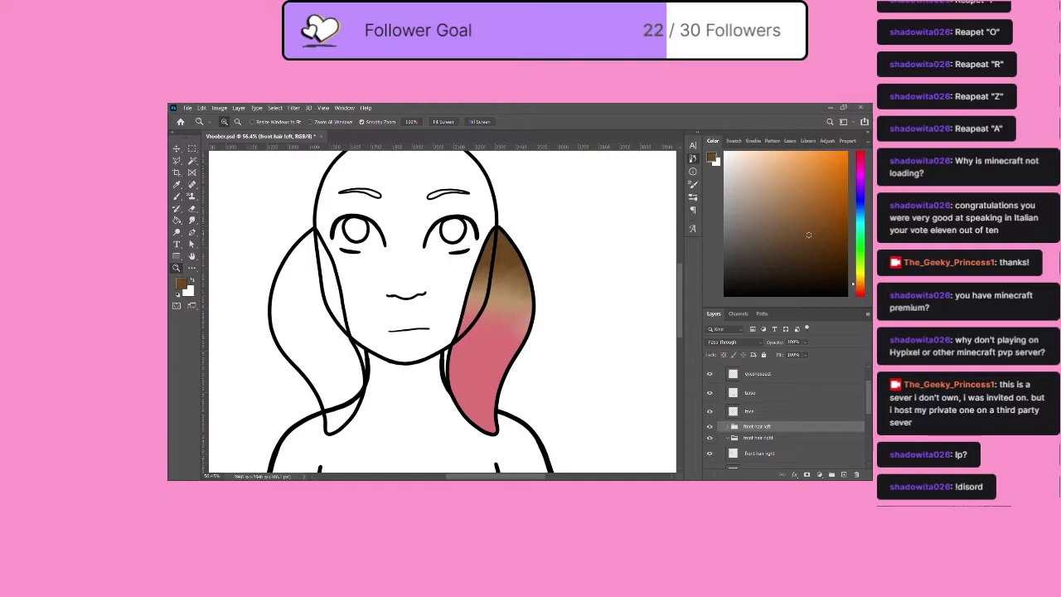
pyautogui.moveTo(816, 109); pyautogui.dragTo(639, 72)
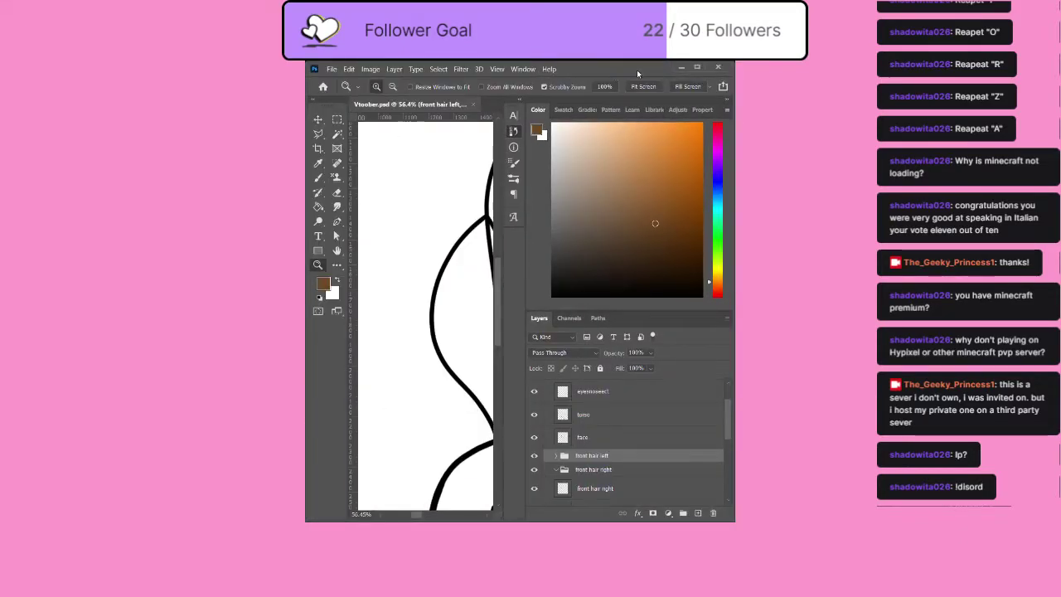
pyautogui.click(697, 66)
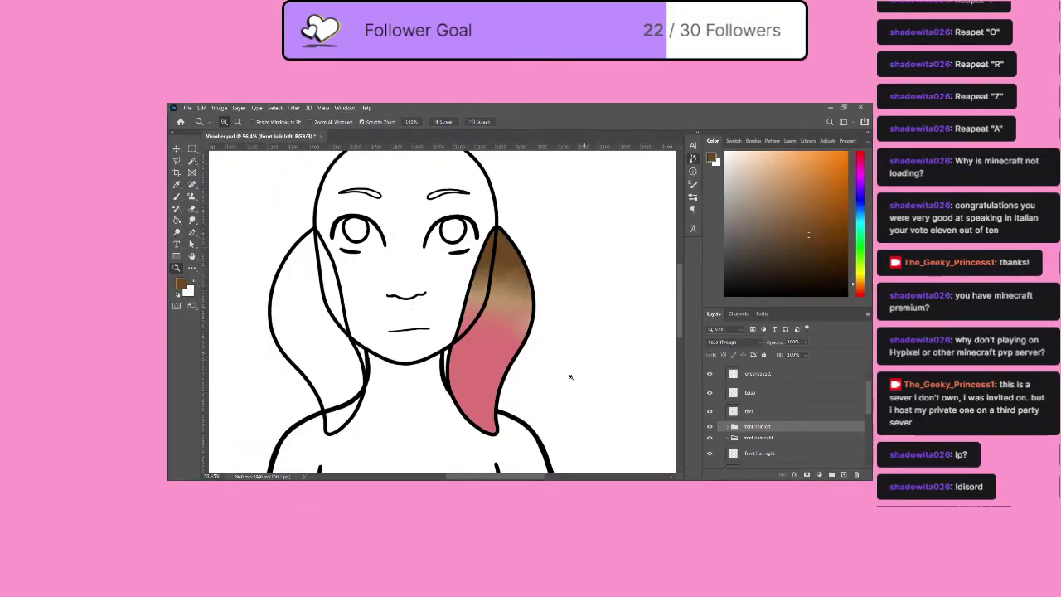
# Hide the face layer and try to select the inside of the uncoloured front hair lock with the Magic Wand.
pyautogui.click(709, 411)
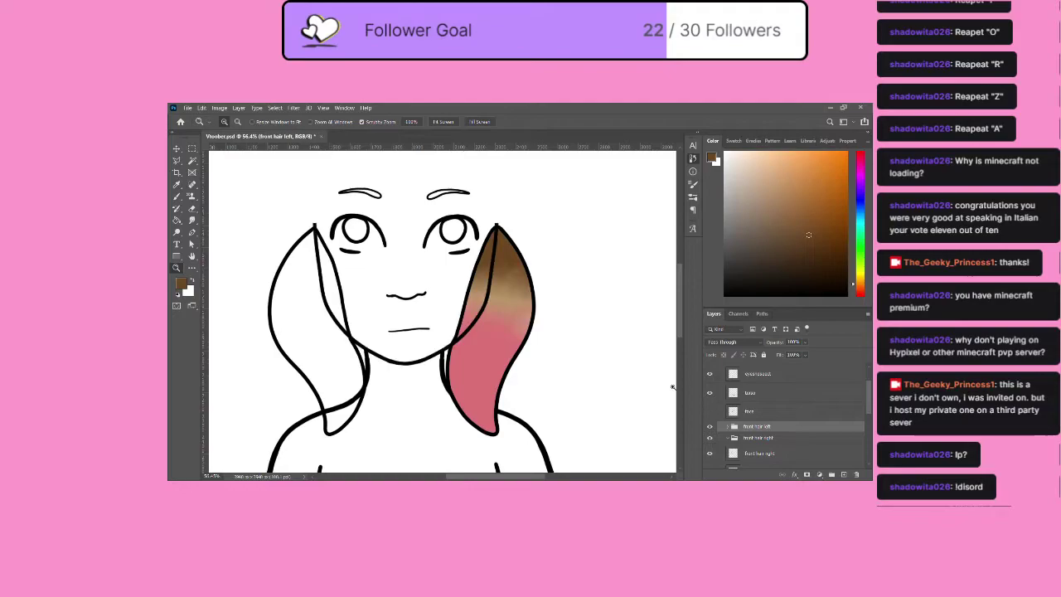
pyautogui.press('w')
pyautogui.click(337, 326)
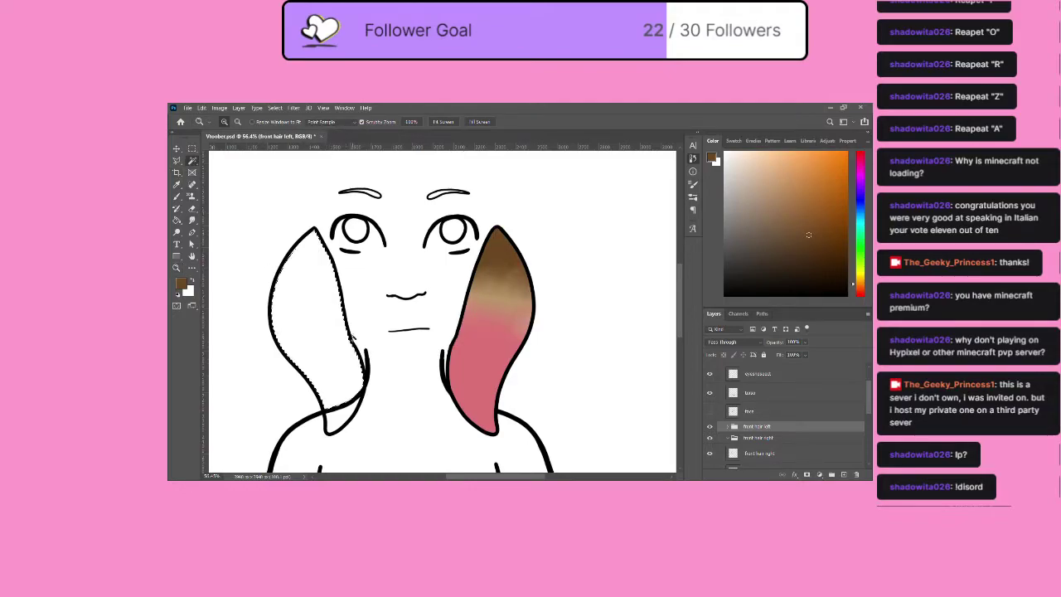
pyautogui.hotkey('ctrl', 'd')
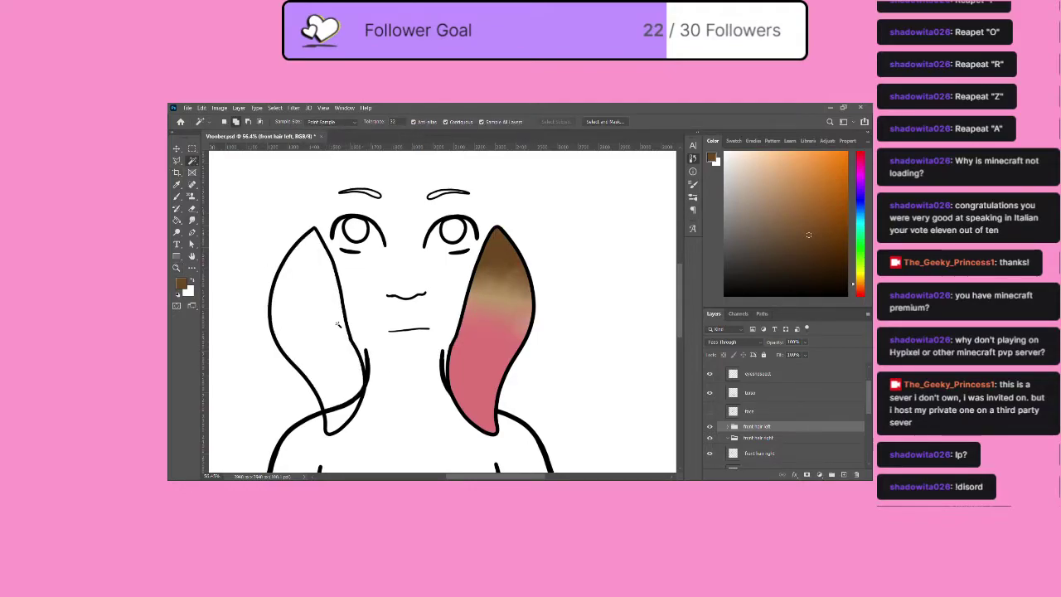
# Select the uncoloured front hair lock's full interior with the arm right layer hidden, and show that layer again.
pyautogui.scroll(-3, 717, 439)
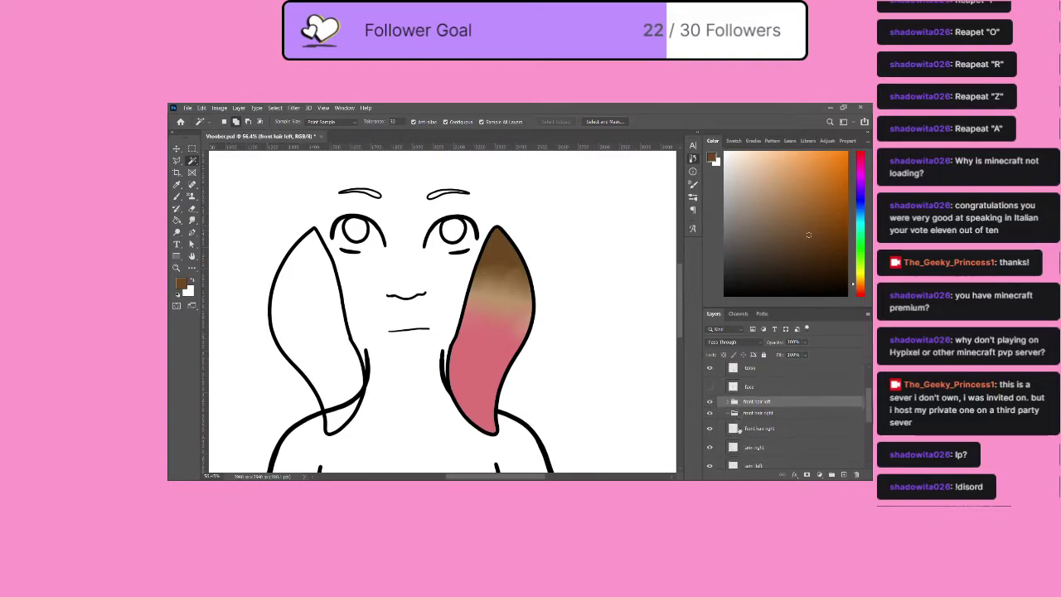
pyautogui.scroll(-2, 717, 452)
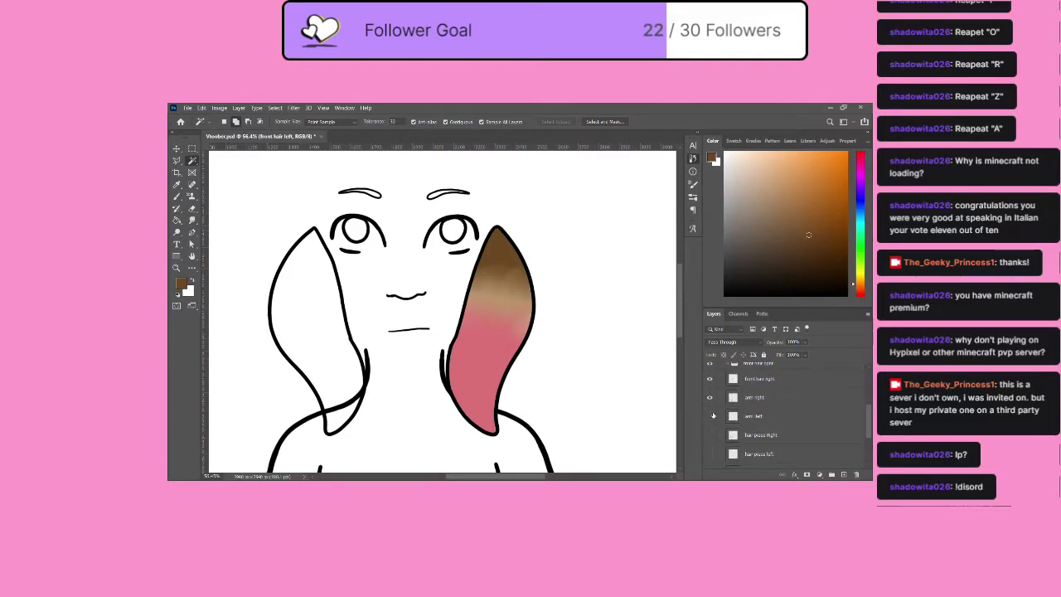
pyautogui.click(711, 416)
pyautogui.click(711, 415)
pyautogui.click(710, 398)
pyautogui.click(328, 324)
pyautogui.click(710, 397)
# Move the front hair right line-art layer into the front hair right group.
pyautogui.scroll(2, 718, 406)
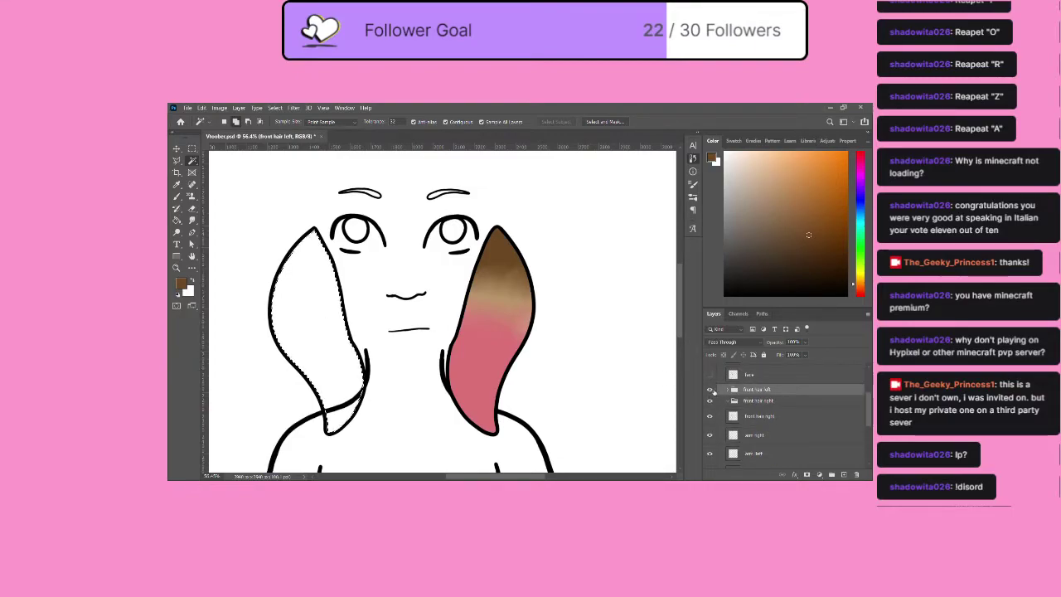
pyautogui.click(725, 401)
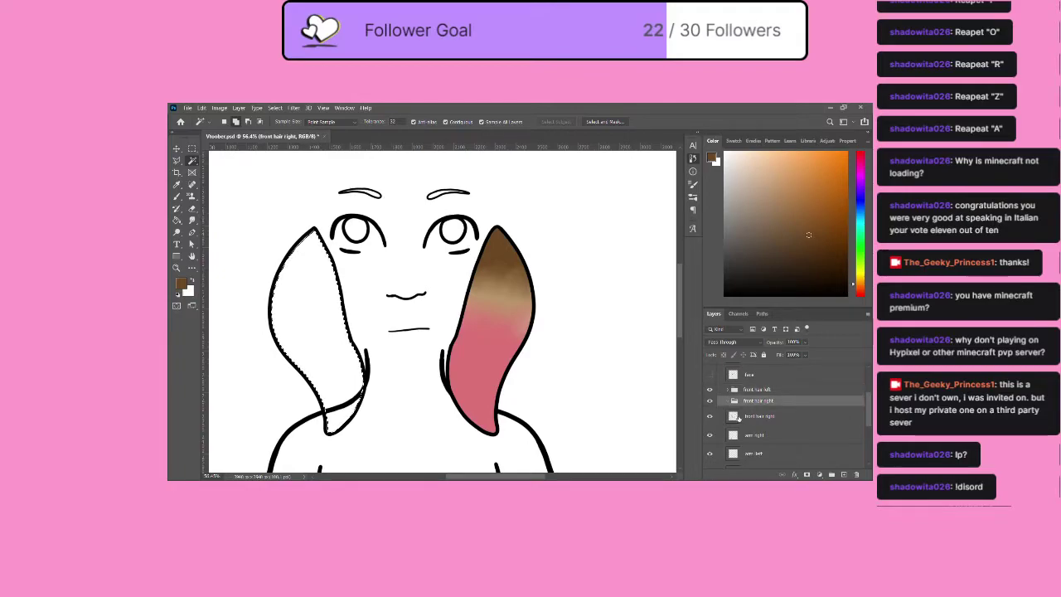
pyautogui.moveTo(740, 416); pyautogui.dragTo(746, 401)
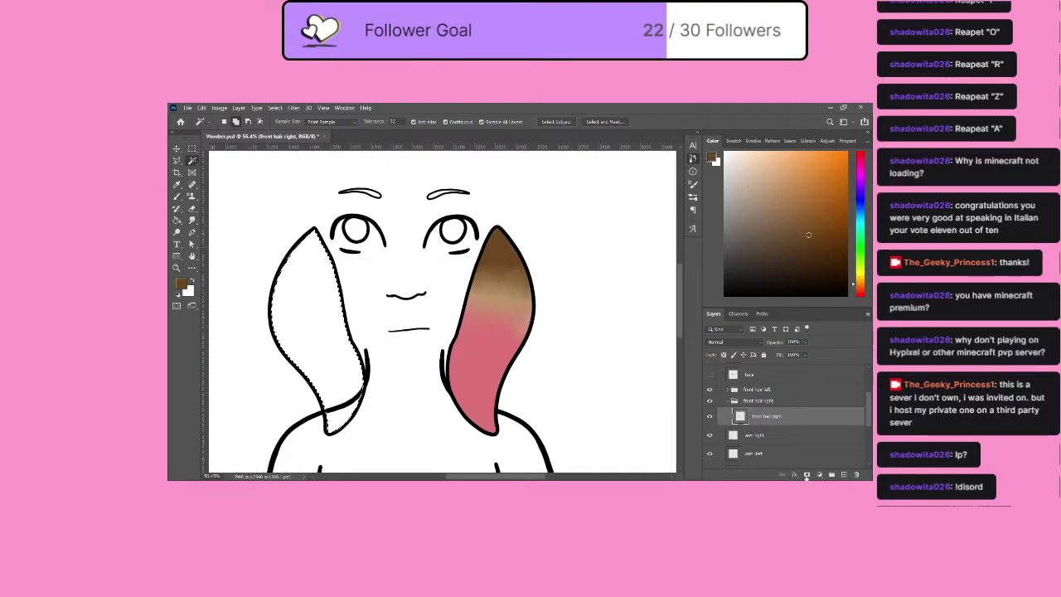
# Add a new layer masked to the selected hair area and place it beneath the front hair right line art.
pyautogui.click(844, 474)
pyautogui.click(807, 474)
pyautogui.hotkey('ctrl', 'i')
pyautogui.moveTo(740, 422); pyautogui.dragTo(742, 444)
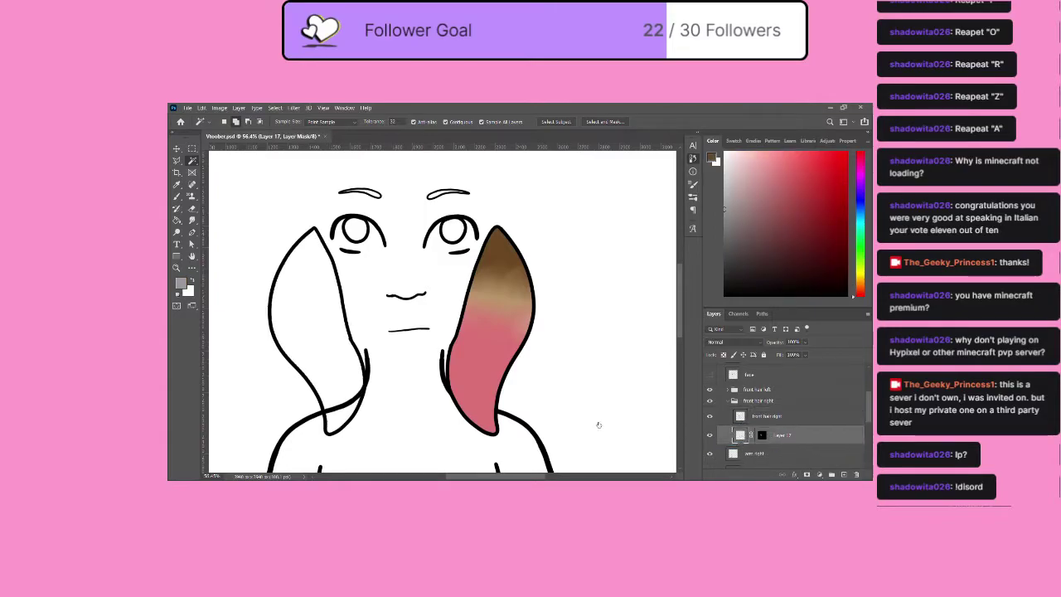
# Brush dark brown over the top of the uncoloured lock and a tan band below it, sampling the tan from the coloured lock.
pyautogui.click(177, 197)
pyautogui.moveTo(294, 252)
pyautogui.mouseDown()
pyautogui.moveTo(304, 261)
pyautogui.moveTo(286, 270)
pyautogui.moveTo(319, 236)
pyautogui.moveTo(297, 261)
pyautogui.moveTo(308, 267)
pyautogui.moveTo(327, 253)
pyautogui.moveTo(313, 274)
pyautogui.moveTo(350, 254)
pyautogui.moveTo(335, 282)
pyautogui.moveTo(349, 273)
pyautogui.moveTo(264, 281)
pyautogui.mouseUp()
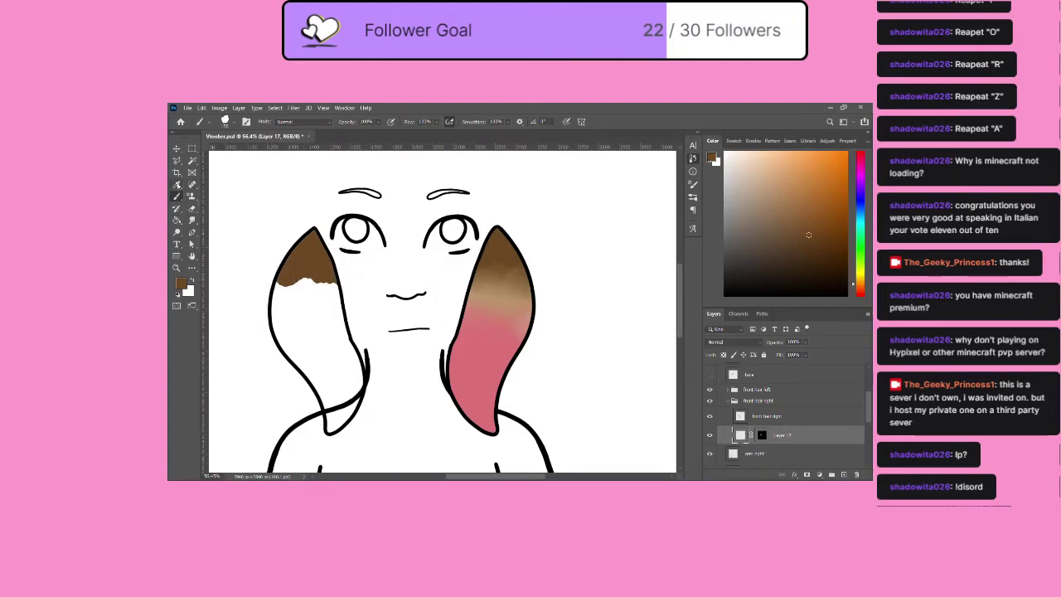
pyautogui.click(177, 184)
pyautogui.click(499, 292)
pyautogui.press('b')
pyautogui.moveTo(282, 289)
pyautogui.mouseDown()
pyautogui.moveTo(276, 300)
pyautogui.moveTo(339, 286)
pyautogui.moveTo(332, 327)
pyautogui.moveTo(257, 319)
pyautogui.mouseUp()
# Fill the rest of the lock down to its tip with pink sampled from the coloured lock, undoing the last stroke.
pyautogui.click(176, 186)
pyautogui.click(493, 352)
pyautogui.click(178, 198)
pyautogui.moveTo(280, 326)
pyautogui.mouseDown()
pyautogui.moveTo(330, 397)
pyautogui.moveTo(333, 432)
pyautogui.moveTo(344, 371)
pyautogui.moveTo(336, 437)
pyautogui.moveTo(371, 347)
pyautogui.moveTo(344, 413)
pyautogui.moveTo(349, 351)
pyautogui.moveTo(355, 330)
pyautogui.moveTo(369, 332)
pyautogui.moveTo(317, 395)
pyautogui.moveTo(372, 334)
pyautogui.moveTo(313, 349)
pyautogui.moveTo(379, 326)
pyautogui.moveTo(289, 352)
pyautogui.moveTo(360, 328)
pyautogui.moveTo(271, 333)
pyautogui.moveTo(329, 327)
pyautogui.moveTo(349, 339)
pyautogui.moveTo(289, 335)
pyautogui.moveTo(280, 322)
pyautogui.moveTo(306, 323)
pyautogui.mouseUp()
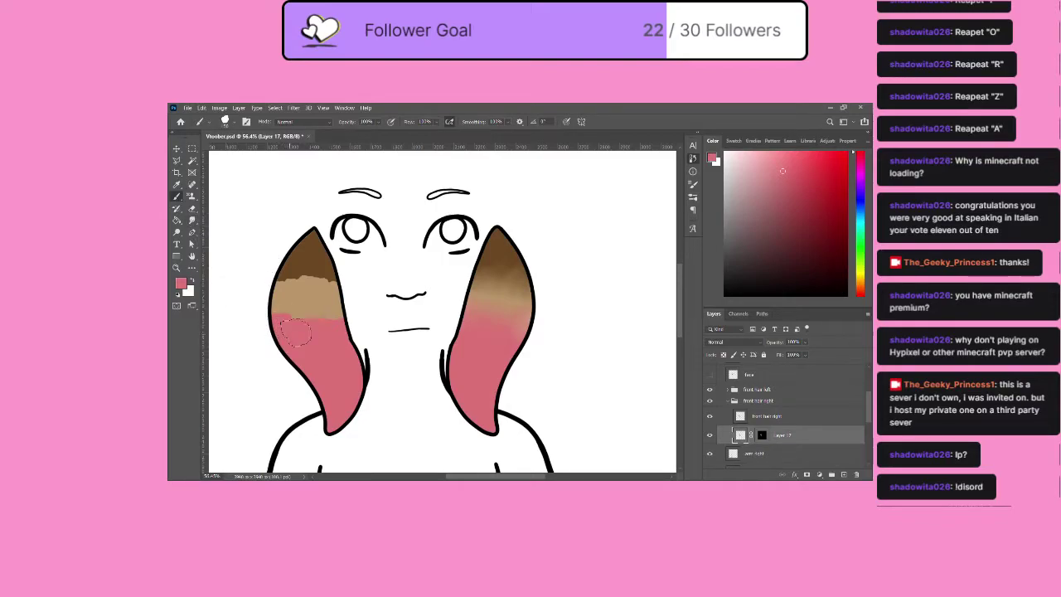
pyautogui.hotkey('ctrl', 'z')
# Blend the pink-to-tan and tan-to-brown edges of the lock with the Smudge tool.
pyautogui.click(192, 219)
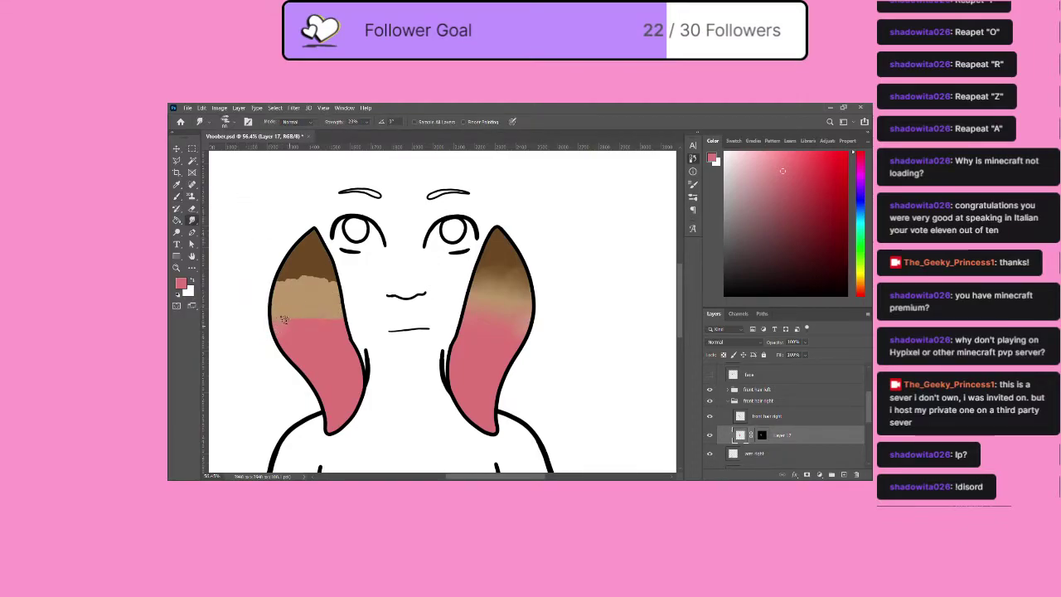
pyautogui.moveTo(293, 311)
pyautogui.mouseDown()
pyautogui.moveTo(308, 301)
pyautogui.moveTo(310, 328)
pyautogui.moveTo(341, 319)
pyautogui.mouseUp()
pyautogui.moveTo(298, 285); pyautogui.dragTo(316, 283)
pyautogui.hotkey('ctrl', 'j')
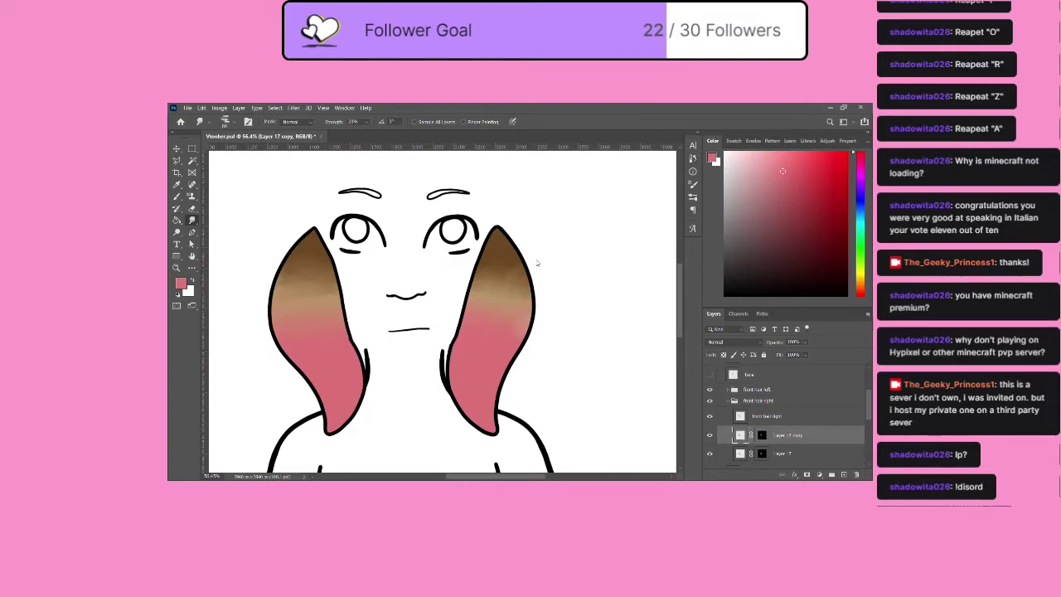
pyautogui.scroll(-1, 351, 293)
pyautogui.hotkey('ctrl', 'z')
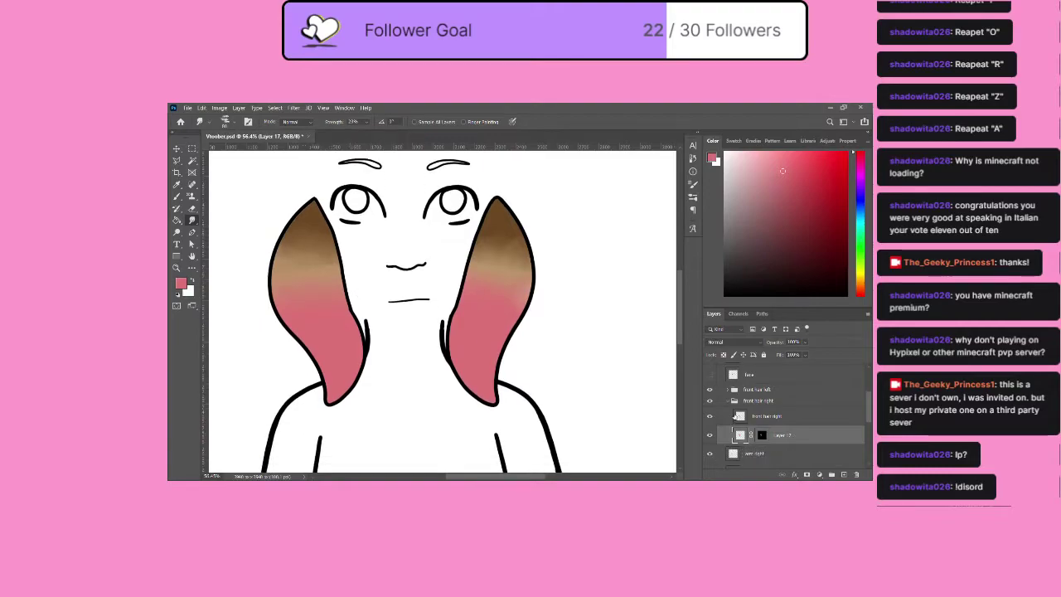
# Show the face layer and the fringe right and fringe left groups to check the whole character.
pyautogui.click(711, 374)
pyautogui.scroll(3, 471, 427)
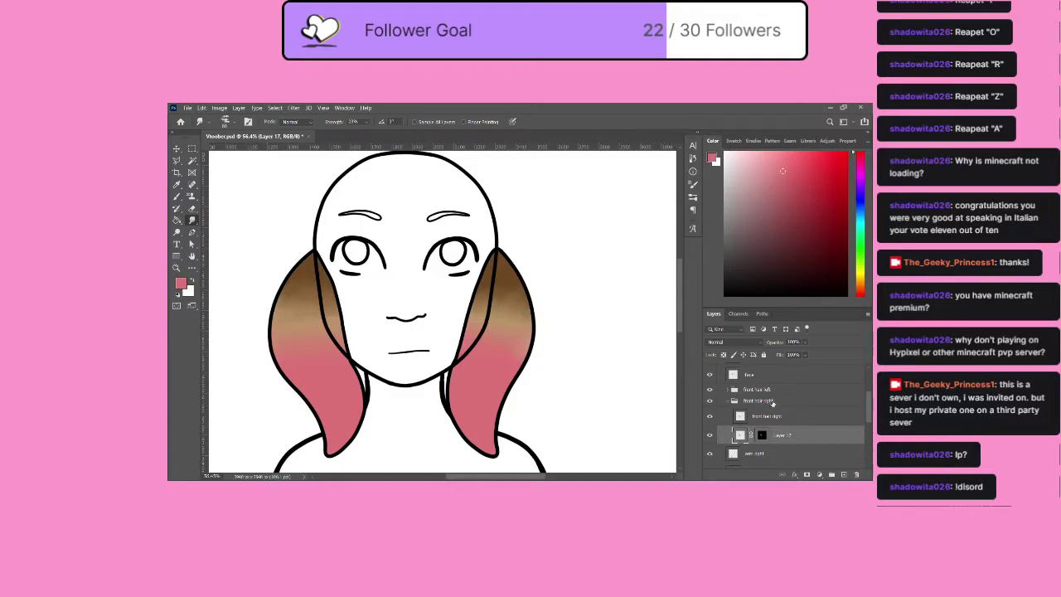
pyautogui.scroll(3, 773, 403)
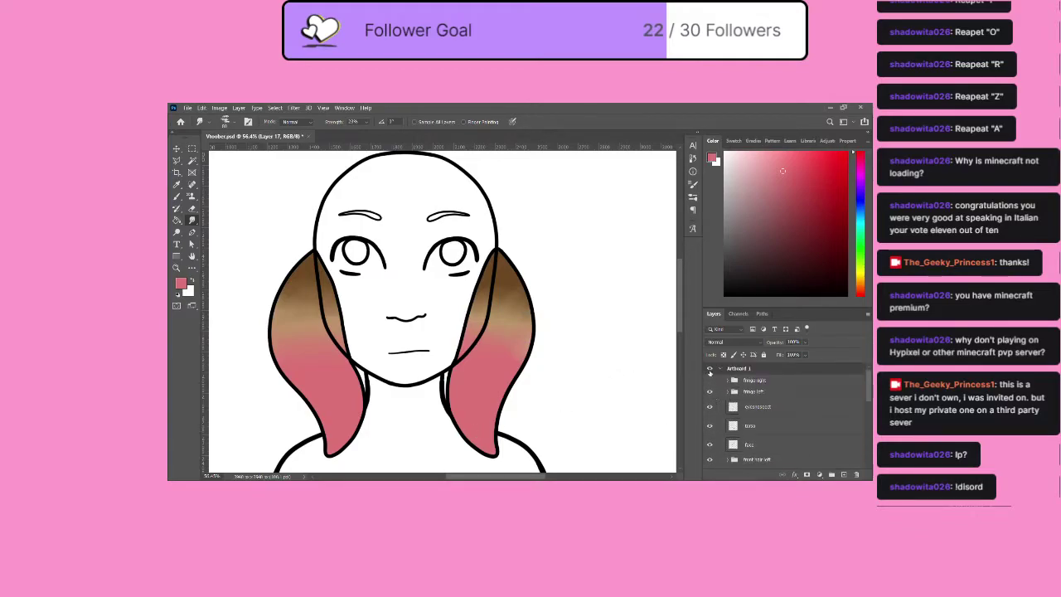
pyautogui.click(710, 380)
pyautogui.click(709, 391)
pyautogui.scroll(-2, 354, 361)
pyautogui.click(176, 267)
pyautogui.moveTo(467, 321)
pyautogui.mouseDown()
pyautogui.moveTo(426, 335)
pyautogui.moveTo(517, 340)
pyautogui.mouseUp()
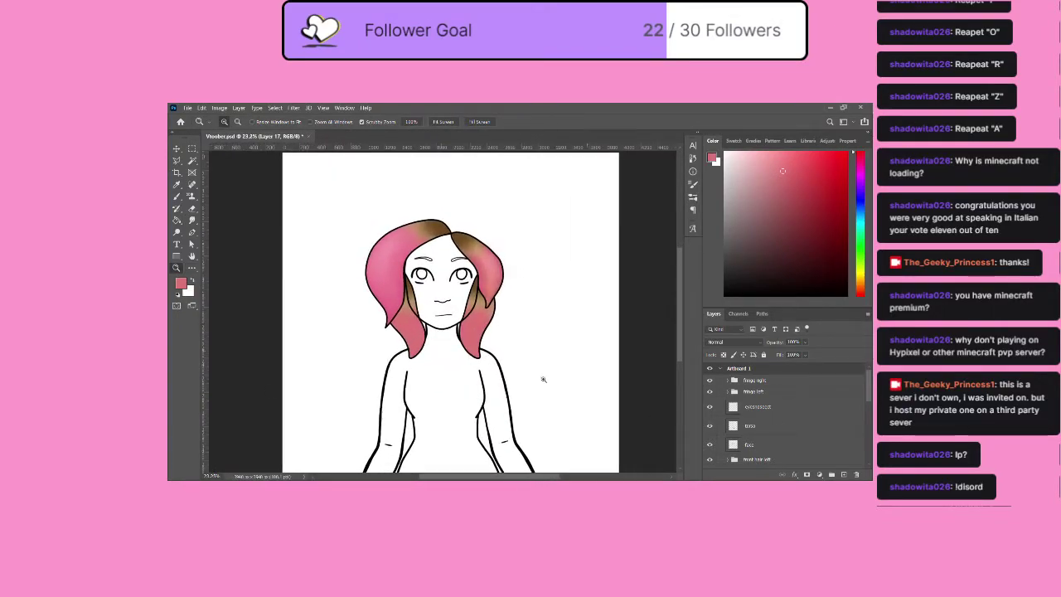
# Show the top left and top right layers, checking the two lowest layers and leaving them hidden.
pyautogui.scroll(-5, 783, 424)
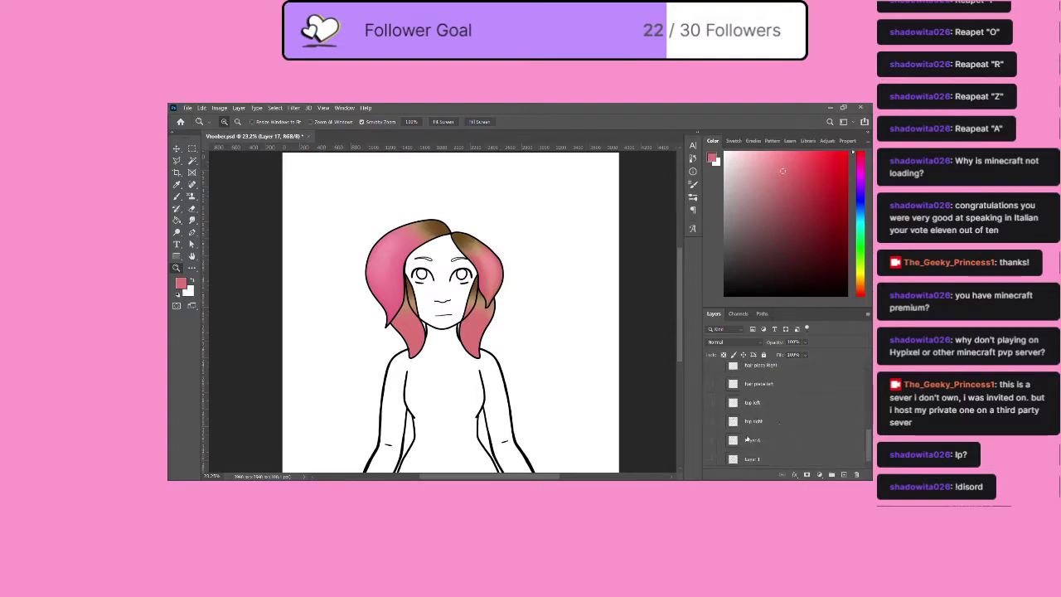
pyautogui.click(709, 402)
pyautogui.click(709, 421)
pyautogui.click(710, 458)
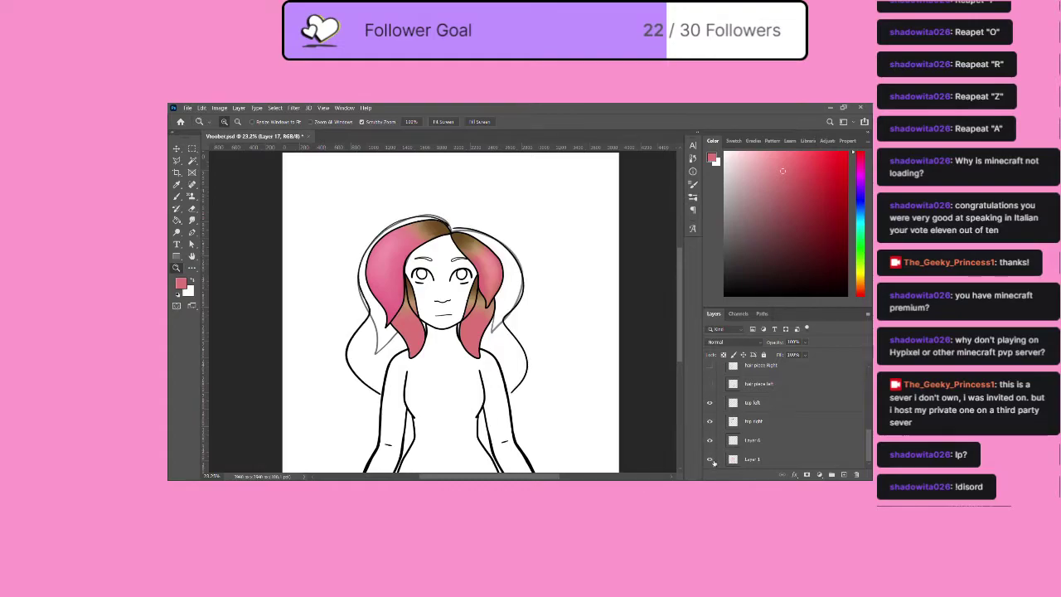
pyautogui.click(711, 460)
pyautogui.click(710, 441)
pyautogui.click(710, 442)
pyautogui.click(709, 443)
# Show the hair piece left and hair piece right layers.
pyautogui.click(710, 385)
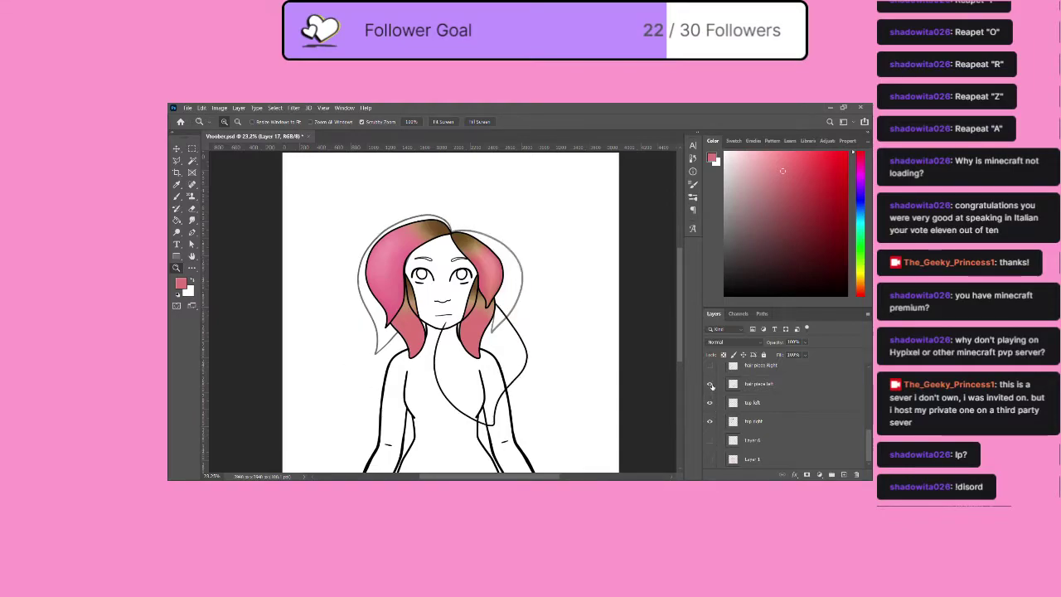
pyautogui.click(709, 365)
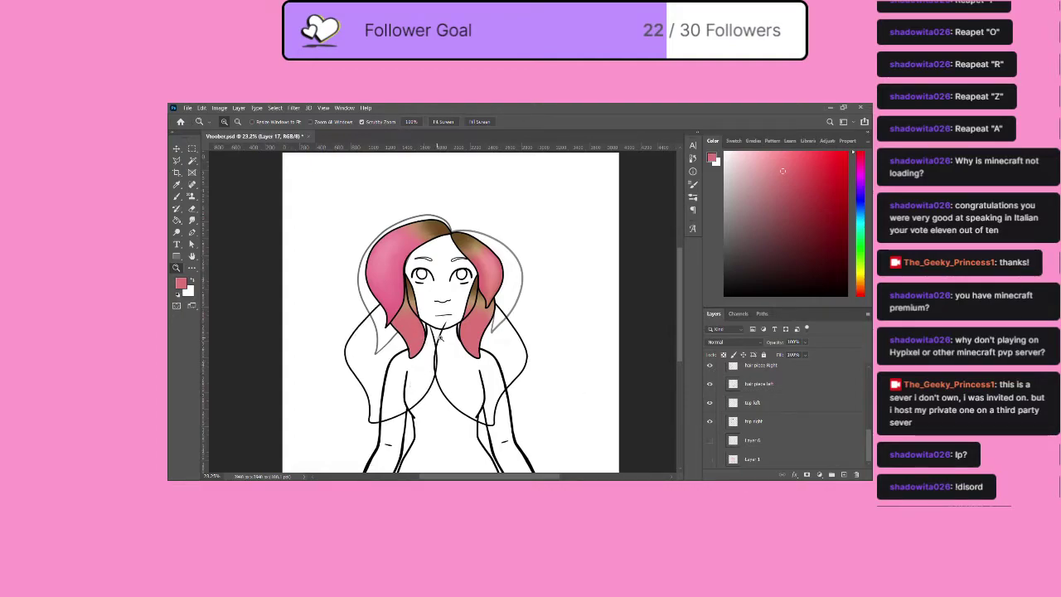
pyautogui.moveTo(441, 337); pyautogui.dragTo(452, 338)
# Hide the front hair left, fringe right and fringe left groups, keeping the front hair right group visible.
pyautogui.scroll(5, 749, 427)
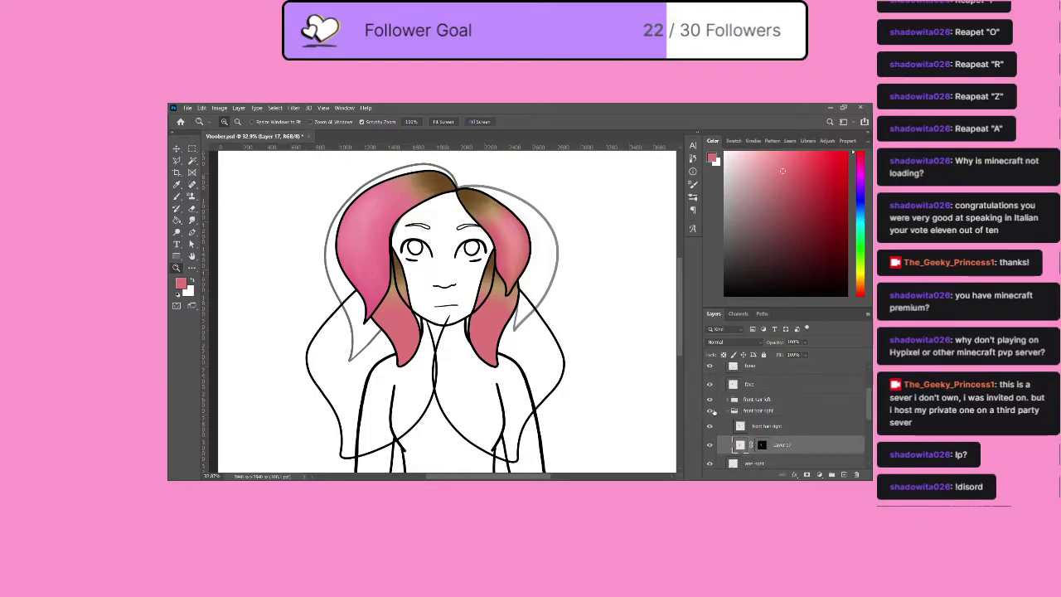
pyautogui.click(710, 400)
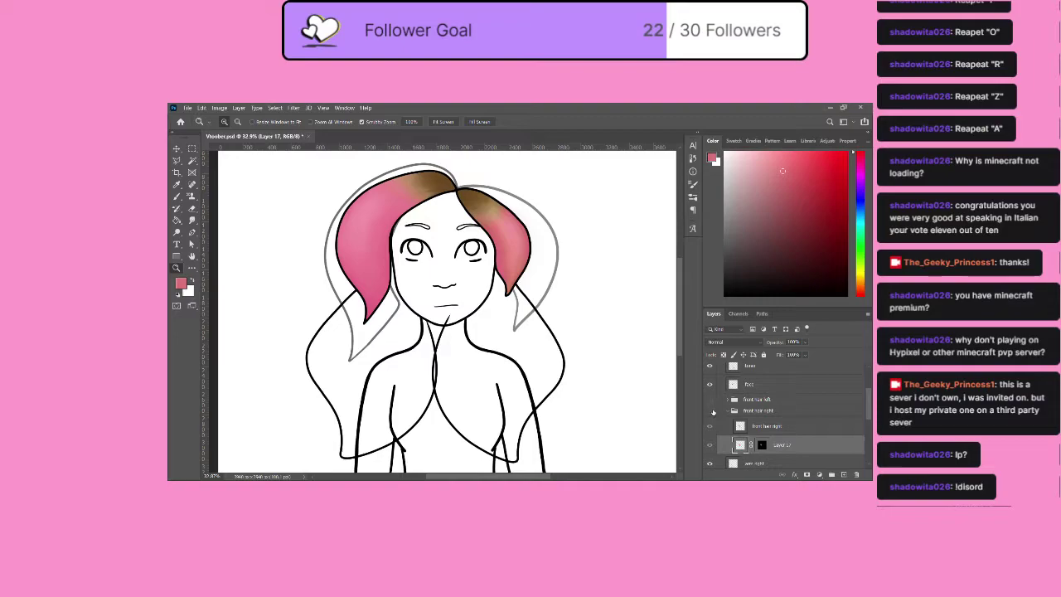
pyautogui.click(710, 398)
pyautogui.scroll(3, 713, 393)
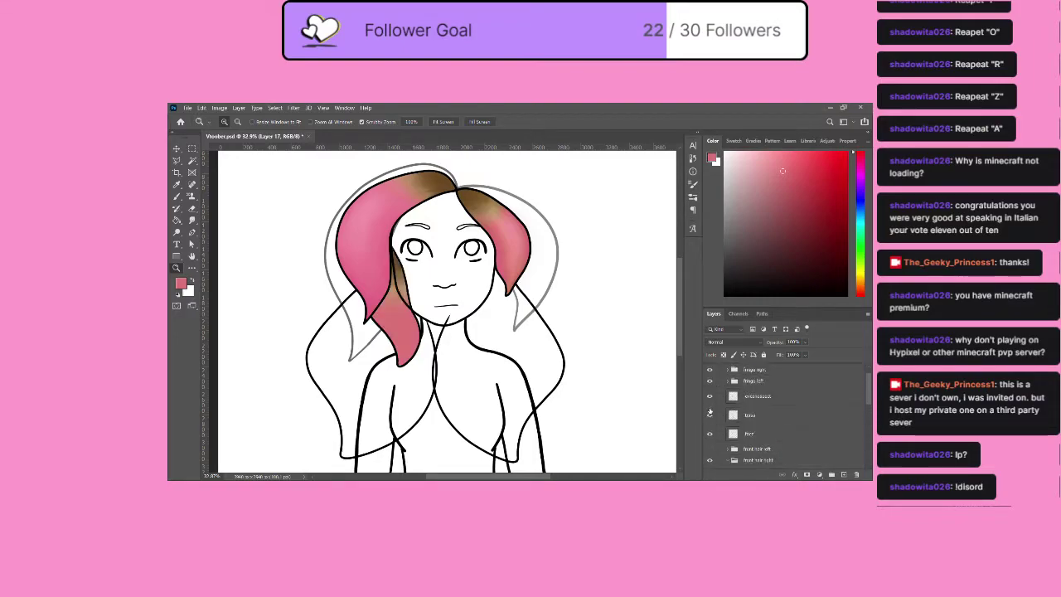
pyautogui.click(709, 379)
pyautogui.click(710, 391)
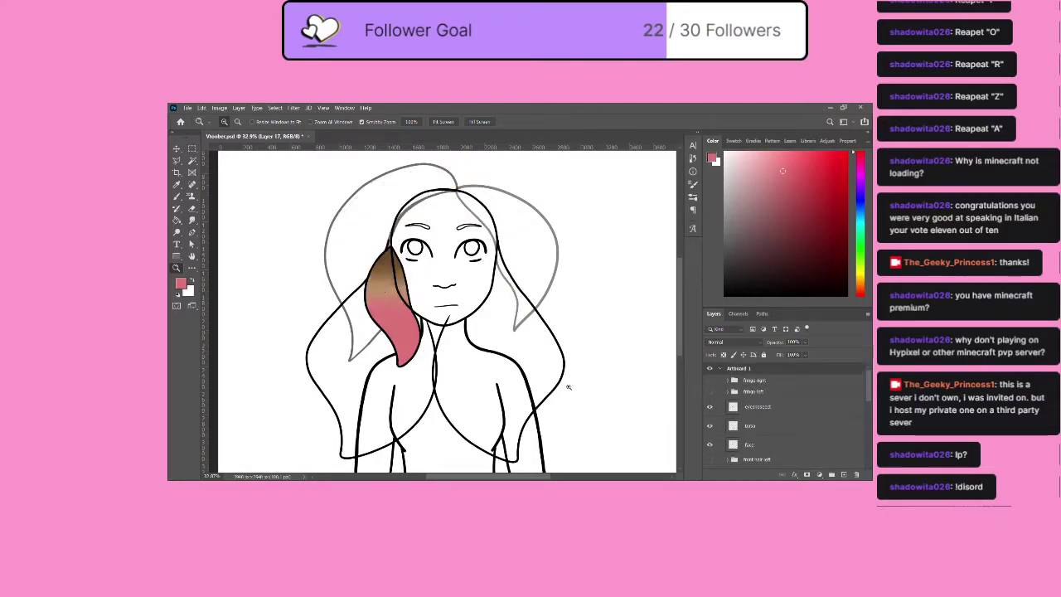
# Check which outlines belong to the top right and top left layers, and hide the arm left and arm right layers.
pyautogui.scroll(-5, 745, 412)
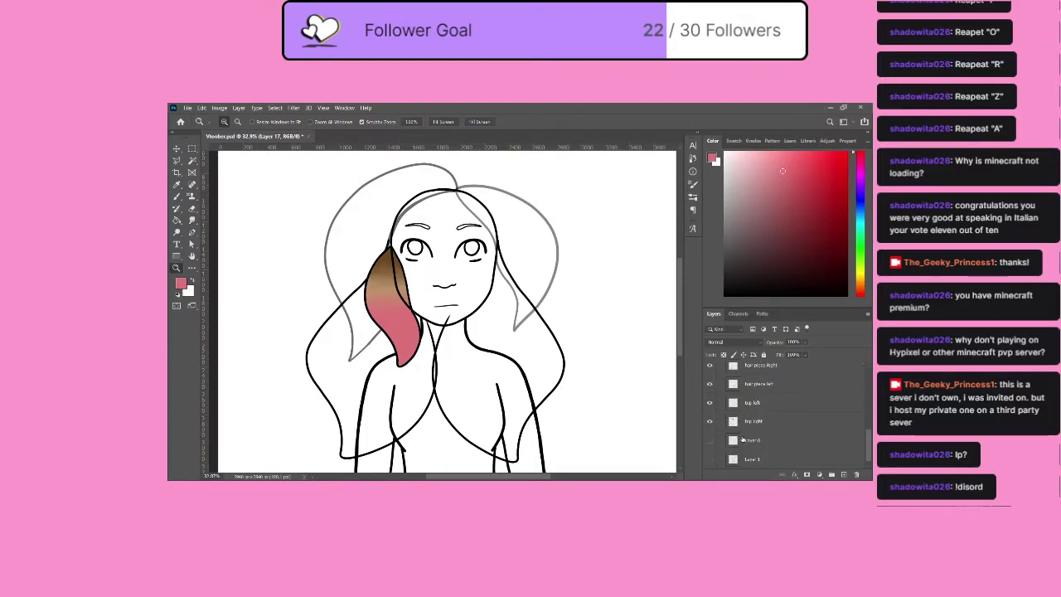
pyautogui.click(709, 422)
pyautogui.click(709, 421)
pyautogui.click(709, 403)
pyautogui.click(710, 402)
pyautogui.scroll(2, 711, 401)
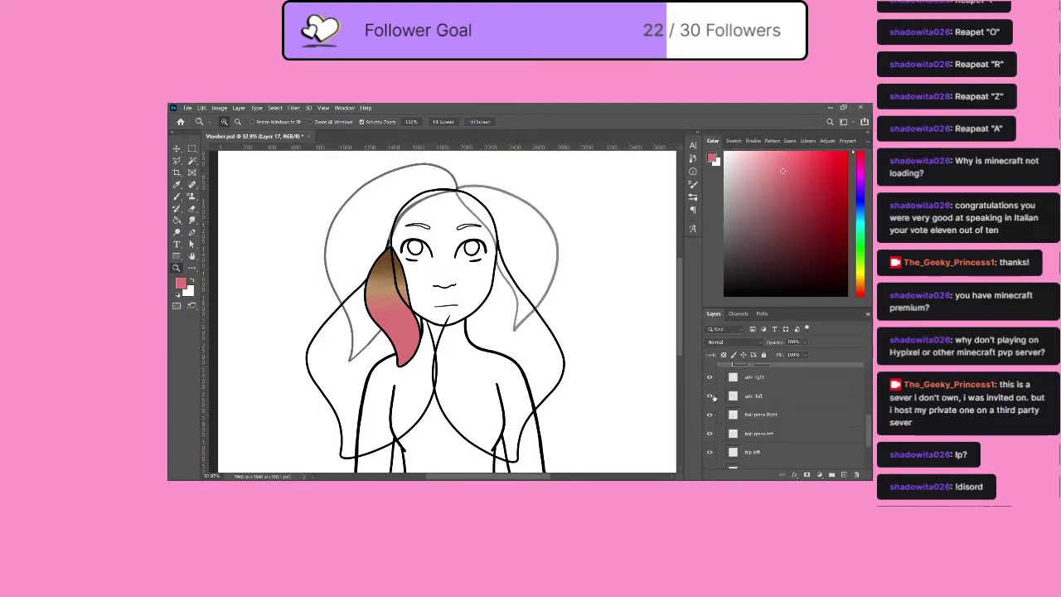
pyautogui.click(710, 395)
pyautogui.click(709, 377)
# Hide the torso layer while keeping the face layer visible.
pyautogui.scroll(5, 710, 408)
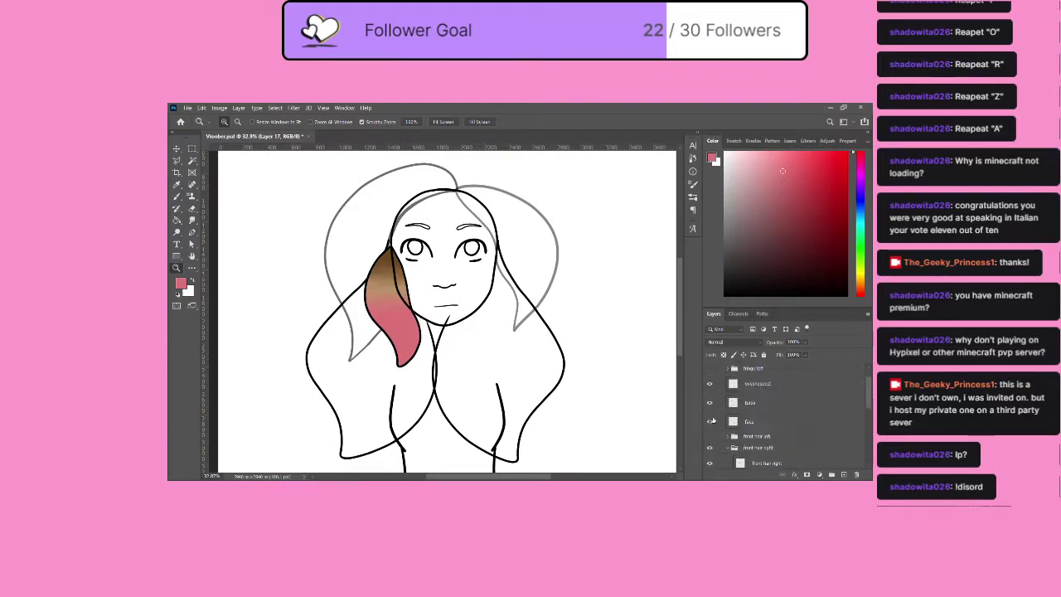
pyautogui.click(710, 422)
pyautogui.click(710, 422)
pyautogui.click(710, 402)
pyautogui.scroll(-1, 569, 382)
pyautogui.scroll(-1, 568, 381)
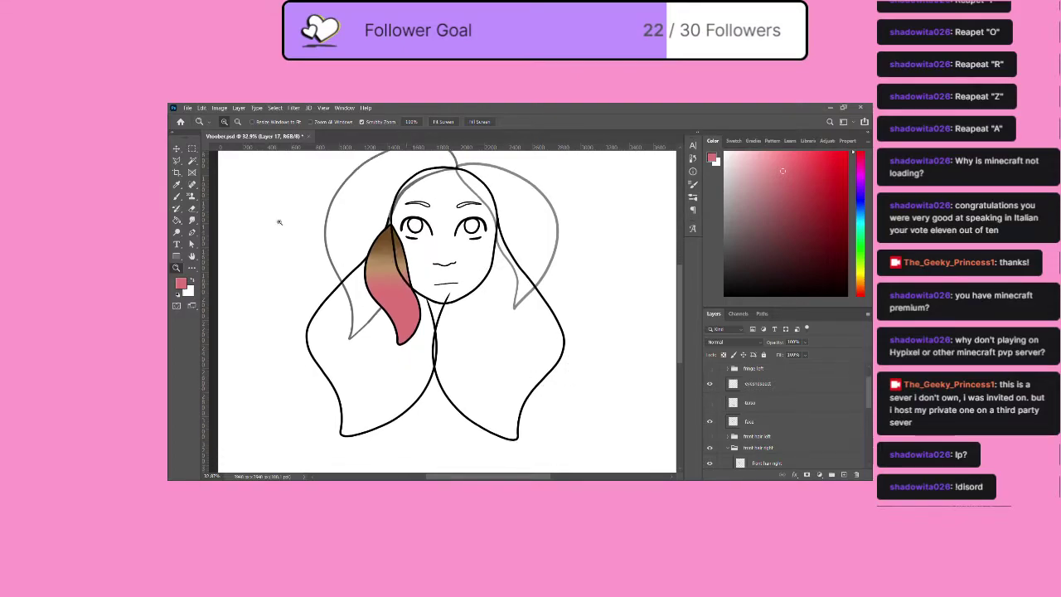
# Sample the dark brown from the top of the coloured lock and select the hair piece left layer.
pyautogui.click(176, 184)
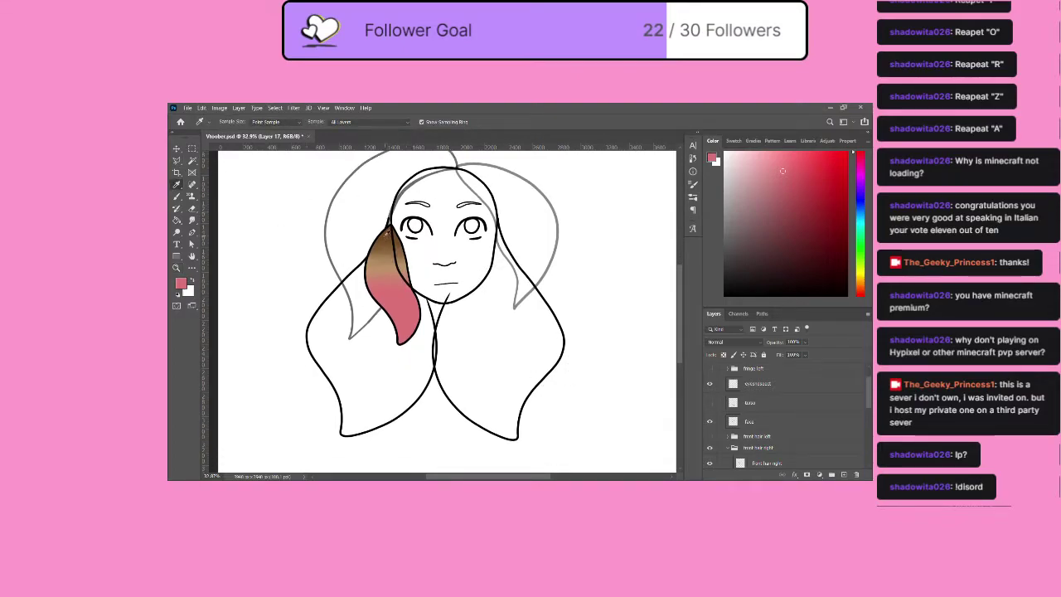
pyautogui.click(386, 233)
pyautogui.scroll(-3, 780, 431)
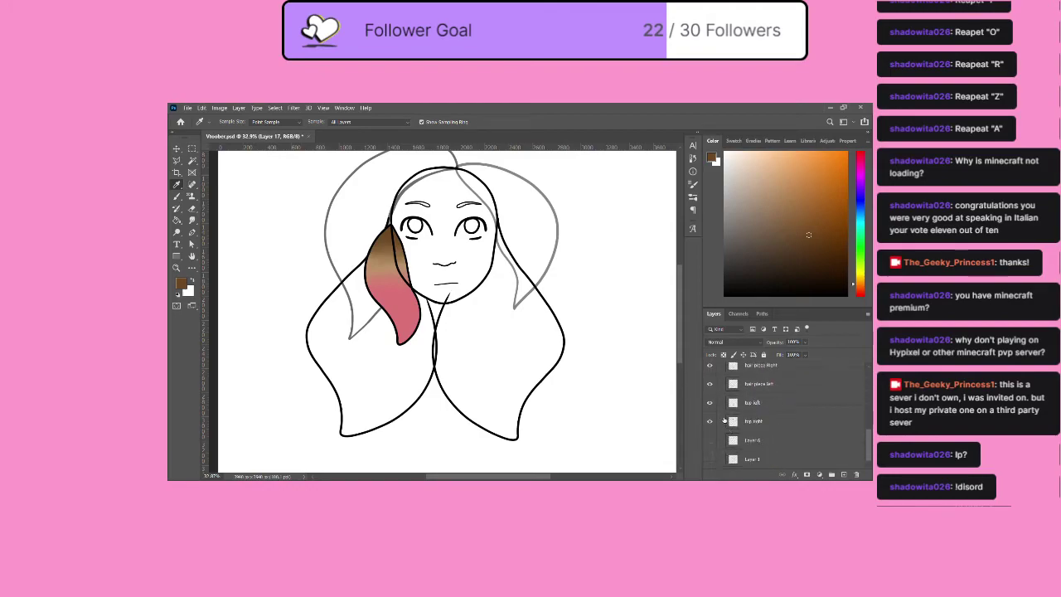
pyautogui.click(710, 402)
pyautogui.click(711, 402)
pyautogui.scroll(2, 717, 389)
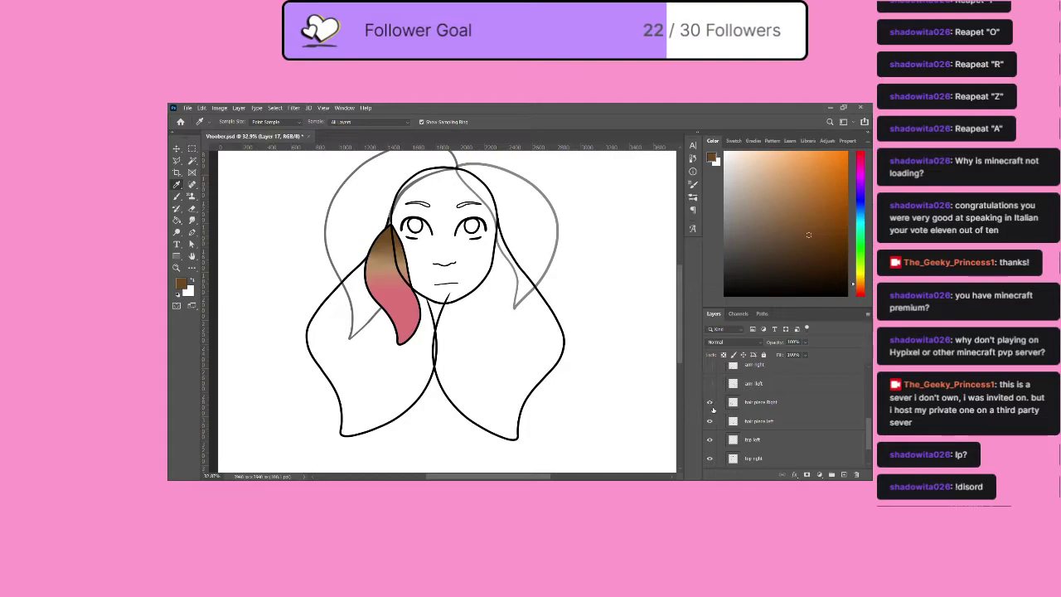
pyautogui.click(711, 421)
pyautogui.click(768, 422)
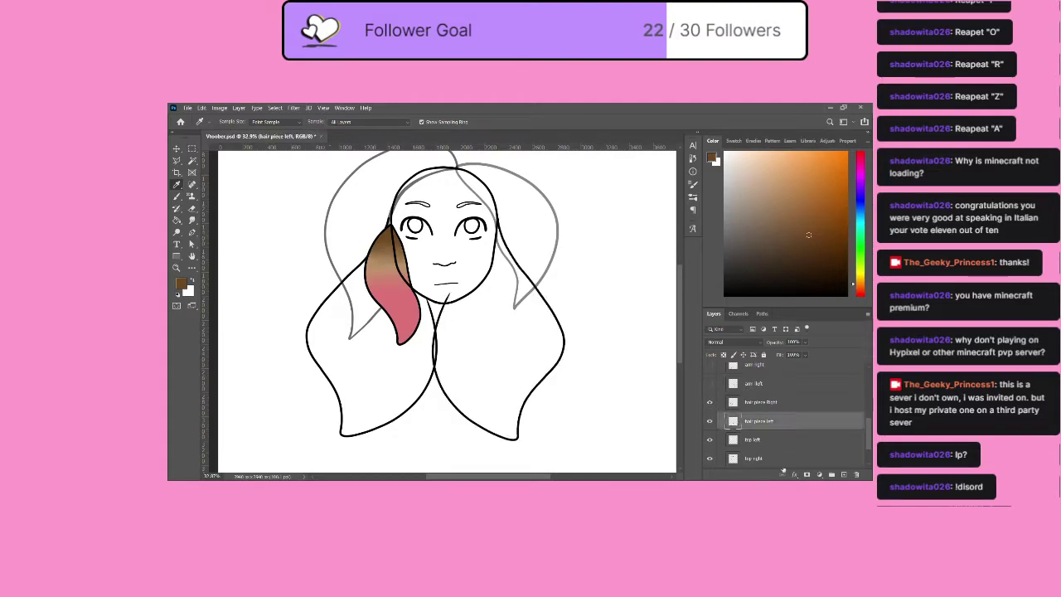
# Create a group named "hair piece left" around the hair piece left line art, with a new empty layer beneath the outline.
pyautogui.click(809, 475)
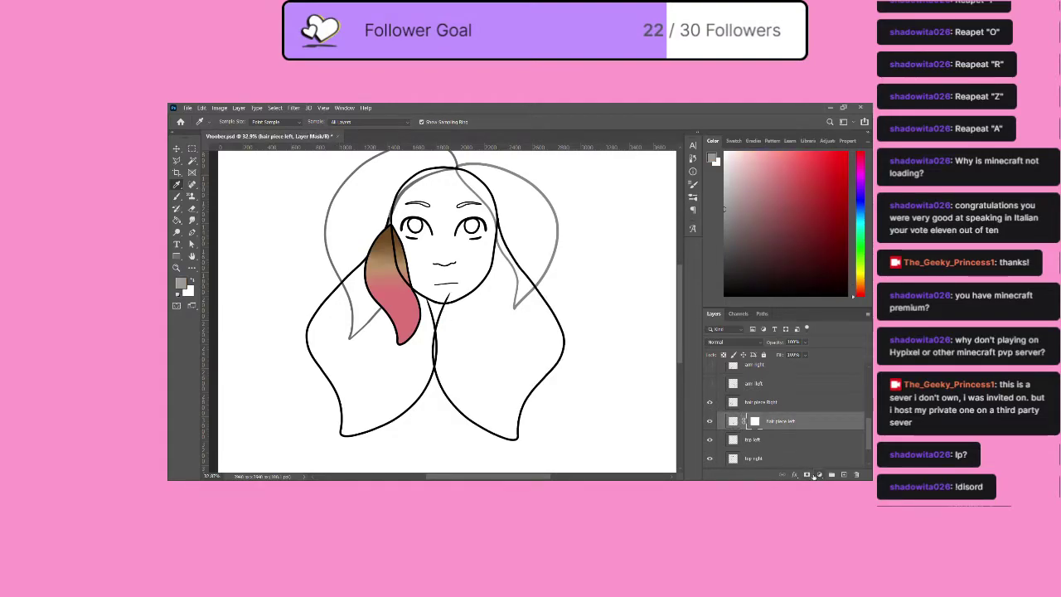
pyautogui.hotkey('ctrl', 'z')
pyautogui.click(832, 474)
pyautogui.doubleClick(753, 417)
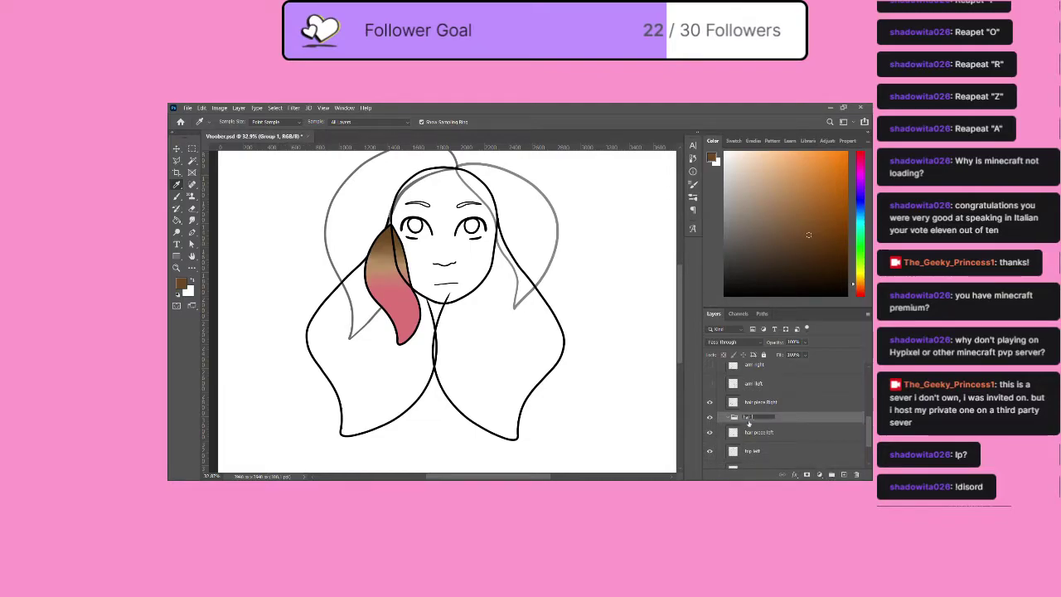
pyautogui.write('hair piece left')
pyautogui.moveTo(751, 432); pyautogui.dragTo(750, 458)
pyautogui.click(842, 473)
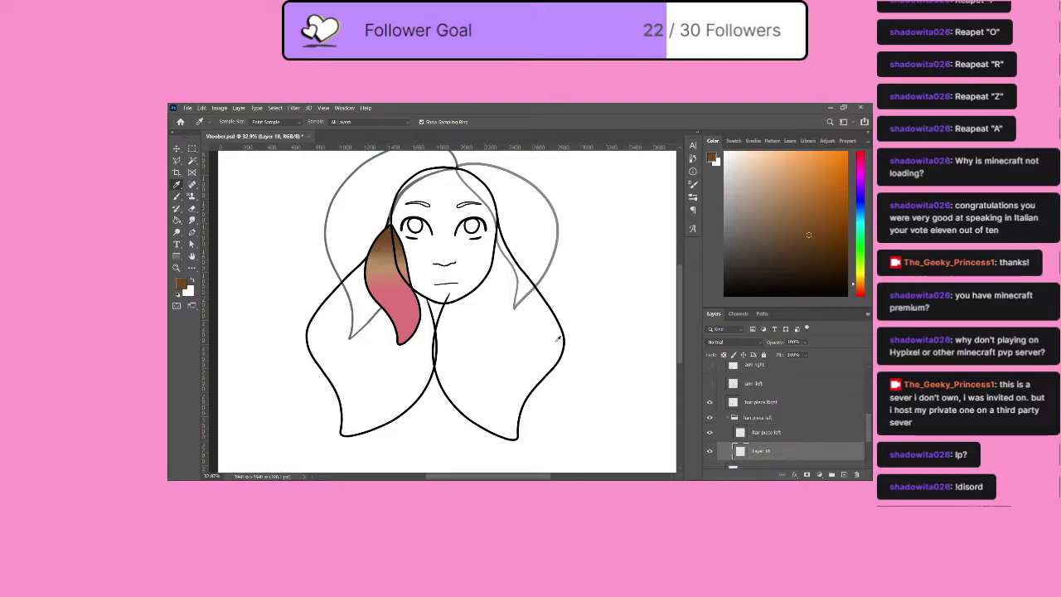
# Brush dark brown along the upper edges of the left hair piece and hide the hair piece right layer.
pyautogui.click(176, 197)
pyautogui.moveTo(495, 232)
pyautogui.mouseDown()
pyautogui.moveTo(496, 220)
pyautogui.moveTo(446, 320)
pyautogui.moveTo(439, 365)
pyautogui.mouseUp()
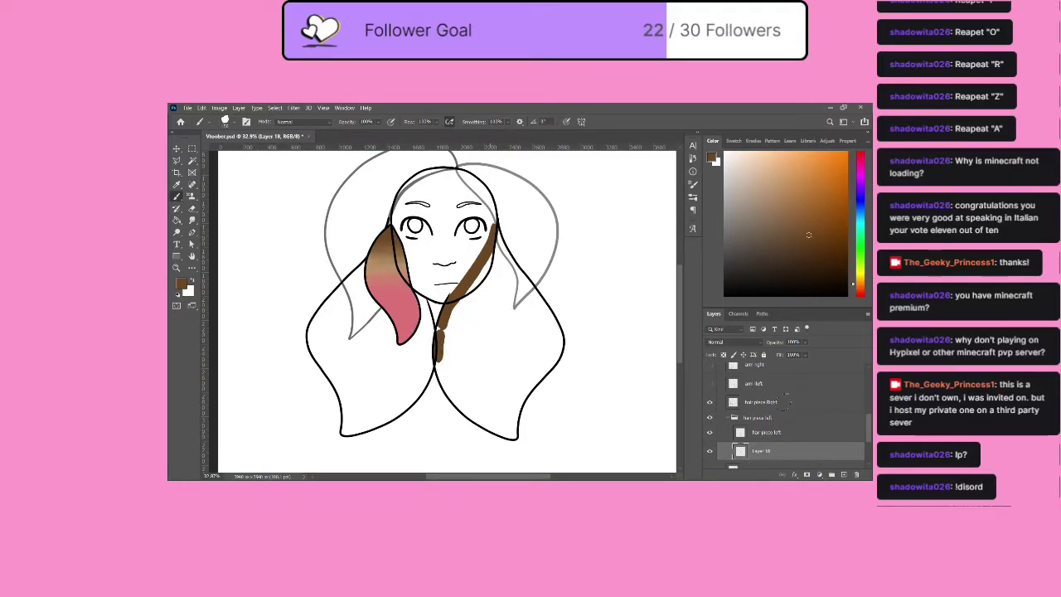
pyautogui.scroll(-3, 746, 414)
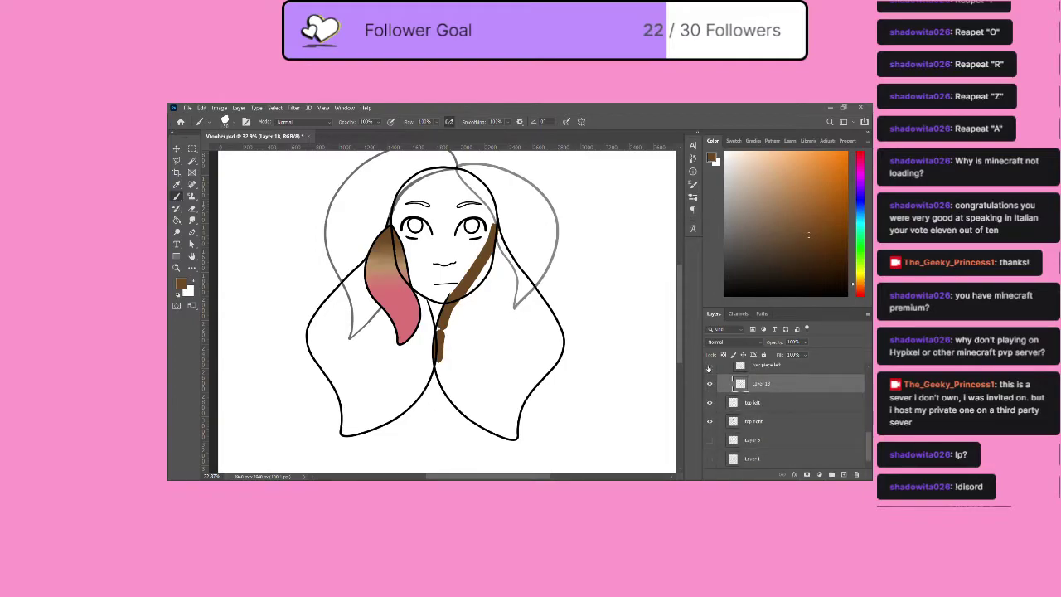
pyautogui.click(709, 367)
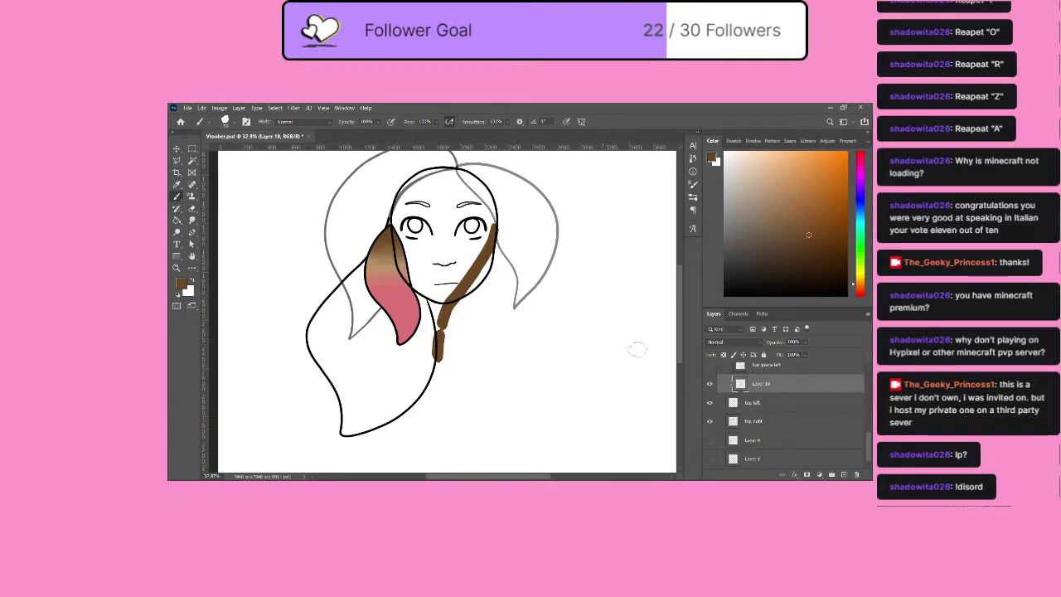
pyautogui.click(708, 366)
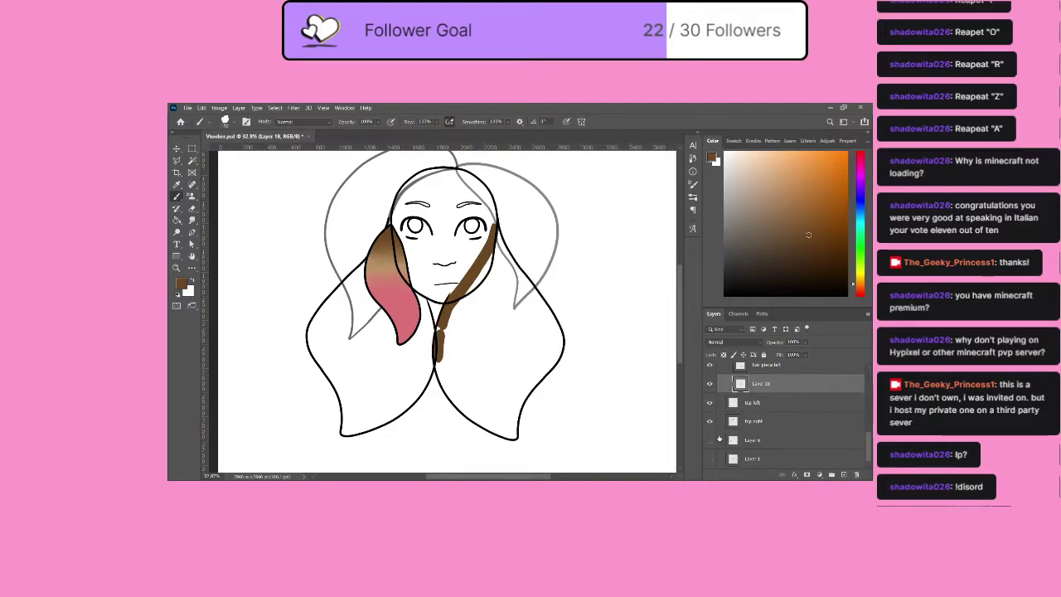
pyautogui.scroll(2, 720, 438)
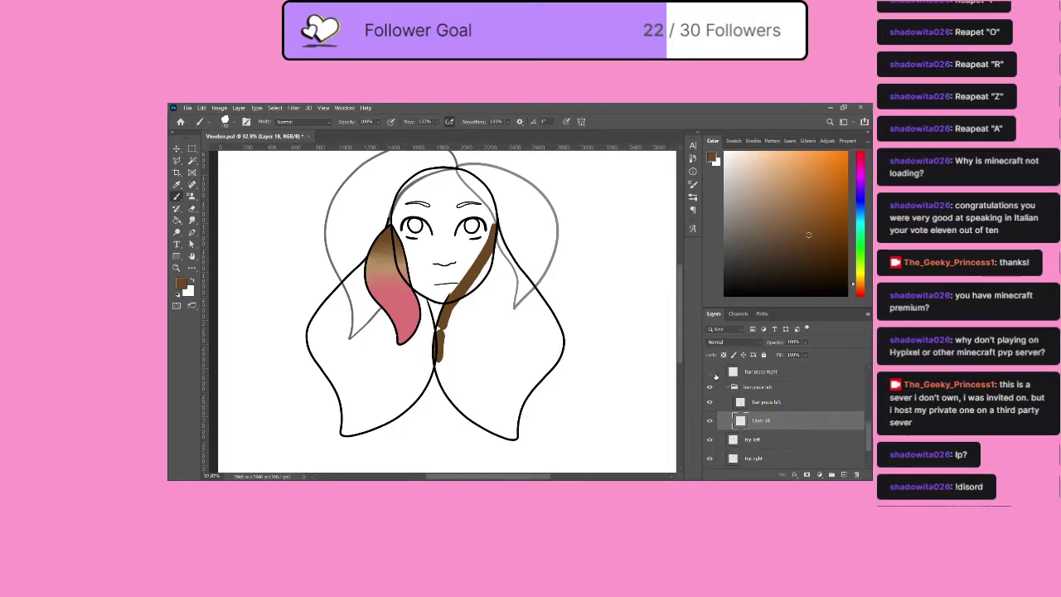
pyautogui.click(713, 373)
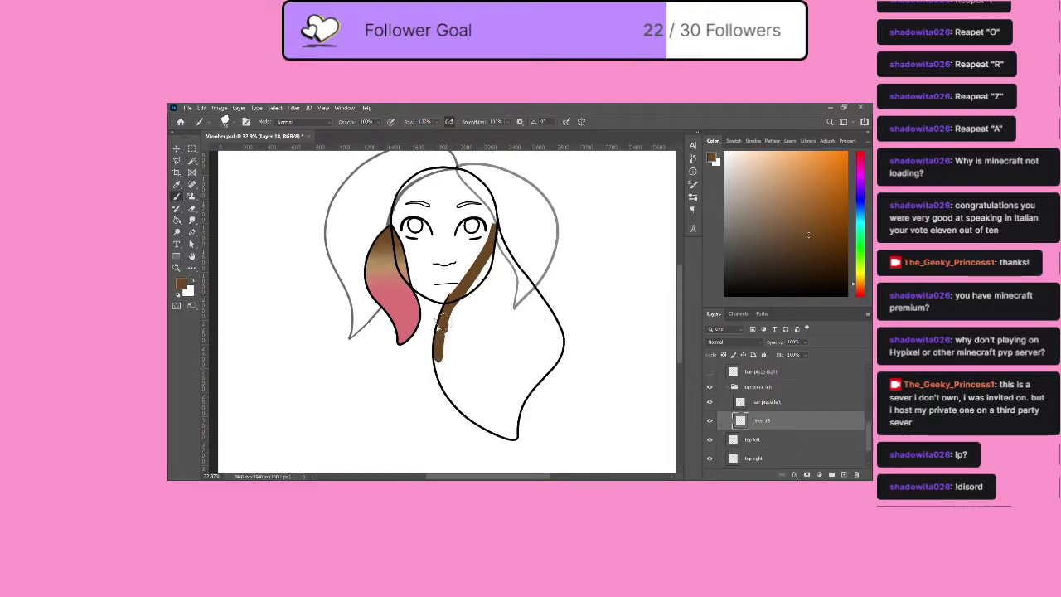
pyautogui.moveTo(442, 338)
pyautogui.mouseDown()
pyautogui.moveTo(490, 257)
pyautogui.moveTo(491, 220)
pyautogui.moveTo(517, 222)
pyautogui.moveTo(507, 265)
pyautogui.moveTo(494, 241)
pyautogui.moveTo(543, 315)
pyautogui.moveTo(519, 276)
pyautogui.moveTo(533, 297)
pyautogui.moveTo(519, 281)
pyautogui.moveTo(509, 291)
pyautogui.moveTo(516, 319)
pyautogui.moveTo(504, 267)
pyautogui.mouseUp()
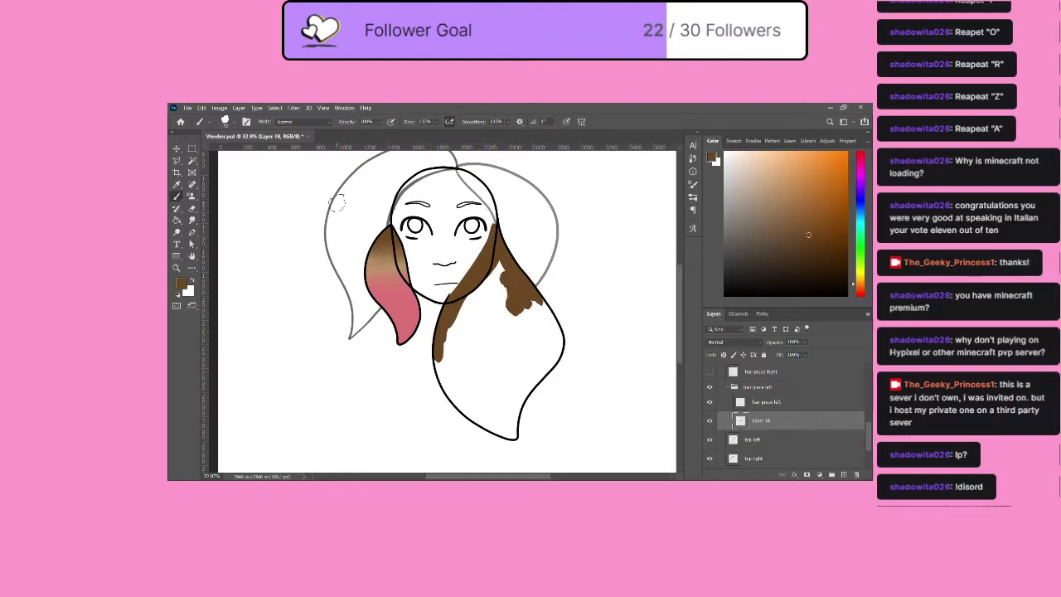
# Hide the face layer, select the left hair piece's interior with the Magic Wand, and mask the new paint layer to it.
pyautogui.scroll(2, 757, 425)
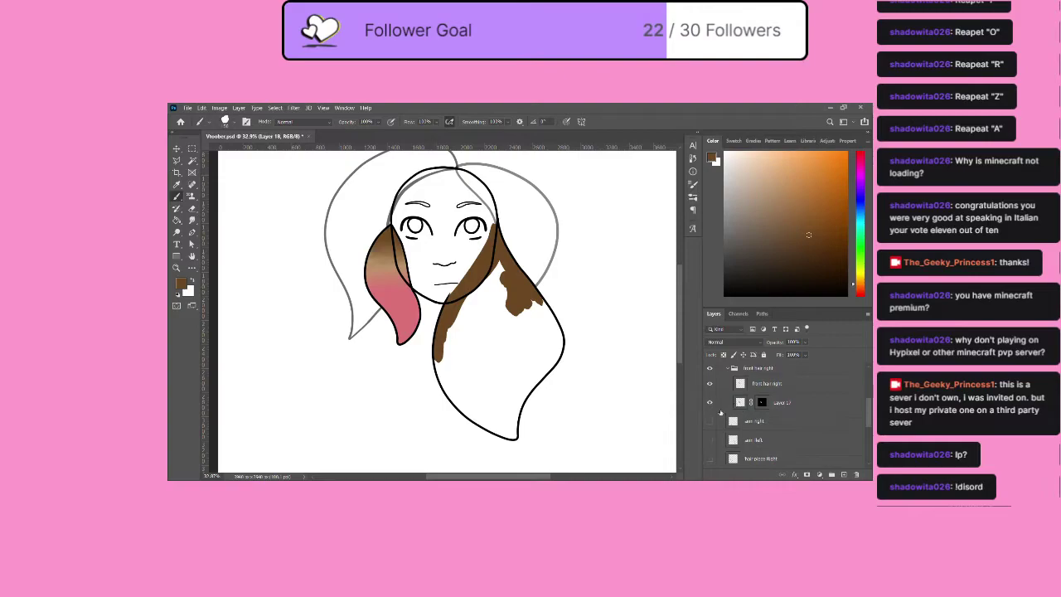
pyautogui.scroll(3, 729, 407)
pyautogui.click(709, 429)
pyautogui.click(194, 163)
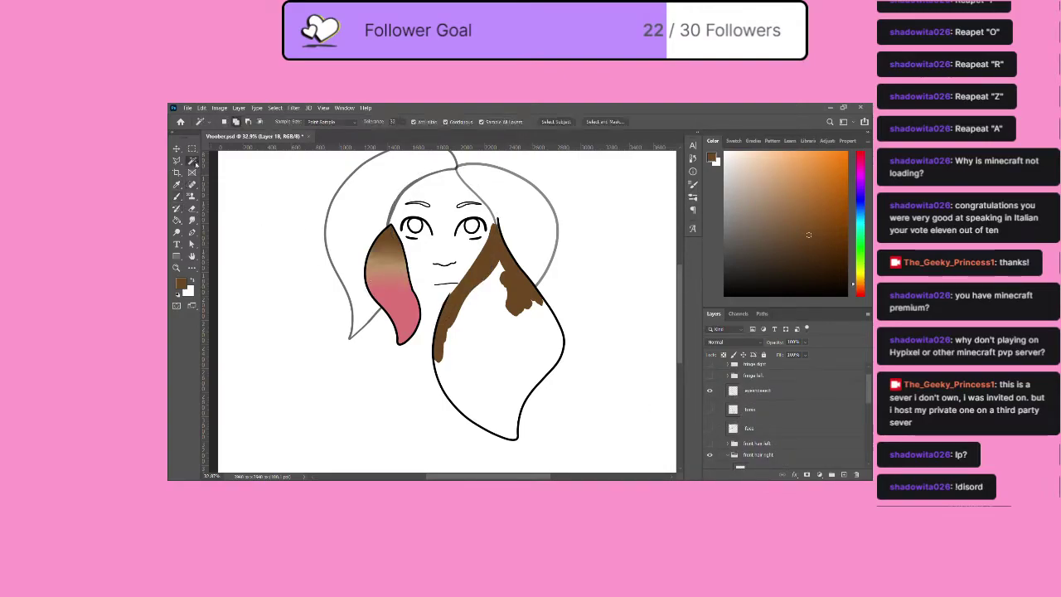
pyautogui.click(491, 346)
pyautogui.scroll(-5, 756, 415)
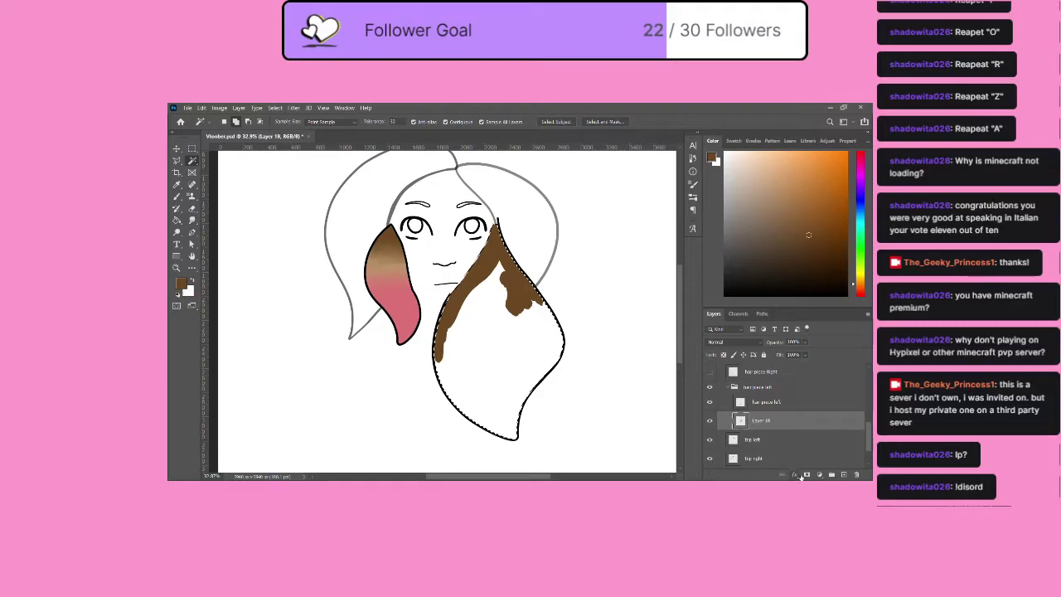
pyautogui.click(807, 475)
pyautogui.click(741, 421)
# Show the face layer again and fill in the dark brown at the top and inner edge of the left hair piece.
pyautogui.scroll(6, 756, 419)
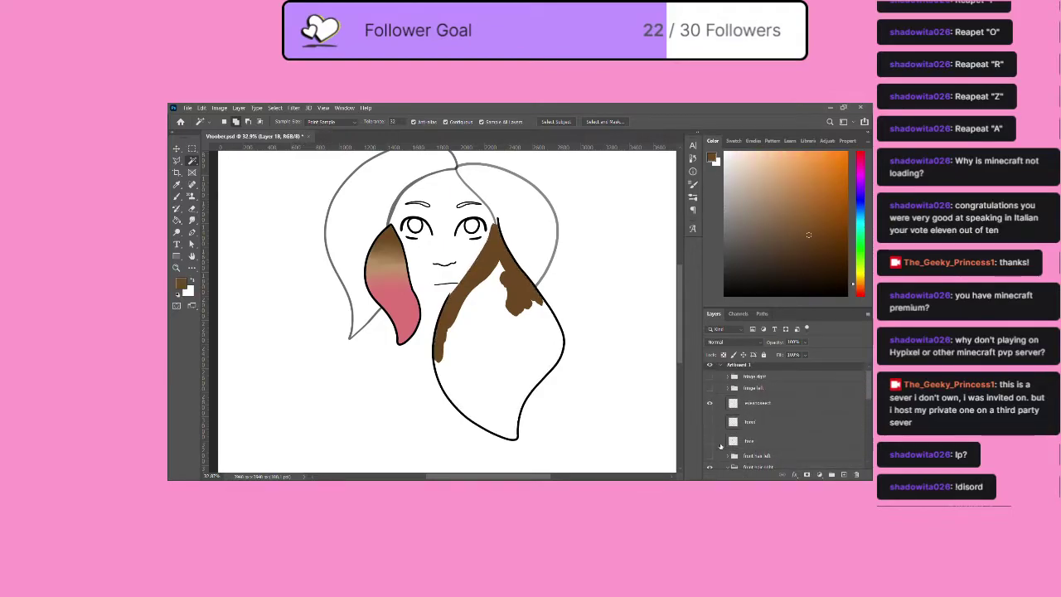
pyautogui.click(710, 440)
pyautogui.scroll(-2, 546, 381)
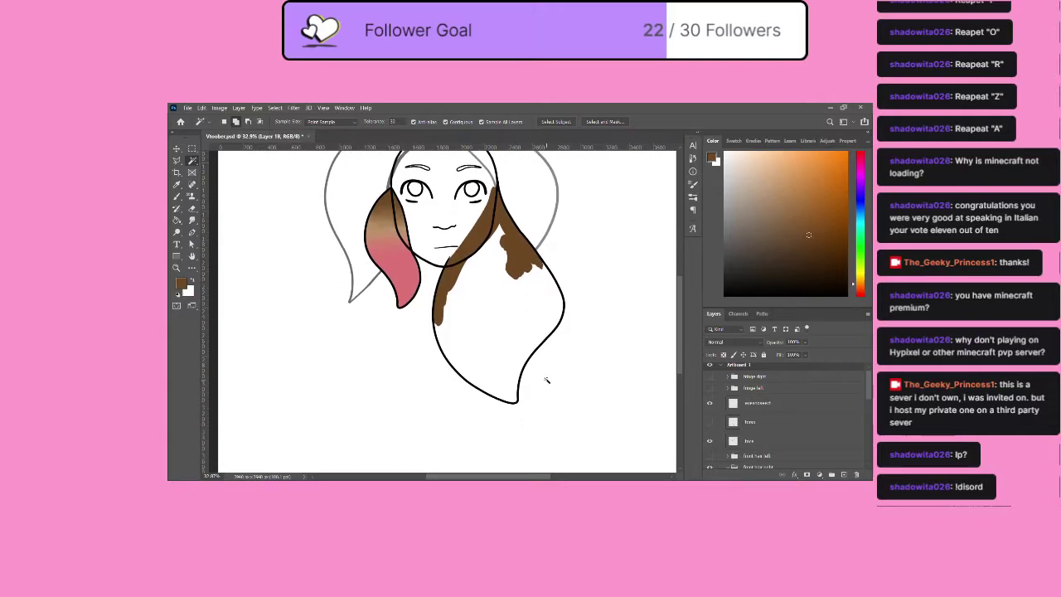
pyautogui.press('b')
pyautogui.moveTo(446, 326)
pyautogui.mouseDown()
pyautogui.moveTo(466, 253)
pyautogui.moveTo(447, 310)
pyautogui.moveTo(461, 263)
pyautogui.moveTo(443, 318)
pyautogui.moveTo(499, 221)
pyautogui.moveTo(491, 247)
pyautogui.moveTo(500, 224)
pyautogui.moveTo(508, 265)
pyautogui.moveTo(480, 263)
pyautogui.mouseUp()
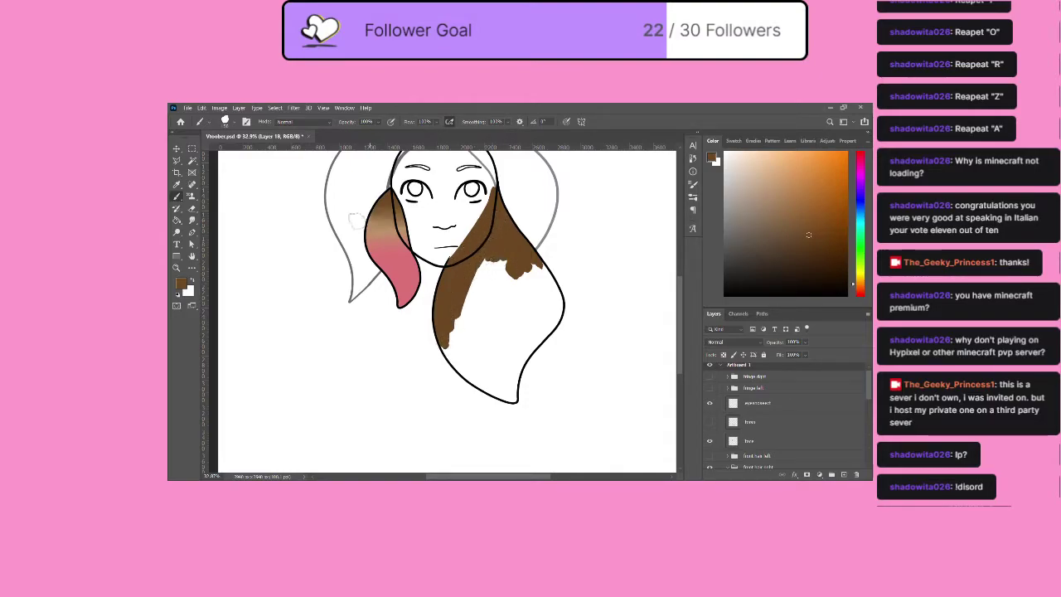
# Sample the tan from the coloured lock and brush a tan band below the dark brown on the left hair piece.
pyautogui.press('i')
pyautogui.click(374, 228)
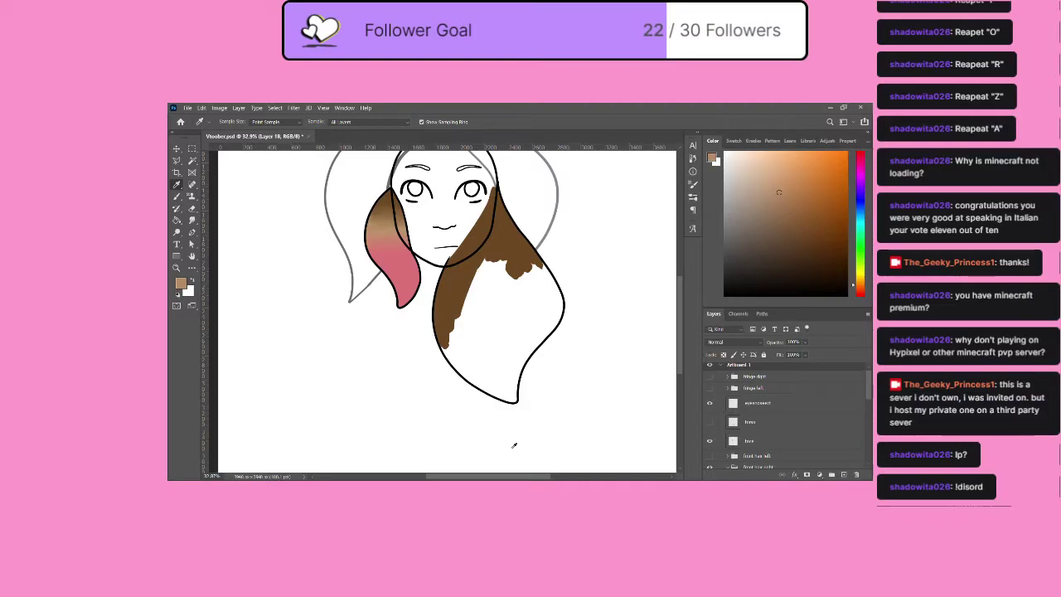
pyautogui.press('b')
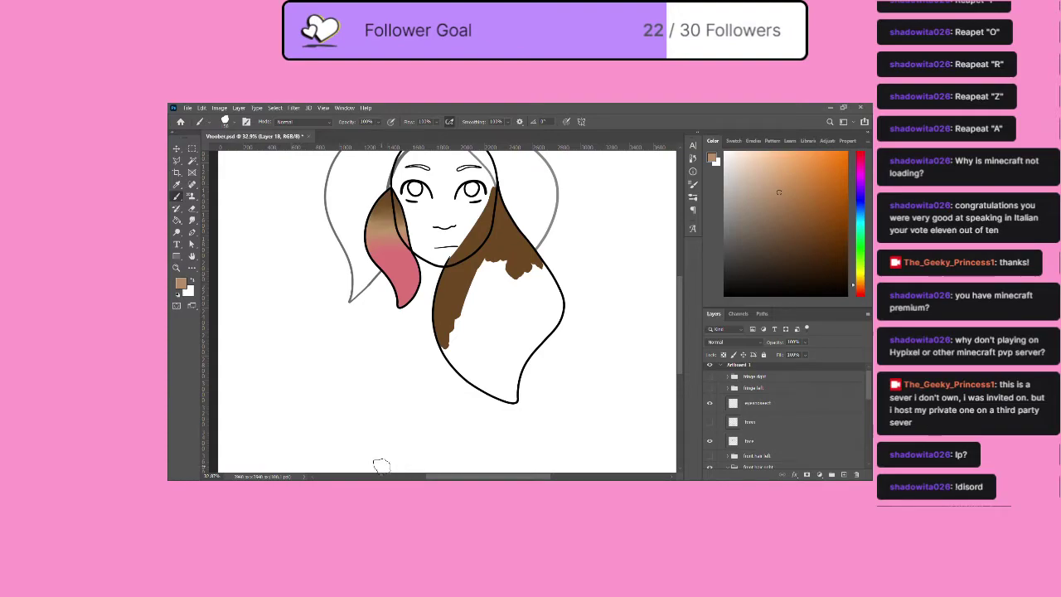
pyautogui.moveTo(443, 286)
pyautogui.mouseDown()
pyautogui.moveTo(446, 308)
pyautogui.moveTo(448, 300)
pyautogui.mouseUp()
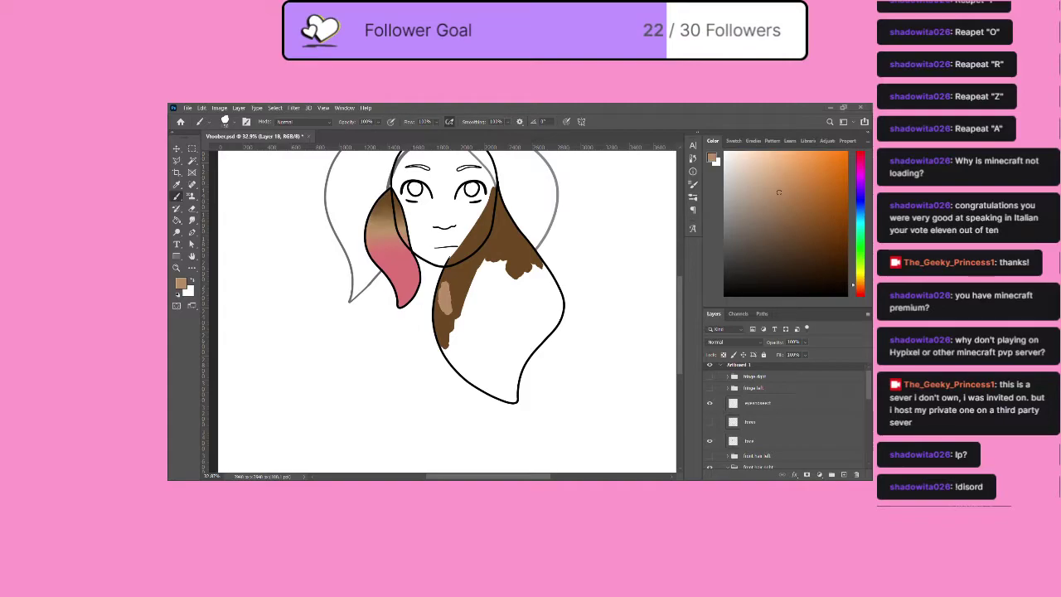
pyautogui.moveTo(444, 293)
pyautogui.mouseDown()
pyautogui.moveTo(444, 274)
pyautogui.moveTo(440, 311)
pyautogui.moveTo(460, 274)
pyautogui.moveTo(469, 311)
pyautogui.moveTo(479, 266)
pyautogui.moveTo(540, 257)
pyautogui.moveTo(537, 268)
pyautogui.moveTo(520, 265)
pyautogui.mouseUp()
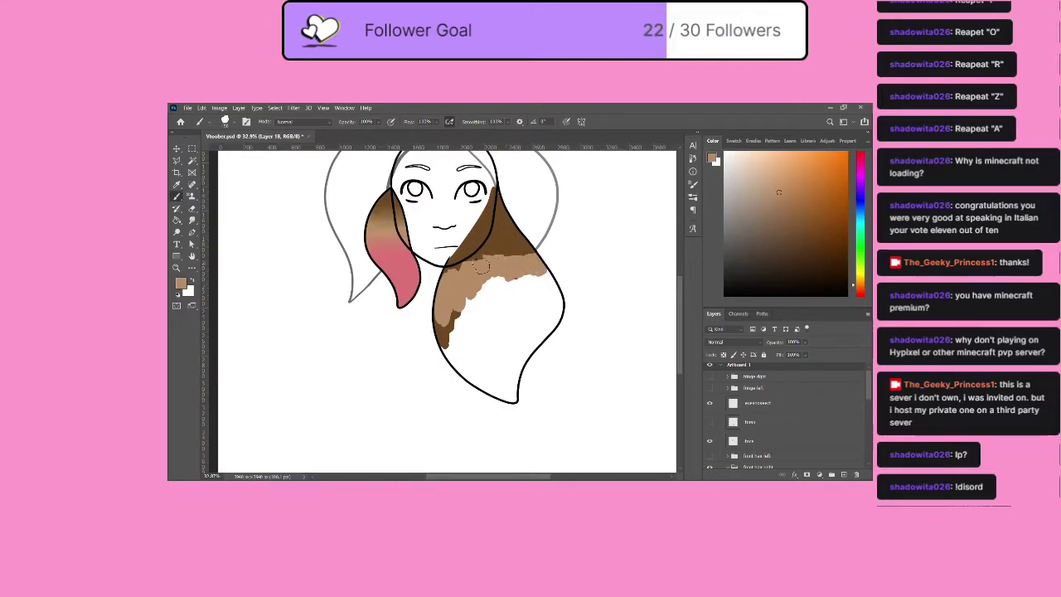
pyautogui.moveTo(462, 282)
pyautogui.mouseDown()
pyautogui.moveTo(564, 250)
pyautogui.moveTo(510, 275)
pyautogui.moveTo(528, 235)
pyautogui.moveTo(517, 257)
pyautogui.moveTo(537, 245)
pyautogui.moveTo(491, 259)
pyautogui.mouseUp()
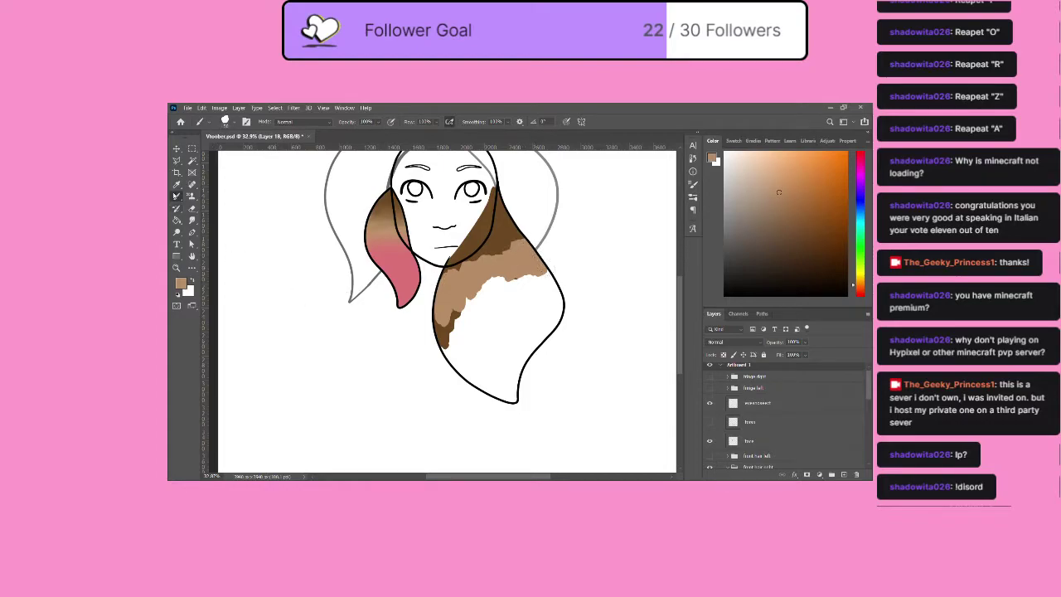
# Resample the dark brown and repaint its border above the tan band.
pyautogui.click(177, 185)
pyautogui.click(176, 196)
pyautogui.moveTo(452, 267)
pyautogui.mouseDown()
pyautogui.moveTo(442, 286)
pyautogui.moveTo(524, 234)
pyautogui.mouseUp()
# Sample the pink from the coloured lock and fill the rest of the left hair piece down to its tip.
pyautogui.click(191, 184)
pyautogui.click(177, 184)
pyautogui.click(399, 272)
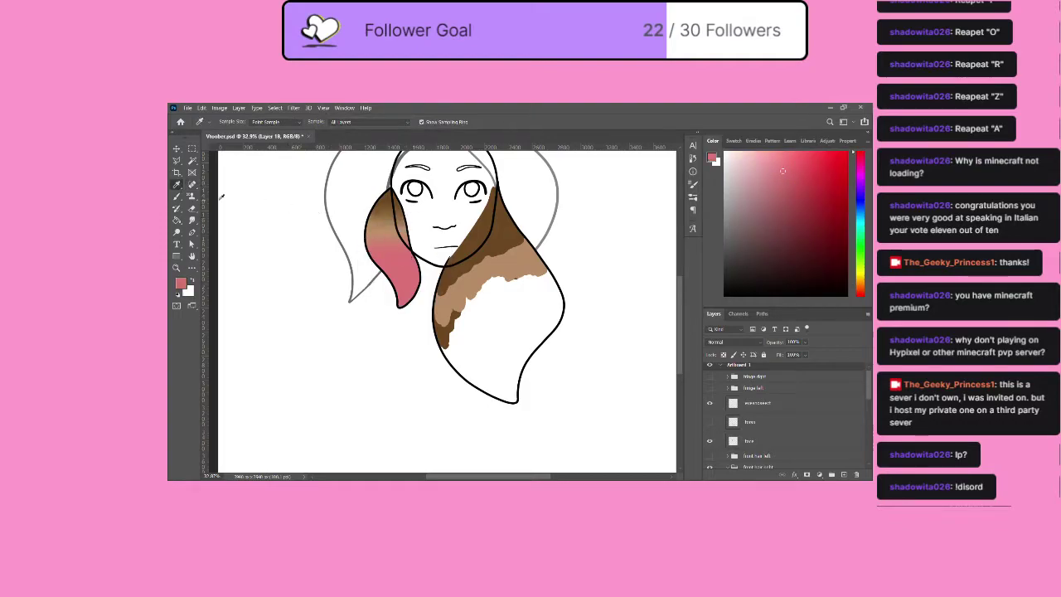
pyautogui.click(177, 197)
pyautogui.moveTo(447, 341)
pyautogui.mouseDown()
pyautogui.moveTo(435, 303)
pyautogui.moveTo(480, 388)
pyautogui.moveTo(457, 359)
pyautogui.moveTo(510, 401)
pyautogui.mouseUp()
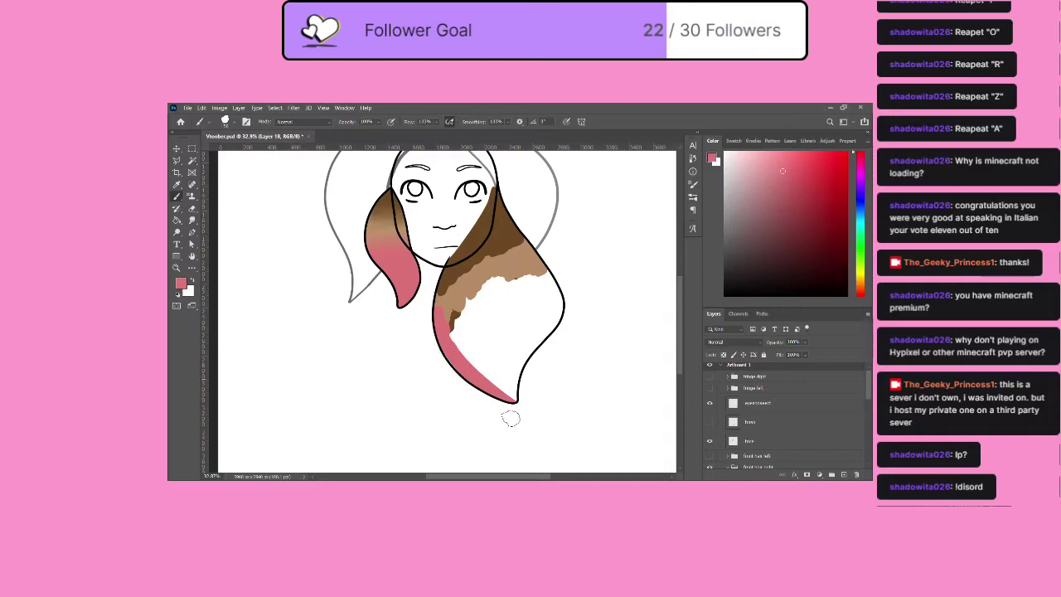
pyautogui.moveTo(448, 316)
pyautogui.mouseDown()
pyautogui.moveTo(468, 316)
pyautogui.moveTo(489, 282)
pyautogui.moveTo(513, 280)
pyautogui.moveTo(521, 265)
pyautogui.mouseUp()
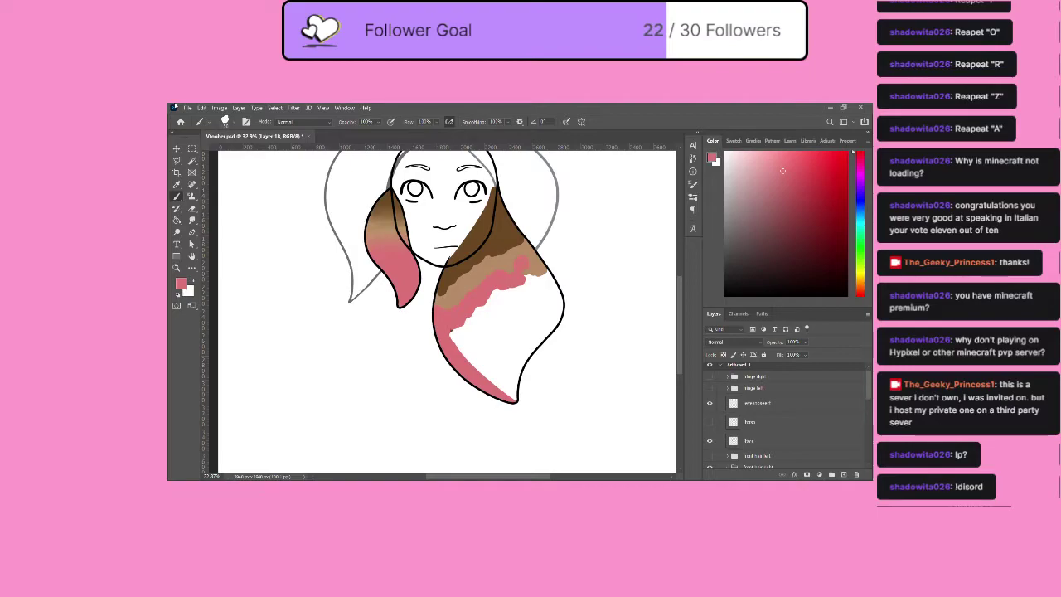
pyautogui.moveTo(453, 341)
pyautogui.mouseDown()
pyautogui.moveTo(479, 371)
pyautogui.moveTo(504, 358)
pyautogui.moveTo(503, 372)
pyautogui.moveTo(487, 368)
pyautogui.moveTo(481, 380)
pyautogui.moveTo(497, 373)
pyautogui.moveTo(501, 404)
pyautogui.moveTo(509, 374)
pyautogui.moveTo(513, 401)
pyautogui.moveTo(517, 353)
pyautogui.moveTo(515, 369)
pyautogui.moveTo(549, 315)
pyautogui.moveTo(505, 368)
pyautogui.moveTo(568, 301)
pyautogui.moveTo(540, 259)
pyautogui.moveTo(523, 259)
pyautogui.moveTo(540, 278)
pyautogui.moveTo(478, 303)
pyautogui.moveTo(474, 366)
pyautogui.moveTo(467, 309)
pyautogui.moveTo(473, 345)
pyautogui.moveTo(491, 361)
pyautogui.moveTo(492, 293)
pyautogui.moveTo(507, 394)
pyautogui.moveTo(484, 303)
pyautogui.moveTo(501, 367)
pyautogui.moveTo(494, 331)
pyautogui.moveTo(505, 291)
pyautogui.moveTo(519, 367)
pyautogui.moveTo(514, 280)
pyautogui.moveTo(519, 355)
pyautogui.moveTo(515, 313)
pyautogui.moveTo(520, 324)
pyautogui.moveTo(528, 294)
pyautogui.moveTo(528, 338)
pyautogui.moveTo(542, 291)
pyautogui.moveTo(530, 335)
pyautogui.moveTo(532, 283)
pyautogui.mouseUp()
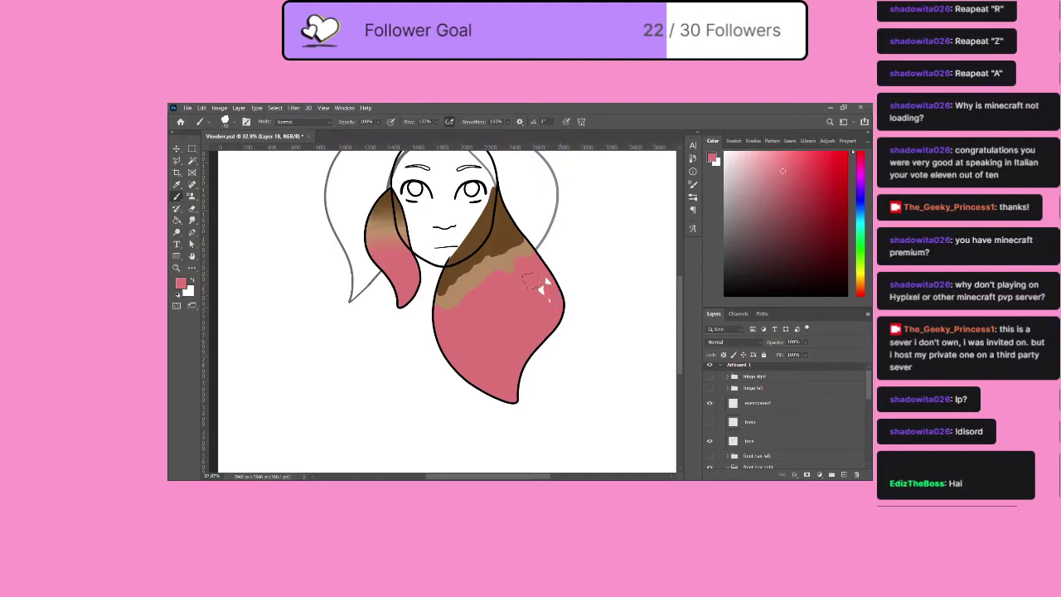
# Smudge the pink-to-tan and tan-to-brown borders of the left hair piece into a soft gradient.
pyautogui.click(192, 219)
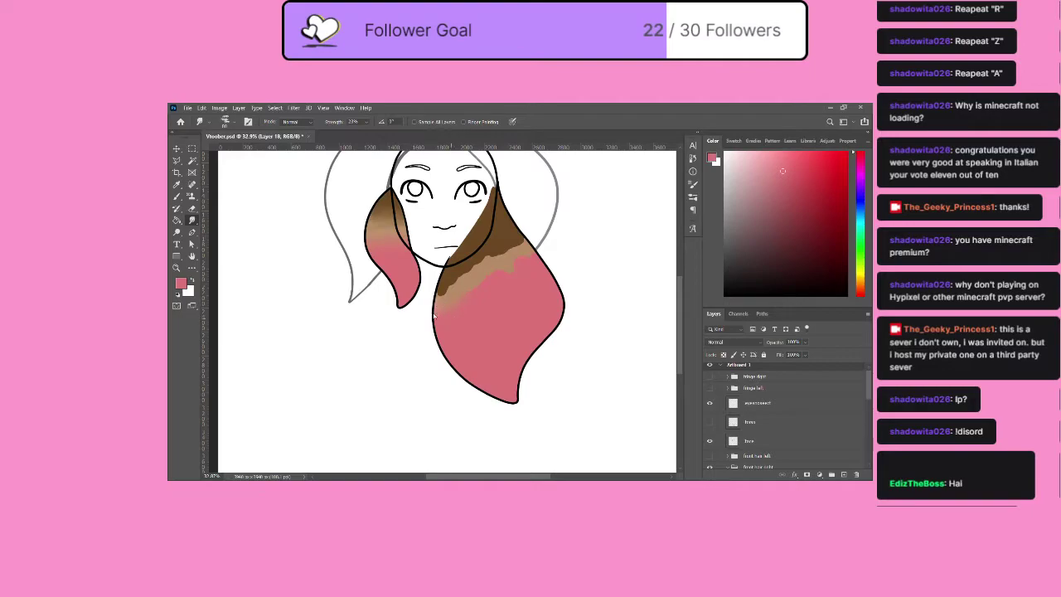
pyautogui.hotkey('ctrl', 'z')
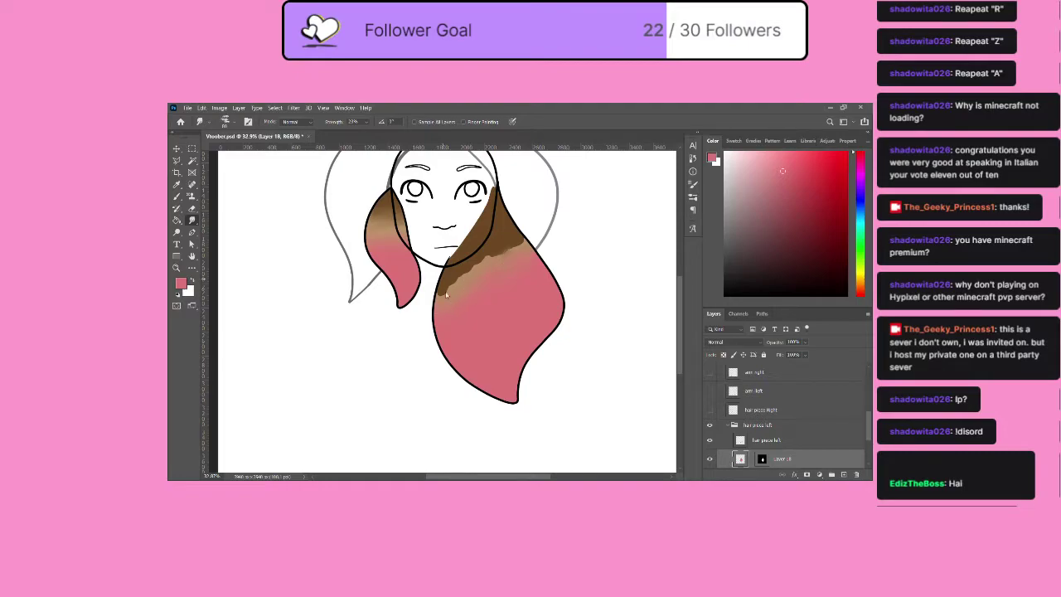
pyautogui.moveTo(471, 266); pyautogui.dragTo(521, 247)
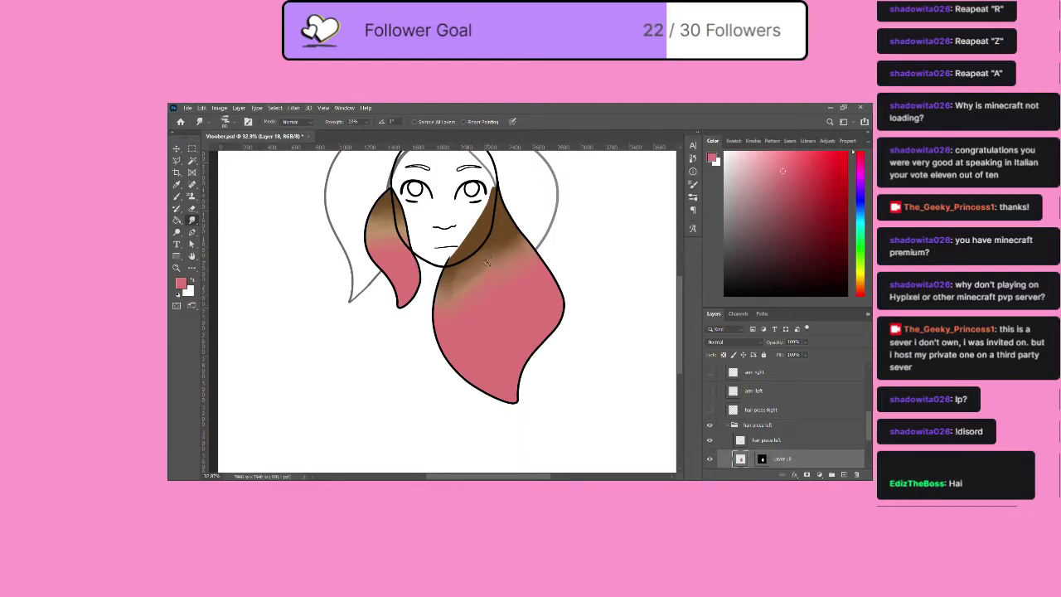
# Sample tan again, repaint the band between brown and pink, and smudge its edges into the neighbouring colours.
pyautogui.click(177, 185)
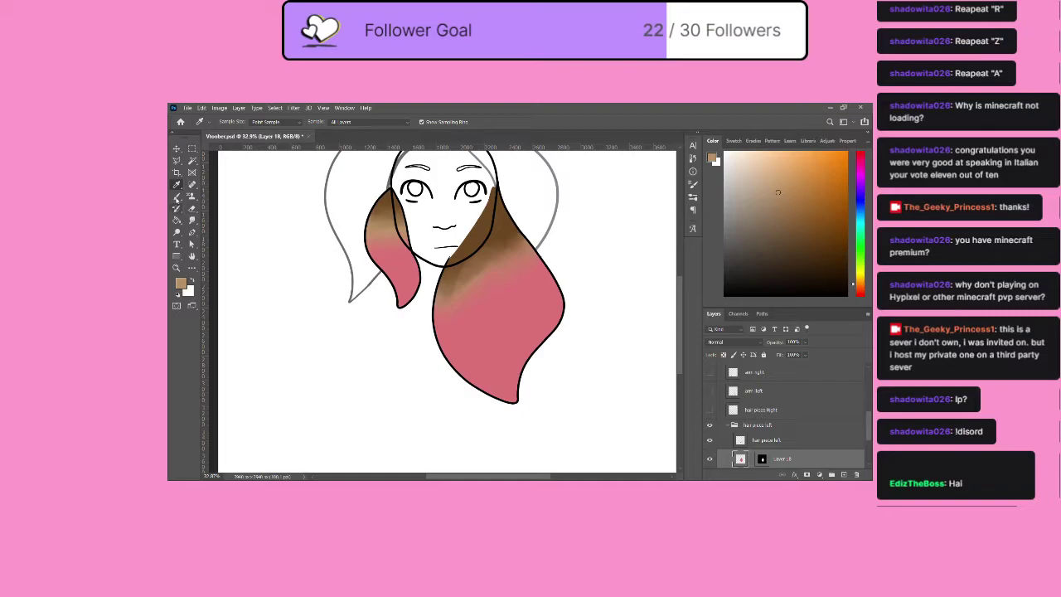
pyautogui.click(177, 196)
pyautogui.moveTo(448, 300)
pyautogui.mouseDown()
pyautogui.moveTo(540, 247)
pyautogui.moveTo(478, 275)
pyautogui.moveTo(424, 317)
pyautogui.moveTo(505, 251)
pyautogui.moveTo(544, 236)
pyautogui.mouseUp()
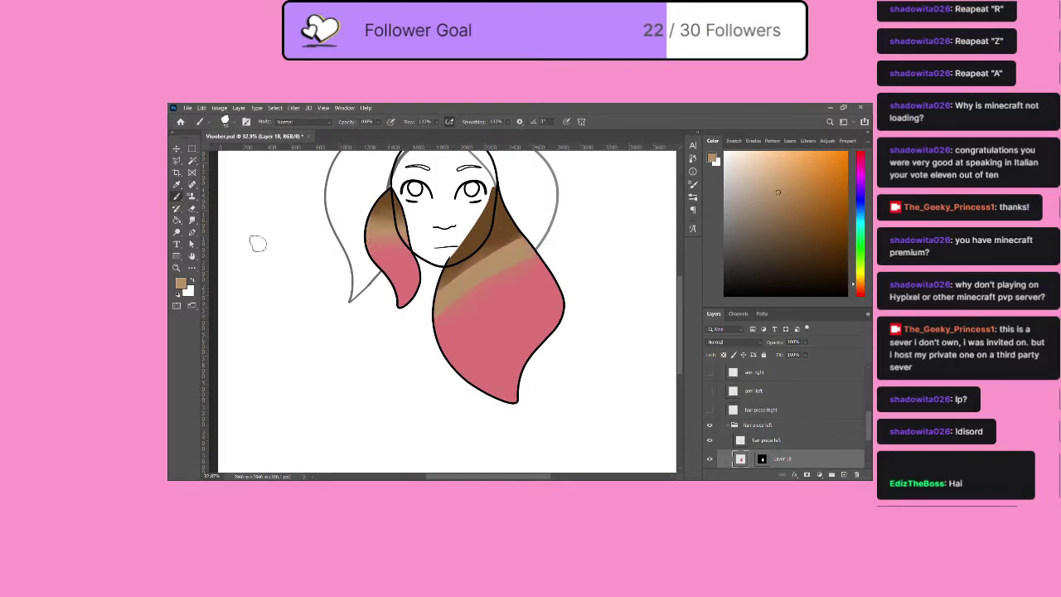
pyautogui.click(192, 221)
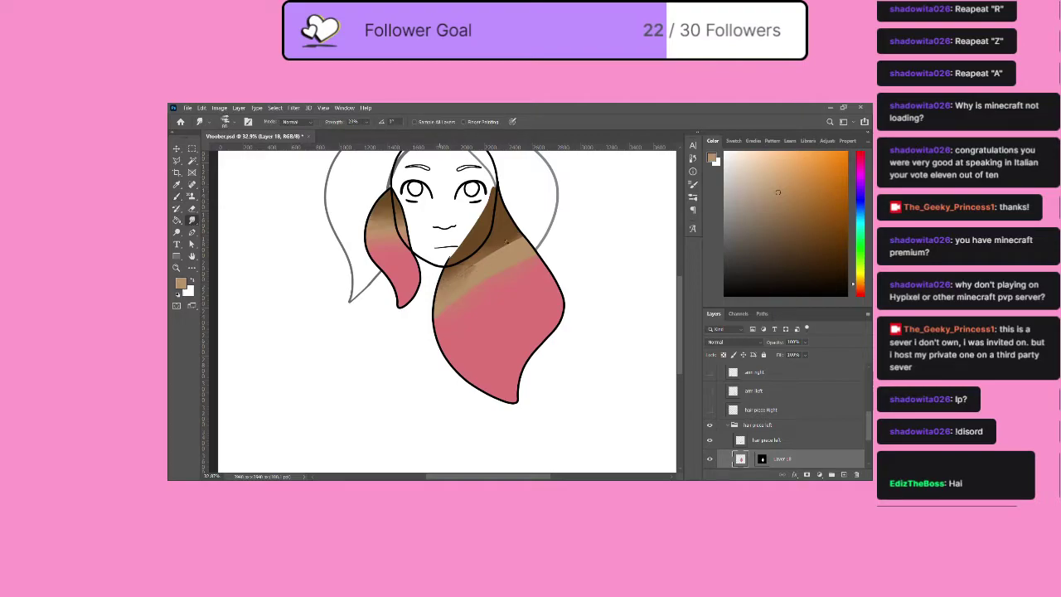
pyautogui.moveTo(509, 252); pyautogui.dragTo(535, 237)
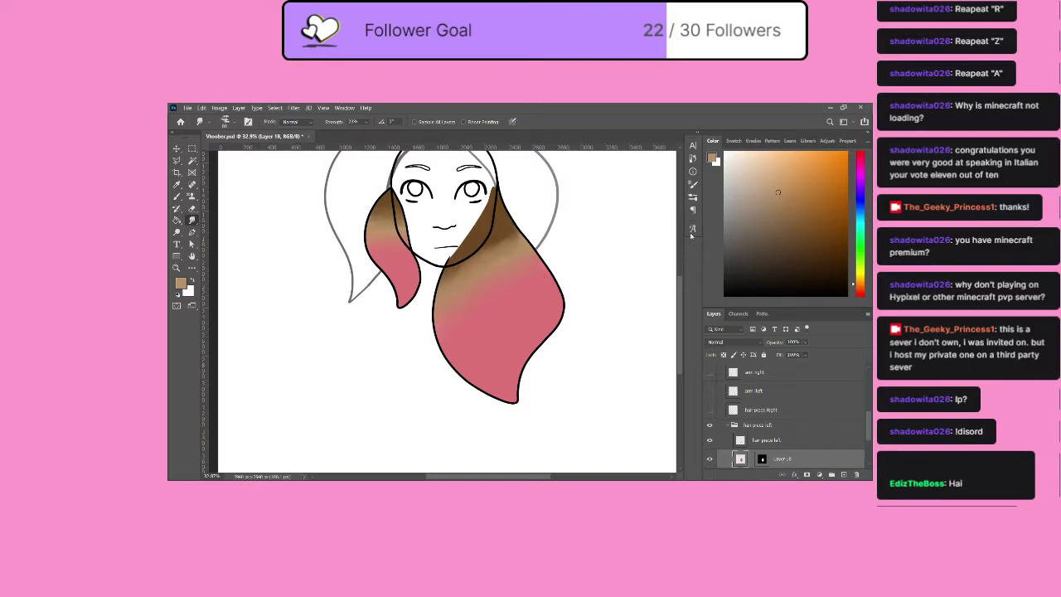
# Duplicate the masked colour layer, and collapse and hide the hair piece left group.
pyautogui.hotkey('ctrl', 'j')
pyautogui.scroll(2, 469, 325)
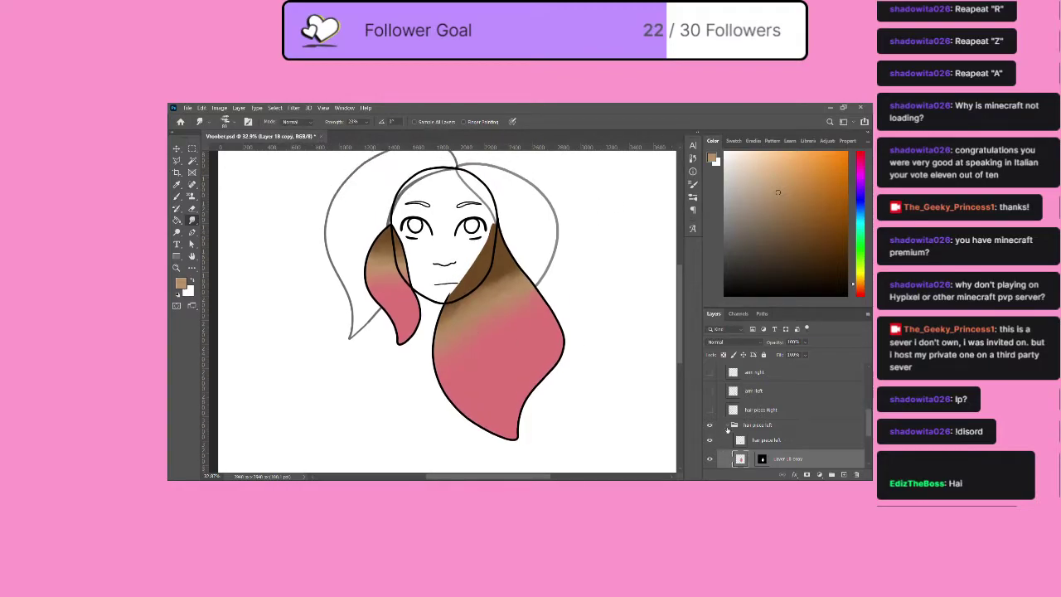
pyautogui.click(728, 426)
pyautogui.click(710, 425)
# Show the hair piece right layer and select it for colouring.
pyautogui.click(710, 409)
pyautogui.click(763, 411)
pyautogui.scroll(1, 760, 390)
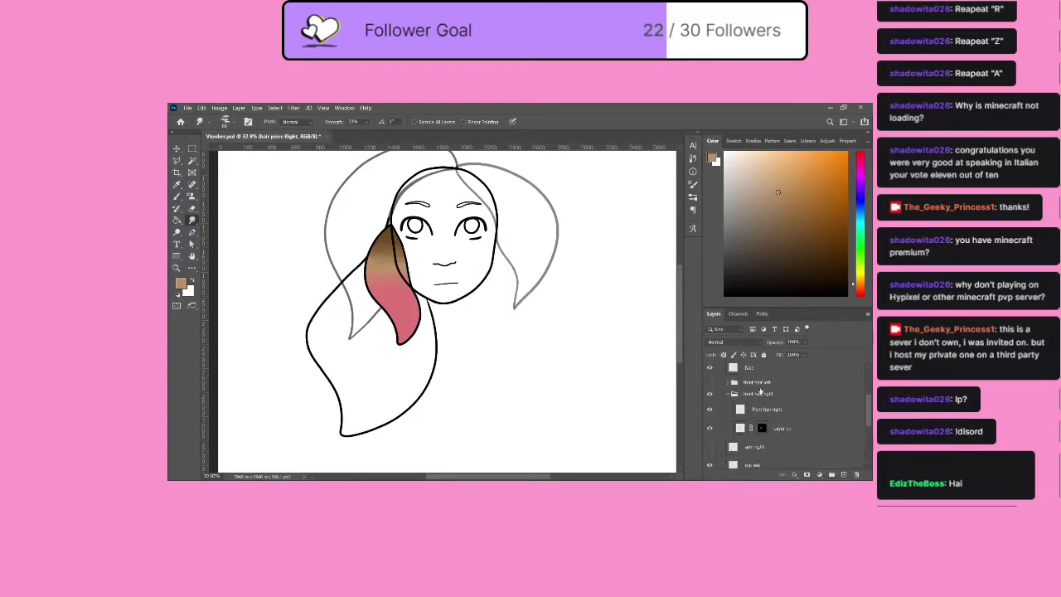
pyautogui.scroll(3, 760, 391)
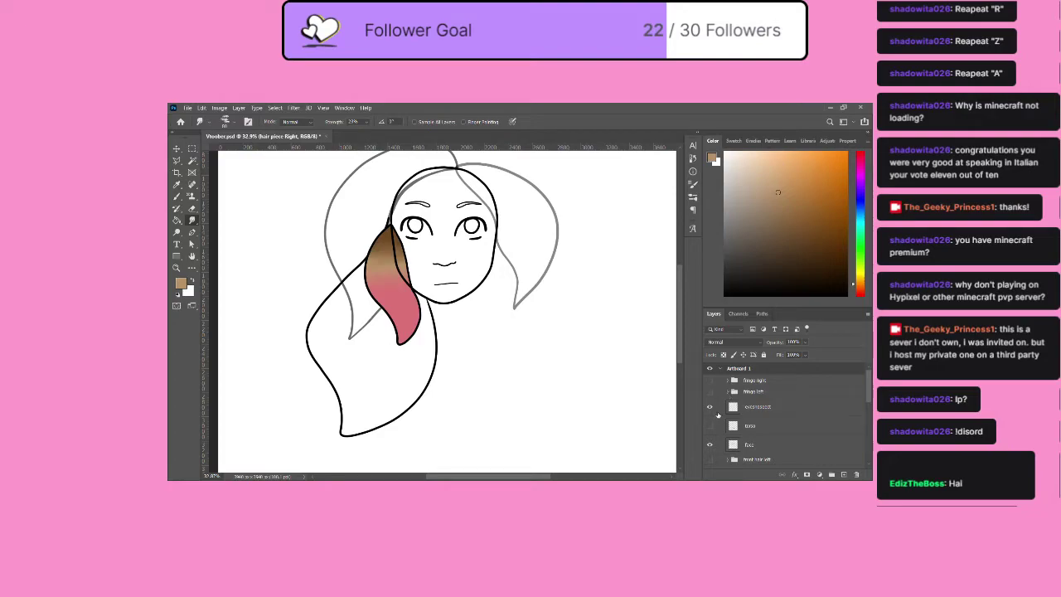
# Hide the face layer and front hair right group, show the front hair left group, and sample its dark brown.
pyautogui.scroll(-2, 718, 410)
pyautogui.click(710, 409)
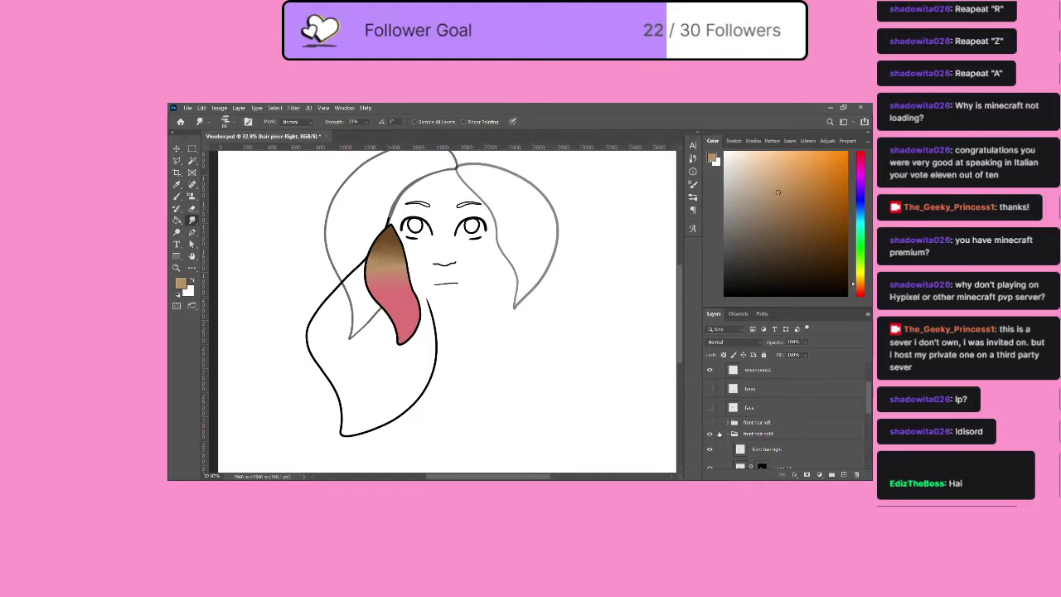
pyautogui.click(709, 434)
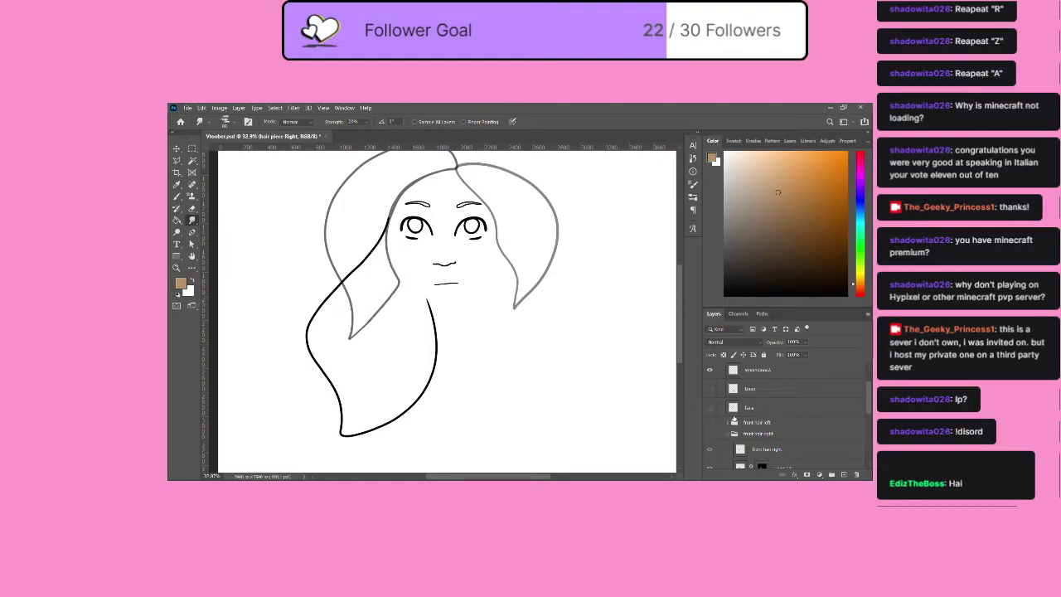
pyautogui.click(710, 423)
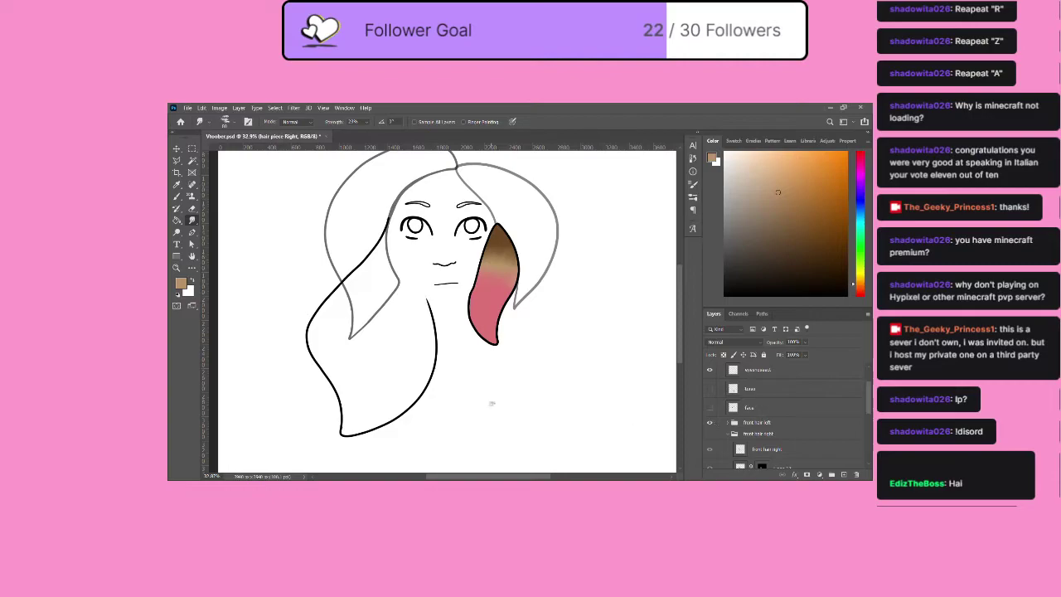
pyautogui.click(180, 186)
pyautogui.click(500, 239)
# Place the hair piece right layer in a group named "hair piece right" and add a new layer beneath its line art.
pyautogui.scroll(-3, 749, 428)
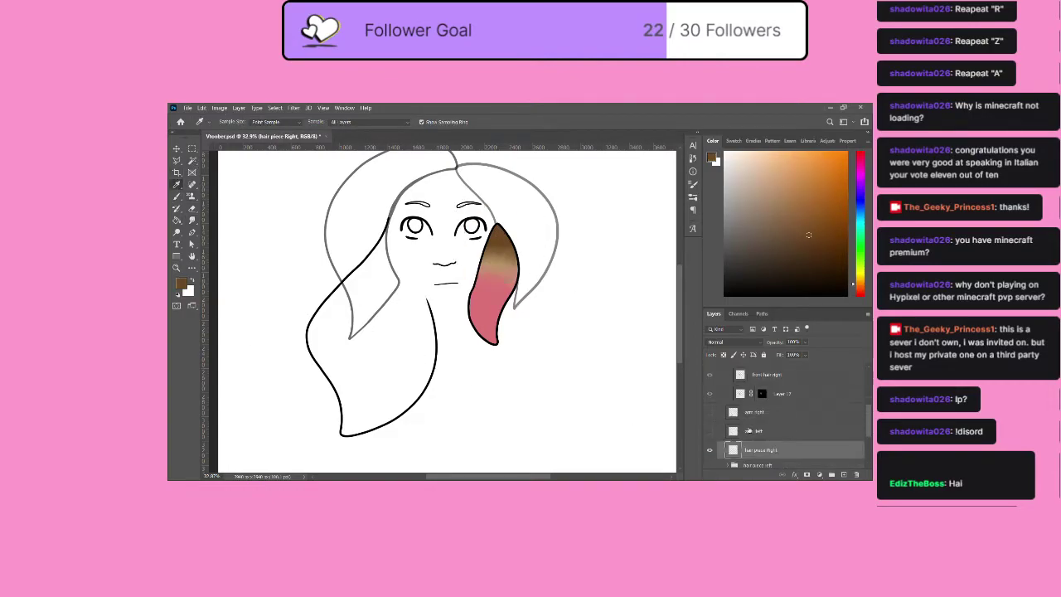
pyautogui.click(819, 475)
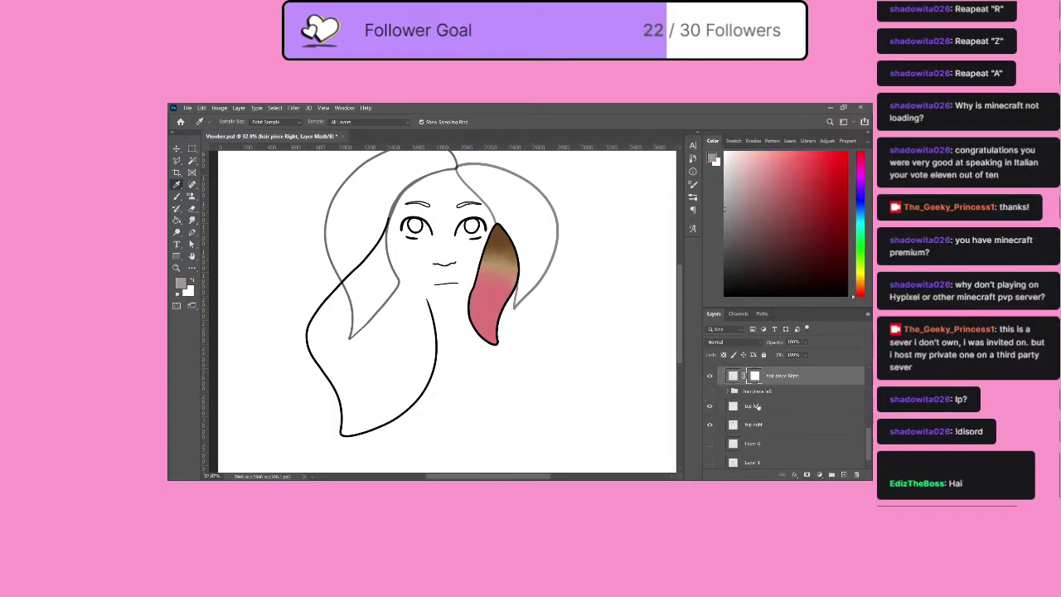
pyautogui.hotkey('ctrl', 'z')
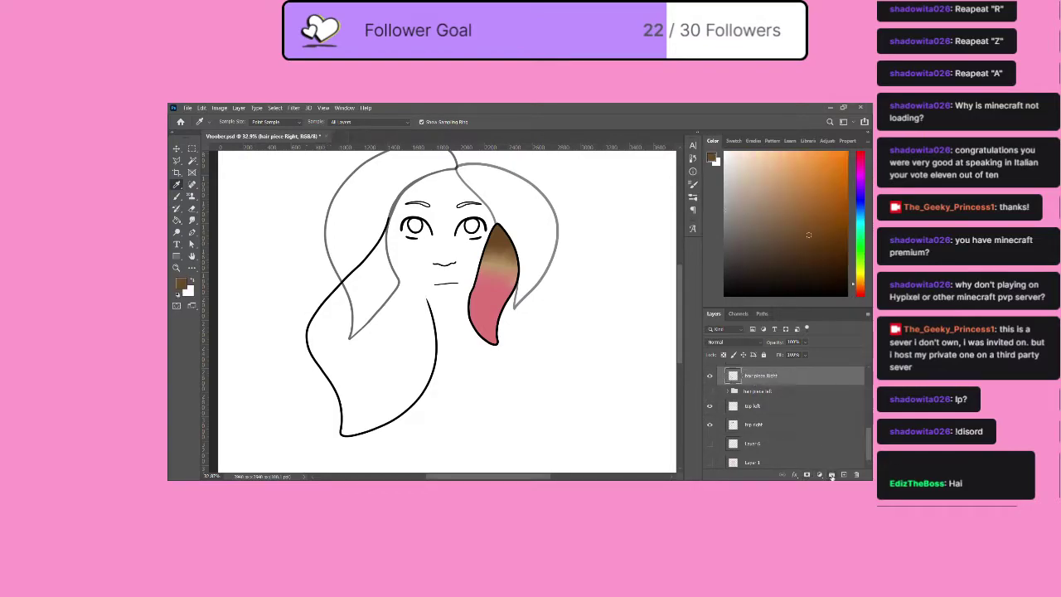
pyautogui.hotkey('ctrl', 'g')
pyautogui.doubleClick(749, 373)
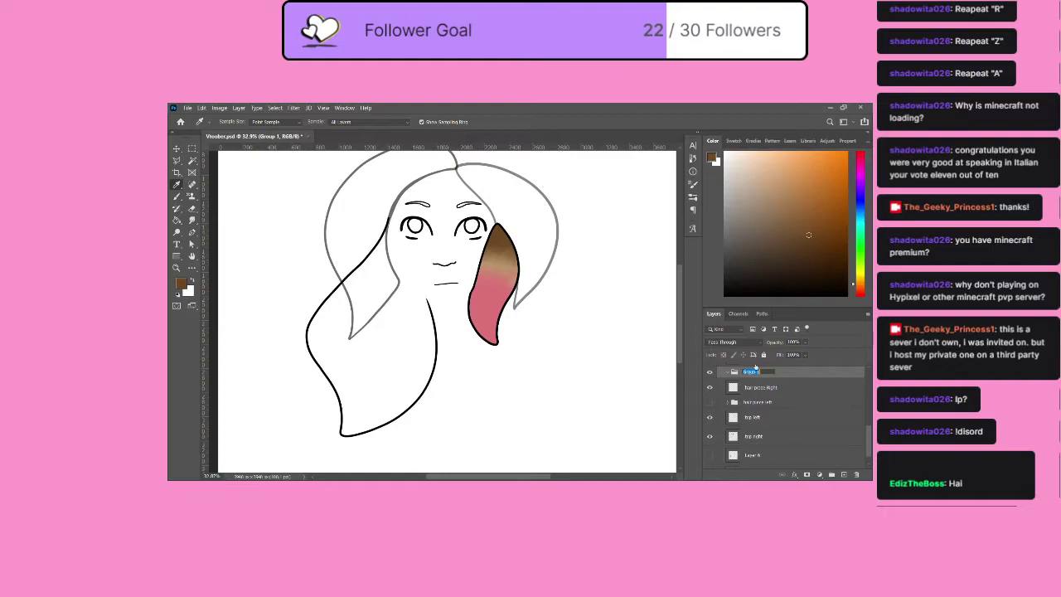
pyautogui.write('hair piece right')
pyautogui.moveTo(769, 392); pyautogui.dragTo(733, 374)
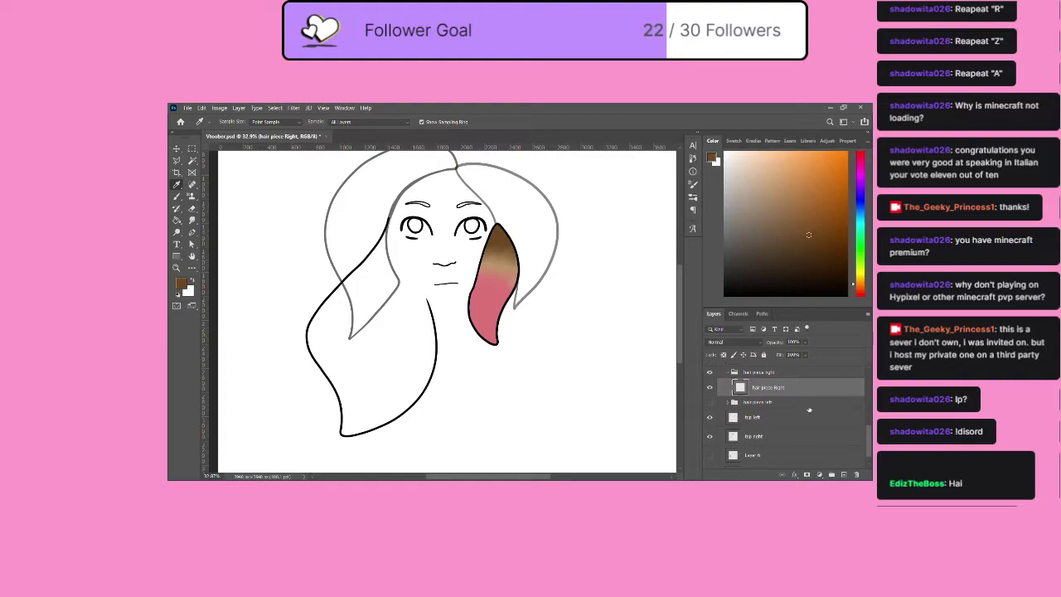
pyautogui.click(844, 474)
pyautogui.moveTo(748, 395); pyautogui.dragTo(746, 414)
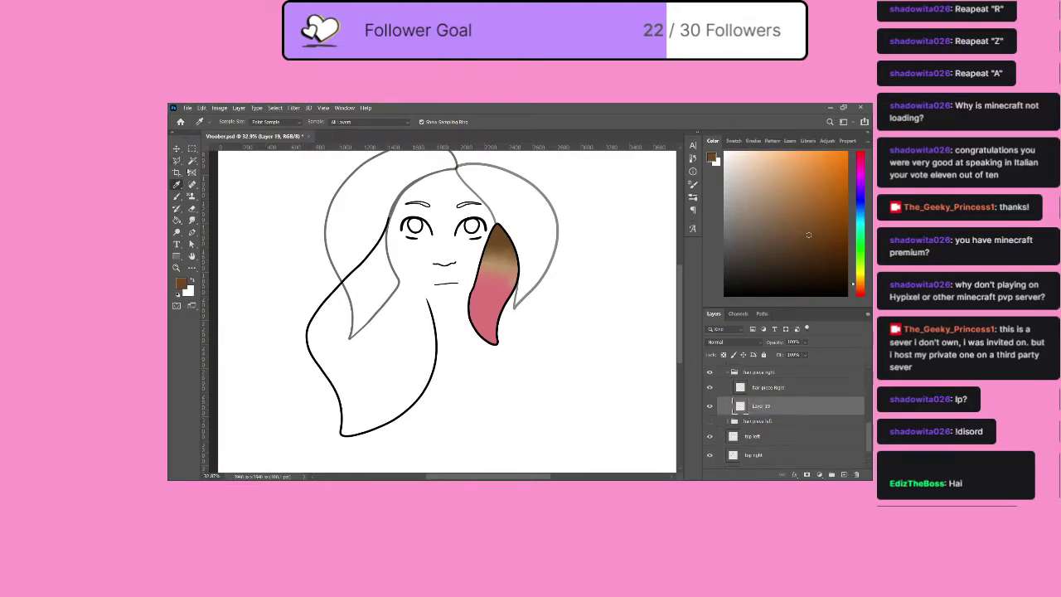
# Hide the top right and top left layers.
pyautogui.scroll(2, 798, 407)
pyautogui.scroll(4, 788, 407)
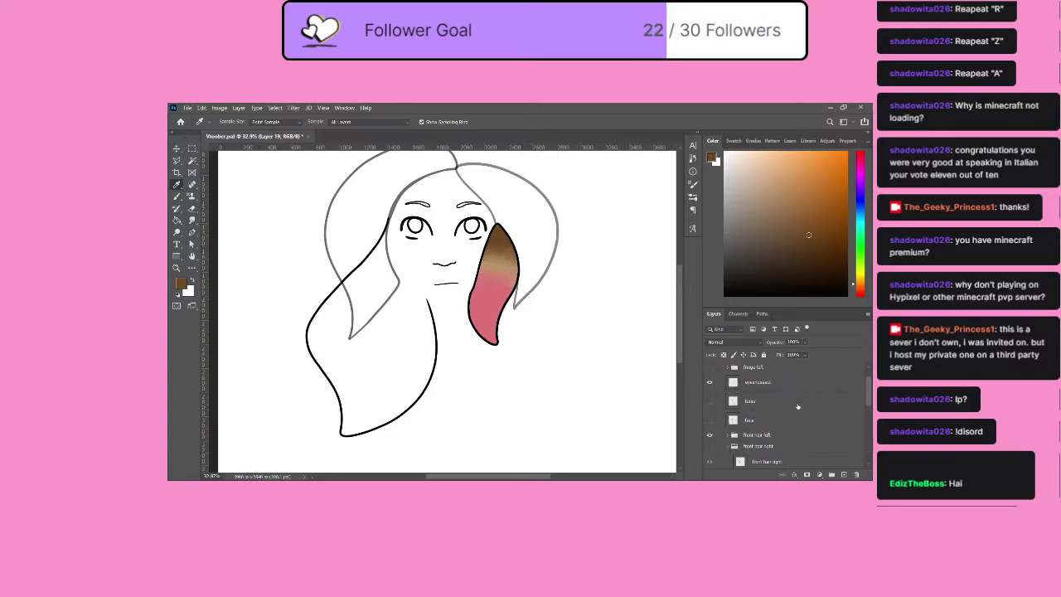
pyautogui.scroll(-4, 716, 438)
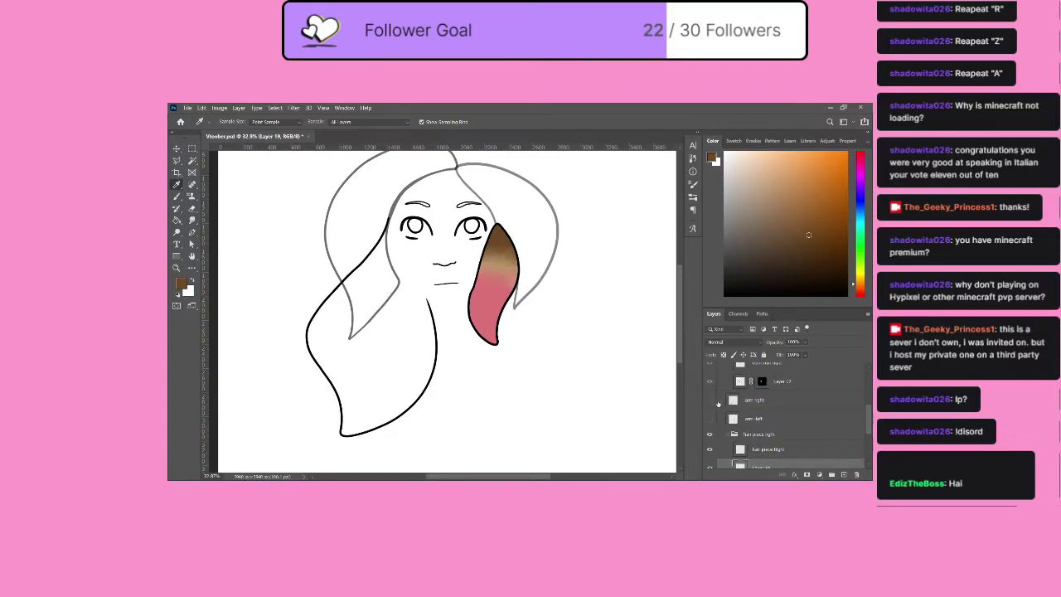
pyautogui.scroll(2, 718, 403)
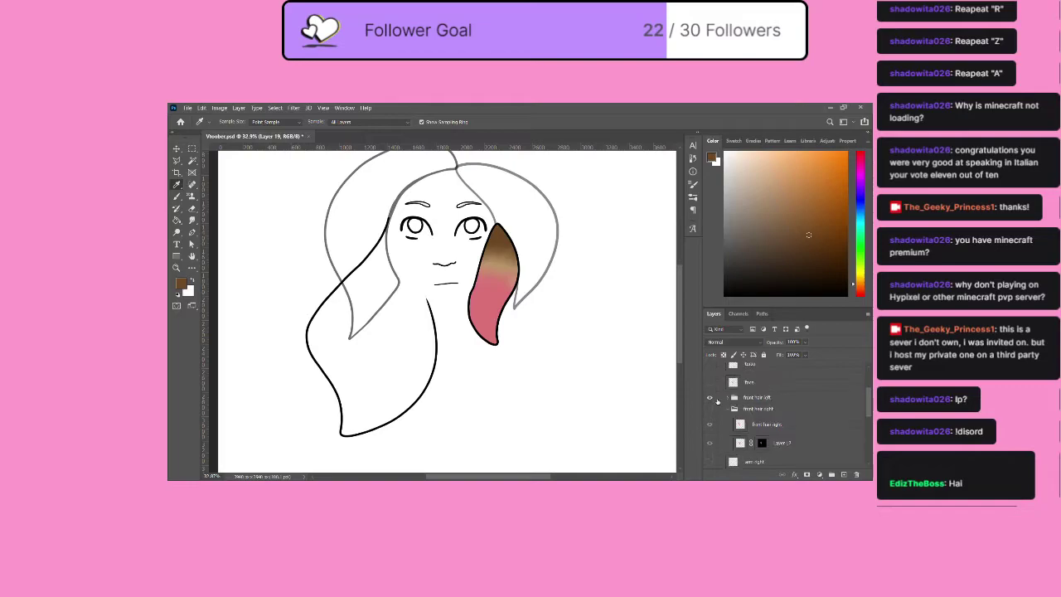
pyautogui.scroll(-3, 717, 402)
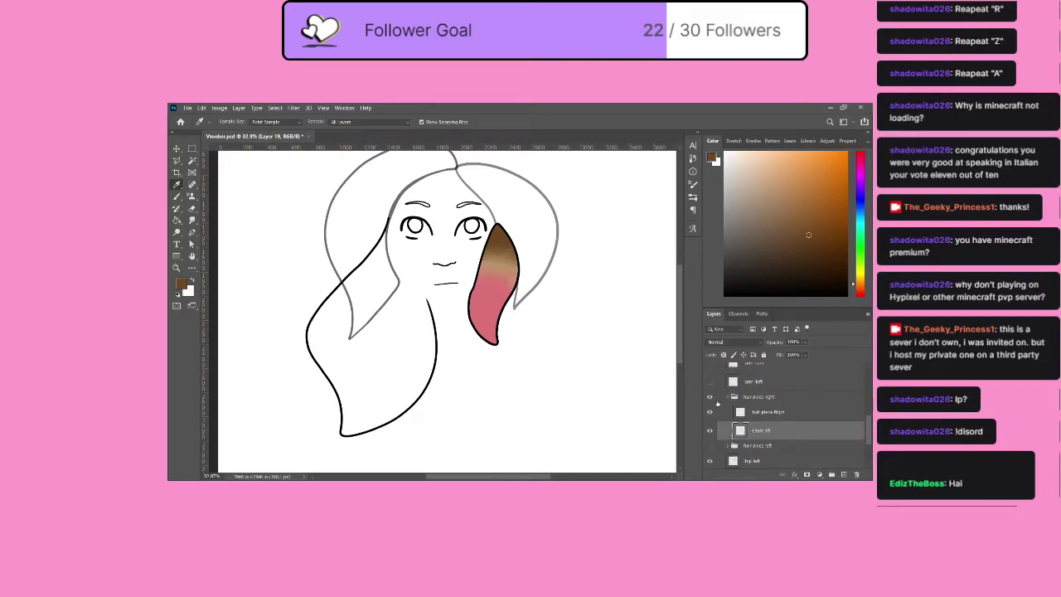
pyautogui.scroll(-3, 718, 403)
pyautogui.click(709, 421)
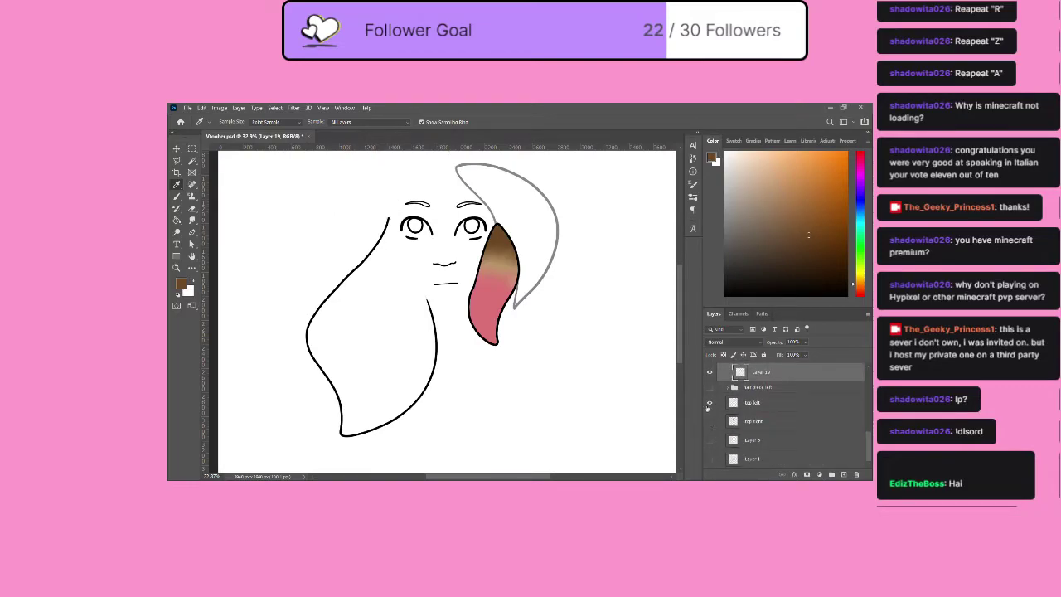
pyautogui.click(709, 403)
# Close the open inner edge of the right hair piece with a dark brown stroke and select its enclosed interior with the Magic Wand.
pyautogui.click(178, 196)
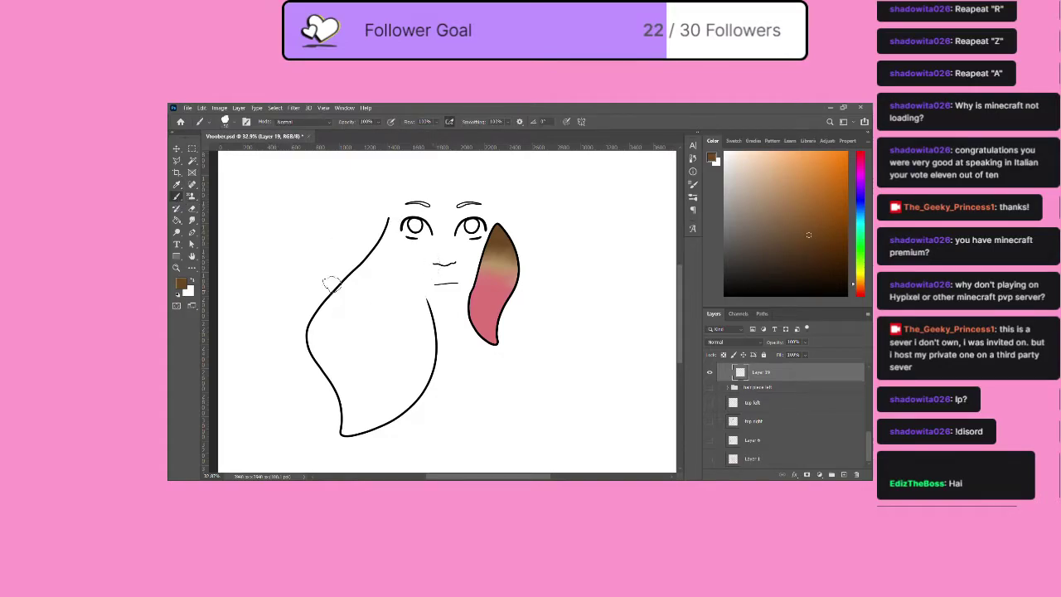
pyautogui.moveTo(388, 219)
pyautogui.mouseDown()
pyautogui.moveTo(419, 245)
pyautogui.moveTo(424, 319)
pyautogui.mouseUp()
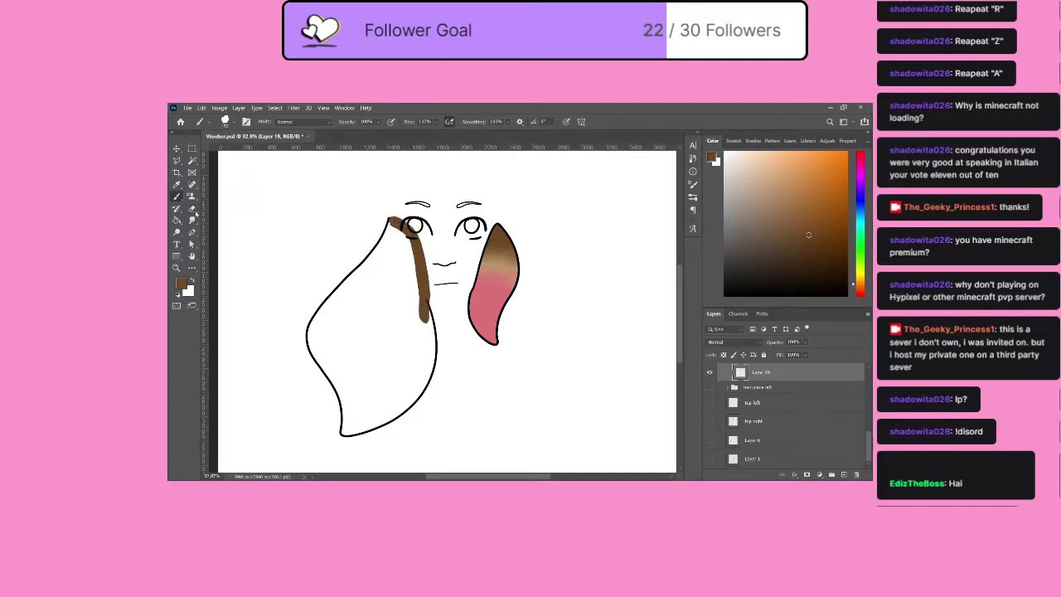
pyautogui.hotkey('ctrl', 'z')
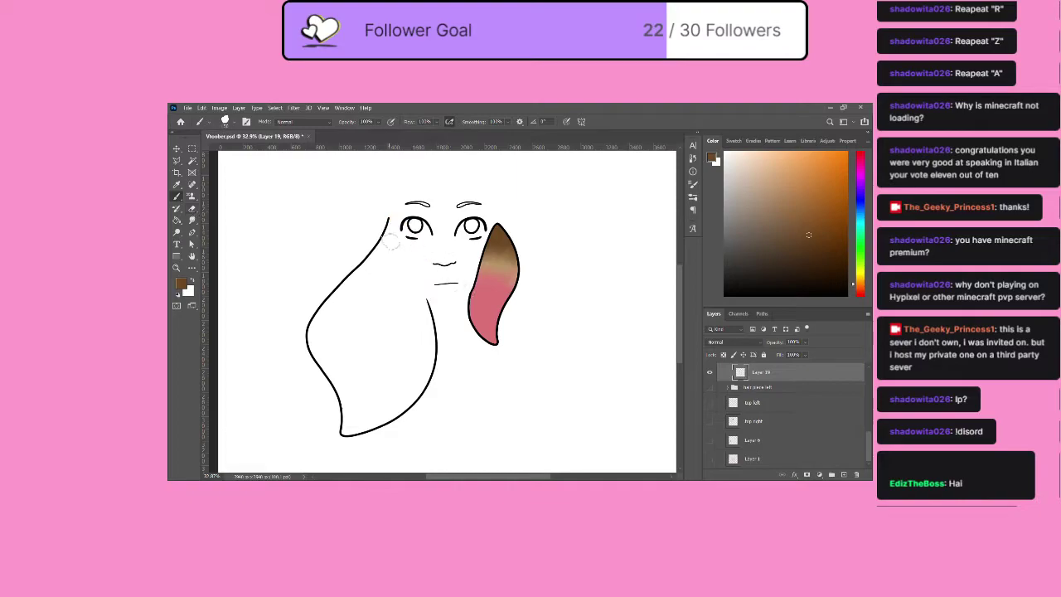
pyautogui.moveTo(388, 219); pyautogui.dragTo(423, 312)
pyautogui.click(192, 159)
pyautogui.click(398, 318)
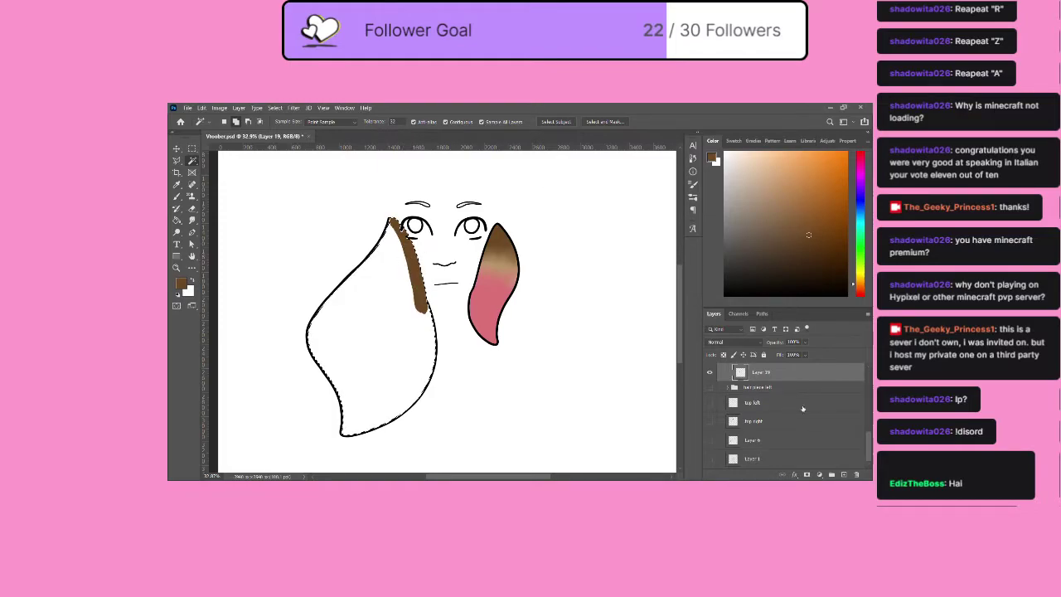
# Show the face layer again, keeping the front hair left group and the facial features visible.
pyautogui.scroll(1, 716, 375)
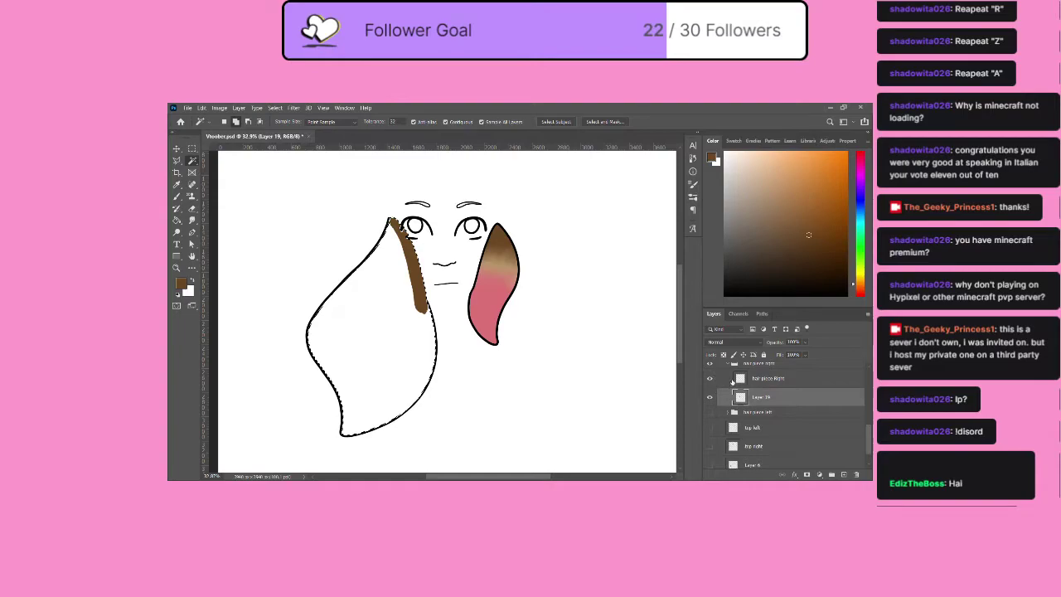
pyautogui.scroll(5, 732, 381)
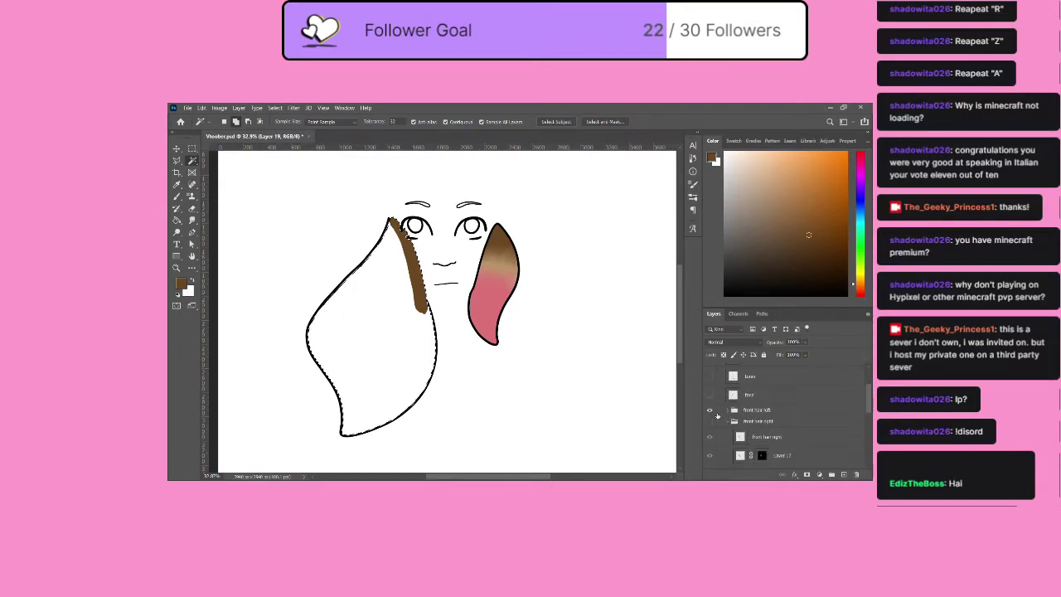
pyautogui.click(710, 410)
pyautogui.click(710, 410)
pyautogui.scroll(2, 710, 414)
pyautogui.click(709, 396)
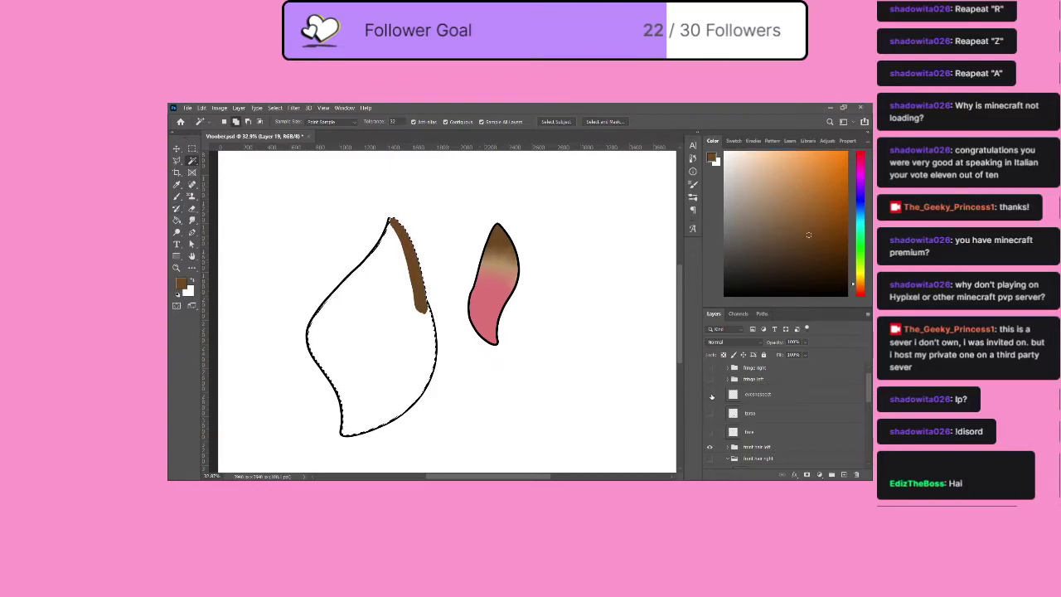
pyautogui.click(709, 396)
pyautogui.click(710, 432)
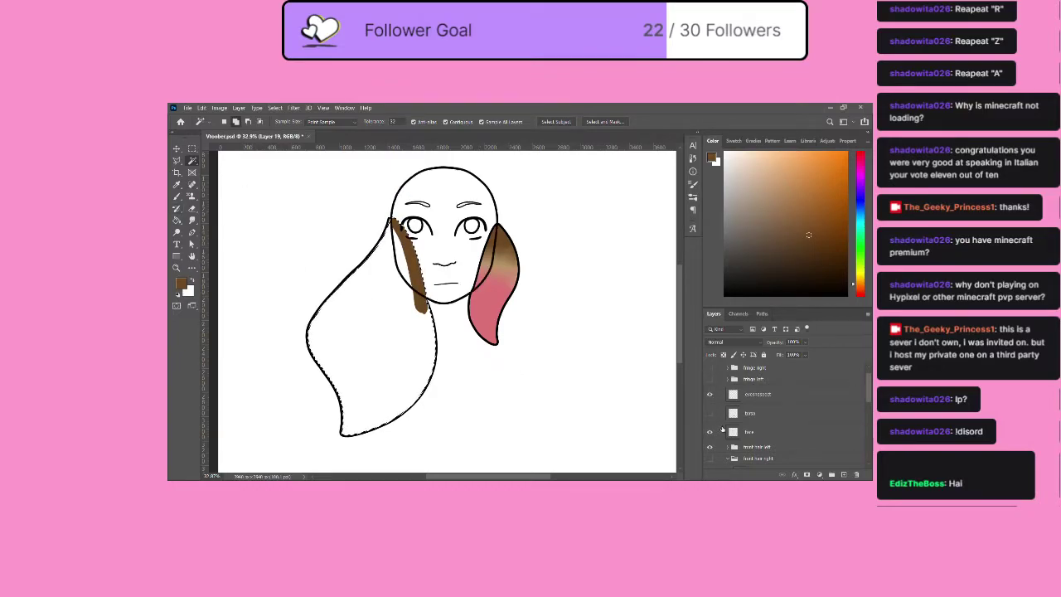
# Turn the selection into a layer mask on the colour layer beneath the hair piece right line art.
pyautogui.scroll(-4, 742, 429)
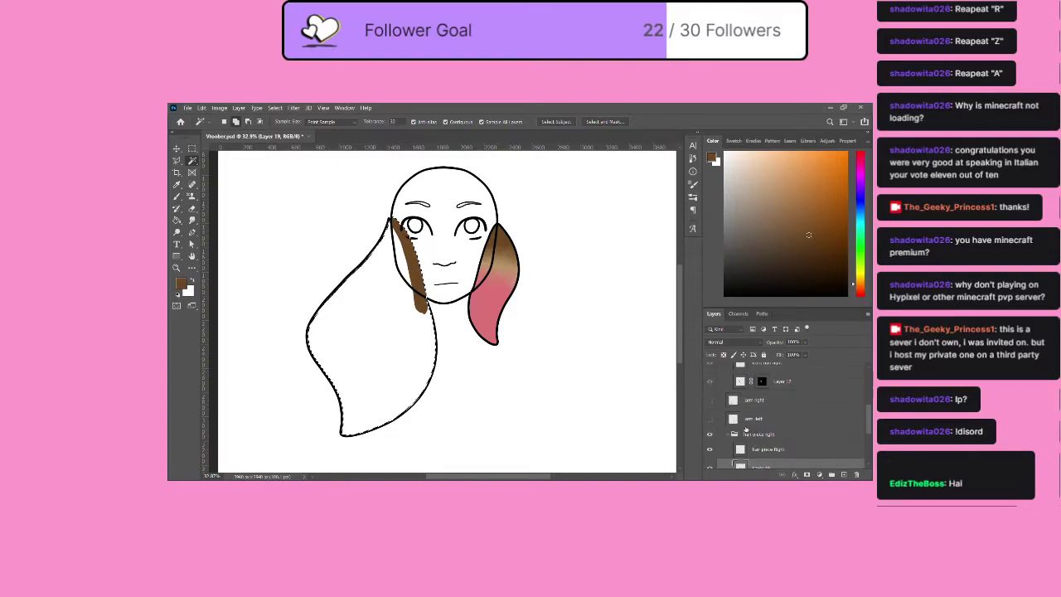
pyautogui.scroll(-3, 745, 428)
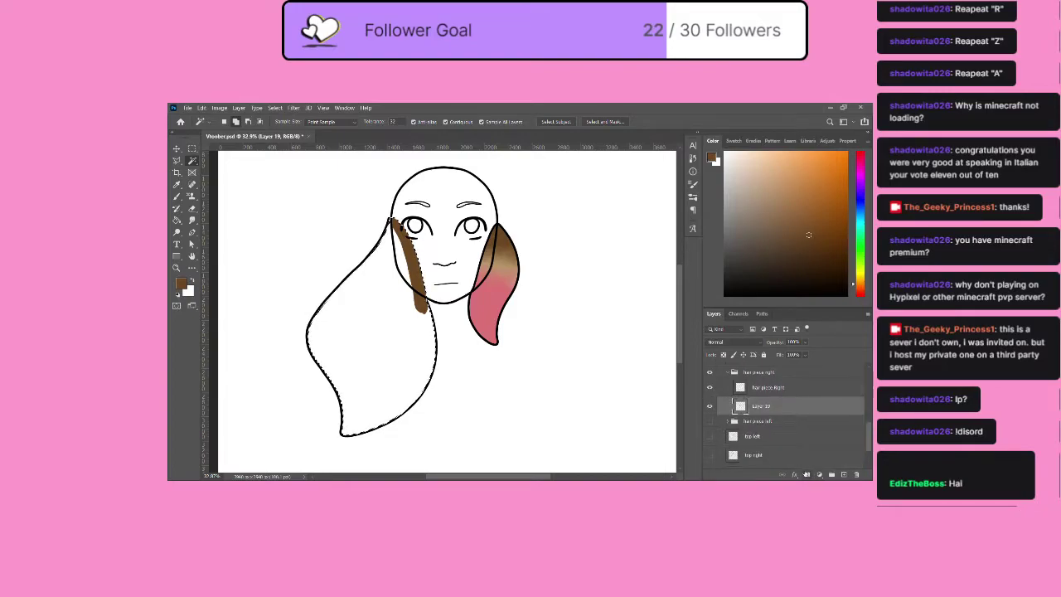
pyautogui.click(807, 474)
# Paint the root of the right hair piece dark brown on the masked layer, showing the hair piece left group for reference.
pyautogui.click(176, 197)
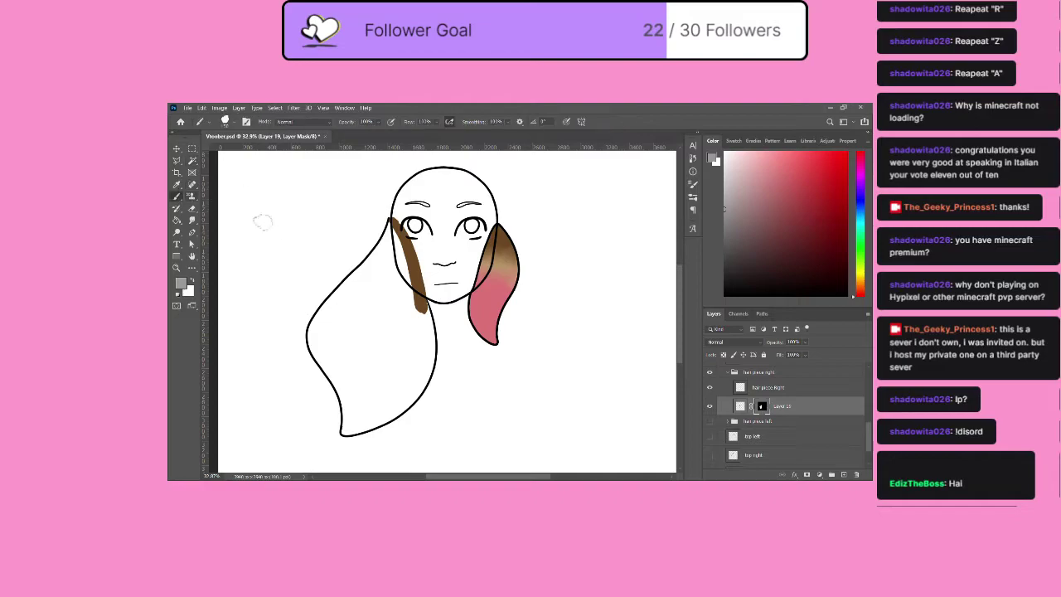
pyautogui.click(740, 406)
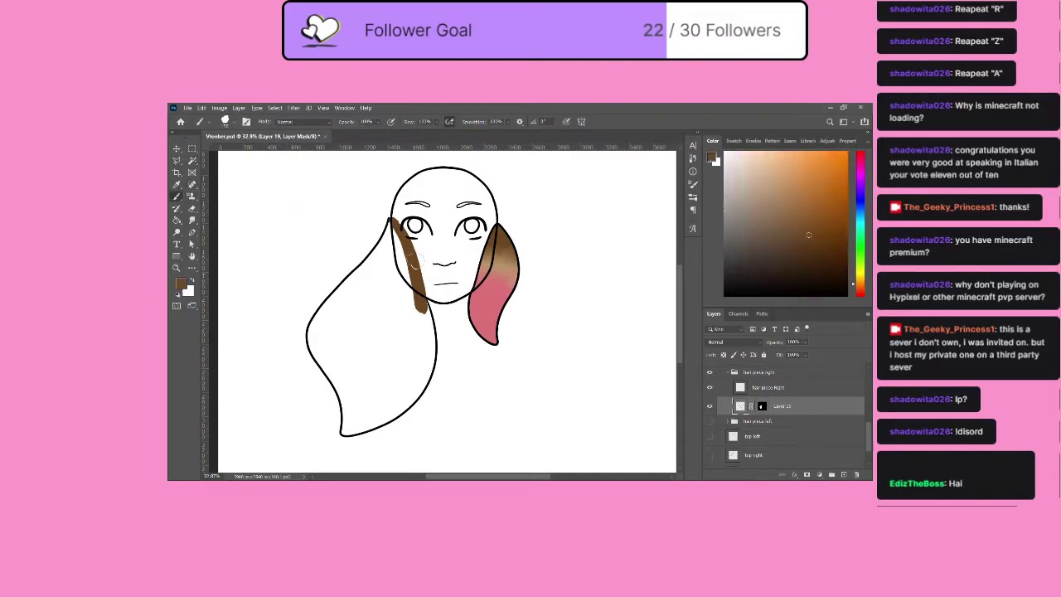
pyautogui.moveTo(390, 226)
pyautogui.mouseDown()
pyautogui.moveTo(373, 257)
pyautogui.moveTo(382, 253)
pyautogui.mouseUp()
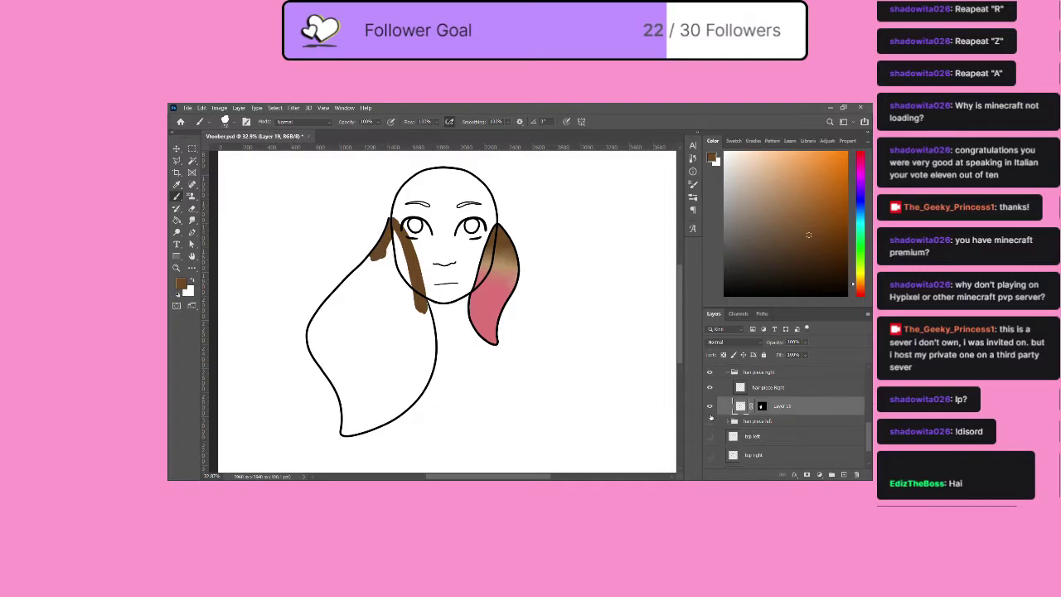
pyautogui.click(710, 421)
pyautogui.click(728, 421)
pyautogui.moveTo(365, 258)
pyautogui.mouseDown()
pyautogui.moveTo(402, 291)
pyautogui.moveTo(366, 255)
pyautogui.moveTo(427, 320)
pyautogui.moveTo(399, 266)
pyautogui.moveTo(410, 300)
pyautogui.moveTo(413, 272)
pyautogui.moveTo(422, 323)
pyautogui.moveTo(392, 227)
pyautogui.moveTo(389, 278)
pyautogui.moveTo(410, 299)
pyautogui.moveTo(398, 218)
pyautogui.mouseUp()
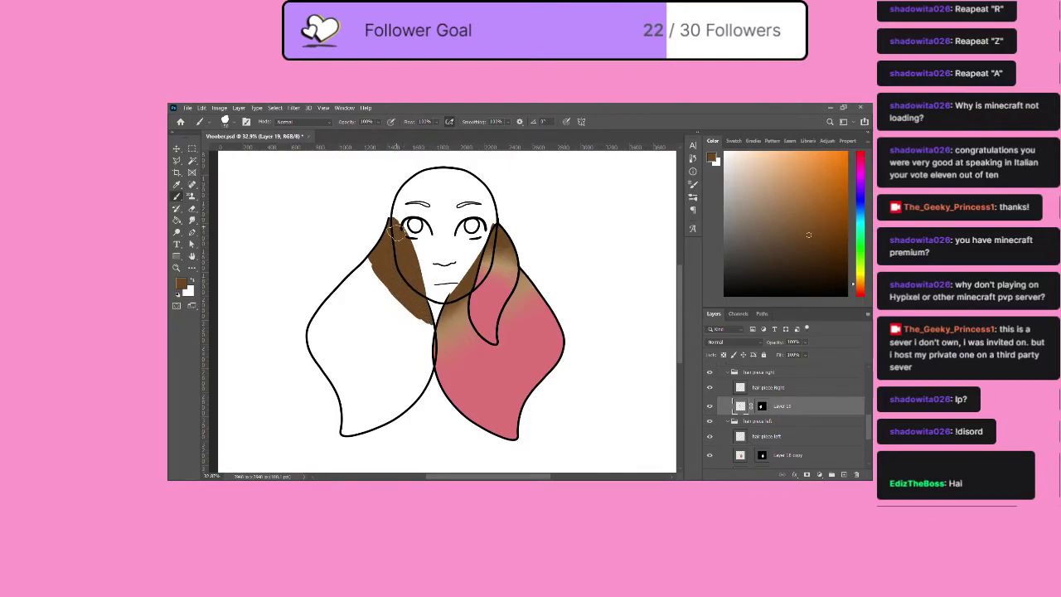
# Sample tan from the left hair piece and paint a diagonal tan band below the brown on the right piece.
pyautogui.click(177, 184)
pyautogui.click(454, 326)
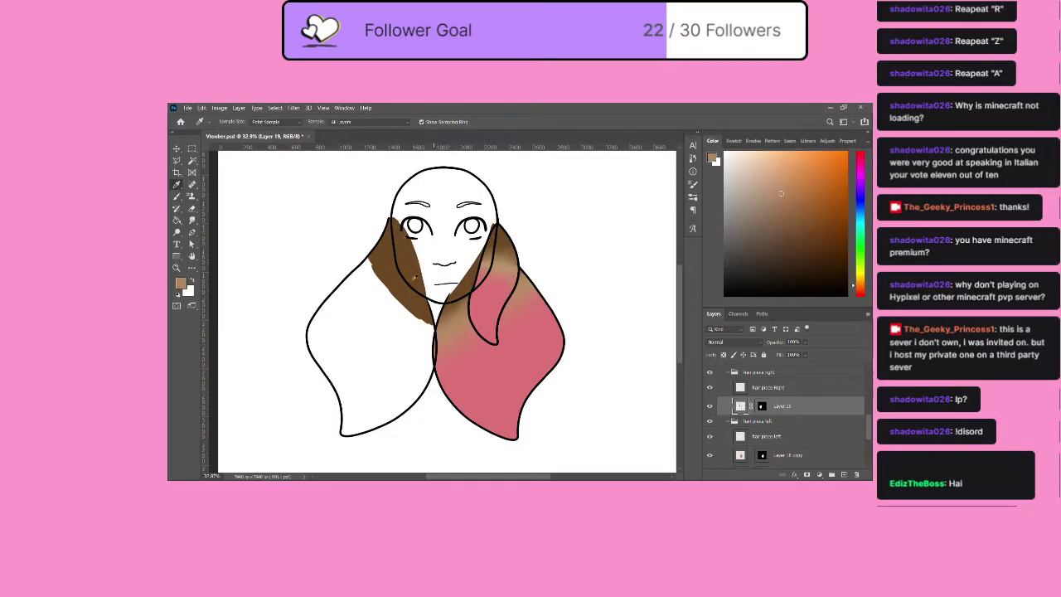
pyautogui.click(177, 196)
pyautogui.moveTo(356, 259)
pyautogui.mouseDown()
pyautogui.moveTo(394, 313)
pyautogui.moveTo(463, 358)
pyautogui.moveTo(365, 283)
pyautogui.moveTo(355, 270)
pyautogui.moveTo(460, 369)
pyautogui.moveTo(356, 283)
pyautogui.moveTo(379, 311)
pyautogui.moveTo(464, 362)
pyautogui.mouseUp()
pyautogui.moveTo(354, 256)
pyautogui.mouseDown()
pyautogui.moveTo(416, 326)
pyautogui.moveTo(455, 344)
pyautogui.moveTo(383, 286)
pyautogui.moveTo(363, 237)
pyautogui.moveTo(378, 274)
pyautogui.mouseUp()
# Resample the brown and tan and paint over the ragged edges of the right hair piece's tan band.
pyautogui.click(176, 185)
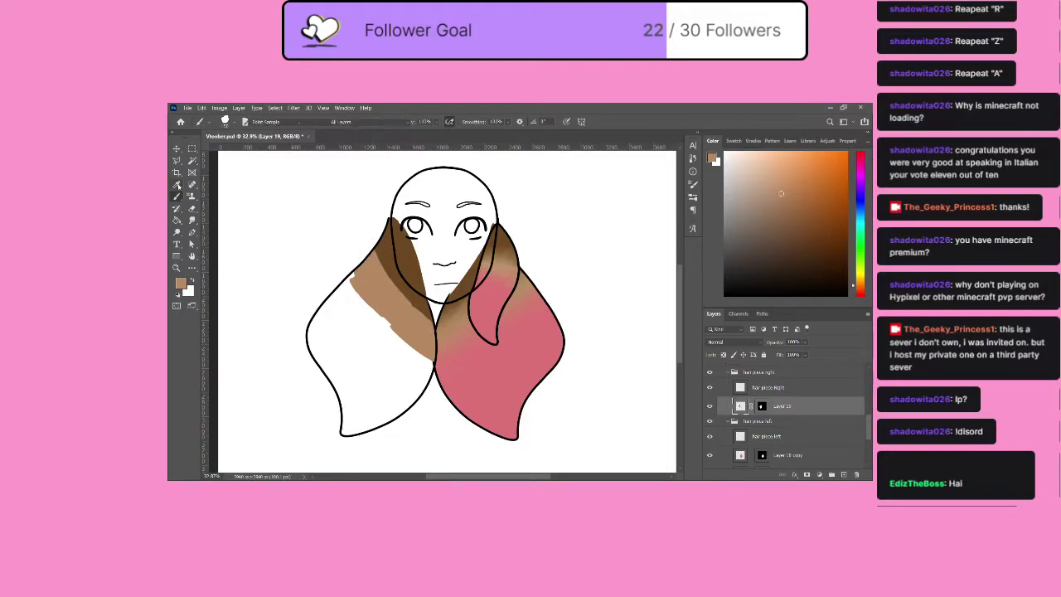
pyautogui.click(398, 253)
pyautogui.click(176, 197)
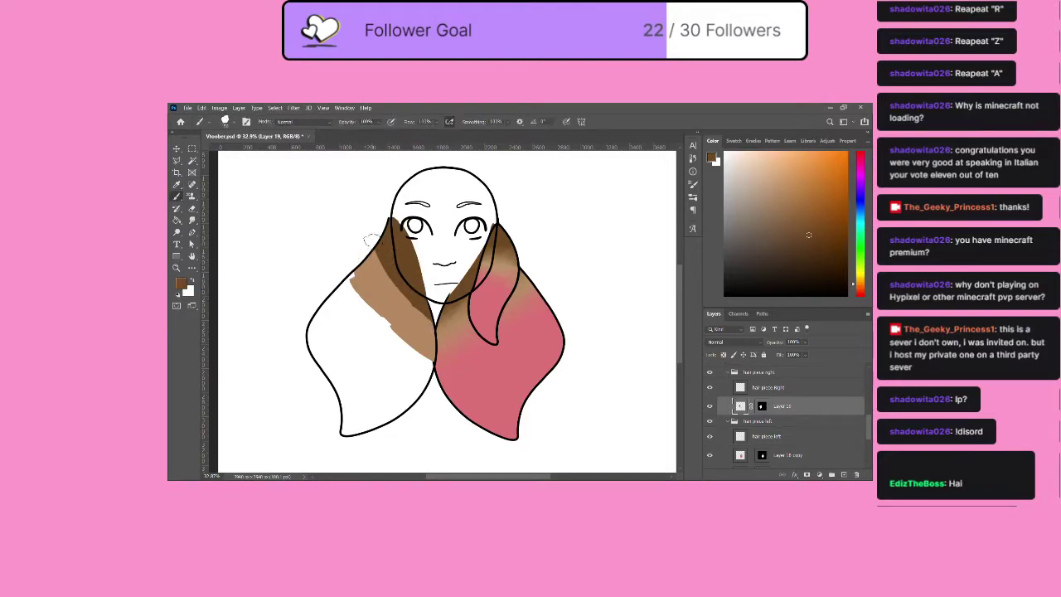
pyautogui.click(176, 186)
pyautogui.click(373, 290)
pyautogui.click(176, 197)
pyautogui.moveTo(361, 292)
pyautogui.mouseDown()
pyautogui.moveTo(415, 333)
pyautogui.moveTo(365, 298)
pyautogui.moveTo(421, 352)
pyautogui.mouseUp()
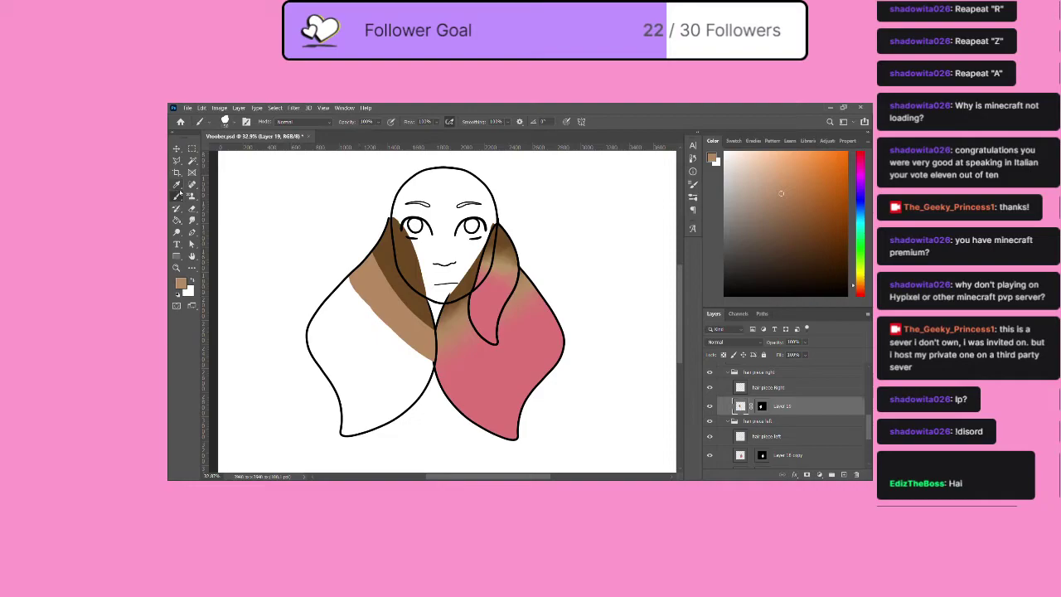
# Sample pink from the left hair piece and fill the remaining lower area of the right piece with it.
pyautogui.click(177, 185)
pyautogui.click(506, 350)
pyautogui.click(177, 220)
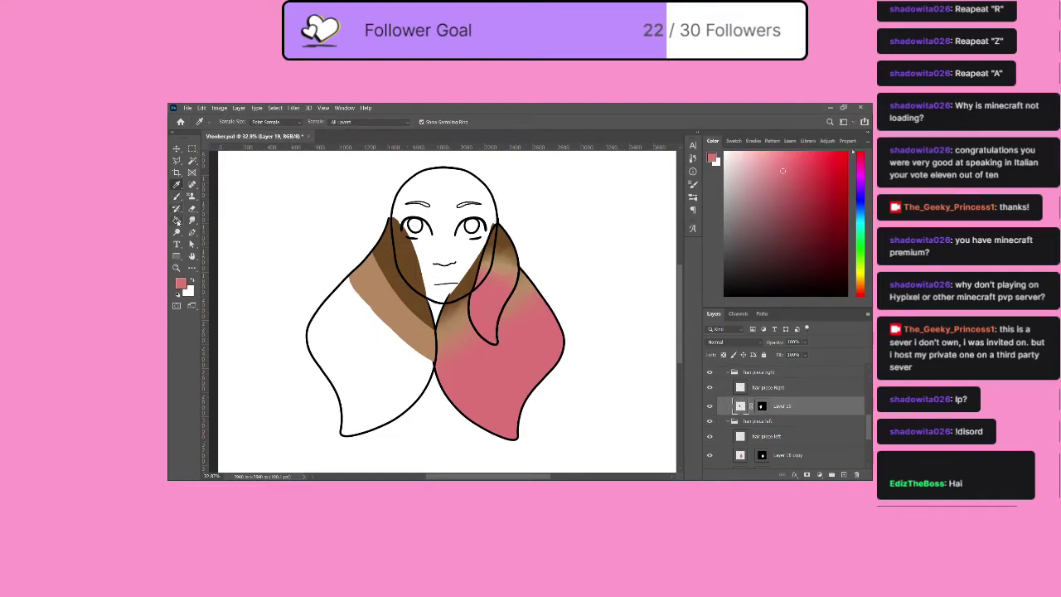
pyautogui.click(358, 360)
# Smudge the brown-to-tan and tan-to-pink borders of the right hair piece into a soft gradient.
pyautogui.click(192, 220)
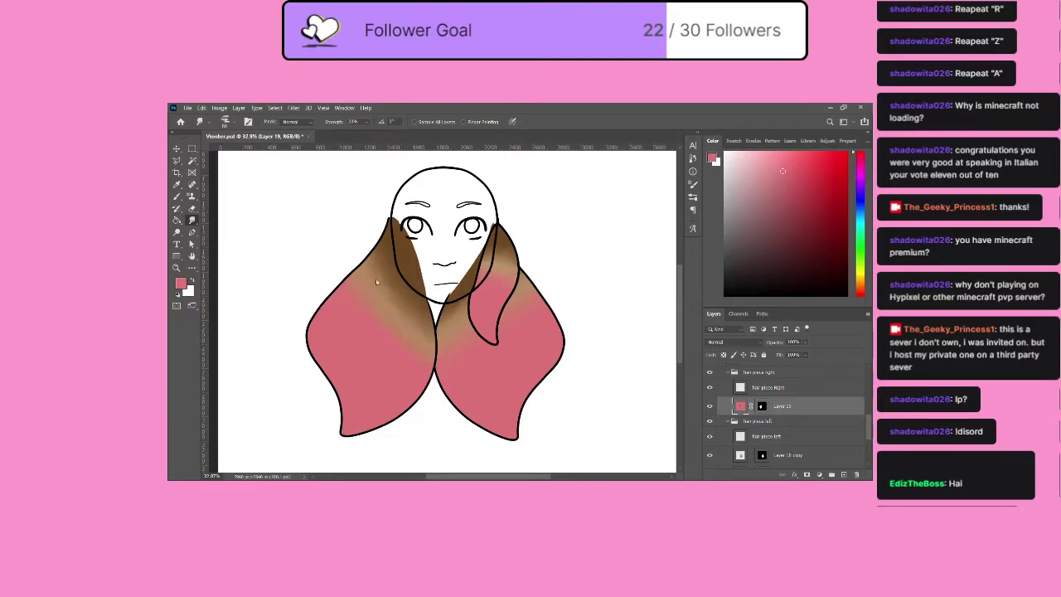
pyautogui.click(177, 184)
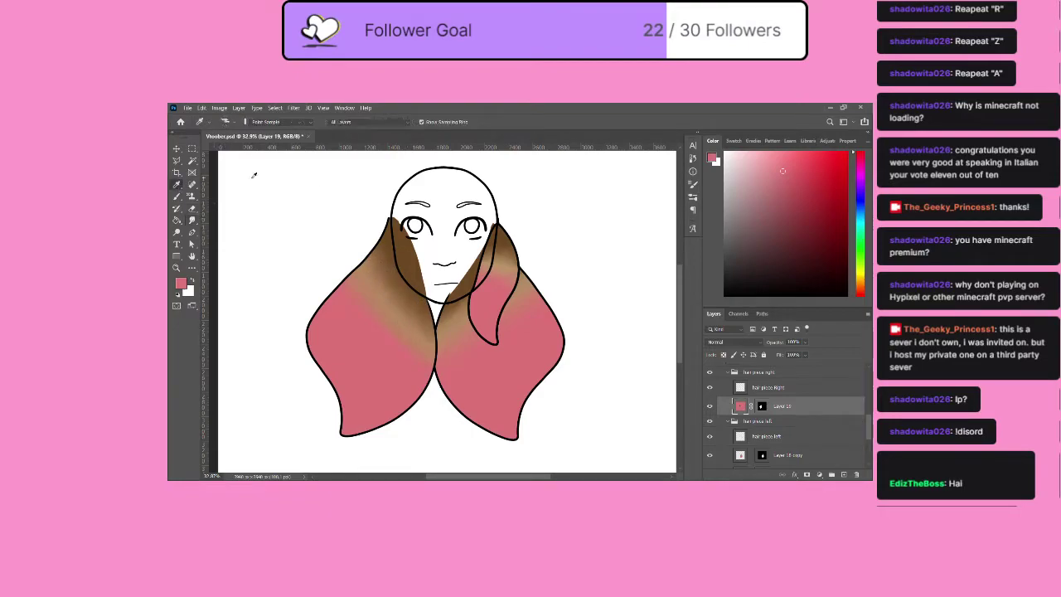
# Sample tan from the left hair piece, retouch the right piece's tan band with it and smudge its border into the pink.
pyautogui.click(459, 335)
pyautogui.press('b')
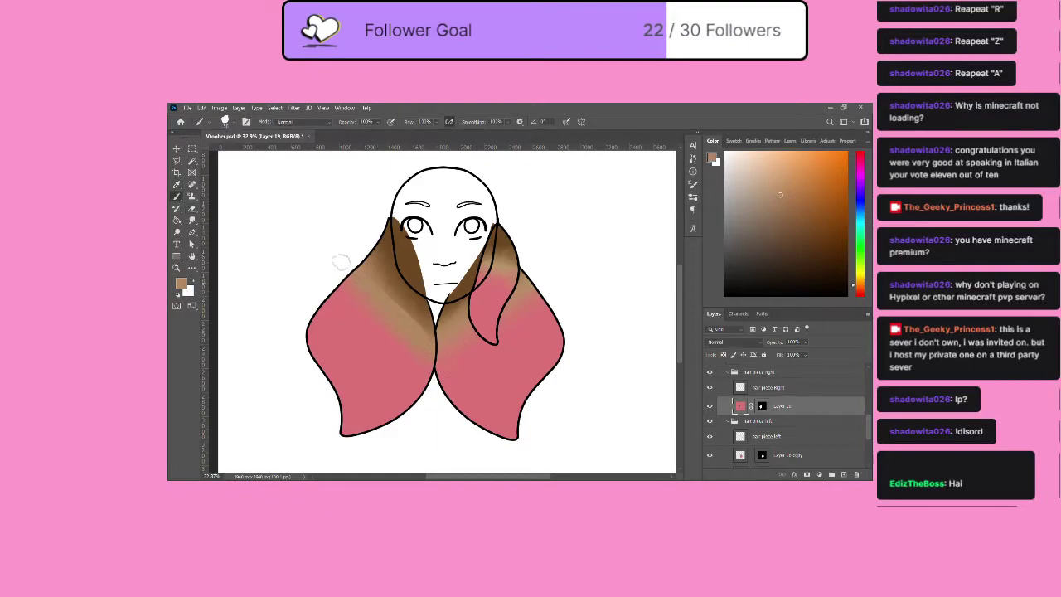
pyautogui.click(192, 220)
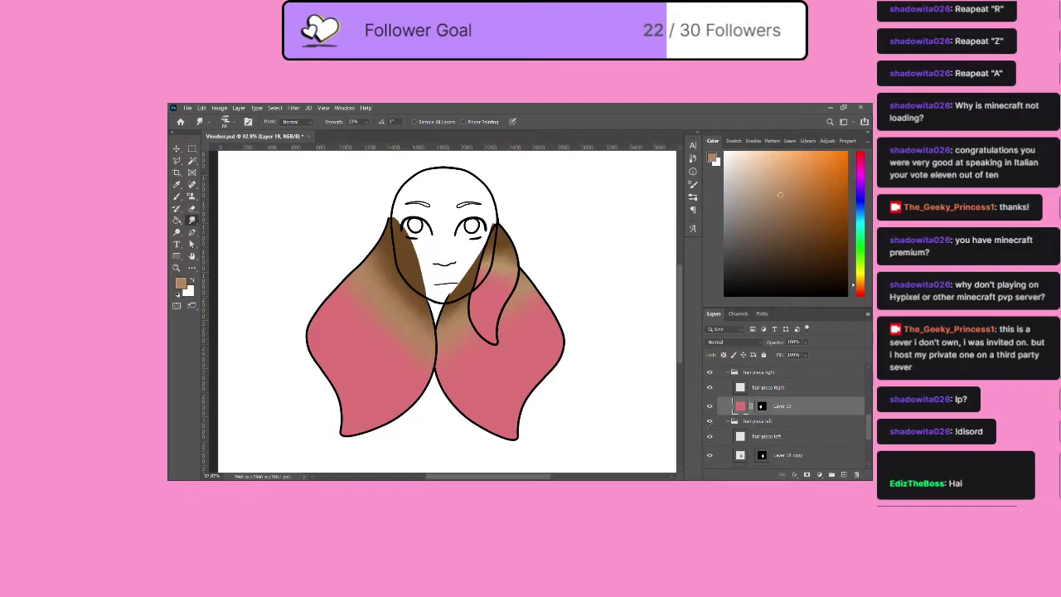
pyautogui.scroll(1, 441, 311)
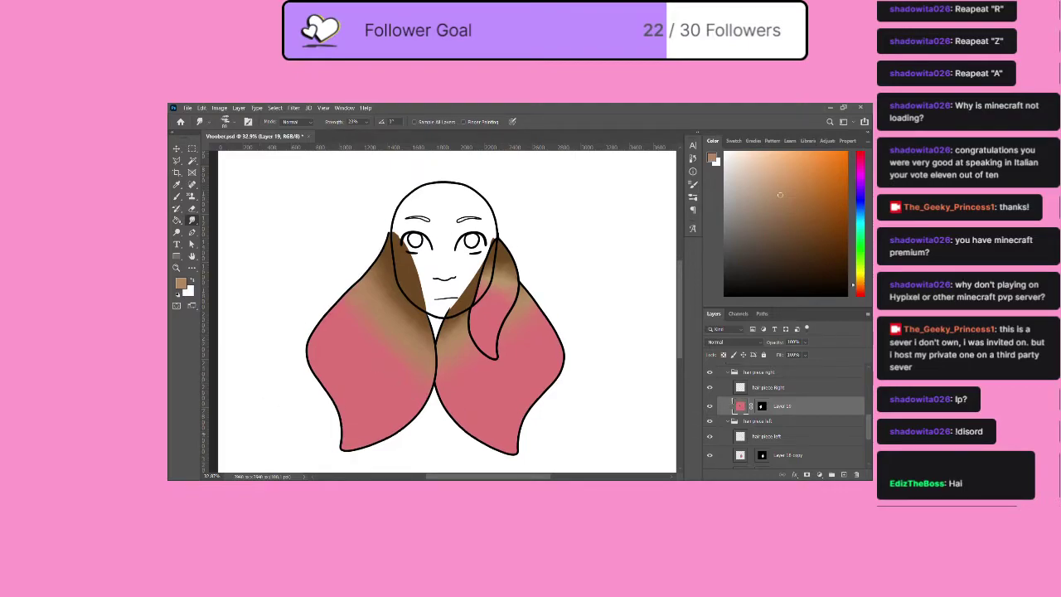
# Collapse the hair piece right and hair piece left layer groups.
pyautogui.click(728, 424)
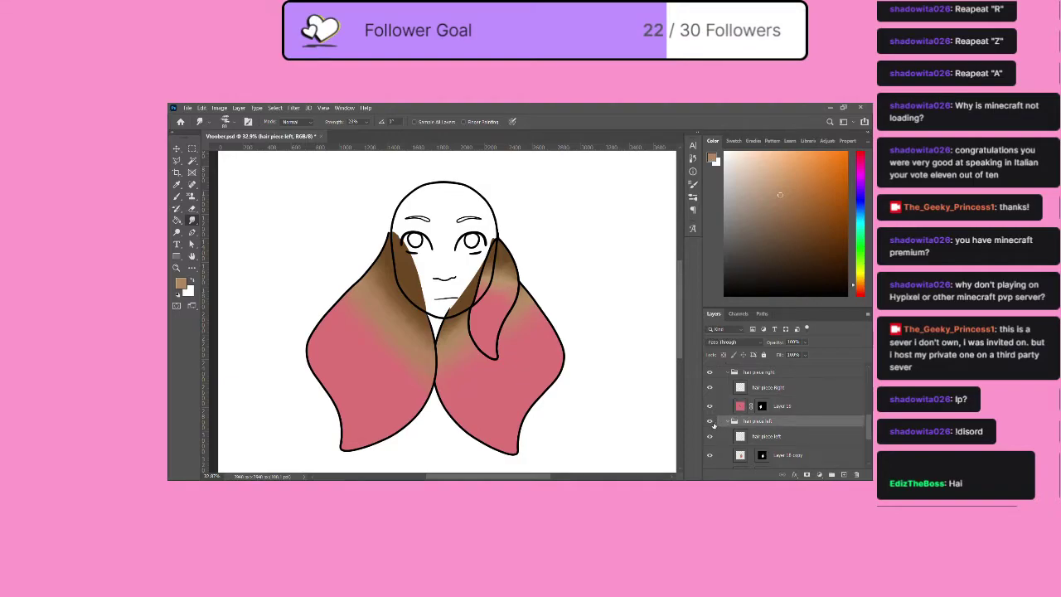
pyautogui.click(728, 372)
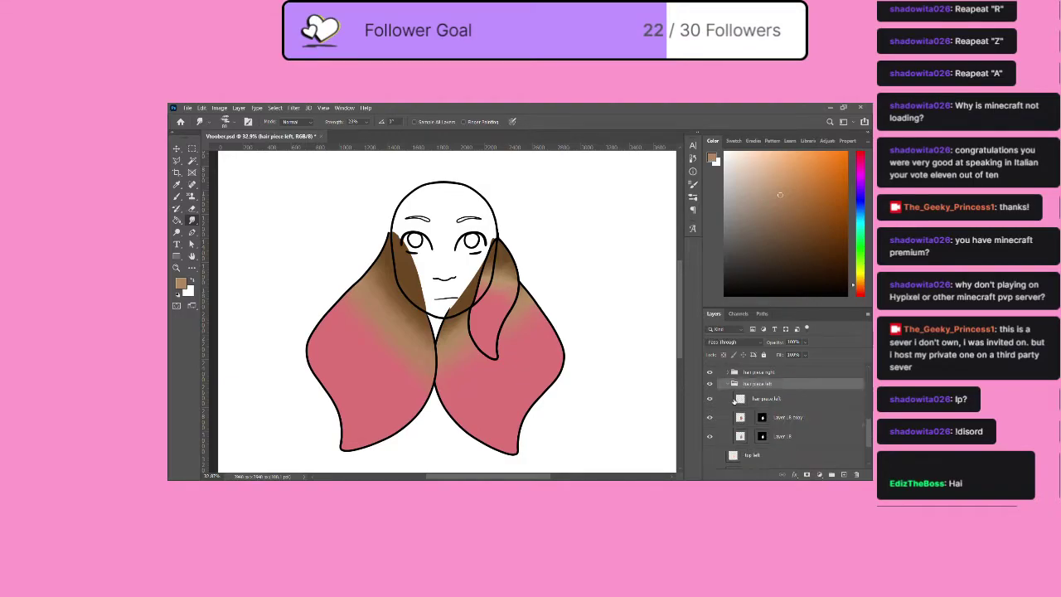
pyautogui.click(728, 384)
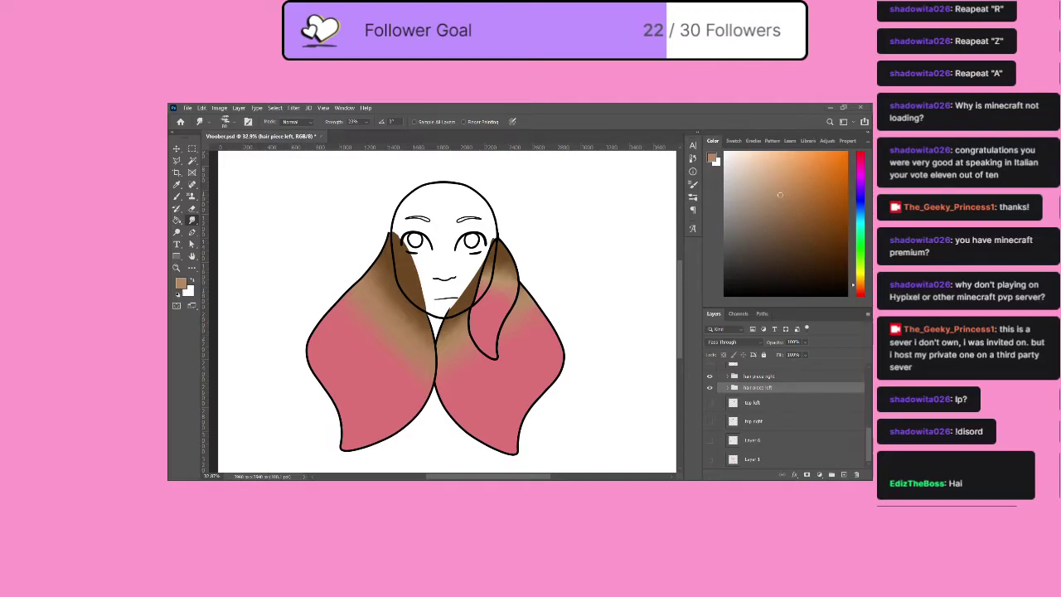
pyautogui.click(843, 108)
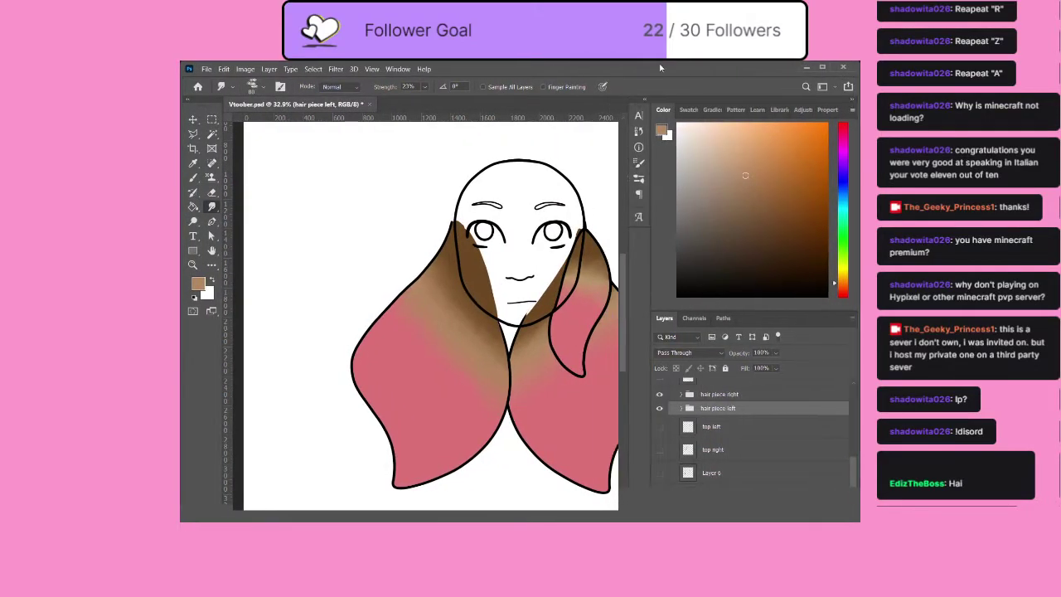
pyautogui.moveTo(663, 75); pyautogui.dragTo(687, 60)
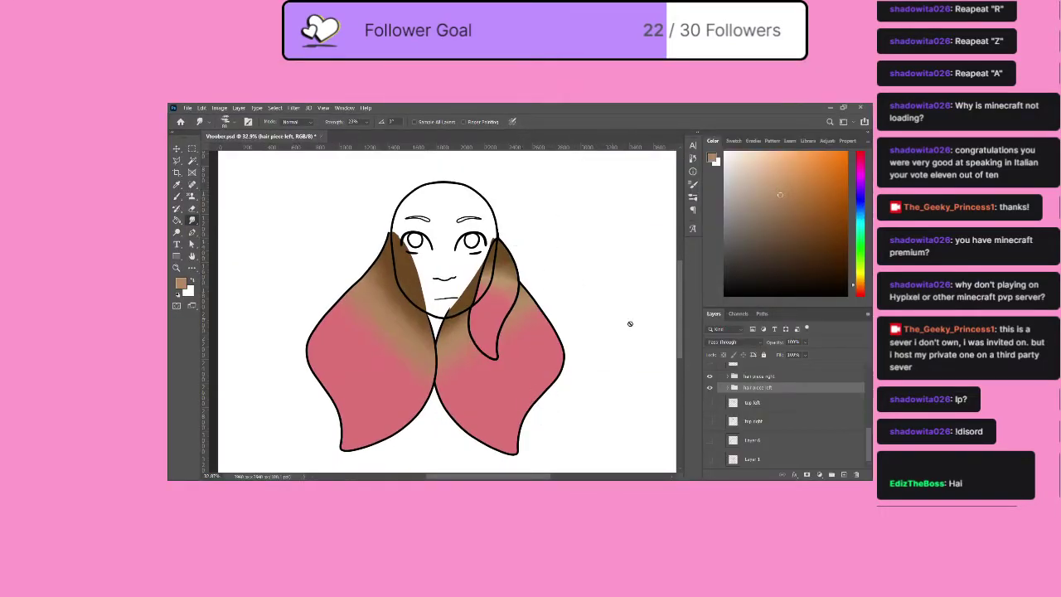
pyautogui.scroll(2, 741, 401)
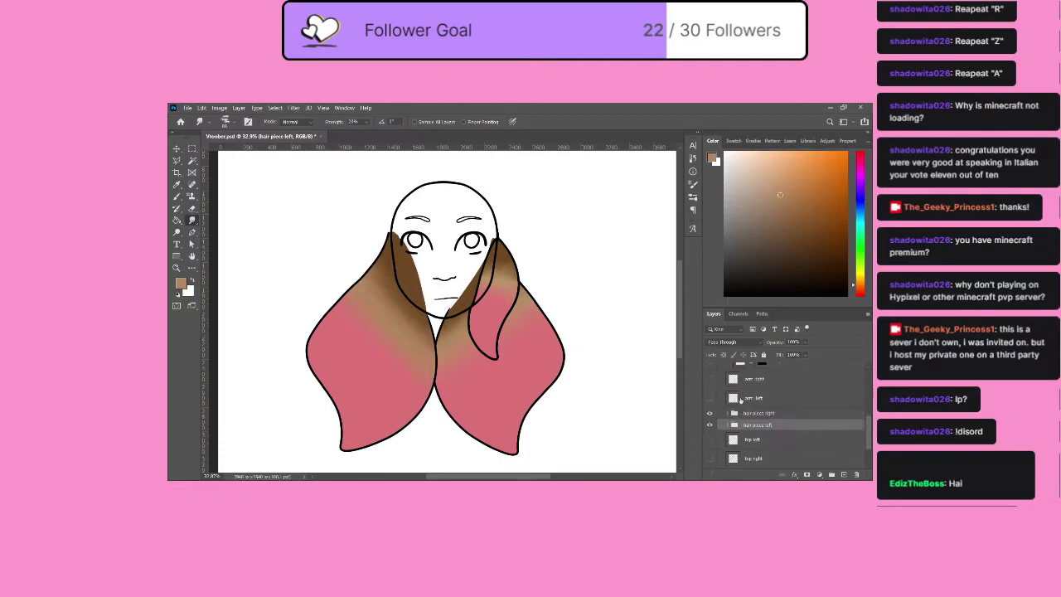
pyautogui.scroll(2, 741, 399)
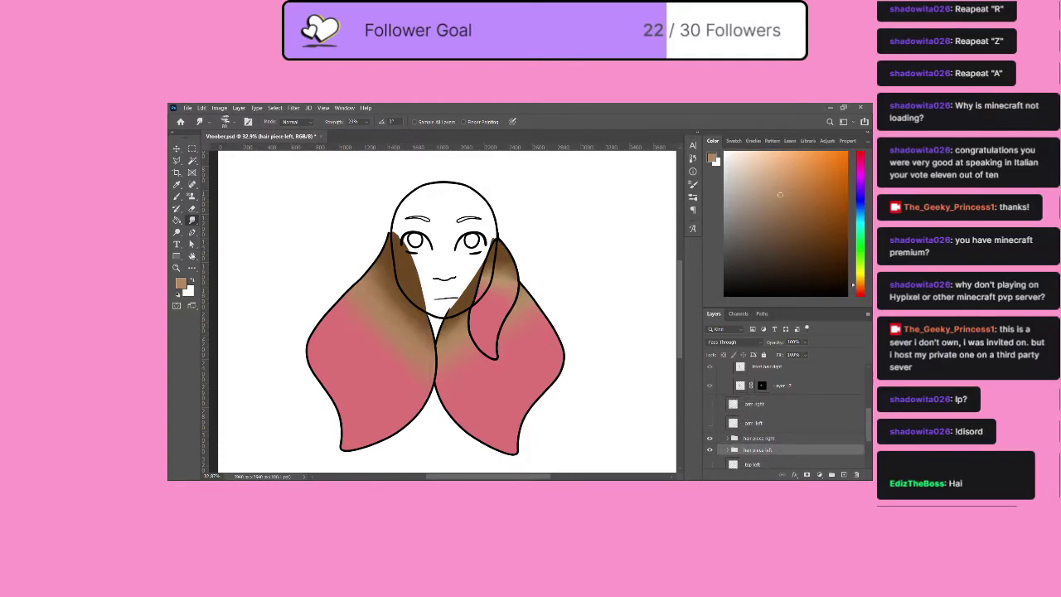
# Add a new layer at the top of the hair piece left group, above its line art.
pyautogui.click(176, 267)
pyautogui.click(465, 256)
pyautogui.moveTo(465, 256); pyautogui.dragTo(471, 252)
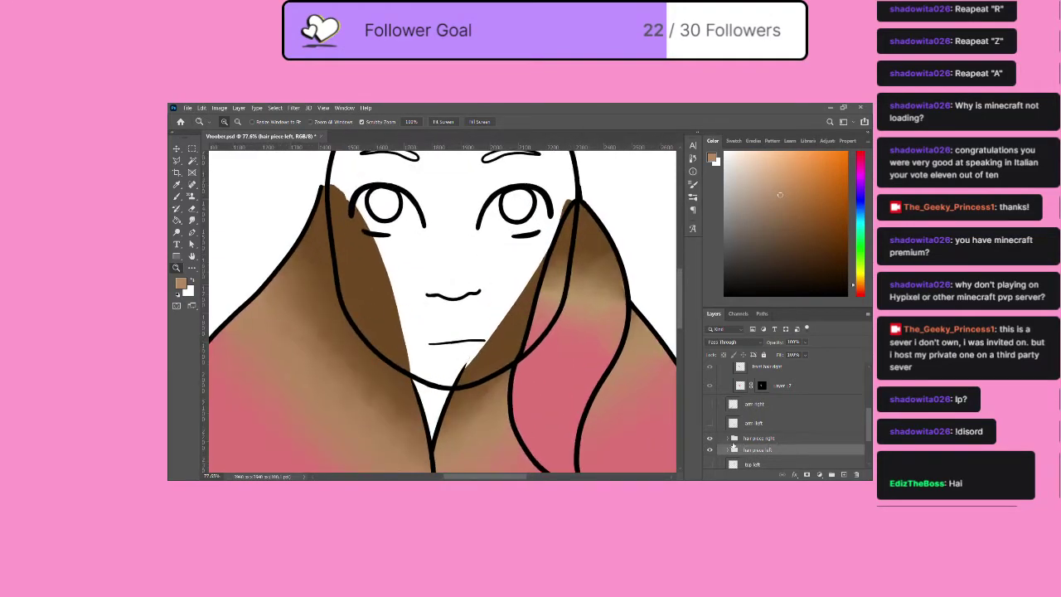
pyautogui.click(728, 449)
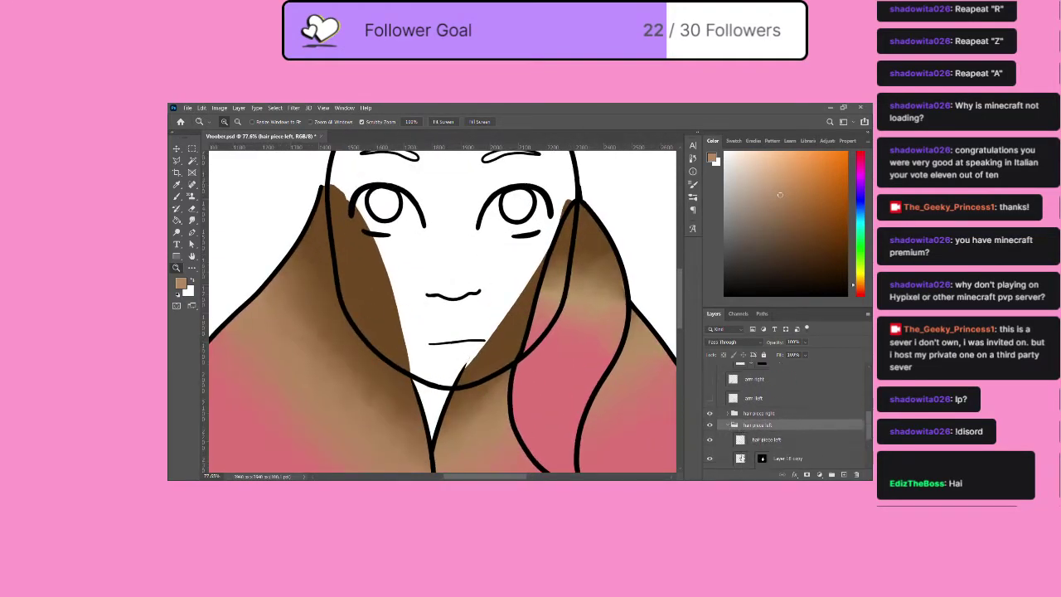
pyautogui.click(844, 475)
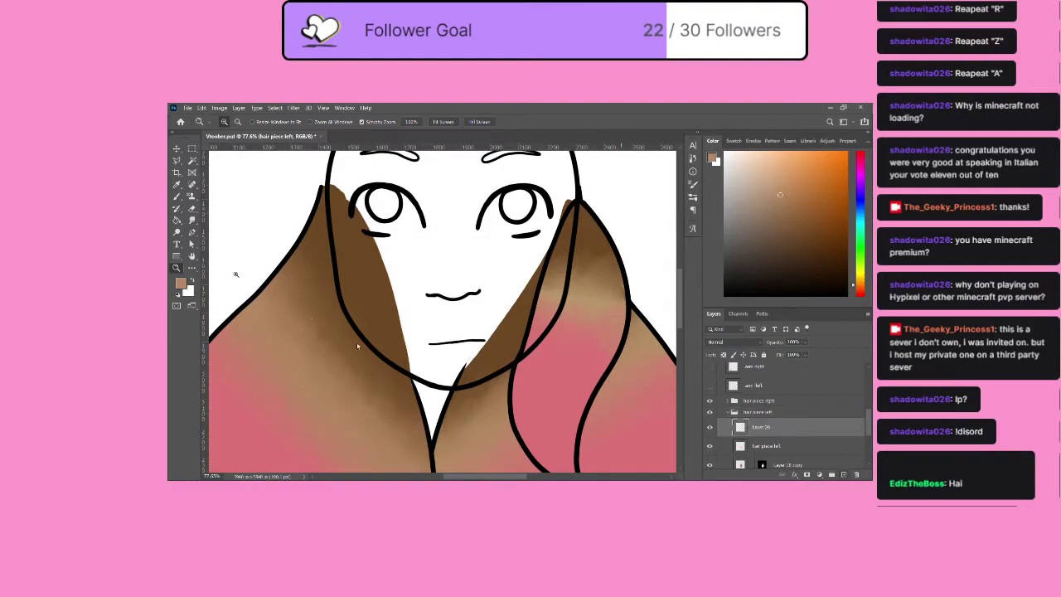
# Hide the front hair left group so the whole left hair piece is exposed.
pyautogui.click(710, 412)
pyautogui.click(709, 412)
pyautogui.scroll(5, 752, 427)
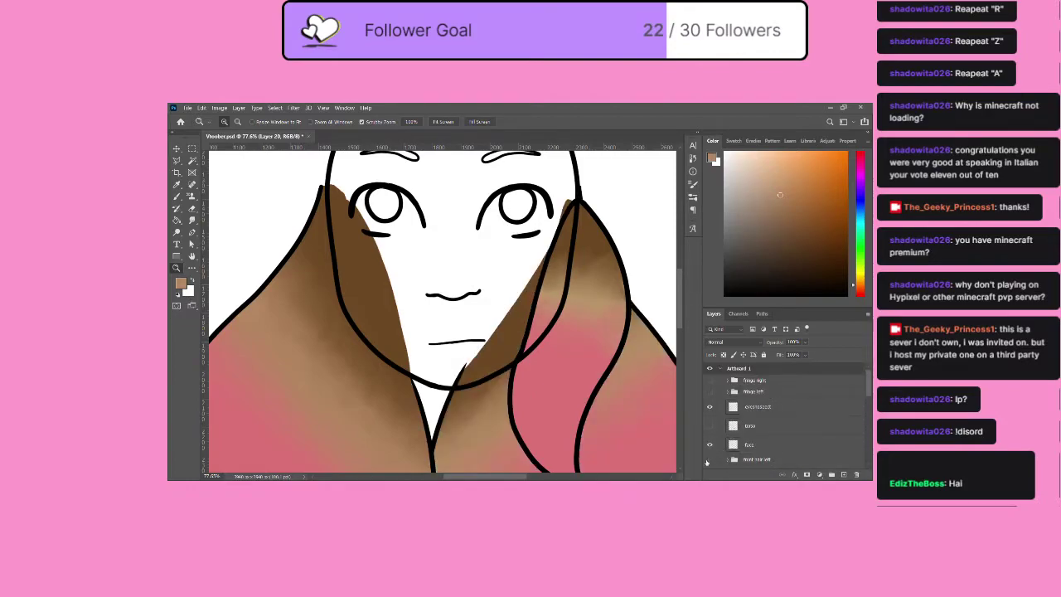
pyautogui.click(707, 460)
pyautogui.scroll(-3, 738, 431)
pyautogui.scroll(-2, 756, 460)
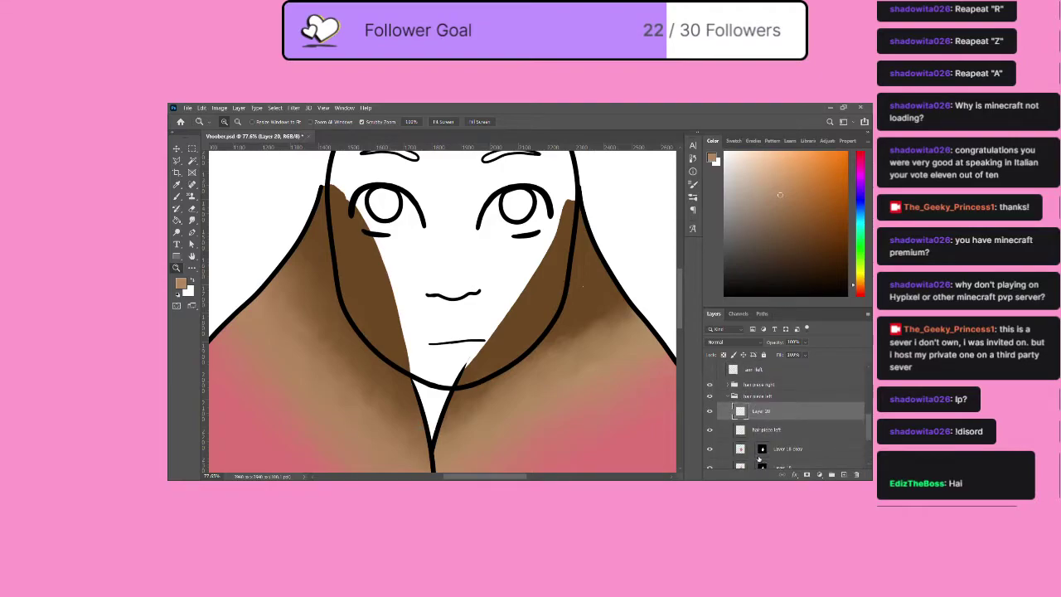
# Paint white on the Layer 18 copy mask to extend the brown up to the left hair piece's top tip.
pyautogui.click(744, 451)
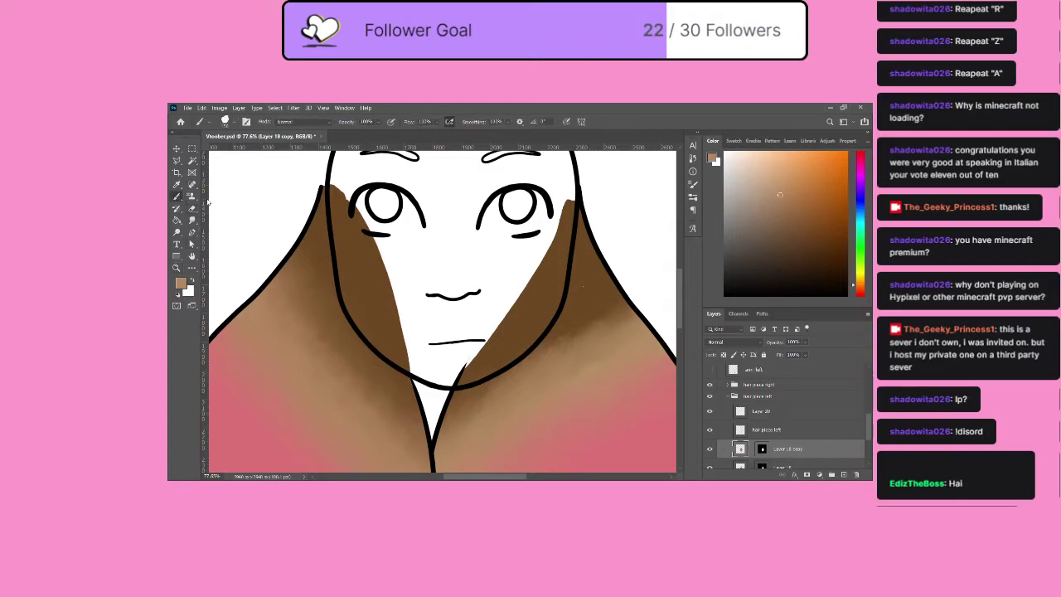
pyautogui.click(177, 184)
pyautogui.click(549, 274)
pyautogui.press('b')
pyautogui.click(762, 448)
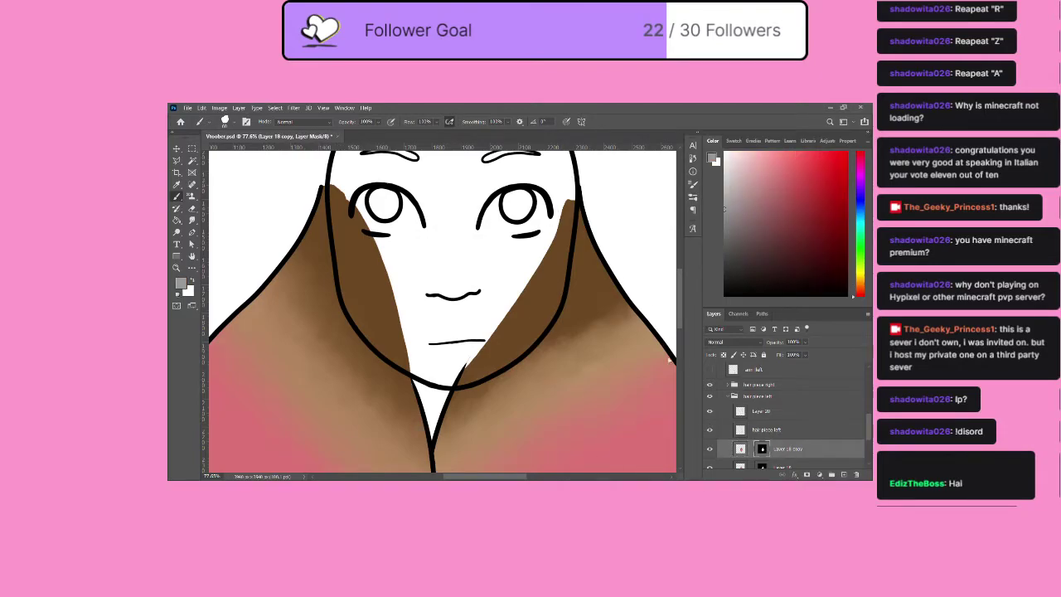
pyautogui.click(190, 284)
pyautogui.moveTo(578, 194)
pyautogui.mouseDown()
pyautogui.moveTo(566, 211)
pyautogui.moveTo(585, 186)
pyautogui.mouseUp()
# Hide the face layer and draw the left hair piece's missing inner outline in black on Layer 20 with a smaller brush.
pyautogui.click(762, 412)
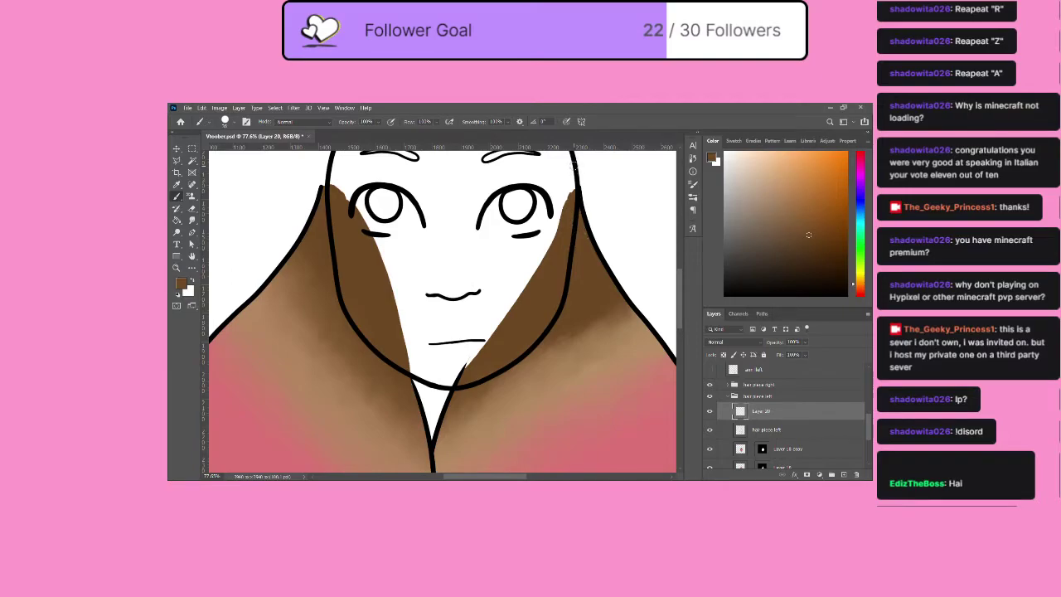
pyautogui.click(178, 296)
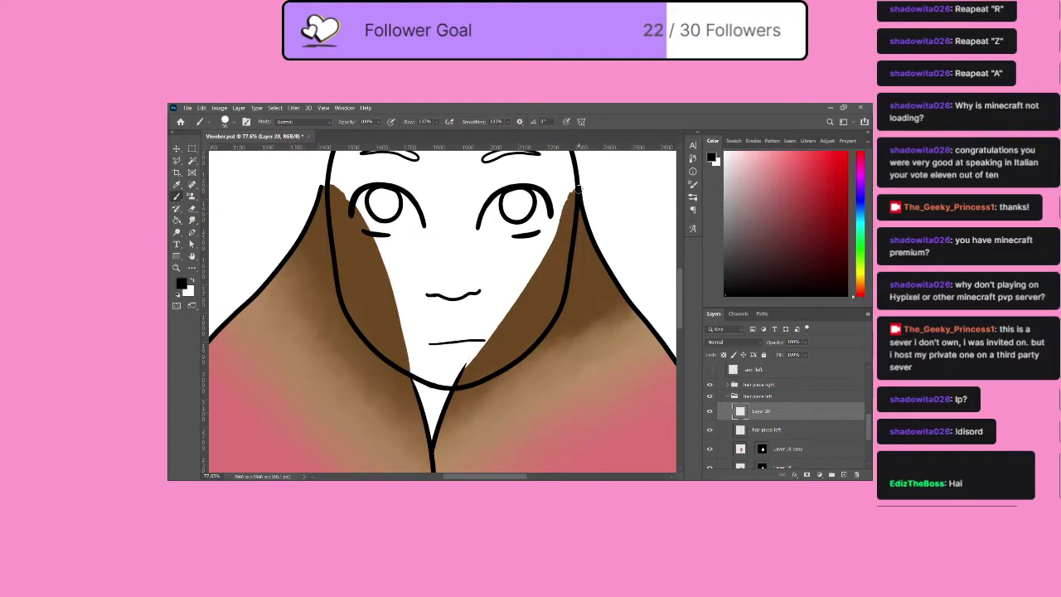
pyautogui.moveTo(578, 189); pyautogui.dragTo(537, 275)
pyautogui.hotkey('ctrl', 'z')
pyautogui.scroll(3, 836, 389)
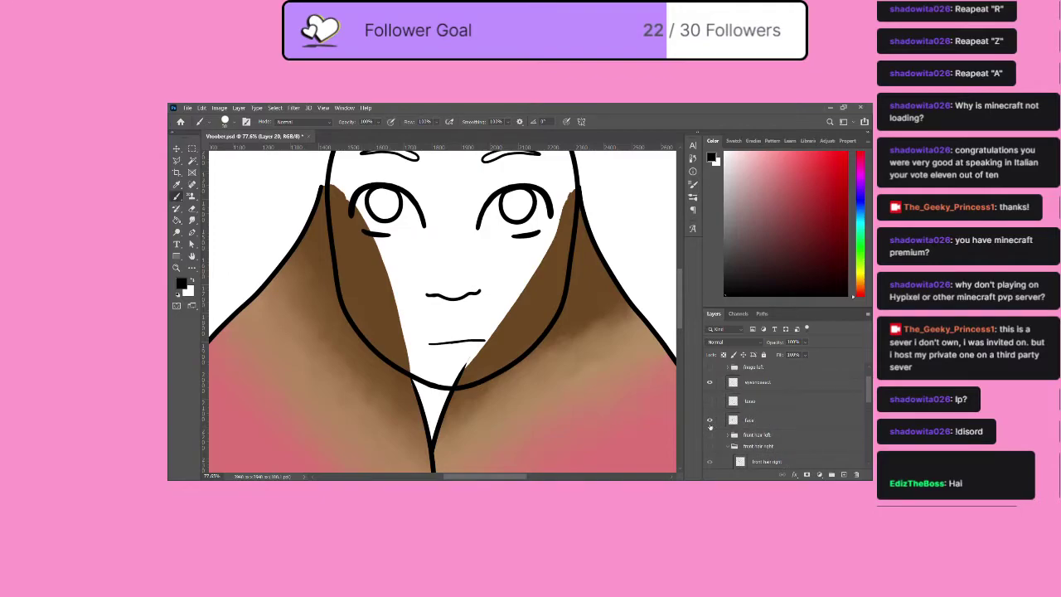
pyautogui.click(710, 420)
pyautogui.press('[')
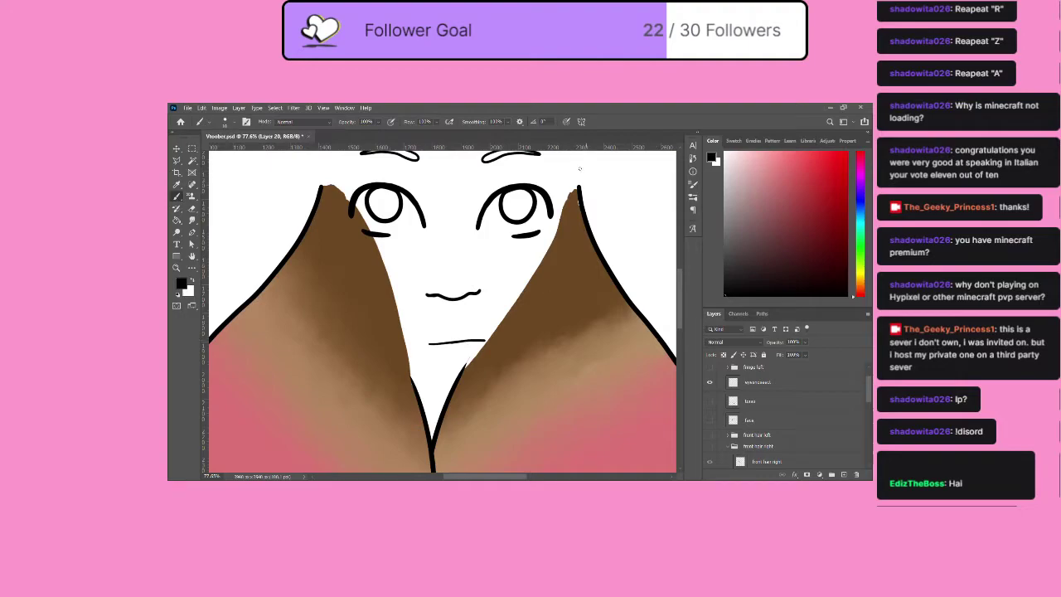
pyautogui.moveTo(571, 193)
pyautogui.mouseDown()
pyautogui.moveTo(535, 274)
pyautogui.moveTo(469, 361)
pyautogui.mouseUp()
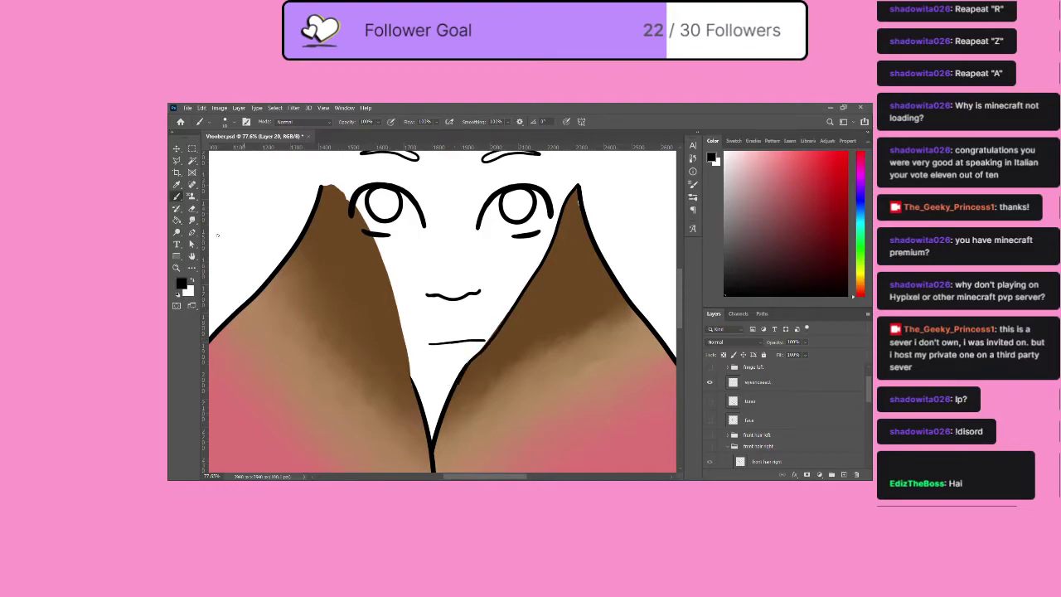
pyautogui.press('e')
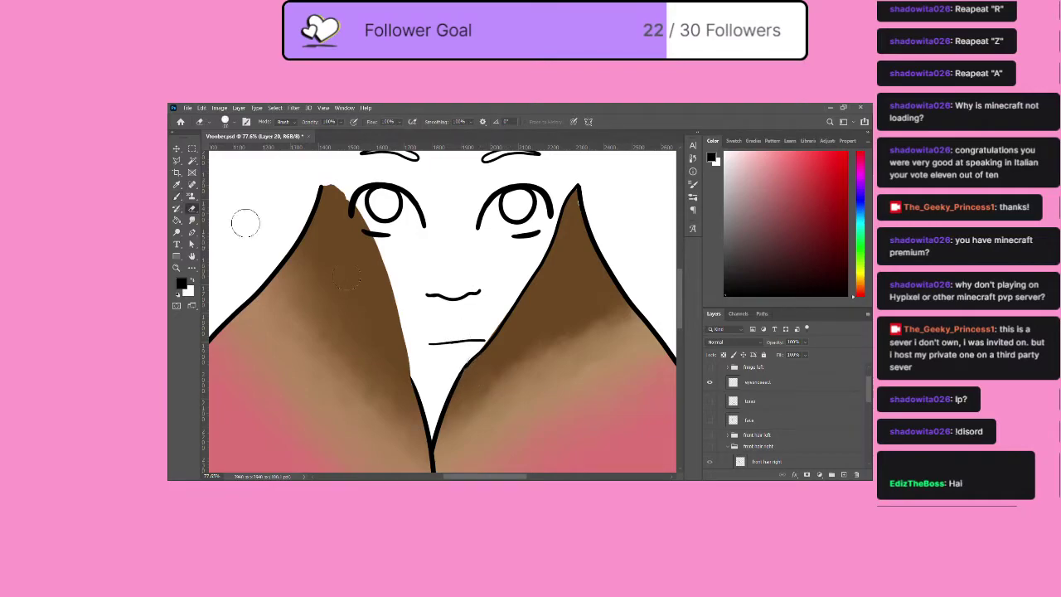
pyautogui.press('b')
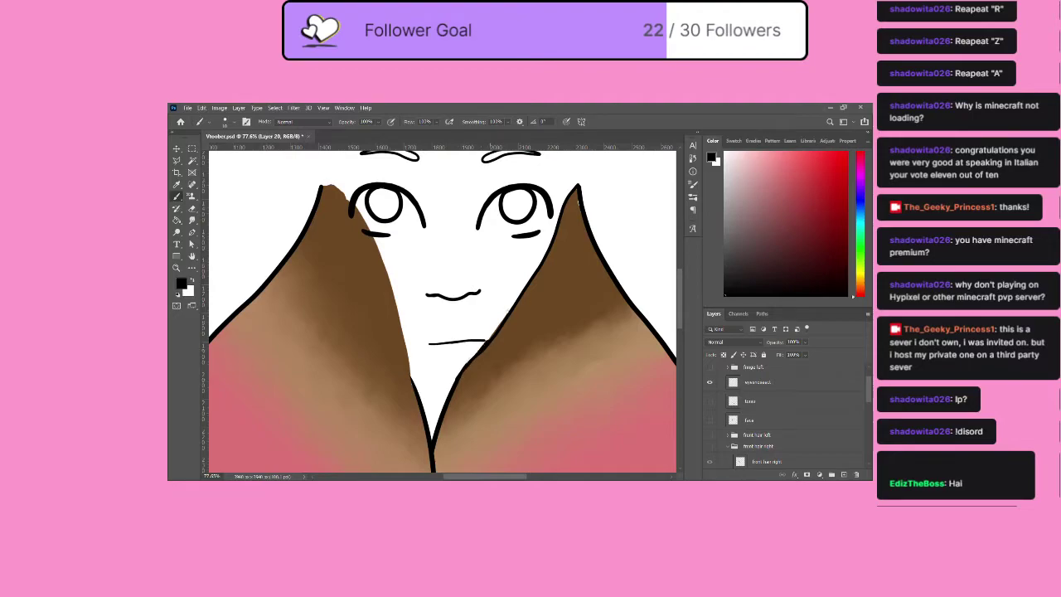
pyautogui.hotkey('ctrl', 'z')
pyautogui.hotkey('ctrl', 'z')
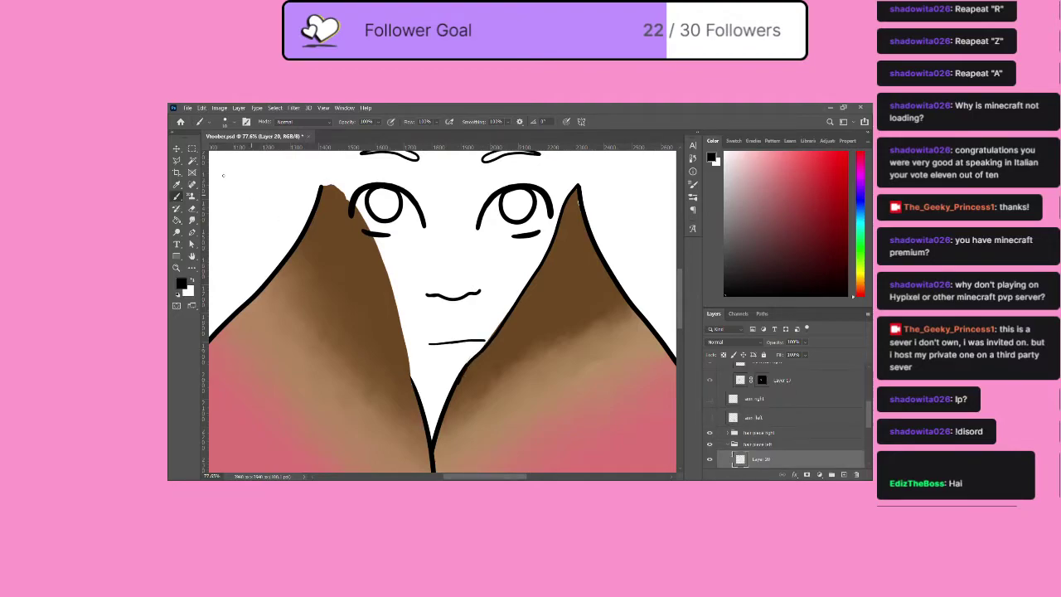
# Erase and redraw the lower stretch of the left hair piece's inner outline, and touch up the line at its top tip.
pyautogui.press('e')
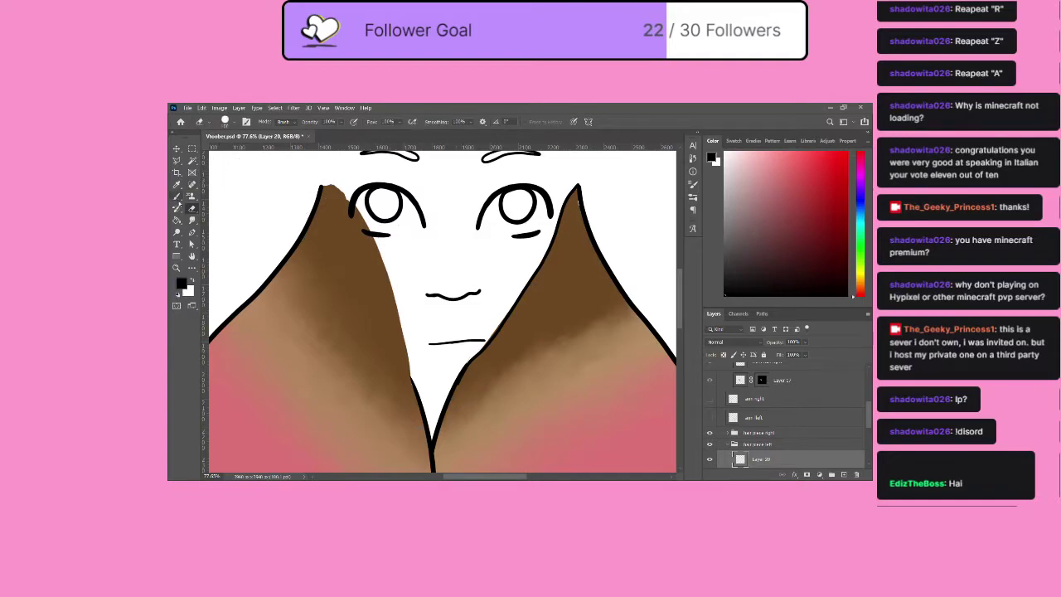
pyautogui.moveTo(470, 358); pyautogui.dragTo(488, 340)
pyautogui.press('b')
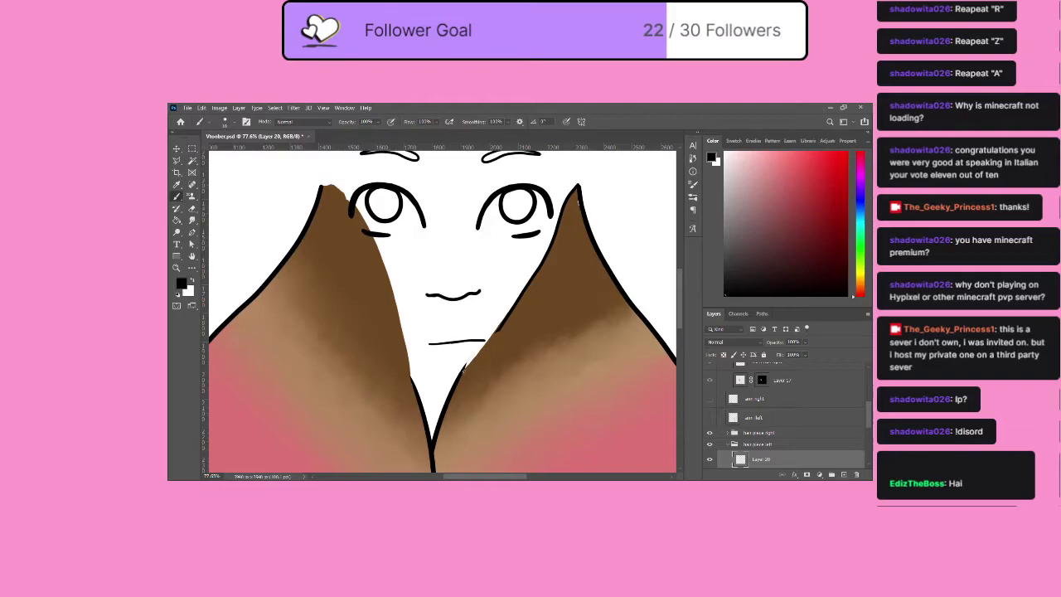
pyautogui.moveTo(469, 360); pyautogui.dragTo(508, 318)
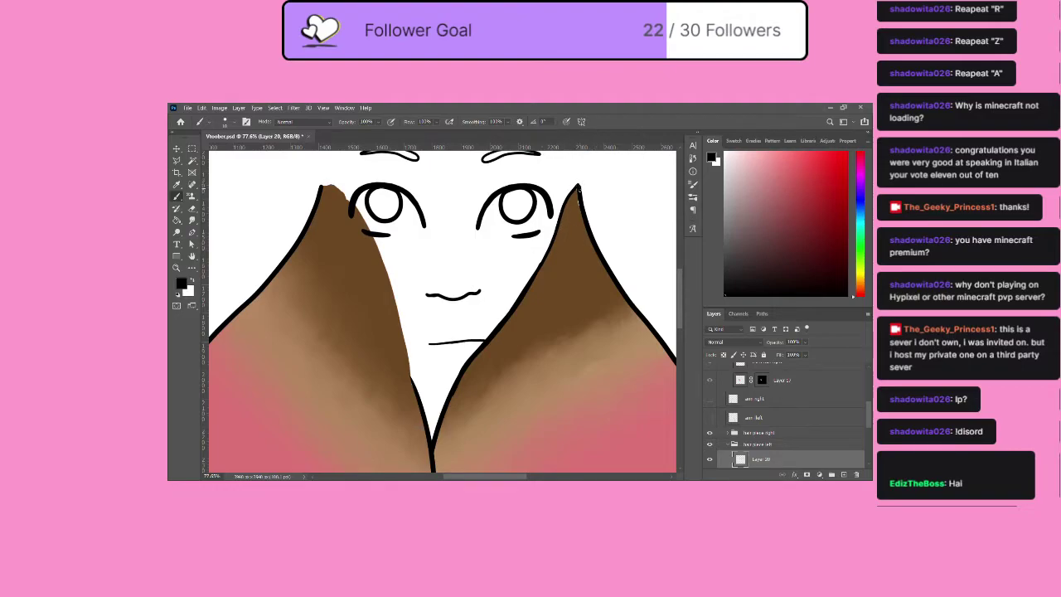
pyautogui.click(577, 189)
pyautogui.moveTo(445, 399); pyautogui.dragTo(458, 373)
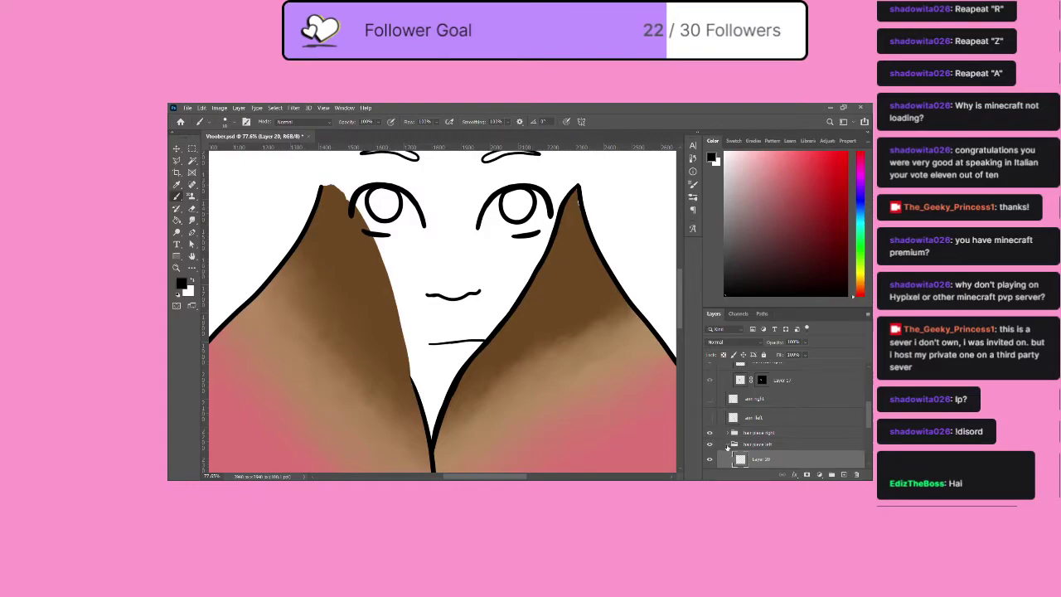
# Add a new layer above the hair piece Right line art and draw that piece's missing inner outline in black.
pyautogui.click(727, 443)
pyautogui.click(728, 433)
pyautogui.click(767, 447)
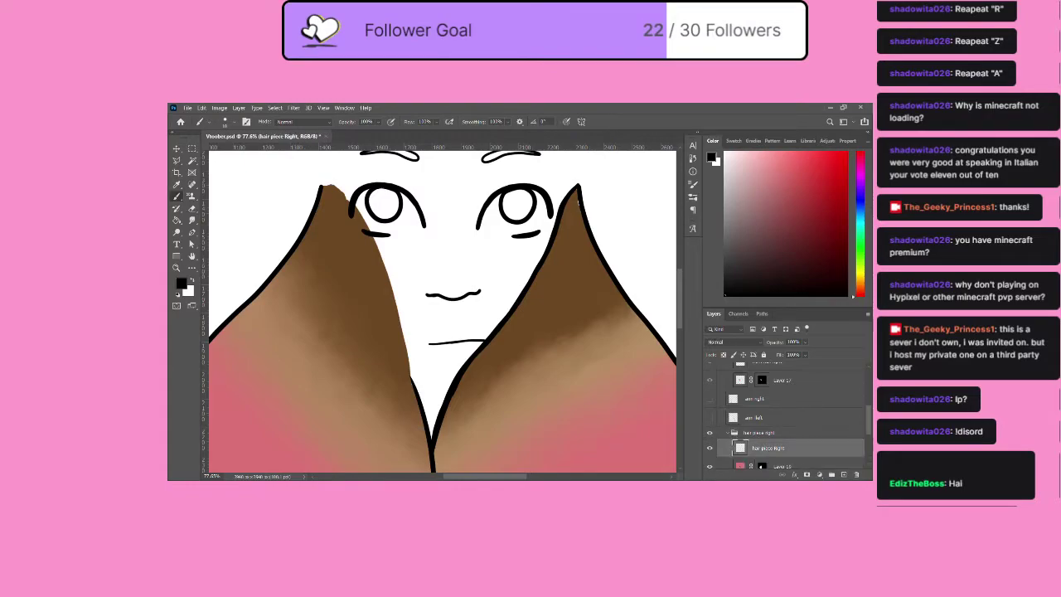
pyautogui.click(843, 474)
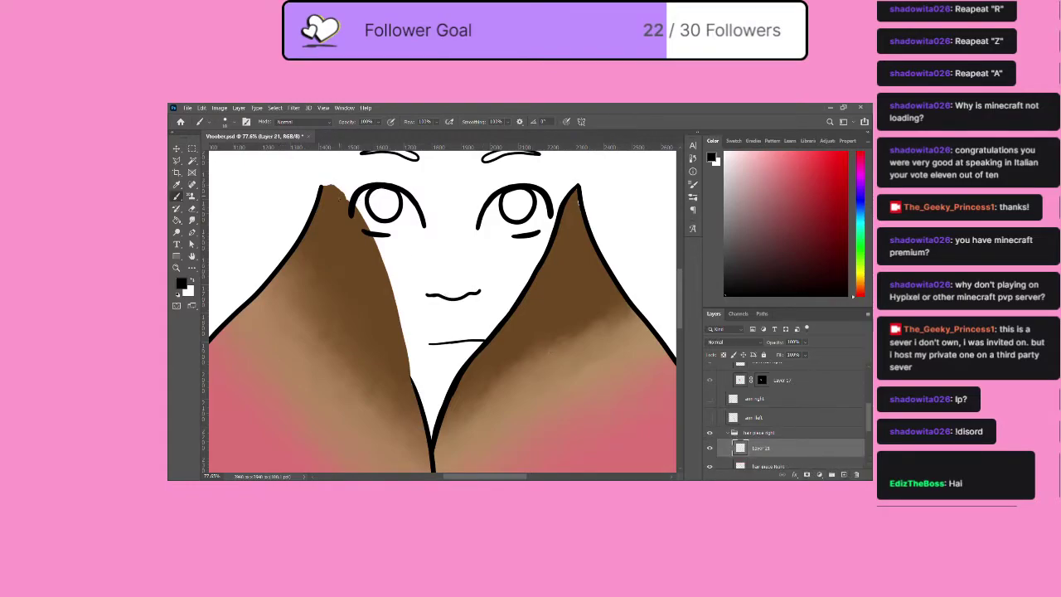
pyautogui.moveTo(322, 184)
pyautogui.mouseDown()
pyautogui.moveTo(351, 202)
pyautogui.moveTo(381, 250)
pyautogui.moveTo(419, 399)
pyautogui.mouseUp()
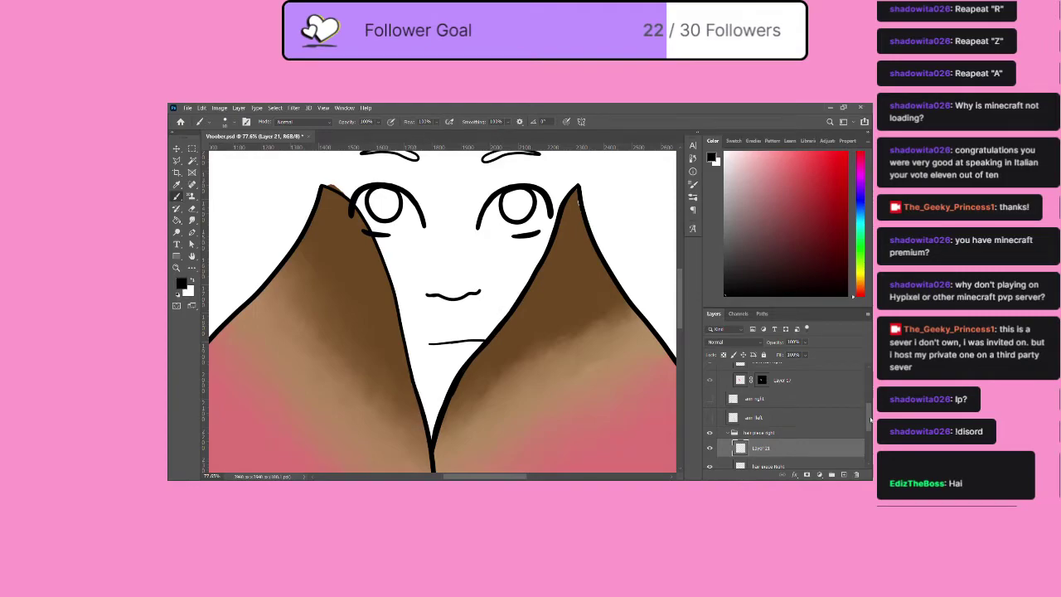
# Paint black on the Layer 19 mask to hide the brown spilling past the outline at the right hair piece's top tip.
pyautogui.scroll(-3, 826, 442)
pyautogui.click(757, 429)
pyautogui.click(762, 425)
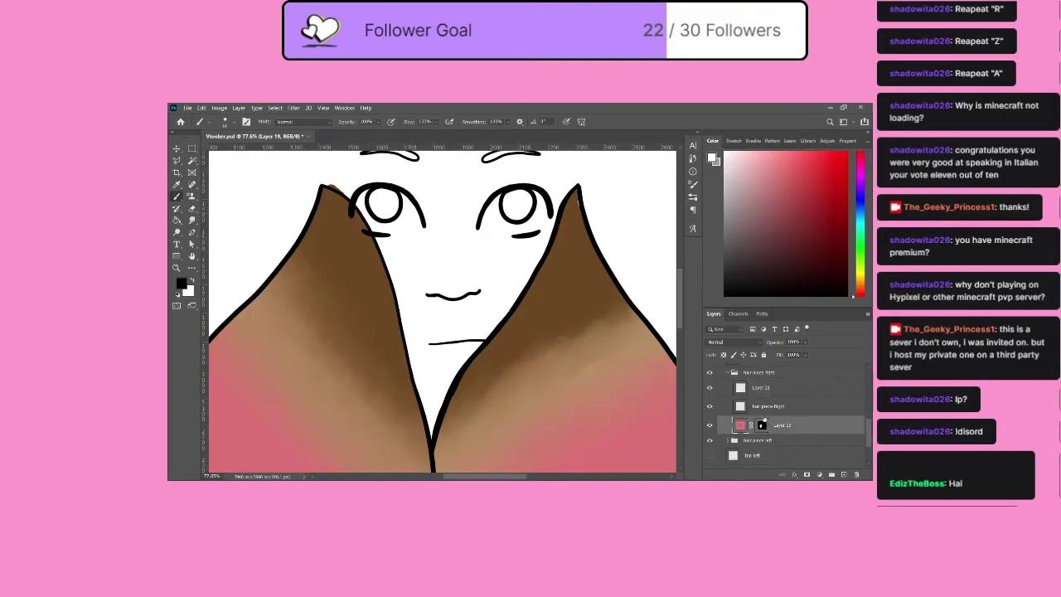
pyautogui.click(177, 294)
pyautogui.click(193, 279)
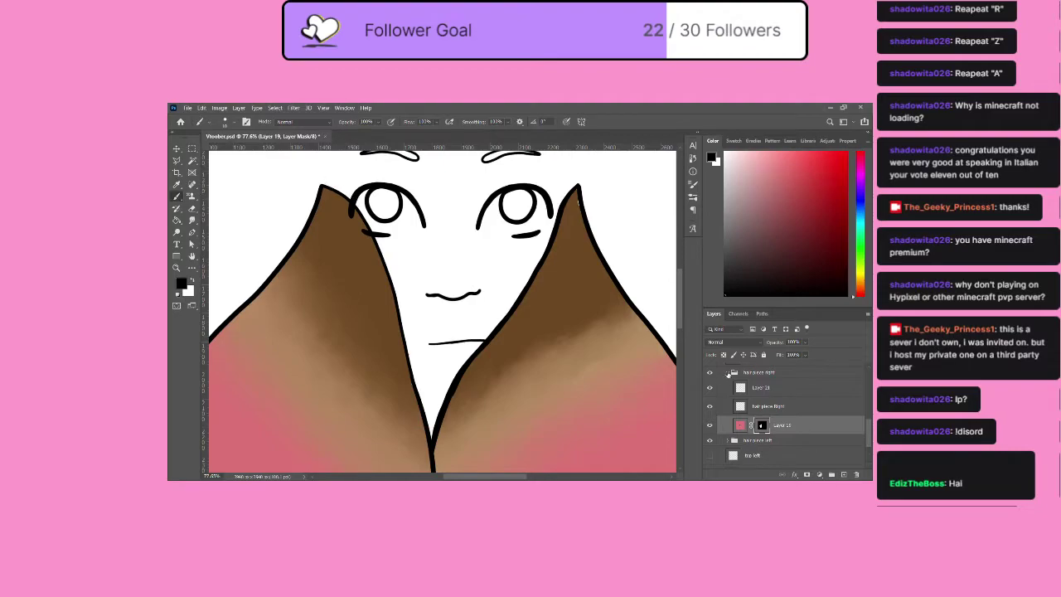
# Collapse the hair piece right group, expand the hair piece left group and make Layer 18 copy active.
pyautogui.click(728, 374)
pyautogui.click(730, 402)
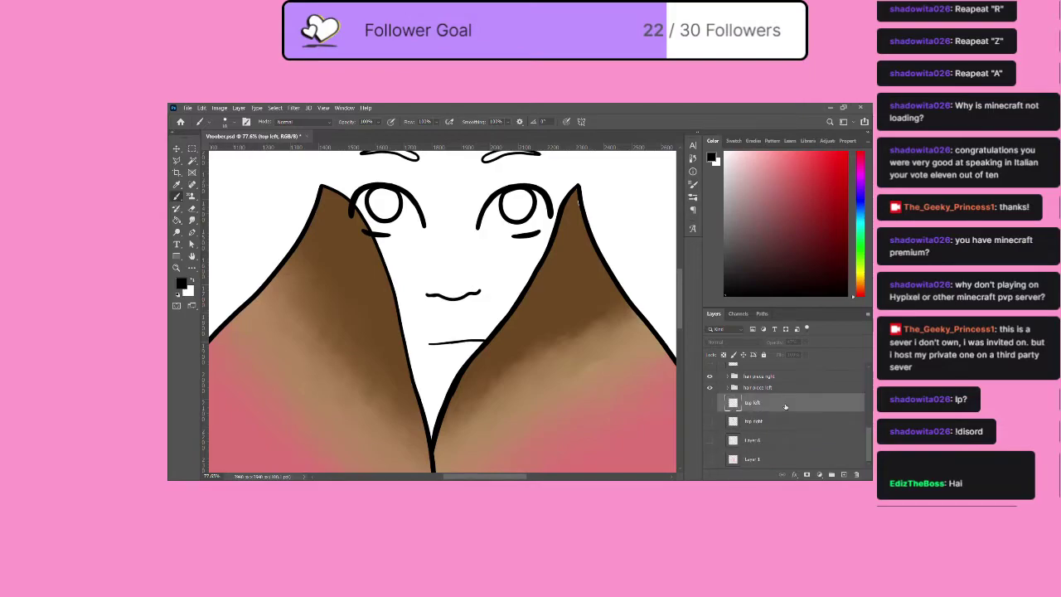
pyautogui.click(729, 388)
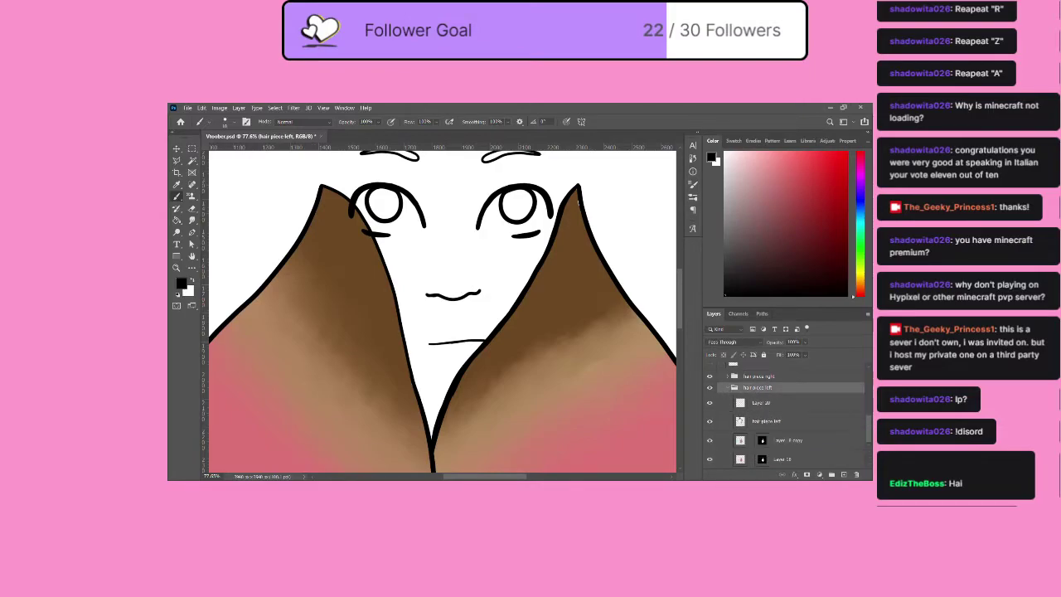
pyautogui.click(783, 440)
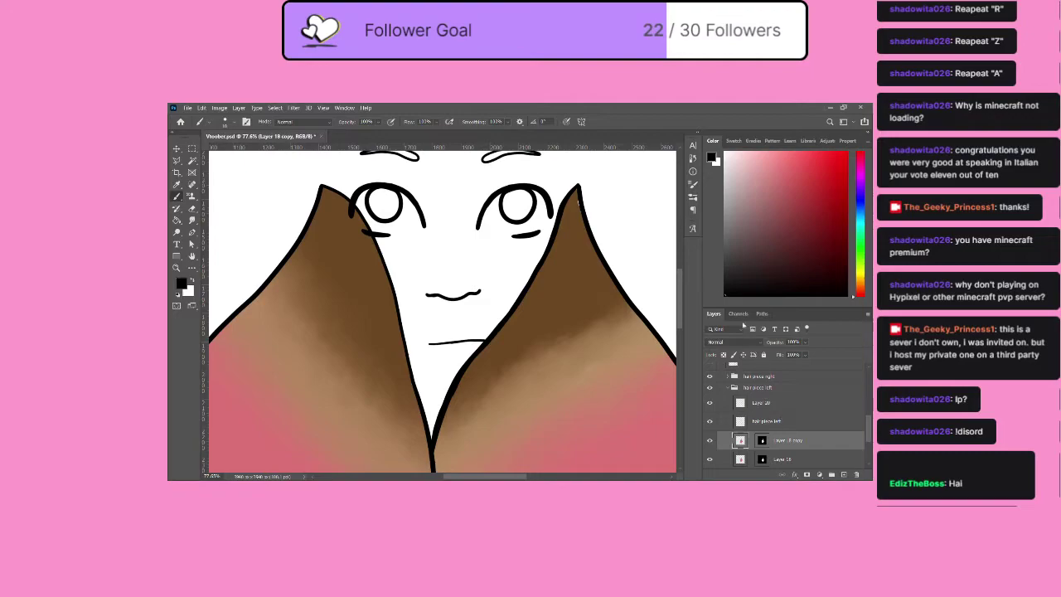
# Try to paint white on the Layer 18 copy mask at the right-hand hair piece's top tip, and undo the stroke.
pyautogui.click(191, 280)
pyautogui.click(575, 189)
pyautogui.click(762, 440)
pyautogui.press('x')
pyautogui.moveTo(578, 190); pyautogui.dragTo(577, 202)
pyautogui.hotkey('ctrl', 'z')
# Add a new layer above Layer 18 copy and sample the hair's dark brown as the brush colour.
pyautogui.click(844, 474)
pyautogui.press('x')
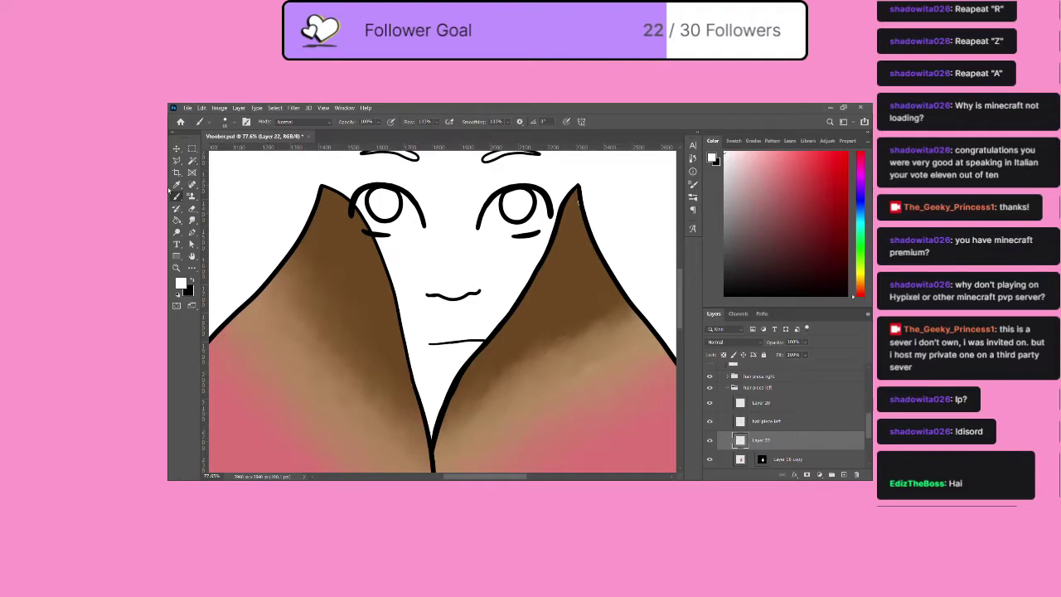
pyautogui.click(175, 186)
pyautogui.click(584, 257)
pyautogui.click(179, 198)
pyautogui.press('b')
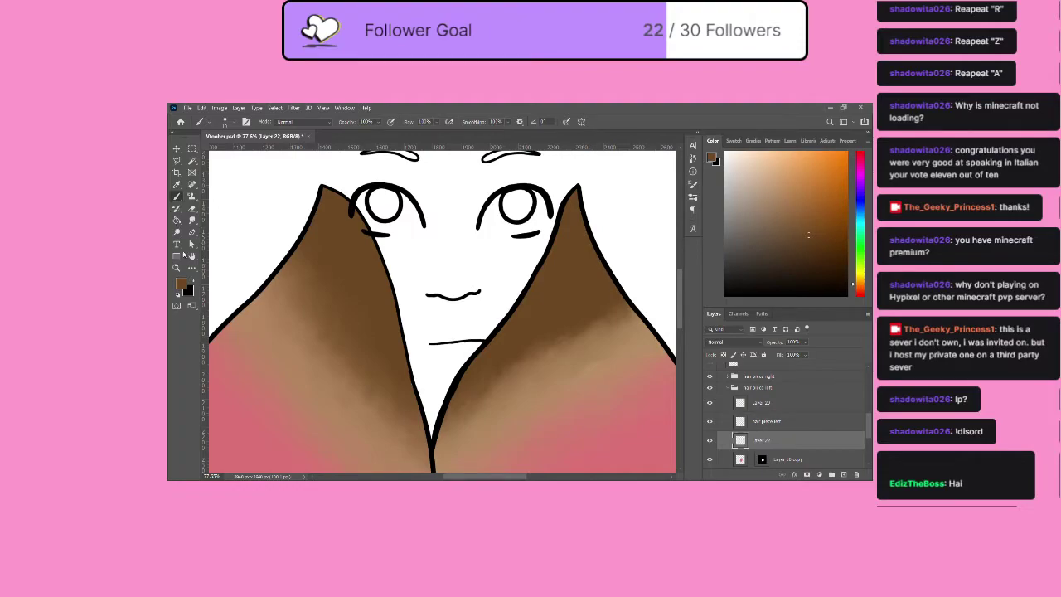
# Collapse the hair piece left group and show the arm right and arm left layers on the full figure.
pyautogui.click(176, 268)
pyautogui.moveTo(549, 318); pyautogui.dragTo(553, 387)
pyautogui.moveTo(641, 326); pyautogui.dragTo(655, 328)
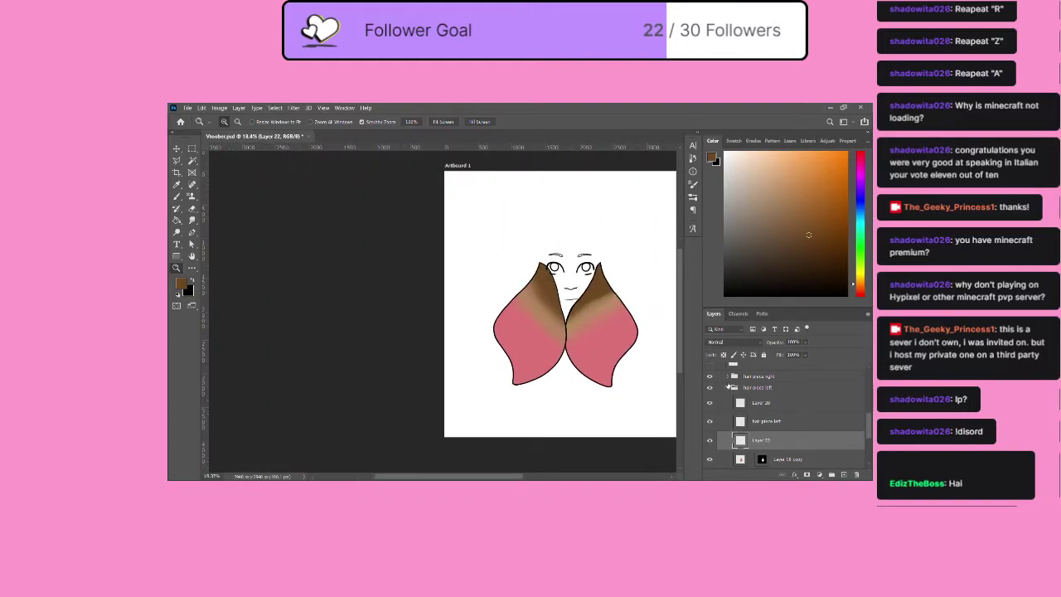
pyautogui.click(728, 387)
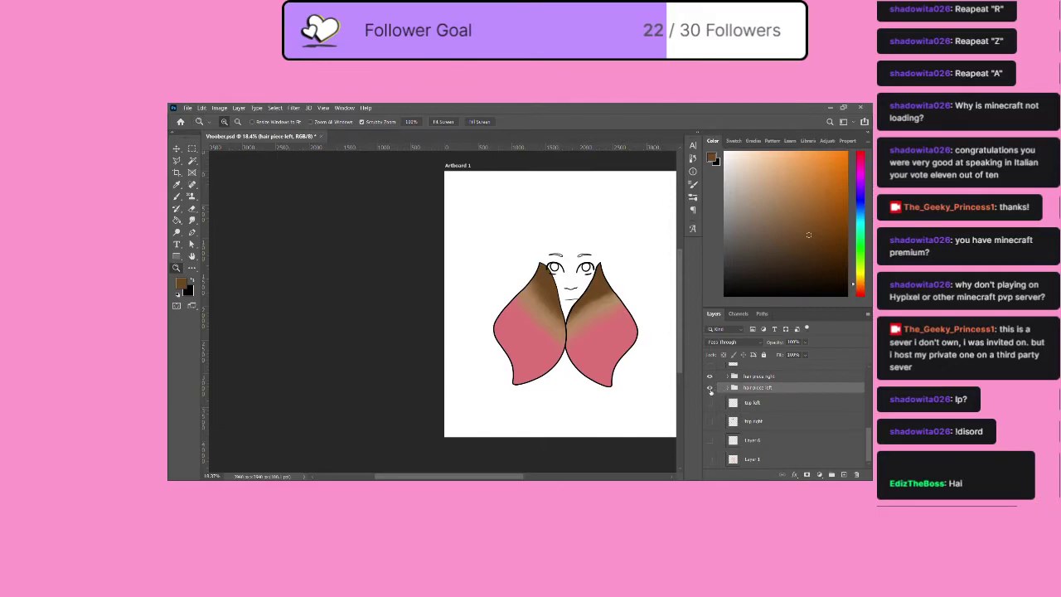
pyautogui.scroll(2, 708, 390)
pyautogui.click(709, 386)
pyautogui.click(710, 386)
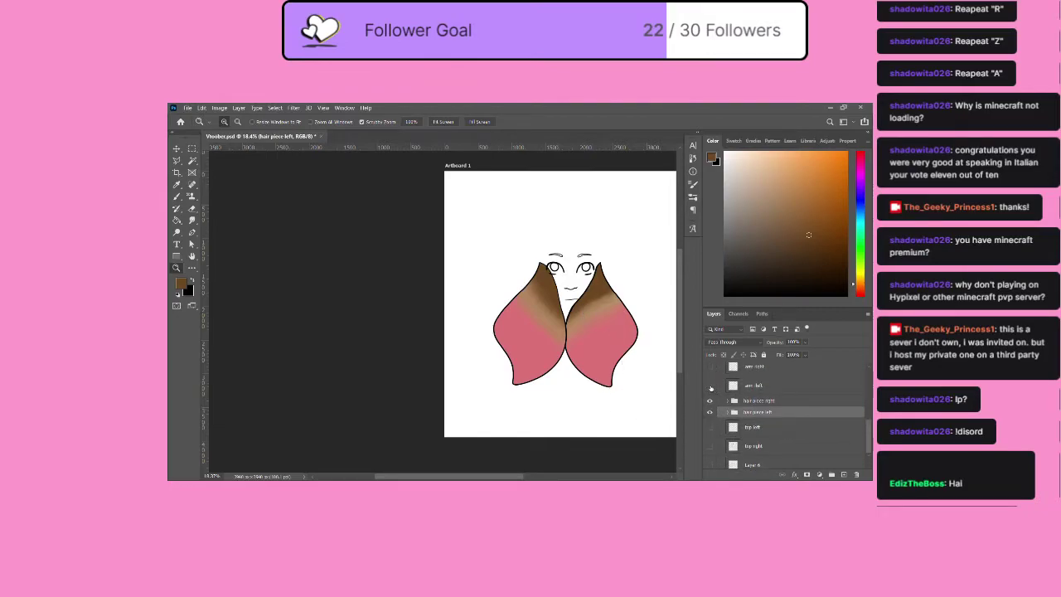
pyautogui.click(709, 367)
pyautogui.click(710, 386)
pyautogui.scroll(1, 719, 381)
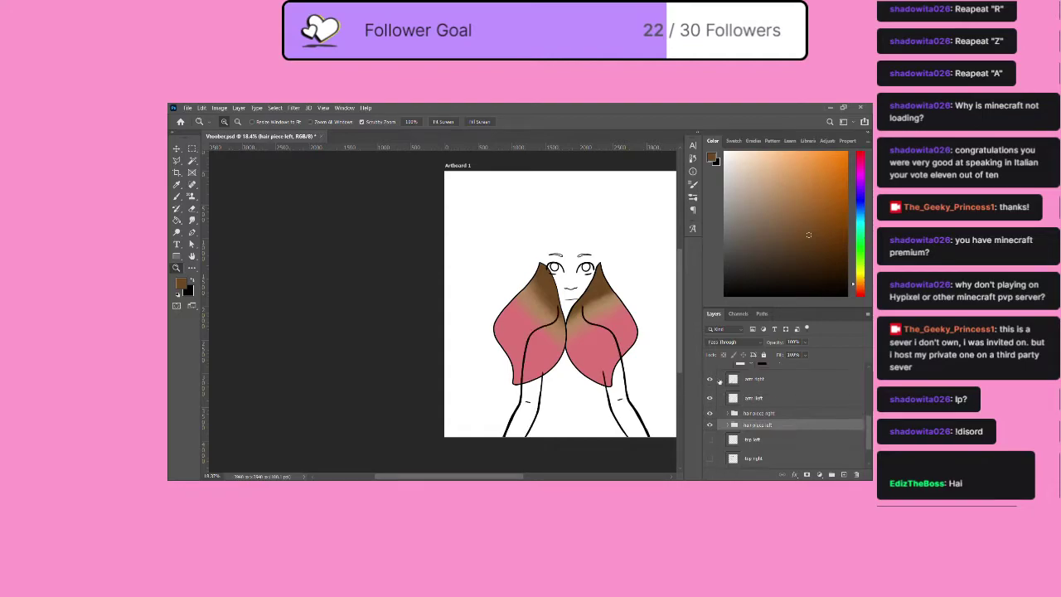
# Show the front hair groups, the face and torso layers, and both fringe groups.
pyautogui.scroll(3, 720, 390)
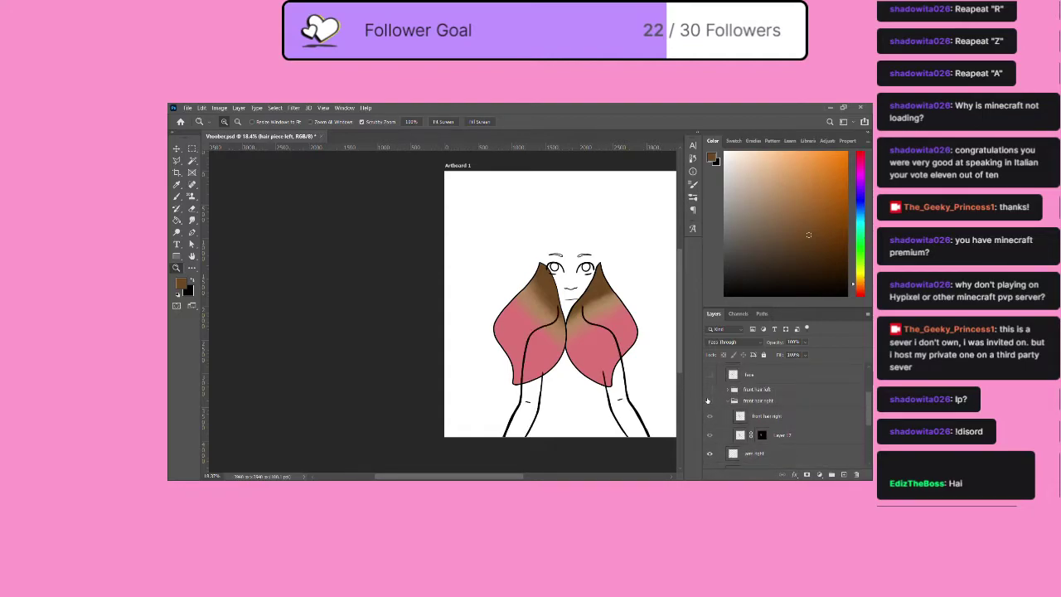
pyautogui.click(709, 400)
pyautogui.click(710, 389)
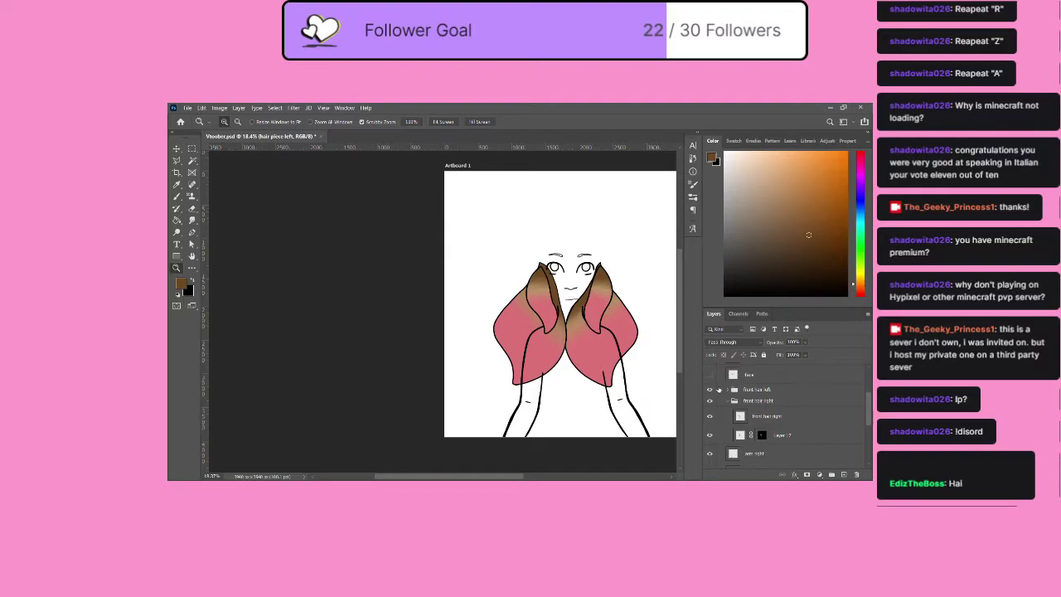
pyautogui.scroll(1, 718, 391)
pyautogui.click(709, 400)
pyautogui.scroll(1, 712, 404)
pyautogui.scroll(1, 712, 403)
pyautogui.click(710, 417)
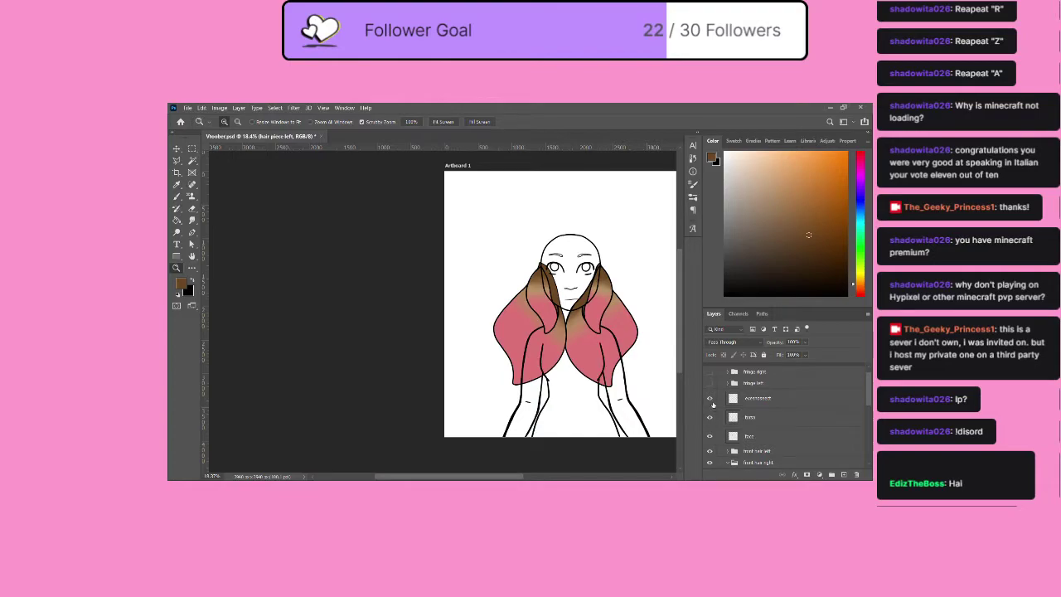
pyautogui.click(710, 383)
pyautogui.click(709, 371)
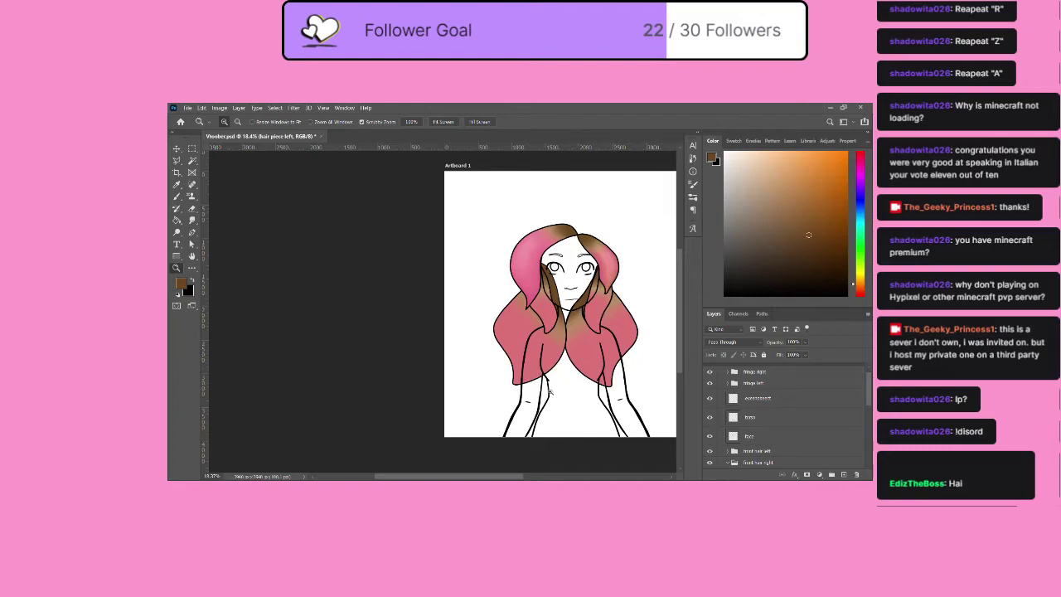
pyautogui.moveTo(485, 476); pyautogui.dragTo(495, 477)
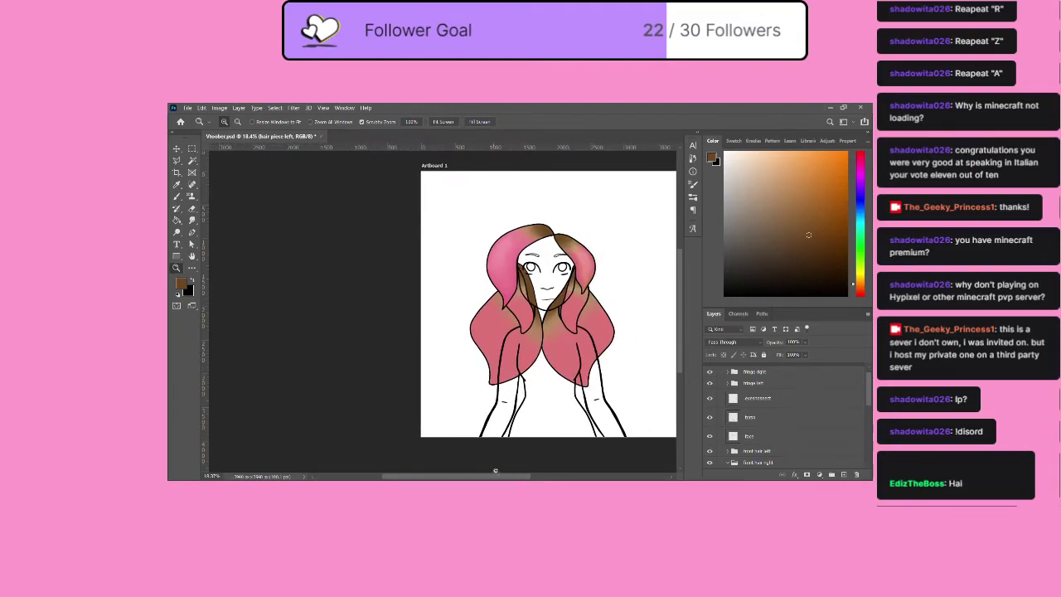
# Show the top left and top right hair line art layers.
pyautogui.scroll(-5, 751, 427)
pyautogui.scroll(-2, 751, 427)
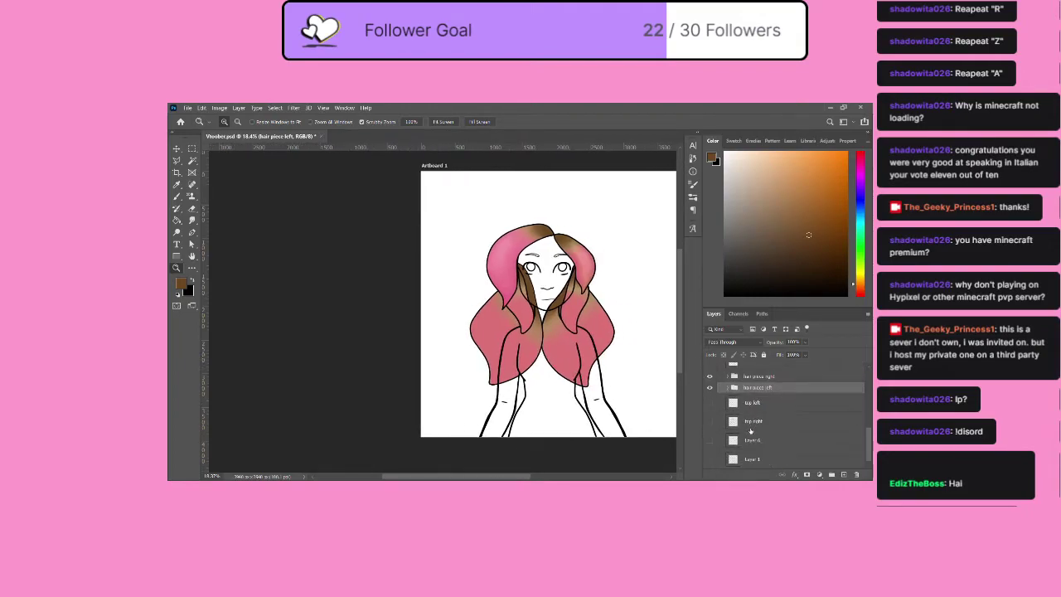
pyautogui.click(709, 402)
pyautogui.click(709, 420)
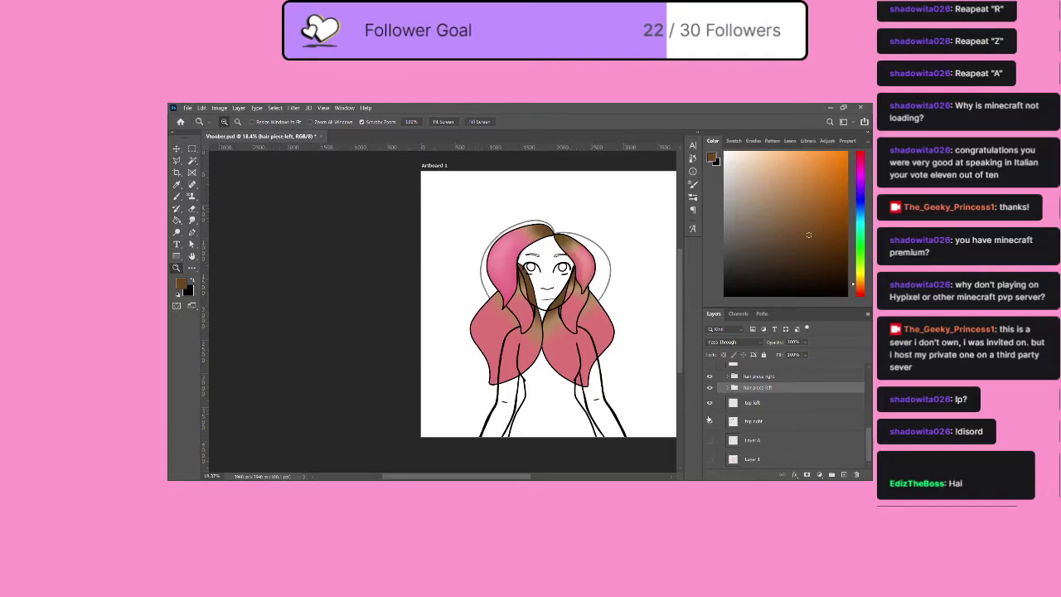
# Set the opacity of the top left and top right layers to 100%.
pyautogui.moveTo(569, 269); pyautogui.dragTo(645, 266)
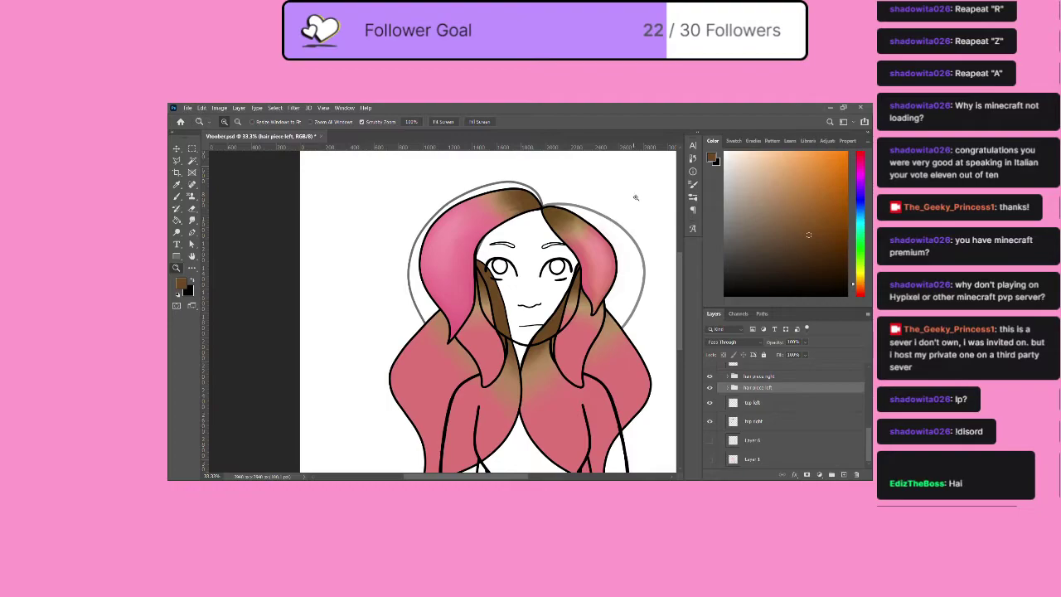
pyautogui.moveTo(634, 199); pyautogui.dragTo(733, 287)
pyautogui.click(753, 404)
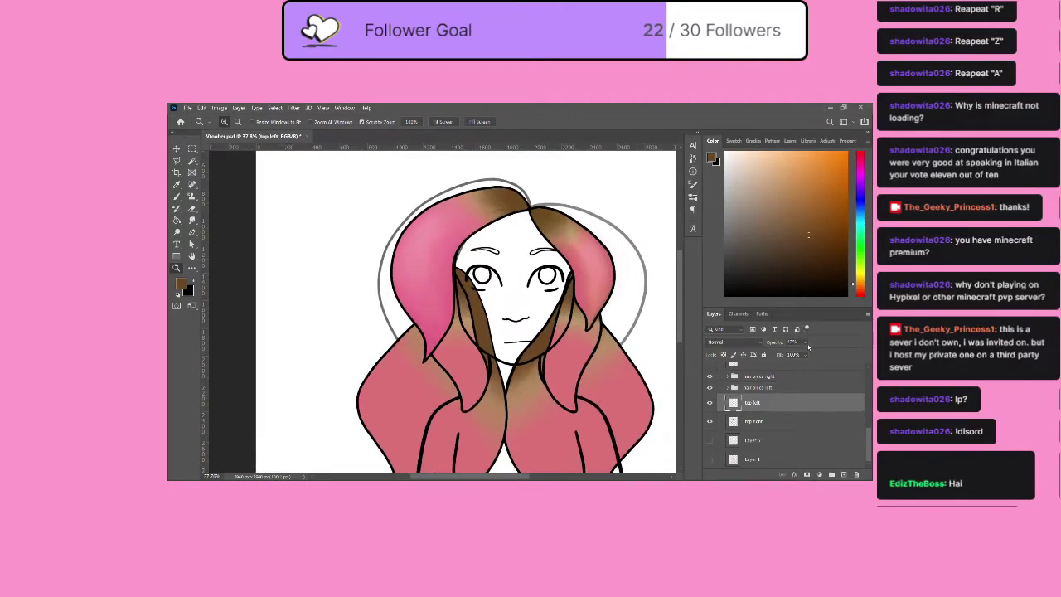
pyautogui.press('0')
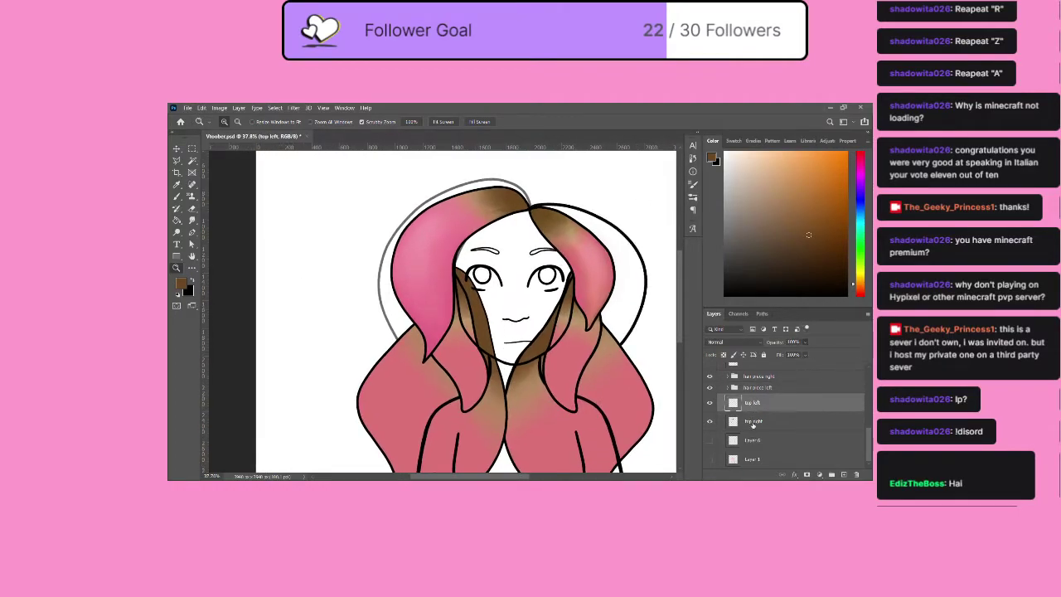
pyautogui.click(753, 422)
pyautogui.press('0')
pyautogui.scroll(-2, 635, 375)
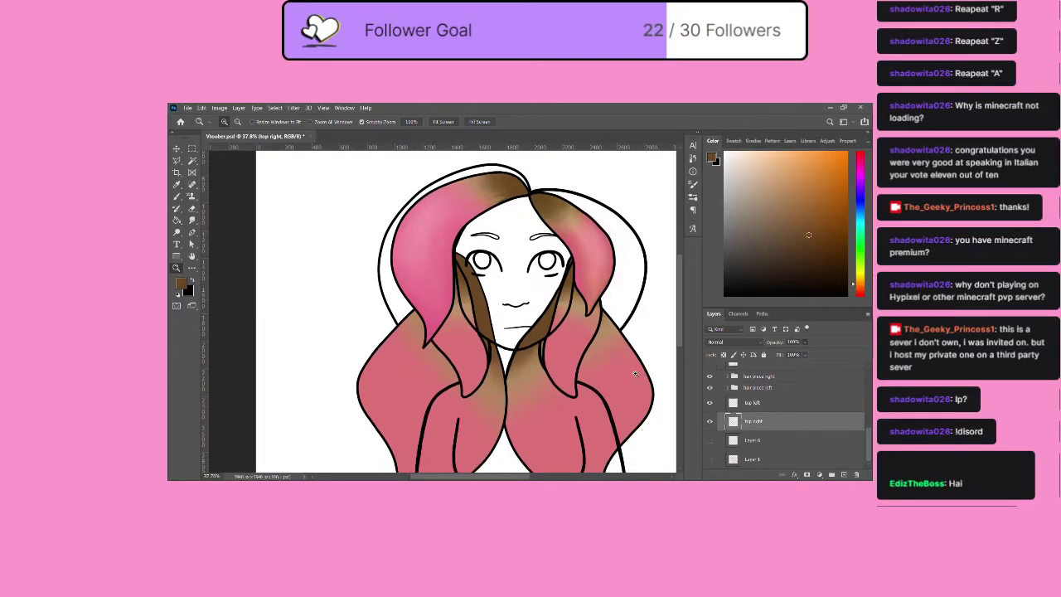
pyautogui.scroll(-1, 635, 375)
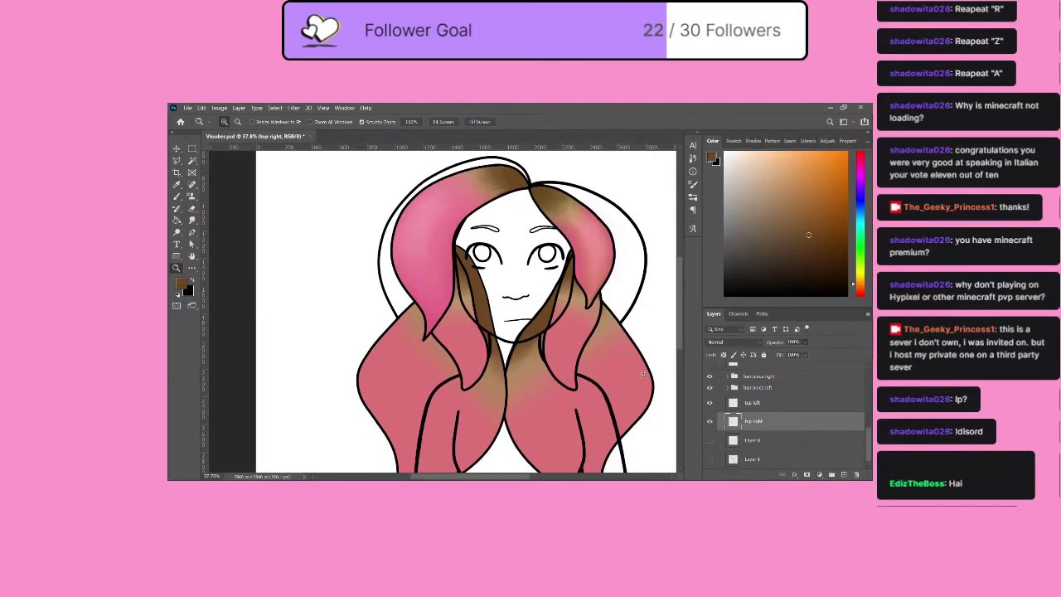
# Hide the hair piece left and hair piece right groups, and check the arm layers by toggling their visibility.
pyautogui.click(710, 389)
pyautogui.click(709, 376)
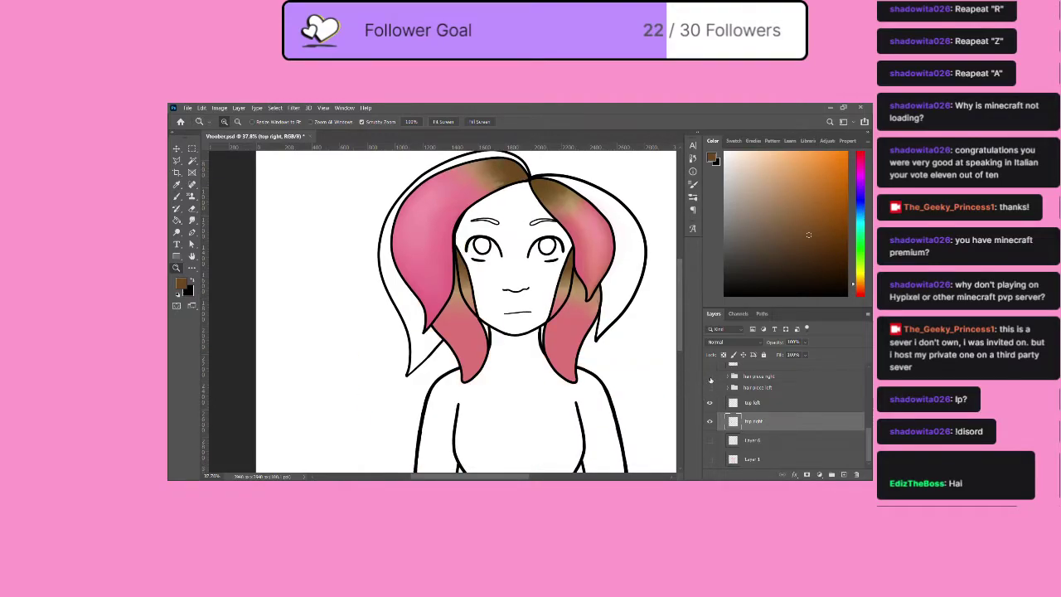
pyautogui.scroll(3, 714, 389)
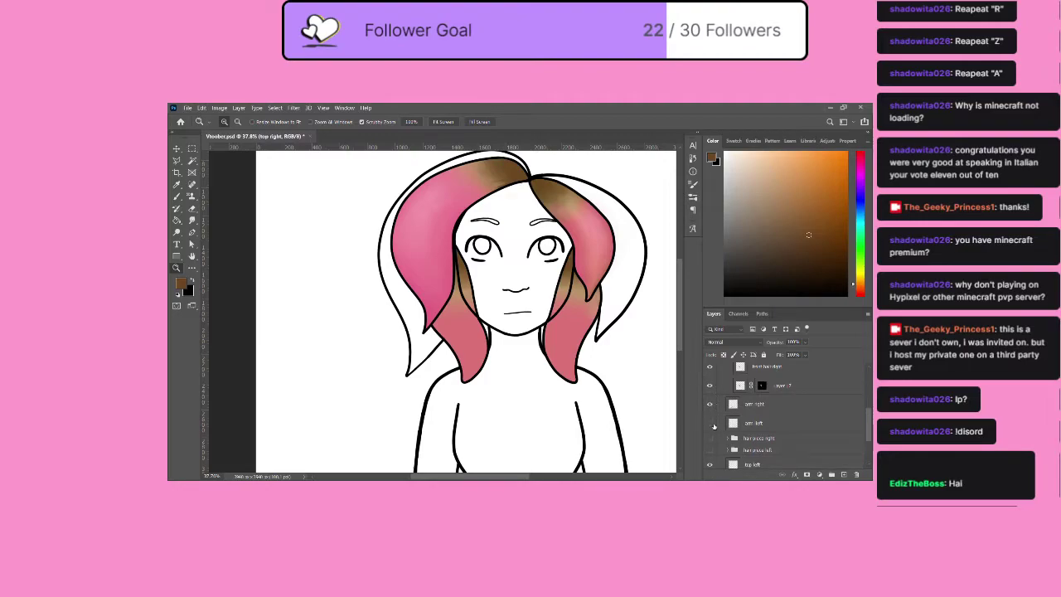
pyautogui.click(710, 405)
pyautogui.click(711, 405)
pyautogui.click(711, 423)
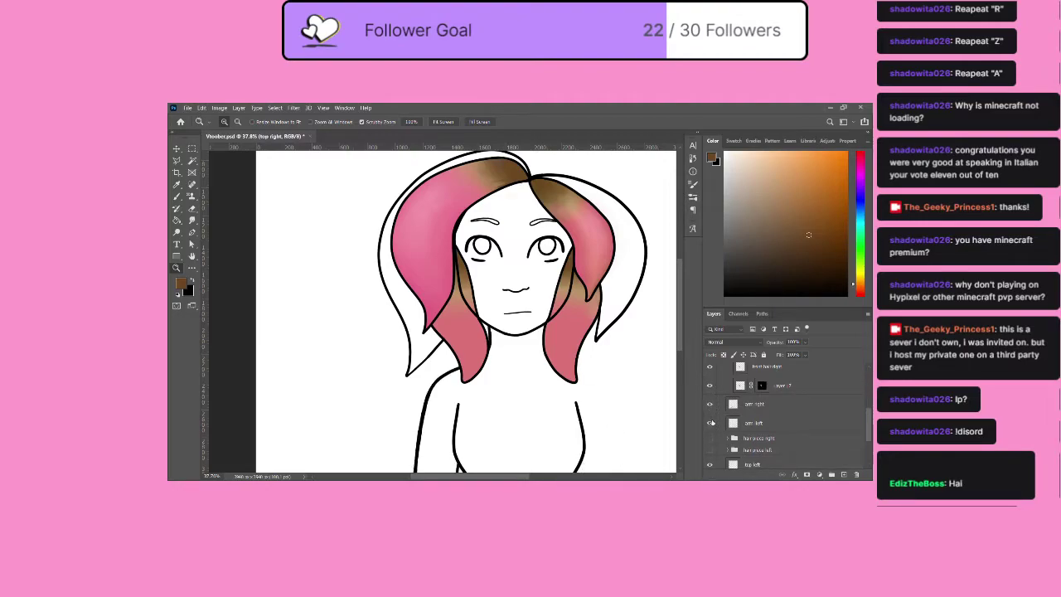
pyautogui.click(710, 422)
# Toggle the front hair left and front hair right groups off and on to check which strands they contain.
pyautogui.scroll(2, 718, 413)
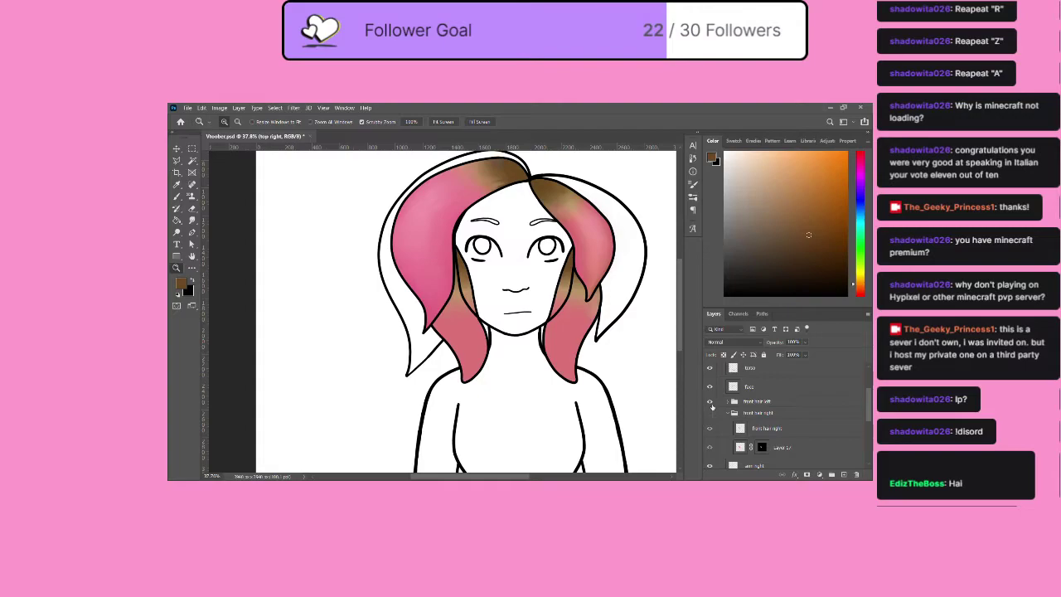
pyautogui.click(710, 411)
pyautogui.click(710, 402)
pyautogui.click(710, 403)
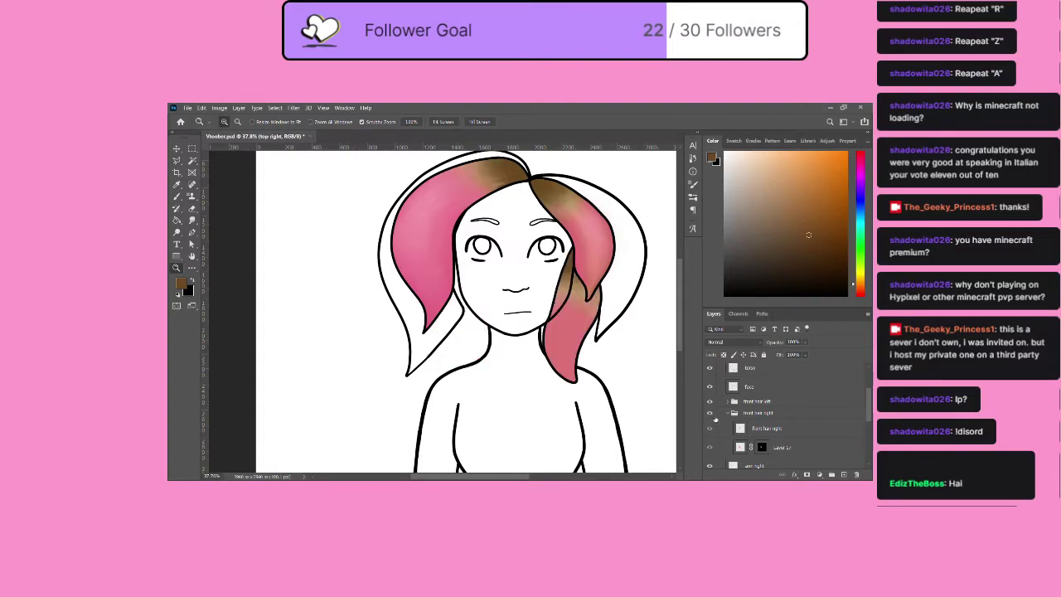
pyautogui.click(710, 412)
# Hide the fringe right and fringe left groups, the face layer, and both front hair groups.
pyautogui.scroll(1, 712, 411)
pyautogui.click(709, 401)
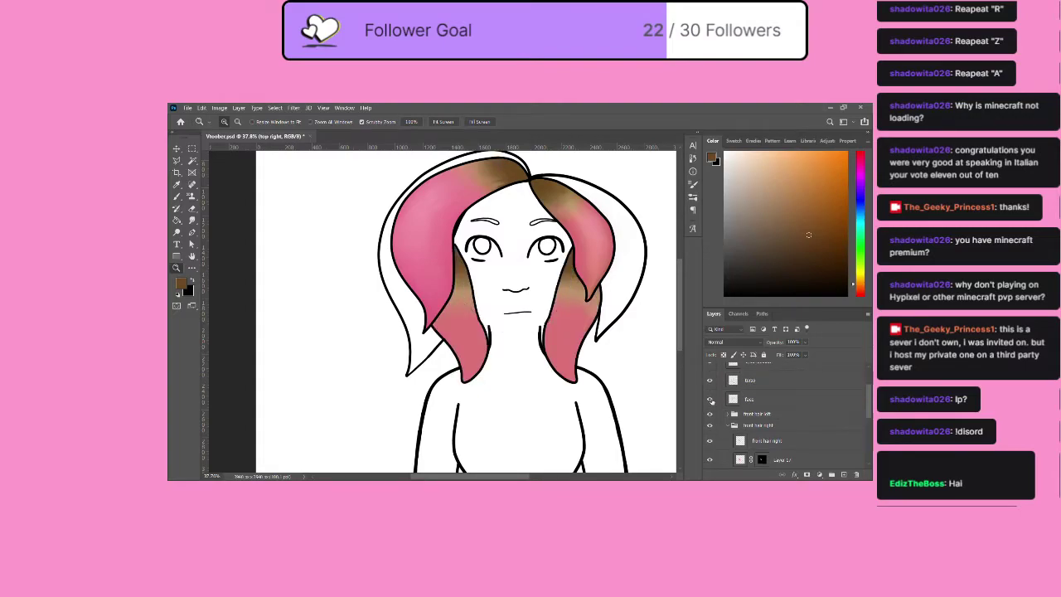
pyautogui.scroll(2, 710, 399)
pyautogui.click(710, 381)
pyautogui.click(710, 388)
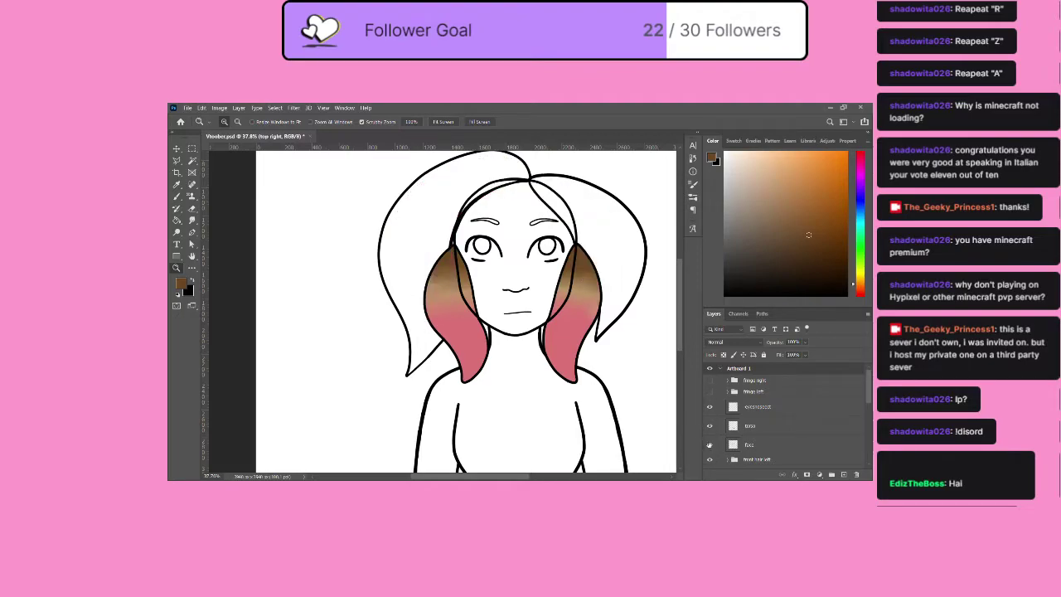
pyautogui.click(710, 444)
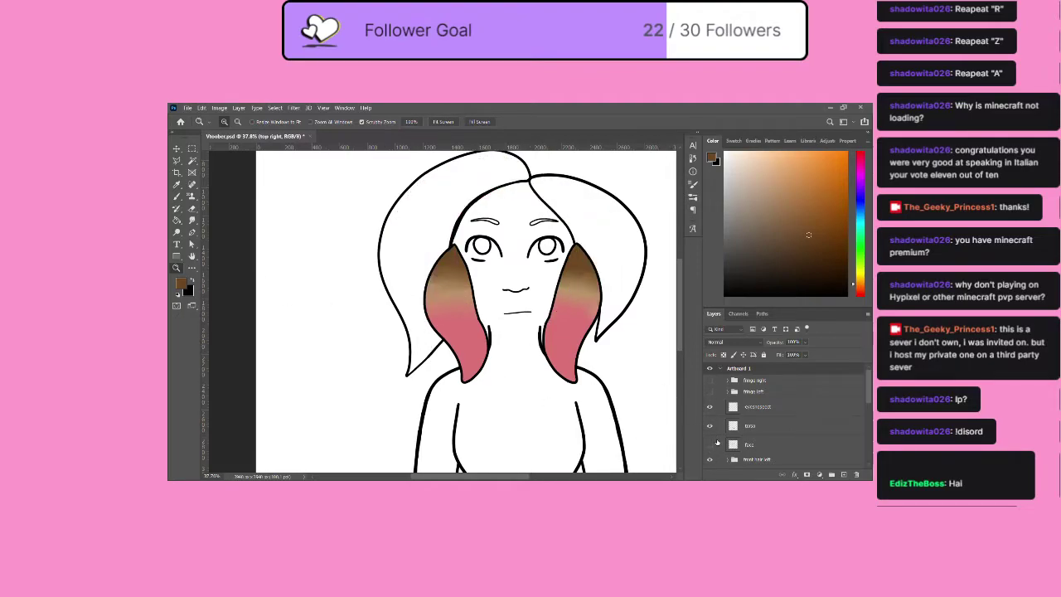
pyautogui.scroll(-2, 713, 453)
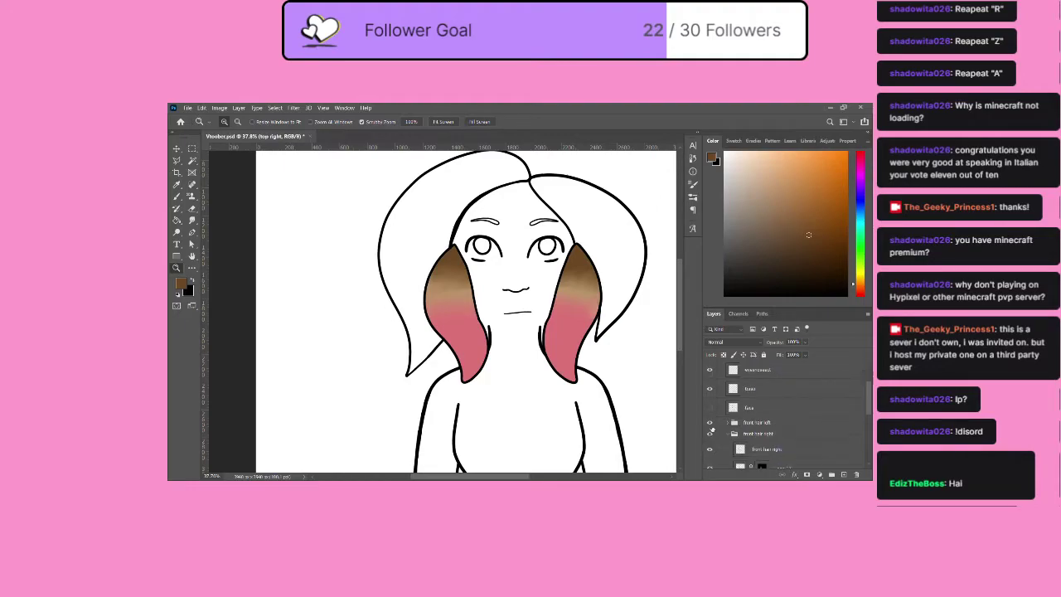
pyautogui.click(710, 422)
pyautogui.click(709, 433)
# Make the top left layer active and select the inside of its hair shape with the Magic Wand.
pyautogui.click(192, 162)
pyautogui.scroll(2, 788, 406)
pyautogui.click(750, 381)
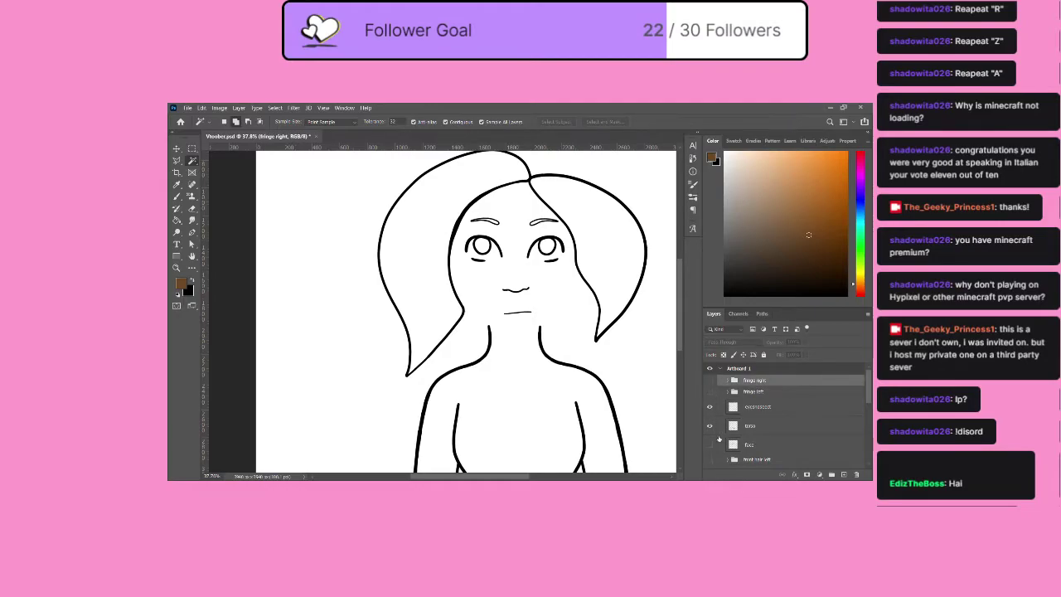
pyautogui.scroll(-3, 721, 441)
pyautogui.scroll(-4, 723, 398)
pyautogui.click(732, 404)
pyautogui.click(709, 403)
pyautogui.click(710, 403)
pyautogui.click(578, 235)
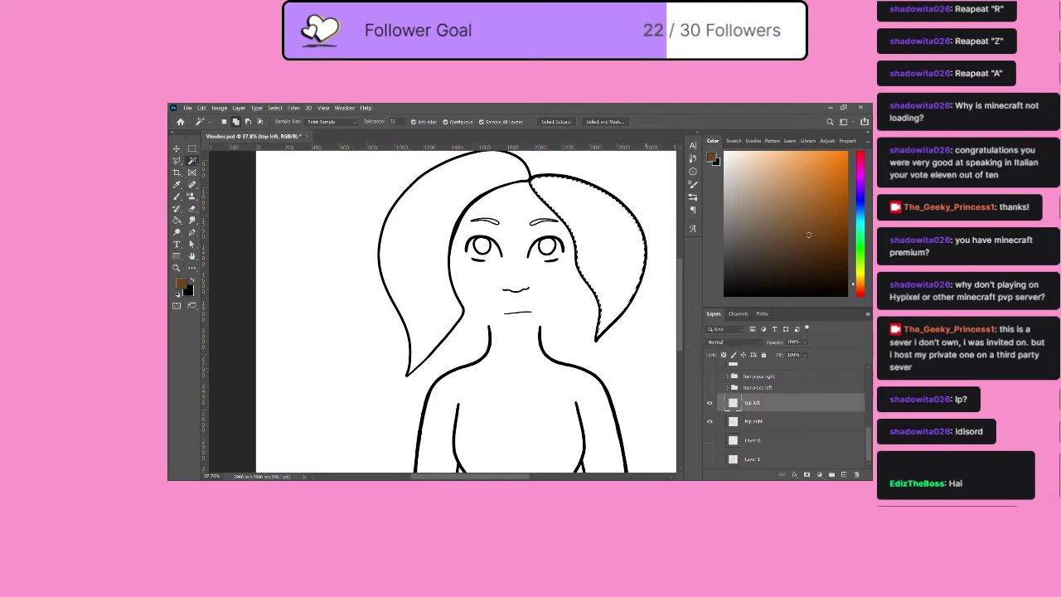
# Create a new group, move the top left layer into it and name the group "top left".
pyautogui.click(830, 475)
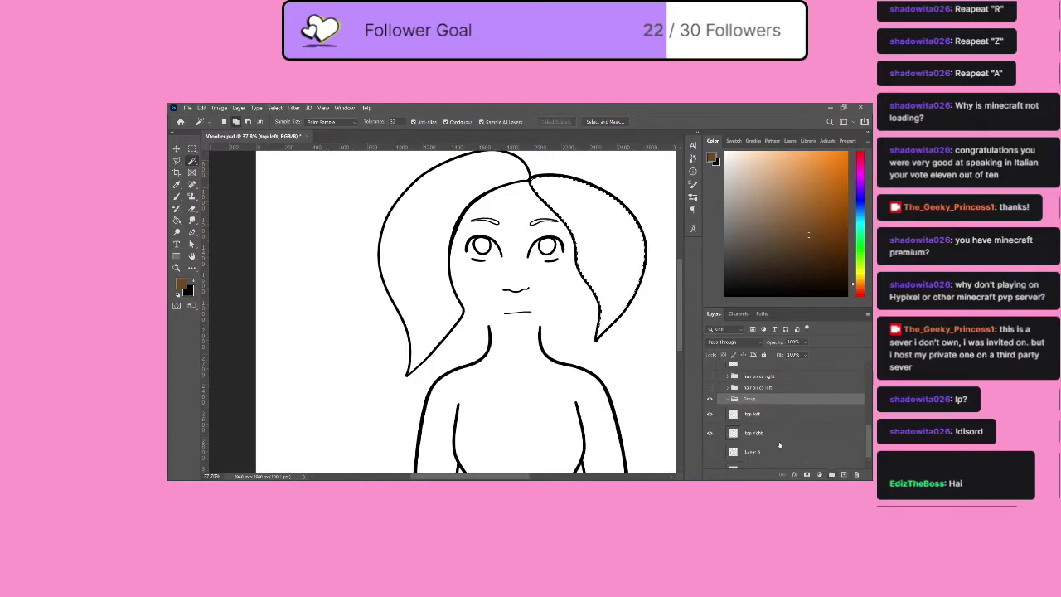
pyautogui.moveTo(758, 413); pyautogui.dragTo(756, 402)
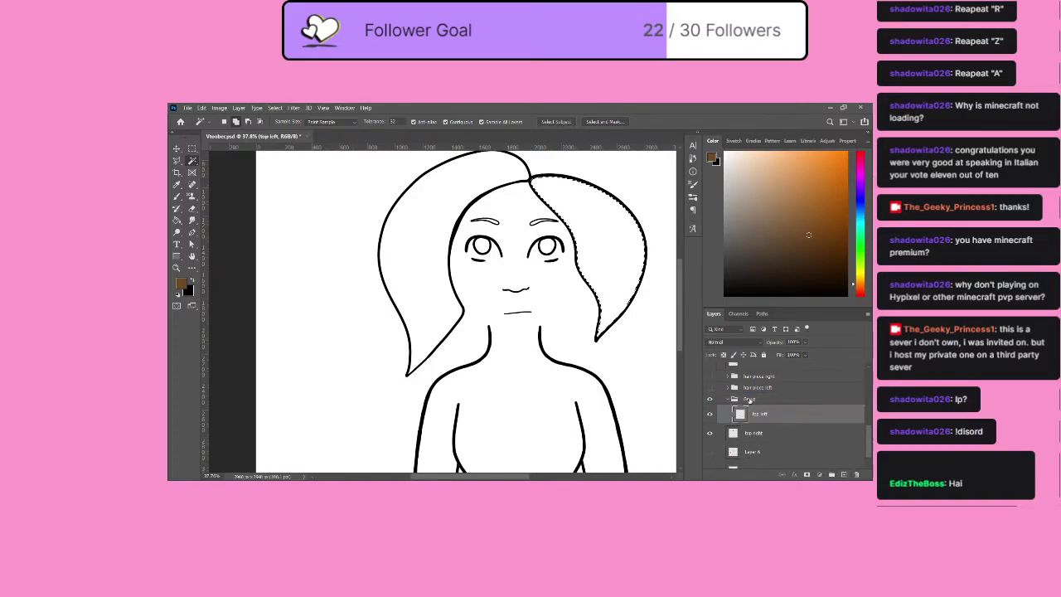
pyautogui.doubleClick(751, 398)
pyautogui.write('top left')
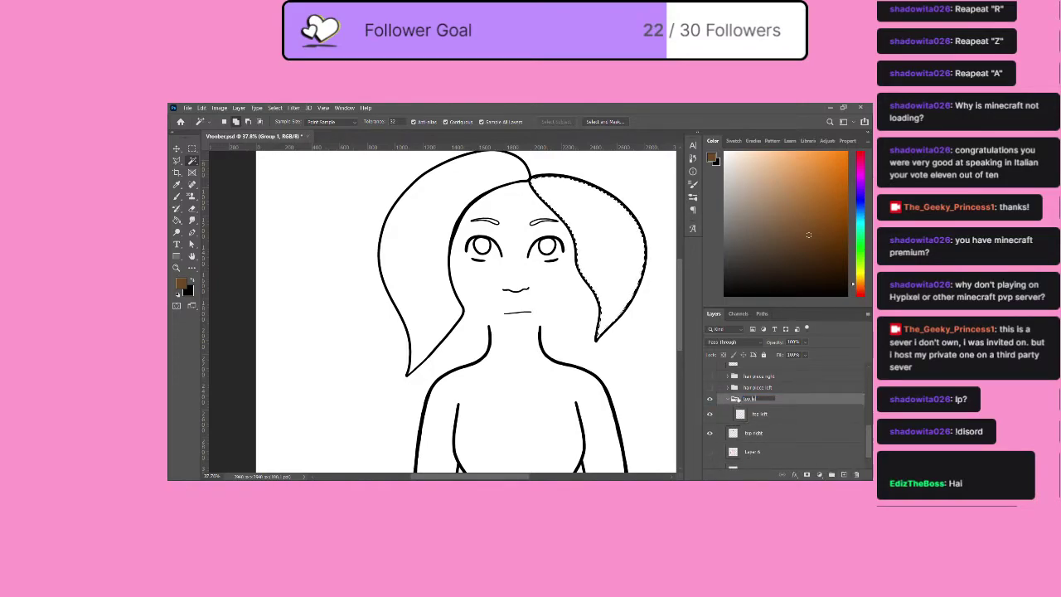
# Add a new layer beneath the top left line art, mask it to the selected hair shape and place it inside the top left group.
pyautogui.click(759, 415)
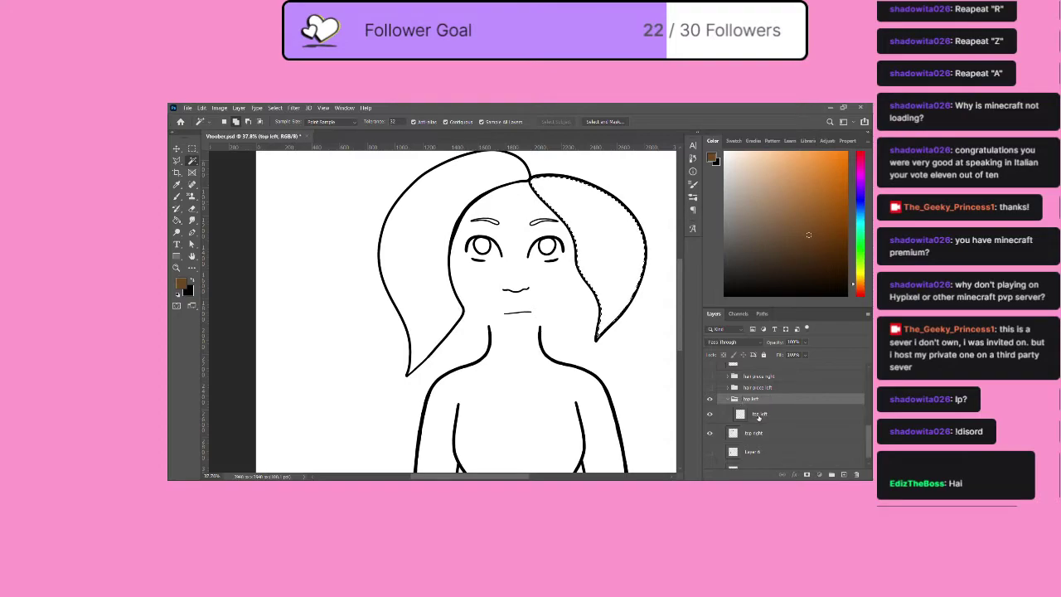
pyautogui.click(844, 474)
pyautogui.moveTo(764, 421); pyautogui.dragTo(763, 441)
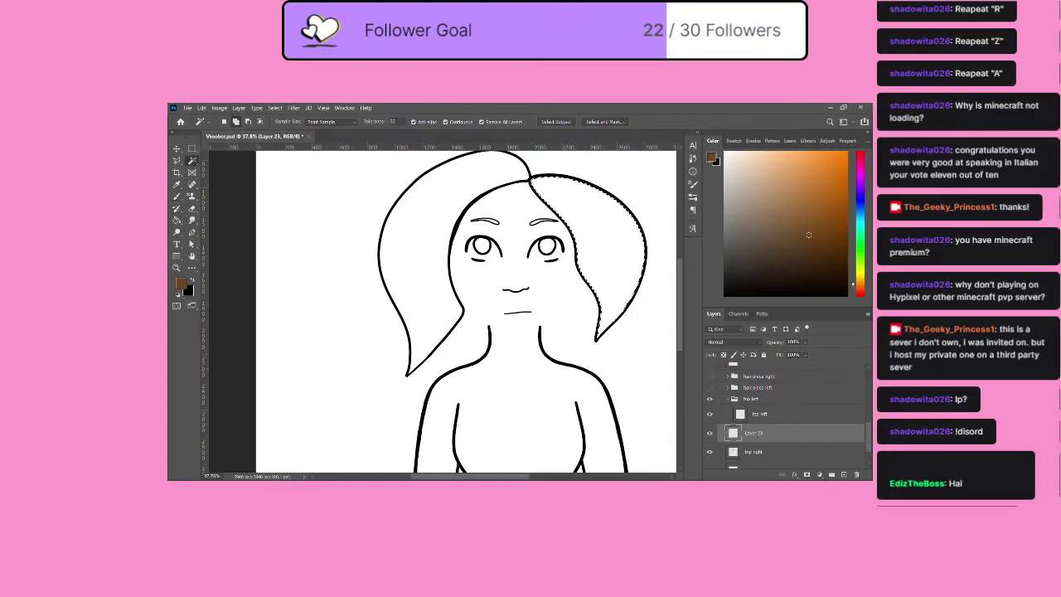
pyautogui.click(806, 474)
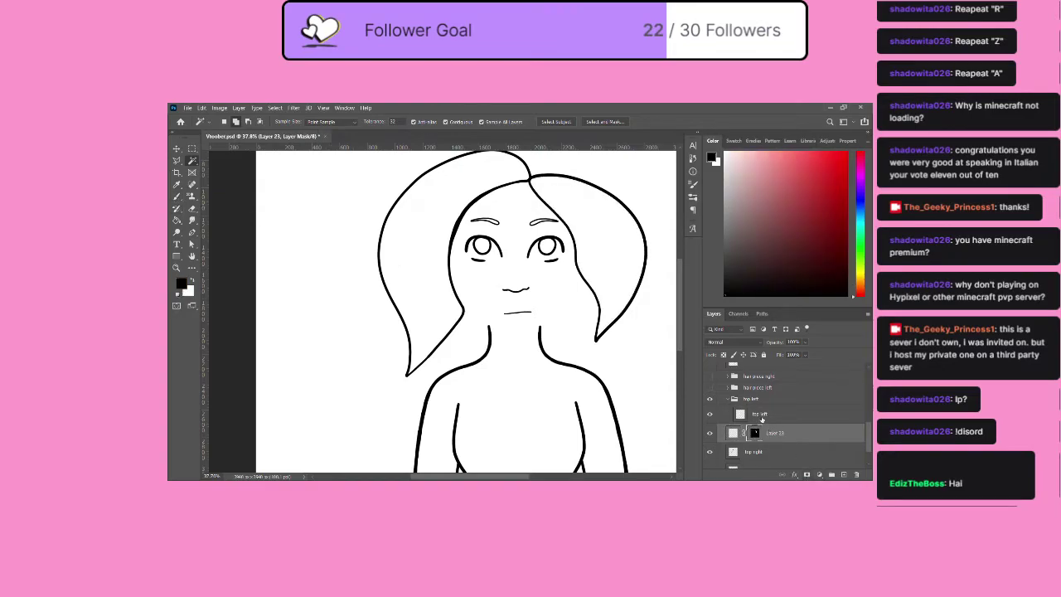
pyautogui.moveTo(763, 414); pyautogui.dragTo(770, 414)
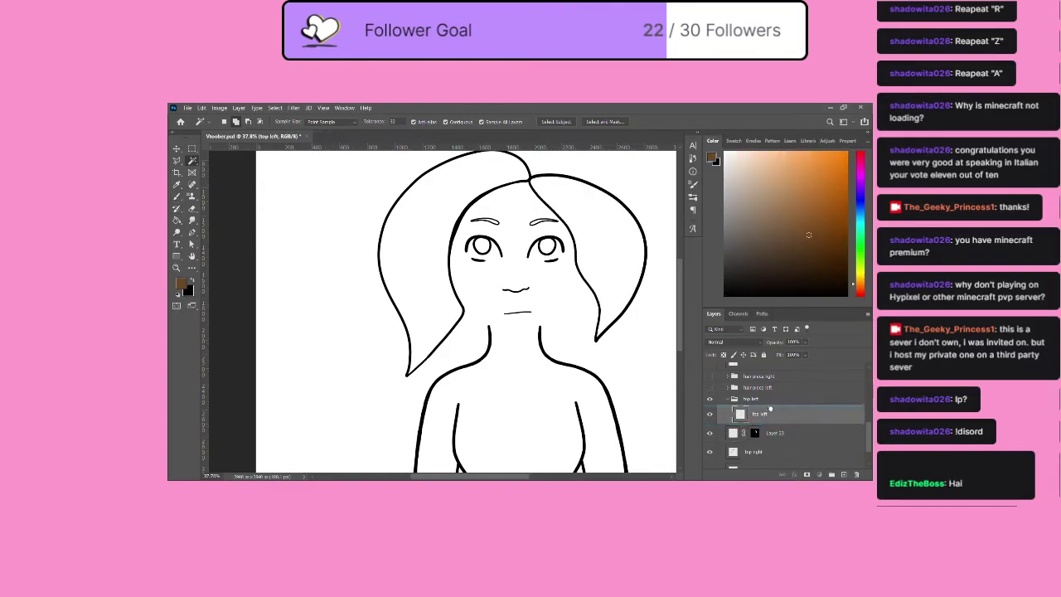
pyautogui.click(776, 436)
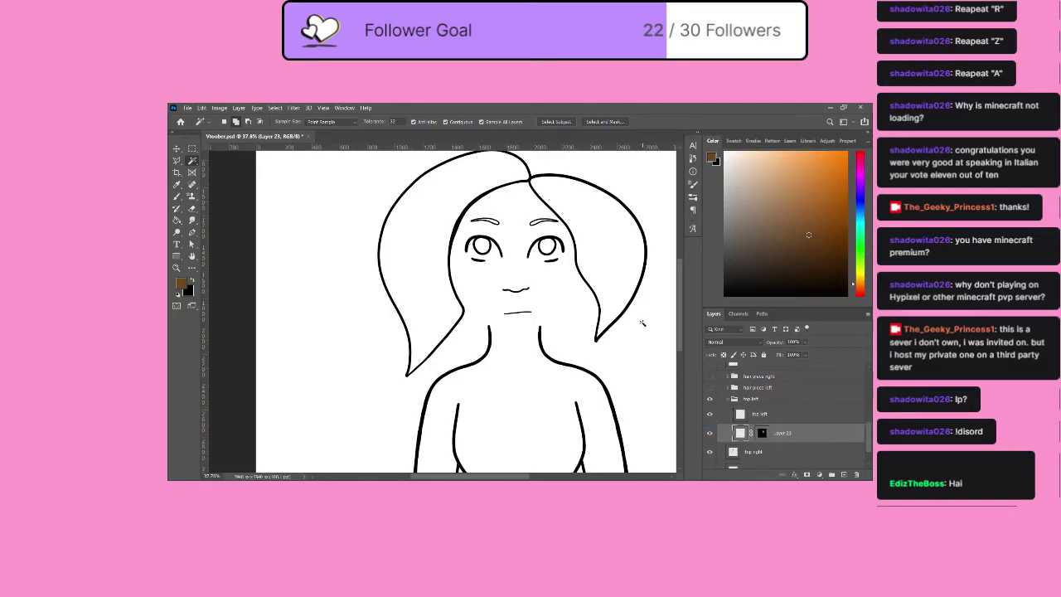
# Switch to the Brush and briefly show the hair piece left group to check its gradient, then hide it again.
pyautogui.click(177, 196)
pyautogui.press('b')
pyautogui.click(709, 387)
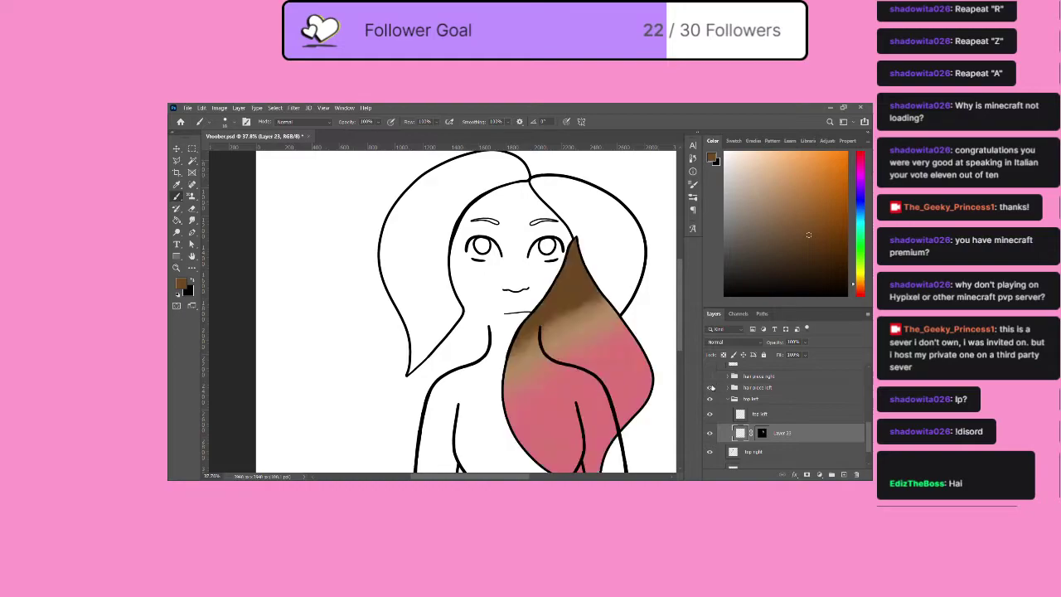
pyautogui.click(709, 388)
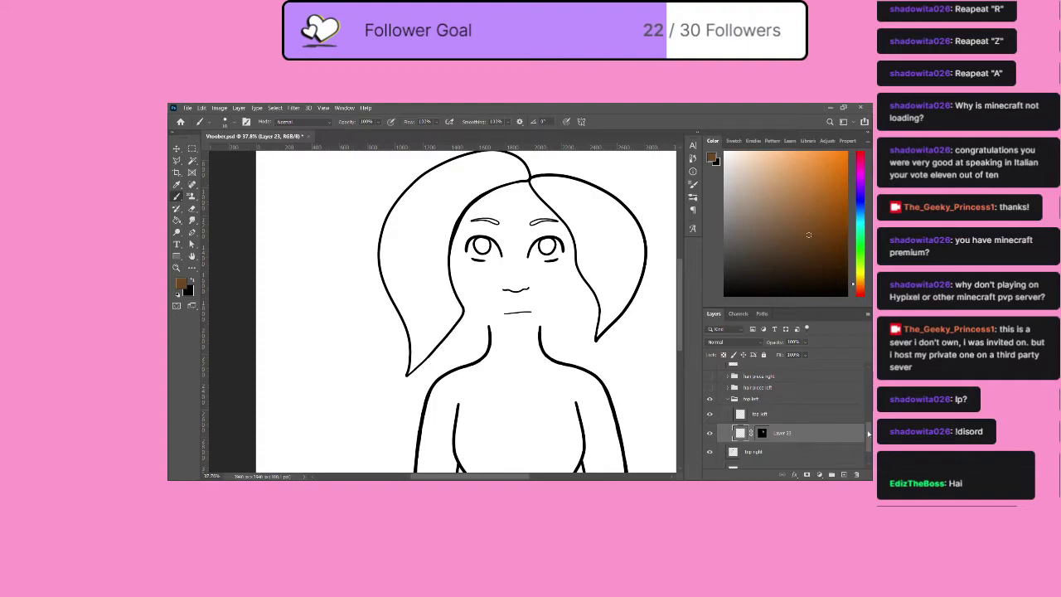
pyautogui.moveTo(869, 433); pyautogui.dragTo(869, 388)
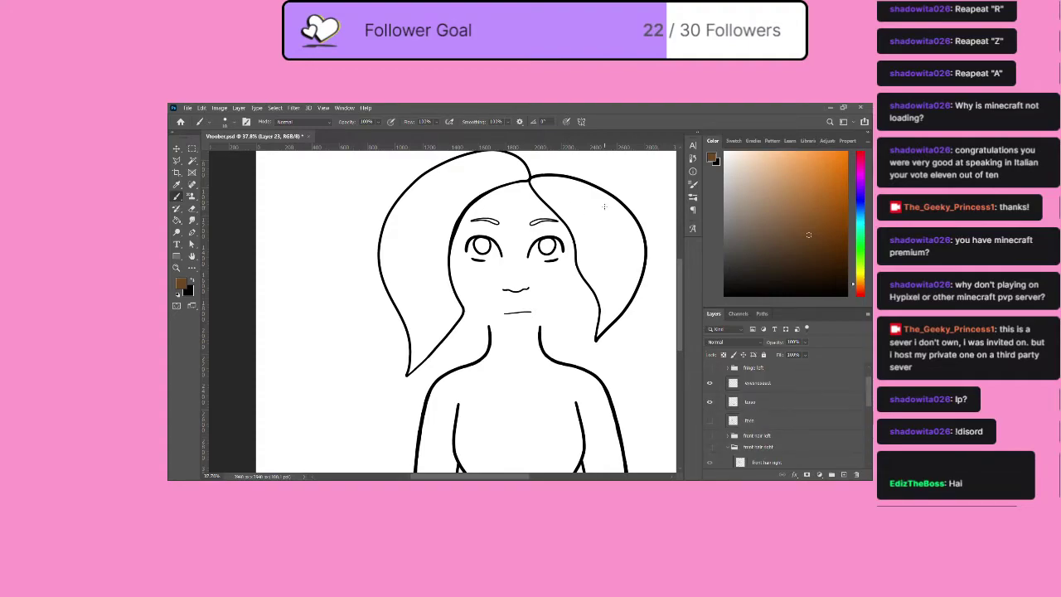
# Enlarge the brush, enable airbrush-style build-up and paint the root of the top left hair dark brown on the masked layer.
pyautogui.moveTo(551, 190); pyautogui.dragTo(564, 203)
pyautogui.press(']')
pyautogui.press(']')
pyautogui.press(']')
pyautogui.click(449, 121)
pyautogui.moveTo(530, 184)
pyautogui.mouseDown()
pyautogui.moveTo(572, 222)
pyautogui.moveTo(580, 214)
pyautogui.moveTo(521, 177)
pyautogui.moveTo(575, 193)
pyautogui.moveTo(527, 182)
pyautogui.moveTo(575, 176)
pyautogui.moveTo(528, 181)
pyautogui.moveTo(553, 172)
pyautogui.moveTo(549, 235)
pyautogui.moveTo(543, 181)
pyautogui.mouseUp()
pyautogui.press(']')
pyautogui.press(']')
pyautogui.press(']')
pyautogui.press(']')
pyautogui.press(']')
pyautogui.press(']')
pyautogui.press(']')
pyautogui.press(']')
pyautogui.press(']')
pyautogui.press(']')
pyautogui.press(']')
pyautogui.press(']')
pyautogui.press(']')
pyautogui.press(']')
pyautogui.press(']')
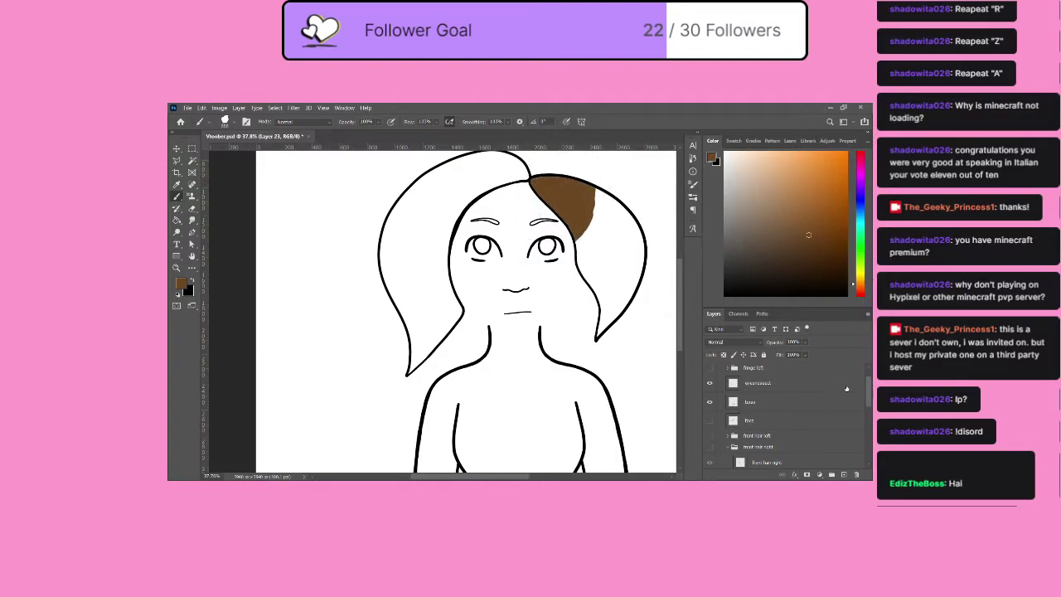
# Show the fringe right group, sample the tan from its gradient and paint a tan band beside the brown root with a smaller brush.
pyautogui.moveTo(868, 387); pyautogui.dragTo(870, 380)
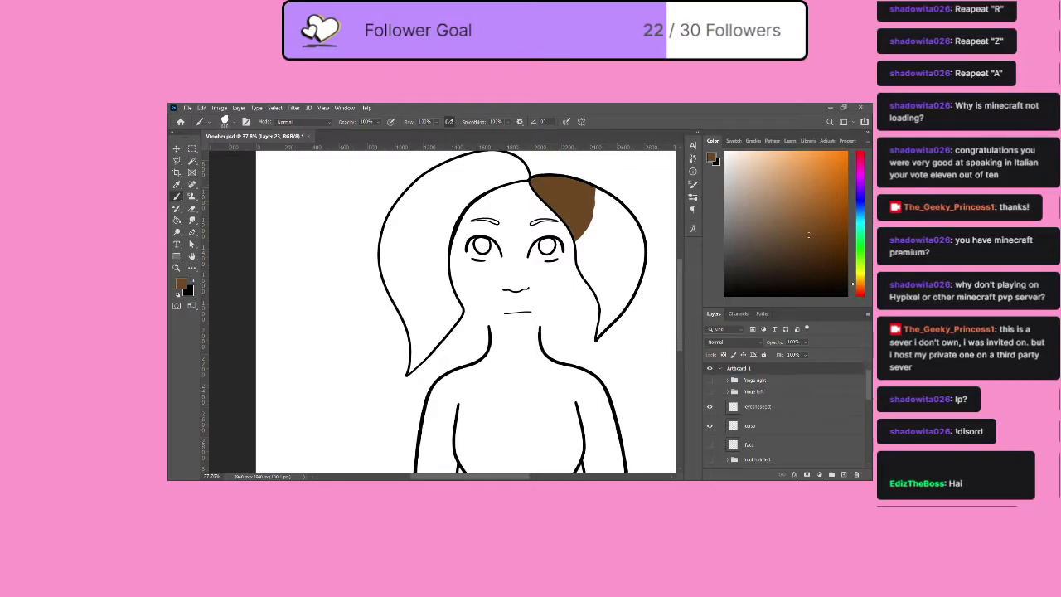
pyautogui.click(710, 392)
pyautogui.click(710, 392)
pyautogui.click(710, 379)
pyautogui.click(177, 184)
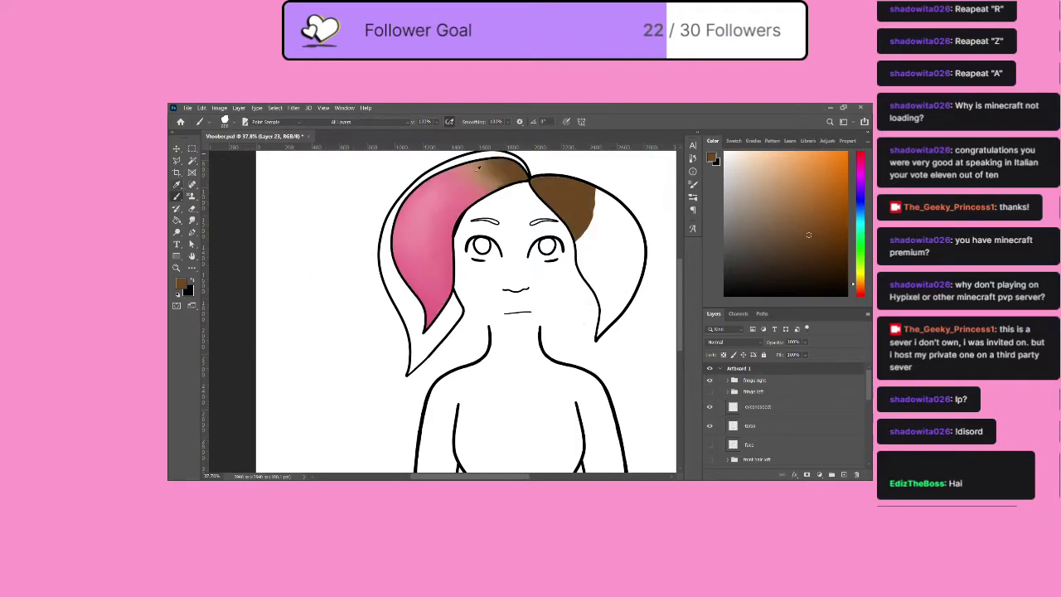
pyautogui.click(466, 171)
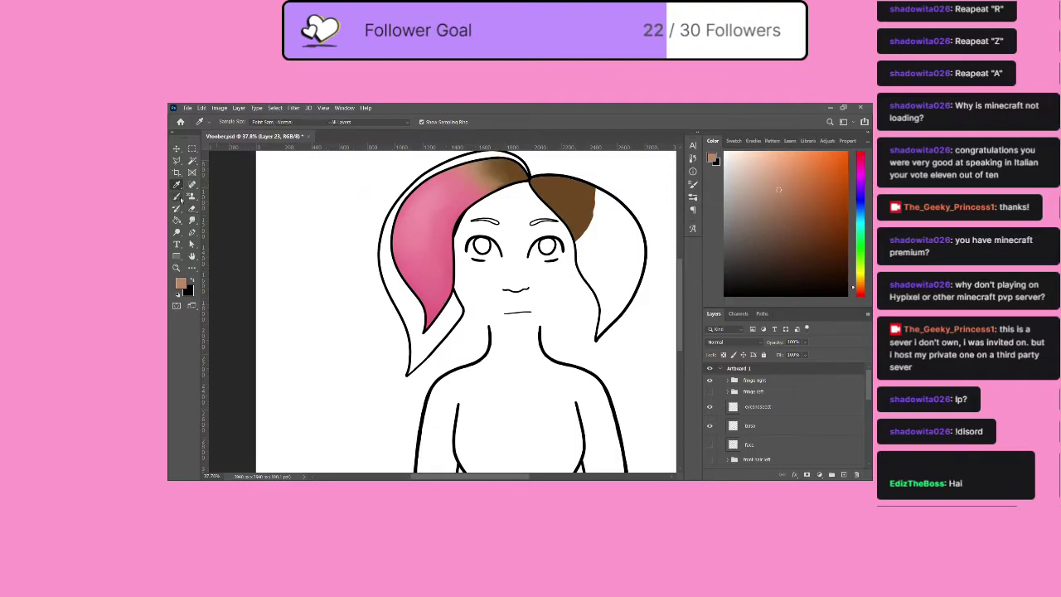
pyautogui.press('b')
pyautogui.press('[')
pyautogui.press('[')
pyautogui.press('[')
pyautogui.press('[')
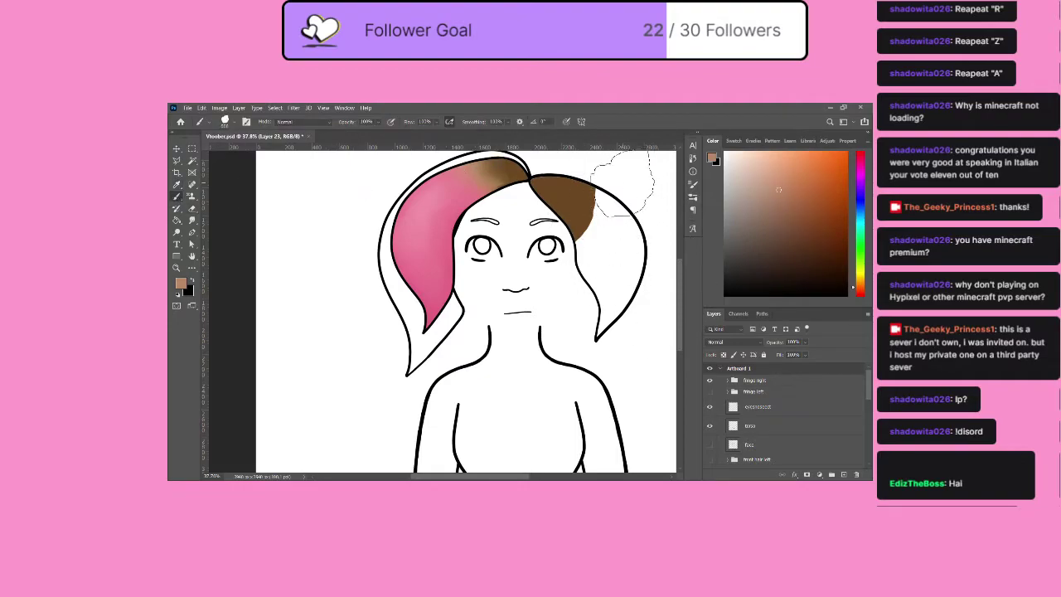
pyautogui.moveTo(576, 234)
pyautogui.mouseDown()
pyautogui.moveTo(599, 222)
pyautogui.moveTo(612, 201)
pyautogui.mouseUp()
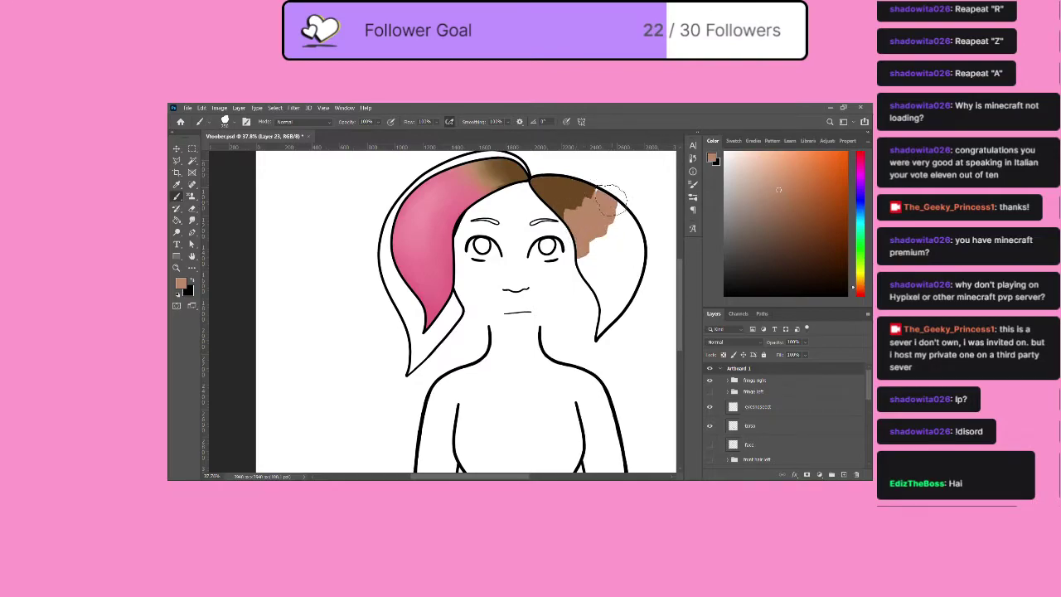
# Sample the pink of the fringe right strand and paint the remaining white area of the top left hair with it.
pyautogui.click(184, 189)
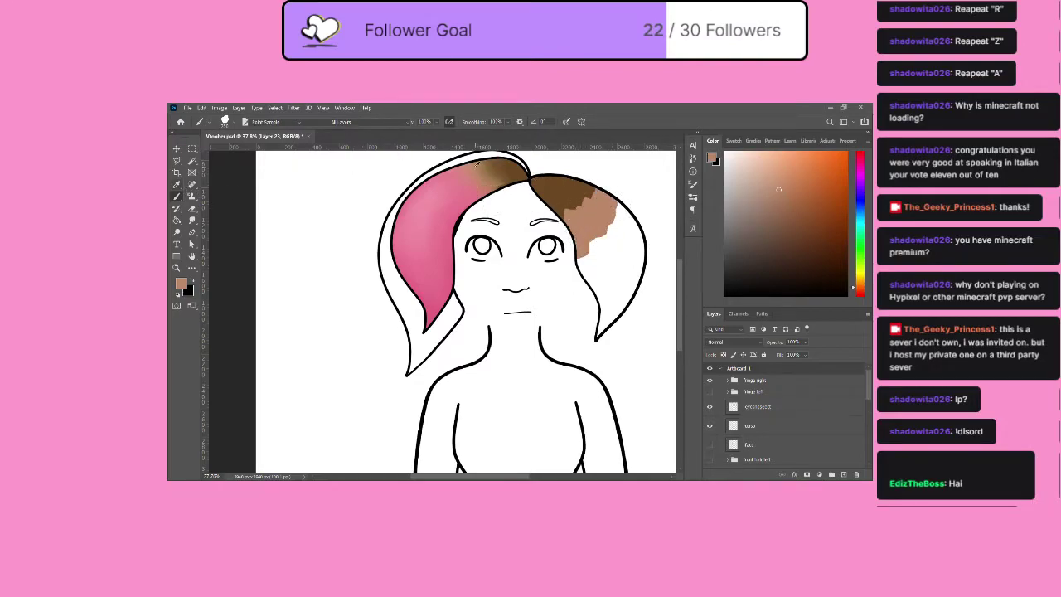
pyautogui.click(477, 164)
pyautogui.click(176, 198)
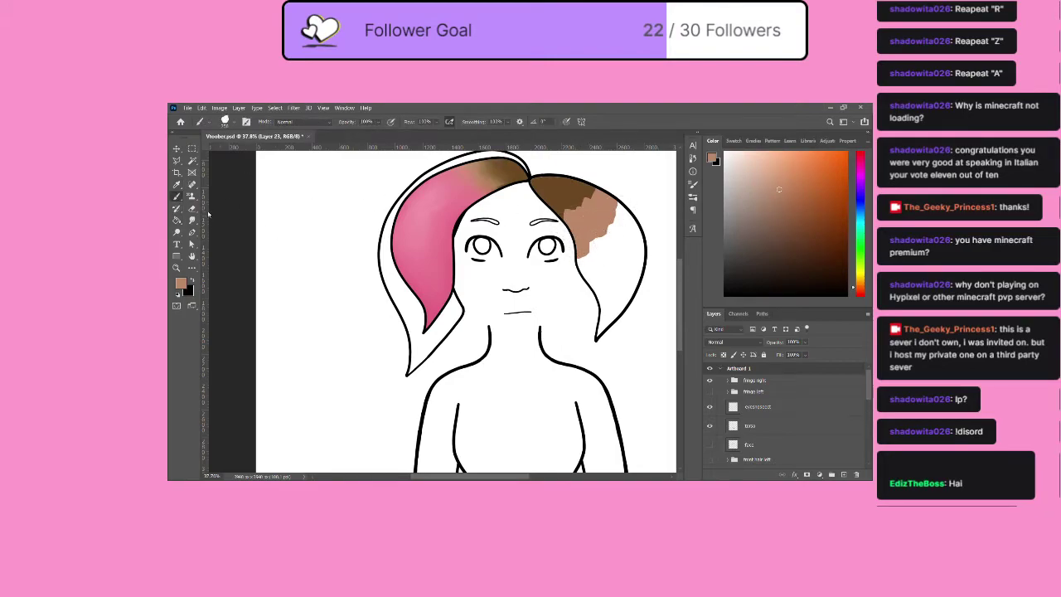
pyautogui.click(177, 186)
pyautogui.click(448, 202)
pyautogui.click(177, 196)
pyautogui.moveTo(574, 261)
pyautogui.mouseDown()
pyautogui.moveTo(600, 344)
pyautogui.moveTo(611, 327)
pyautogui.moveTo(590, 320)
pyautogui.moveTo(590, 283)
pyautogui.moveTo(615, 257)
pyautogui.moveTo(611, 248)
pyautogui.moveTo(596, 257)
pyautogui.moveTo(611, 249)
pyautogui.moveTo(600, 243)
pyautogui.moveTo(621, 204)
pyautogui.moveTo(656, 260)
pyautogui.moveTo(622, 251)
pyautogui.moveTo(646, 232)
pyautogui.mouseUp()
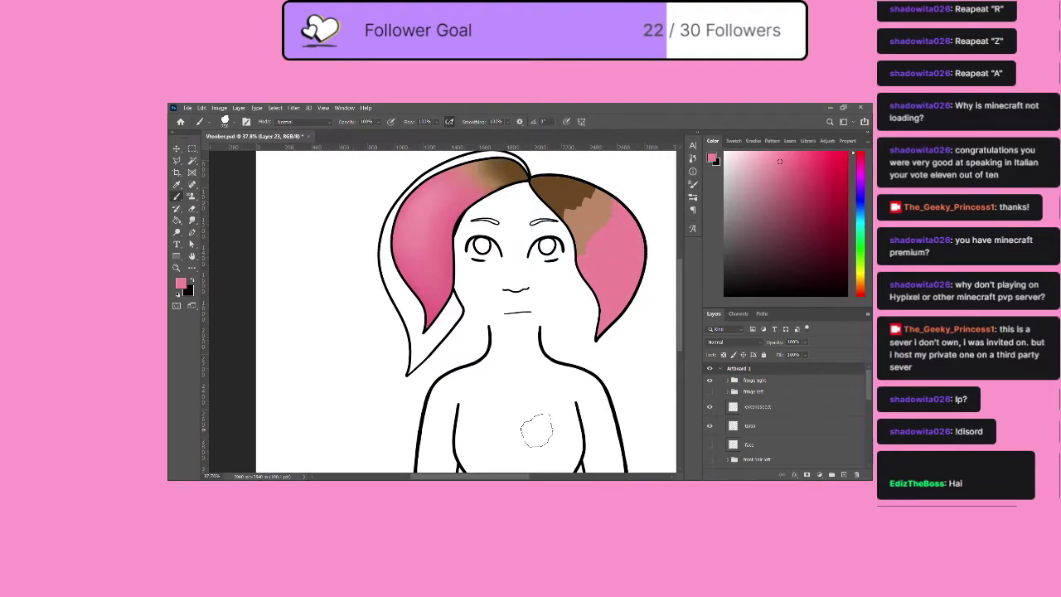
# Show the front hair right group, sample its darker pink and repaint the pink part of the top left hair.
pyautogui.scroll(-3, 721, 423)
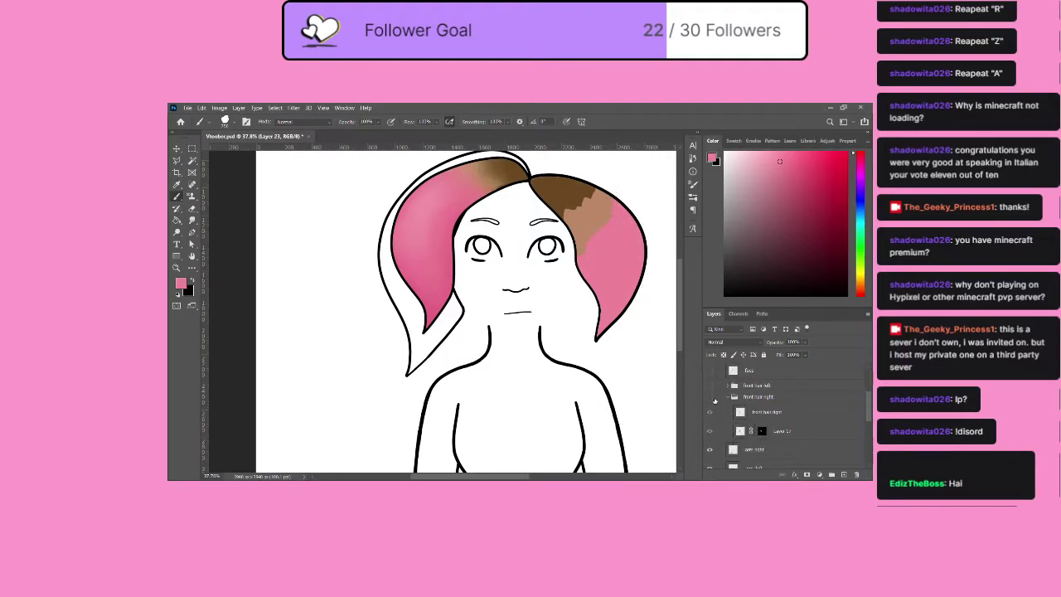
pyautogui.click(709, 398)
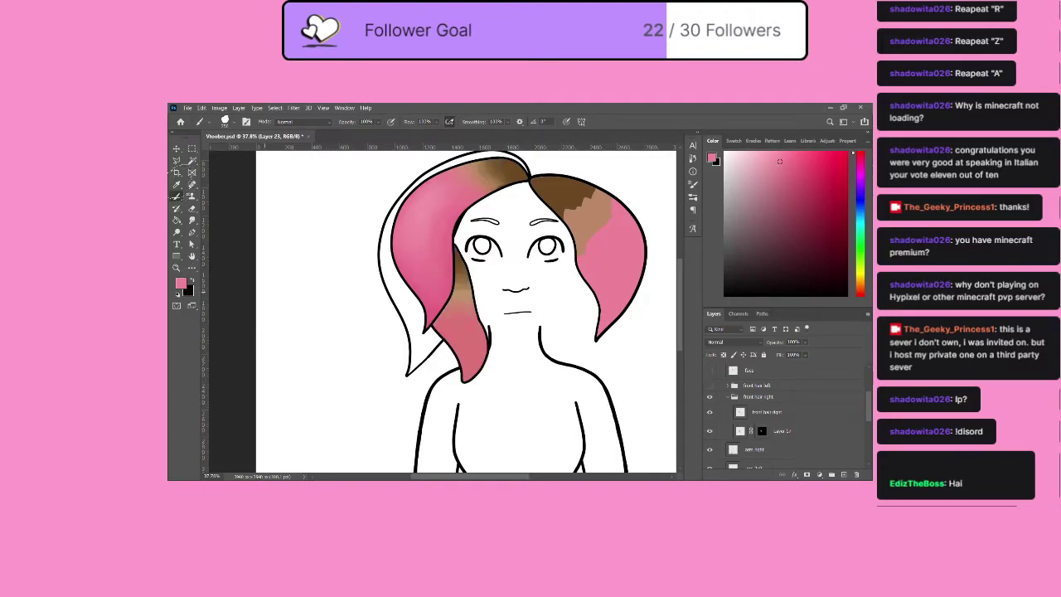
pyautogui.press('i')
pyautogui.click(471, 334)
pyautogui.press('b')
pyautogui.moveTo(597, 286)
pyautogui.mouseDown()
pyautogui.moveTo(626, 283)
pyautogui.moveTo(596, 313)
pyautogui.moveTo(618, 317)
pyautogui.moveTo(597, 334)
pyautogui.moveTo(589, 292)
pyautogui.moveTo(606, 262)
pyautogui.moveTo(578, 267)
pyautogui.moveTo(604, 247)
pyautogui.moveTo(597, 238)
pyautogui.moveTo(608, 222)
pyautogui.moveTo(587, 251)
pyautogui.moveTo(620, 203)
pyautogui.moveTo(610, 197)
pyautogui.moveTo(617, 247)
pyautogui.moveTo(588, 308)
pyautogui.moveTo(611, 320)
pyautogui.moveTo(638, 207)
pyautogui.mouseUp()
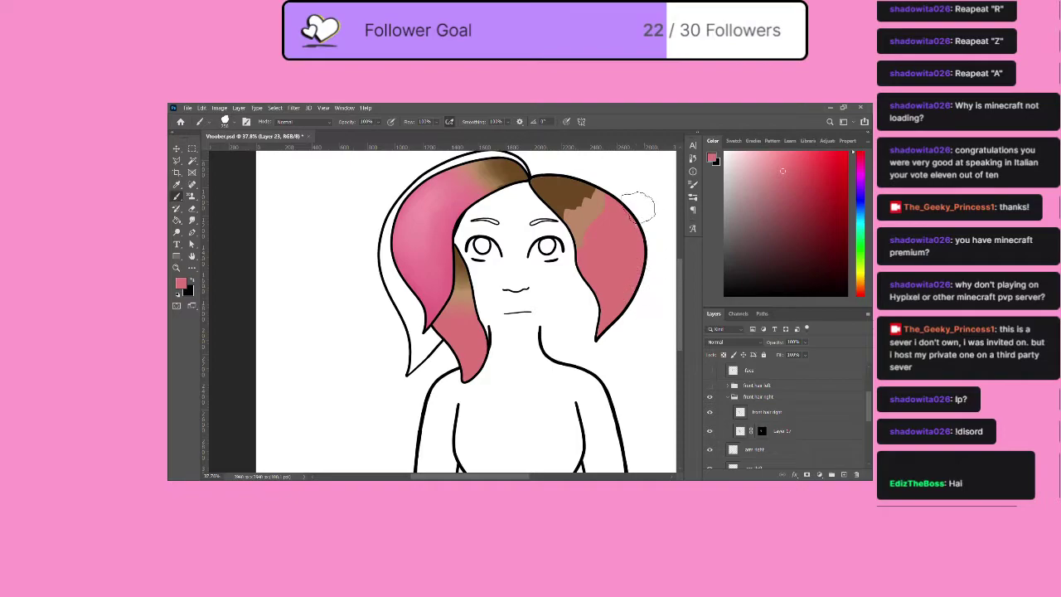
# Sample the tan of the front hair right strand and repaint the tan band between the brown and the pink.
pyautogui.press('i')
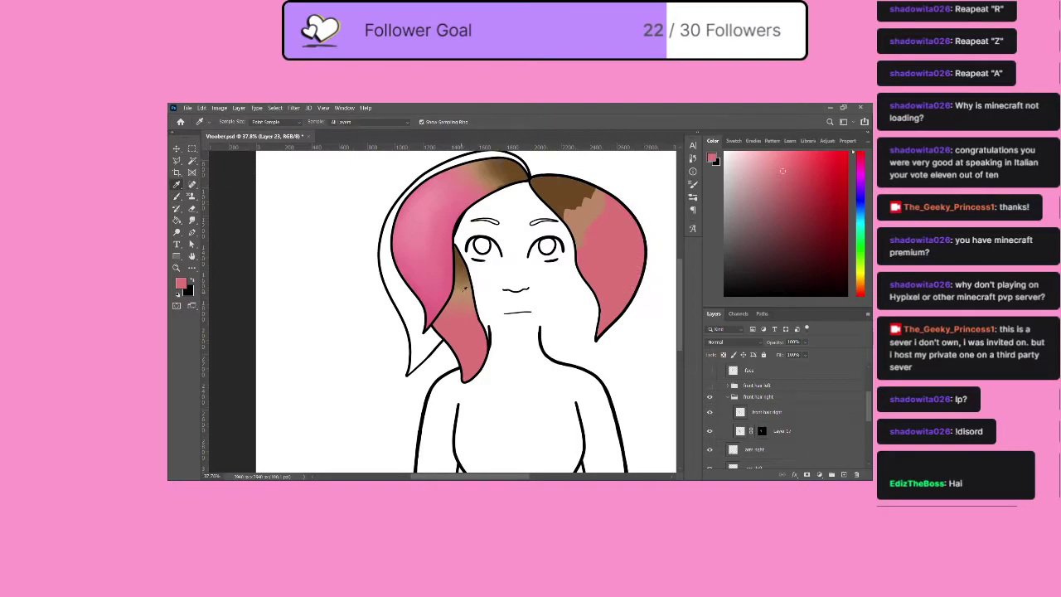
pyautogui.click(464, 290)
pyautogui.click(177, 196)
pyautogui.moveTo(585, 234)
pyautogui.mouseDown()
pyautogui.moveTo(567, 205)
pyautogui.moveTo(587, 220)
pyautogui.moveTo(618, 181)
pyautogui.mouseUp()
# Blend the brown, tan and pink borders of the top left hair with the Smudge tool.
pyautogui.click(193, 220)
pyautogui.moveTo(556, 211); pyautogui.dragTo(600, 182)
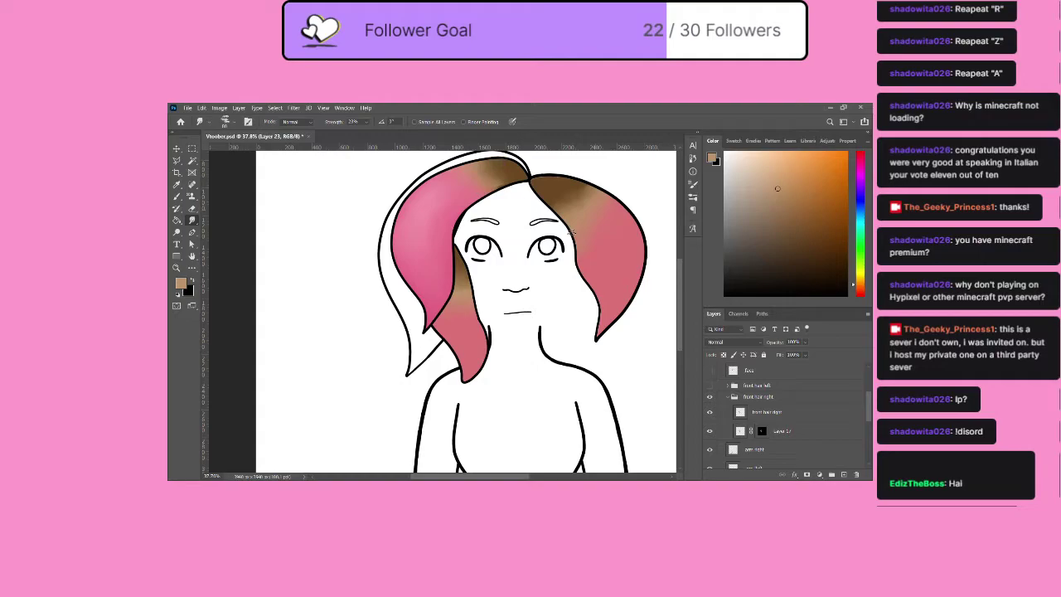
pyautogui.press('b')
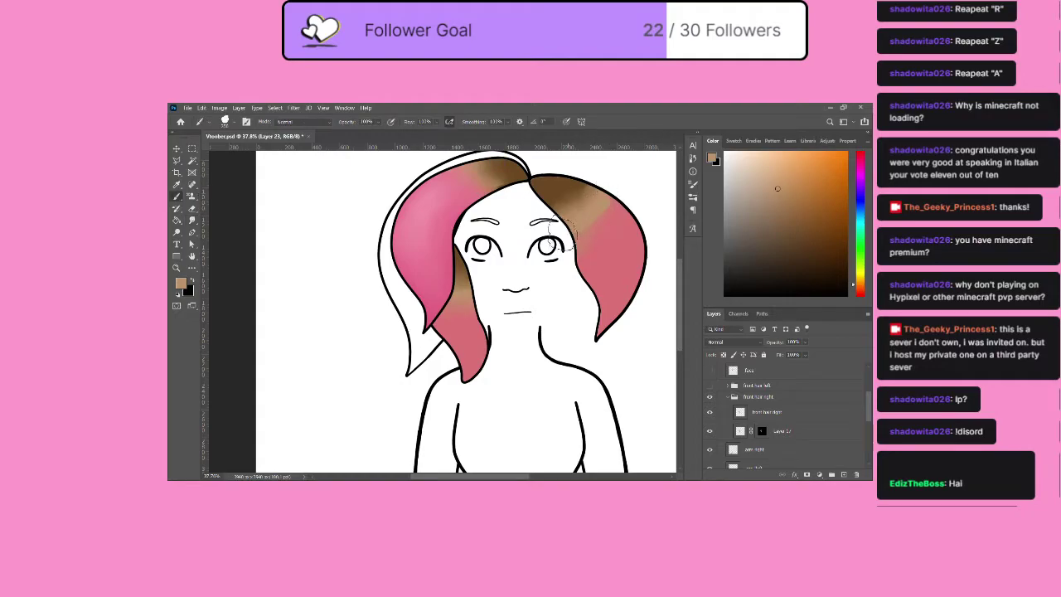
pyautogui.press('r')
pyautogui.press('r')
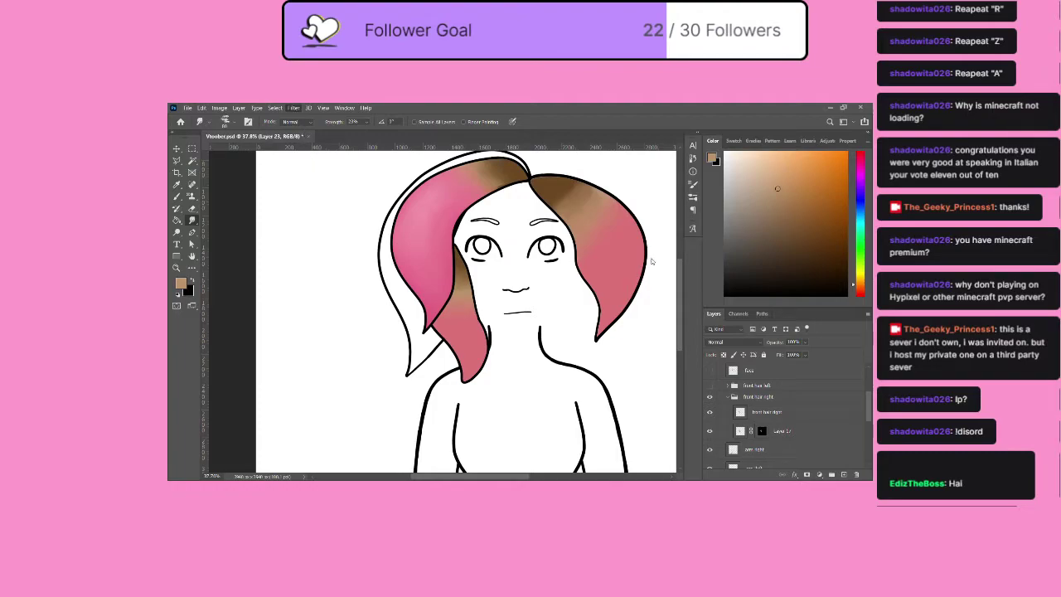
pyautogui.press('h')
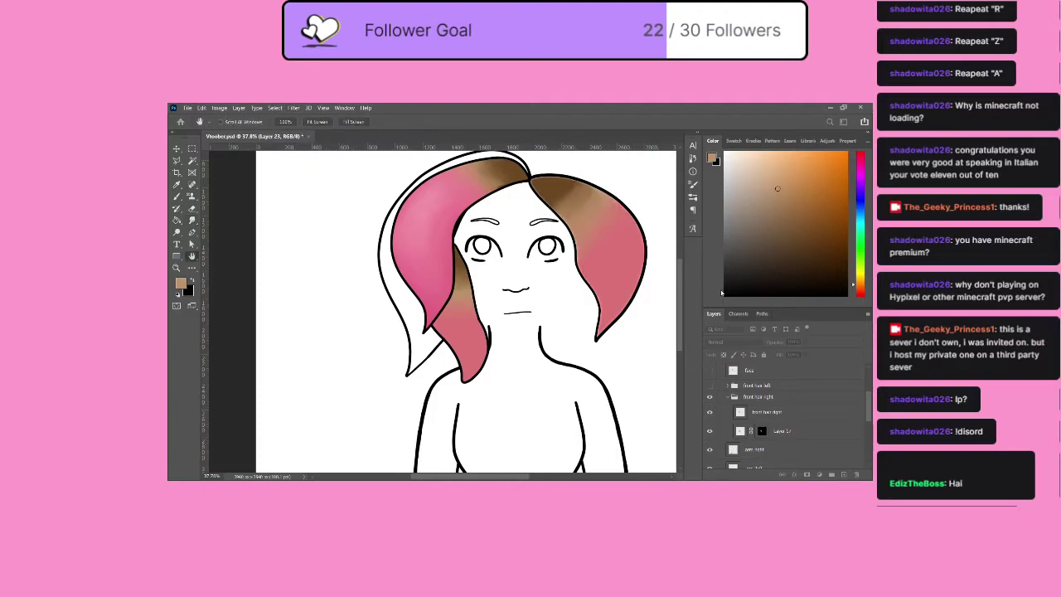
pyautogui.press('h')
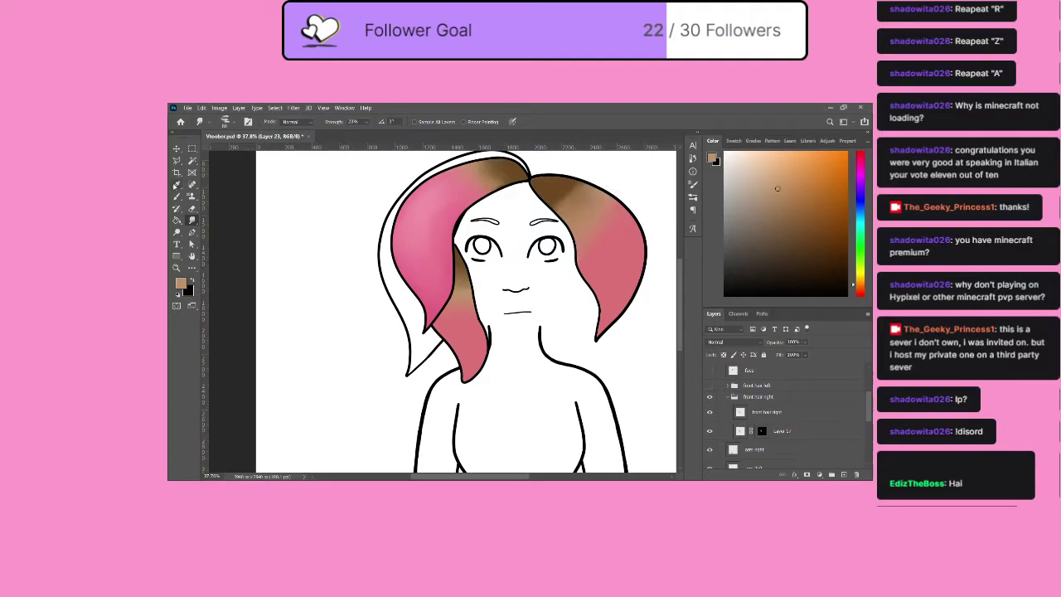
# Smooth the brown-to-tan transition near the hair parting further with the Smudge tool and touch up the tan band.
pyautogui.moveTo(555, 205); pyautogui.dragTo(592, 171)
pyautogui.moveTo(565, 210)
pyautogui.mouseDown()
pyautogui.moveTo(558, 204)
pyautogui.moveTo(576, 193)
pyautogui.mouseUp()
pyautogui.click(178, 196)
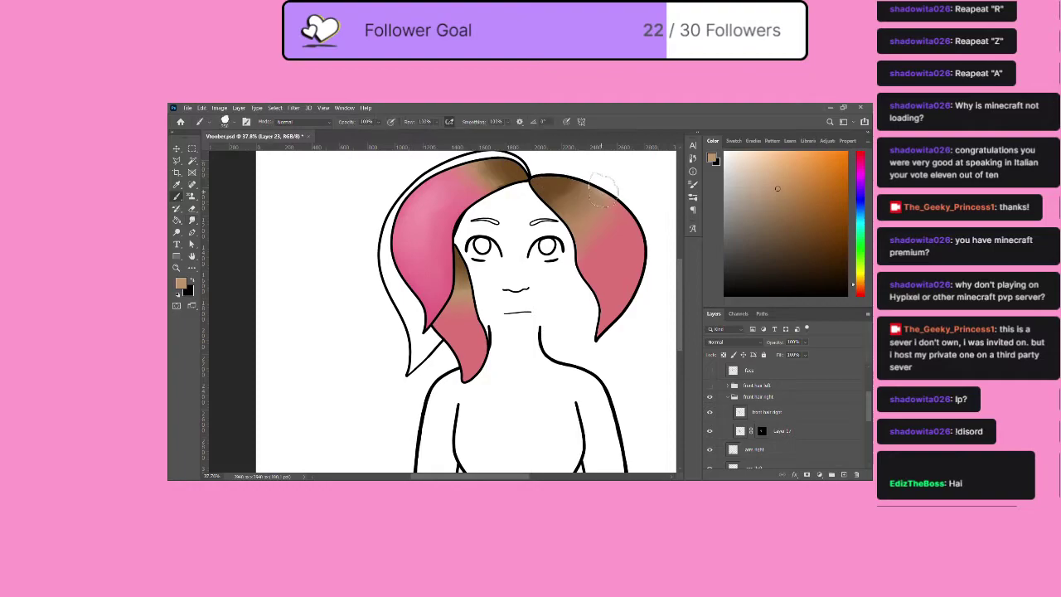
pyautogui.click(194, 220)
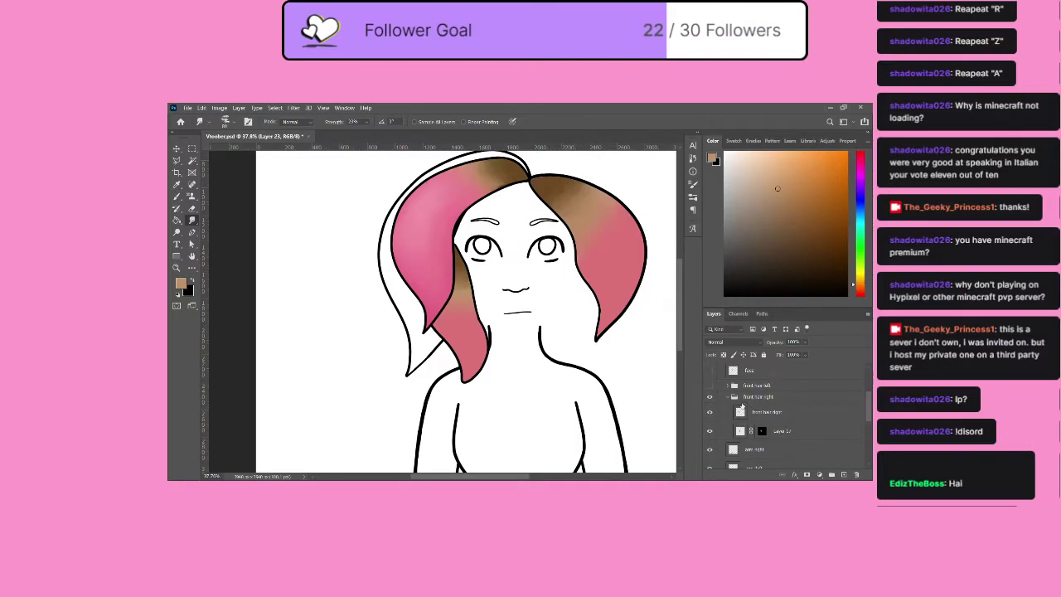
# Hide the fringe right and front hair right groups and collapse the top left group.
pyautogui.scroll(1, 738, 399)
pyautogui.scroll(3, 720, 389)
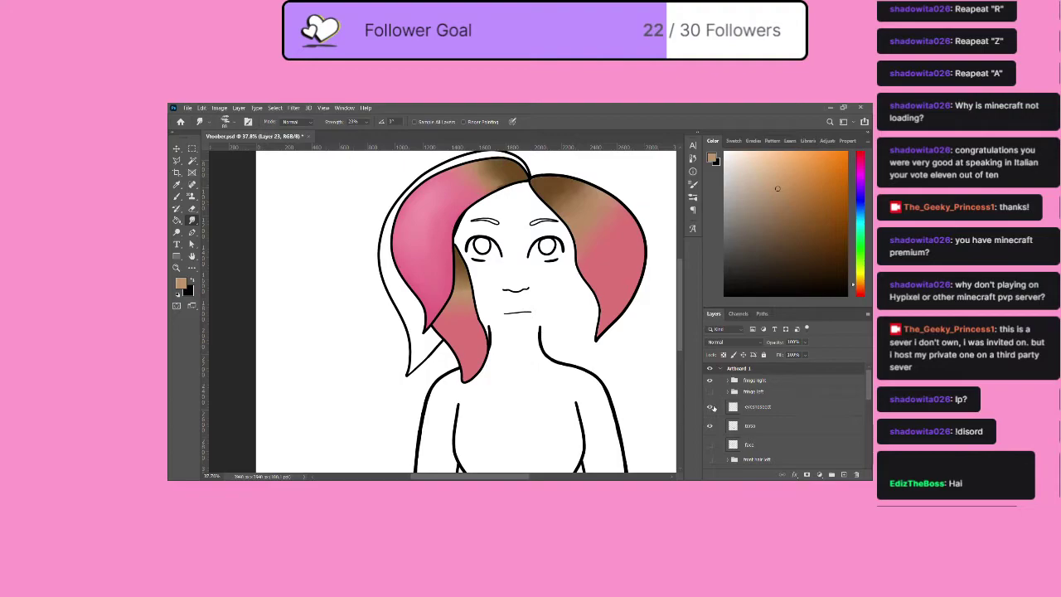
pyautogui.click(709, 381)
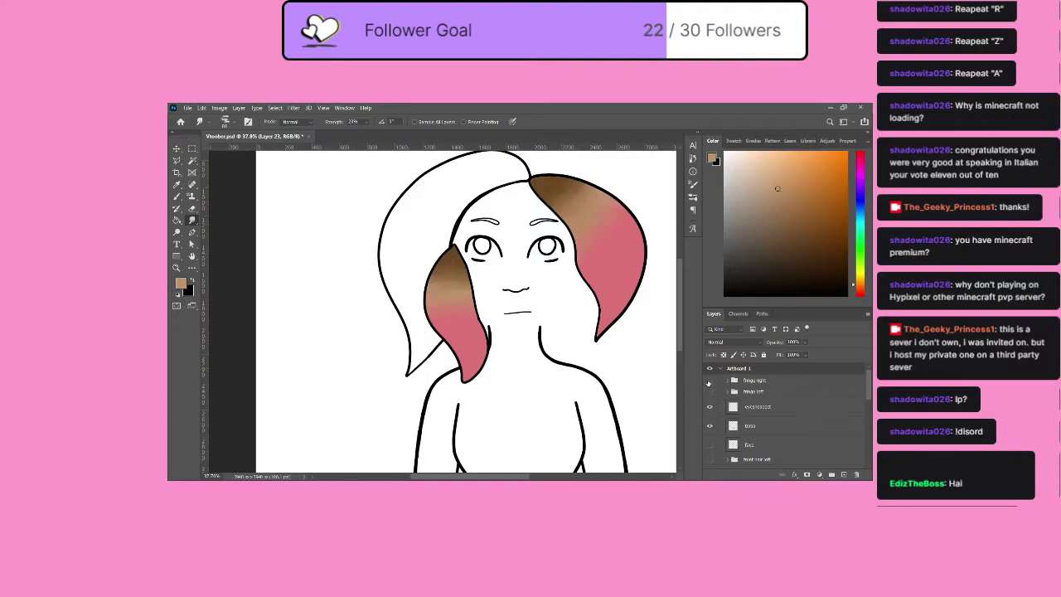
pyautogui.scroll(-3, 721, 397)
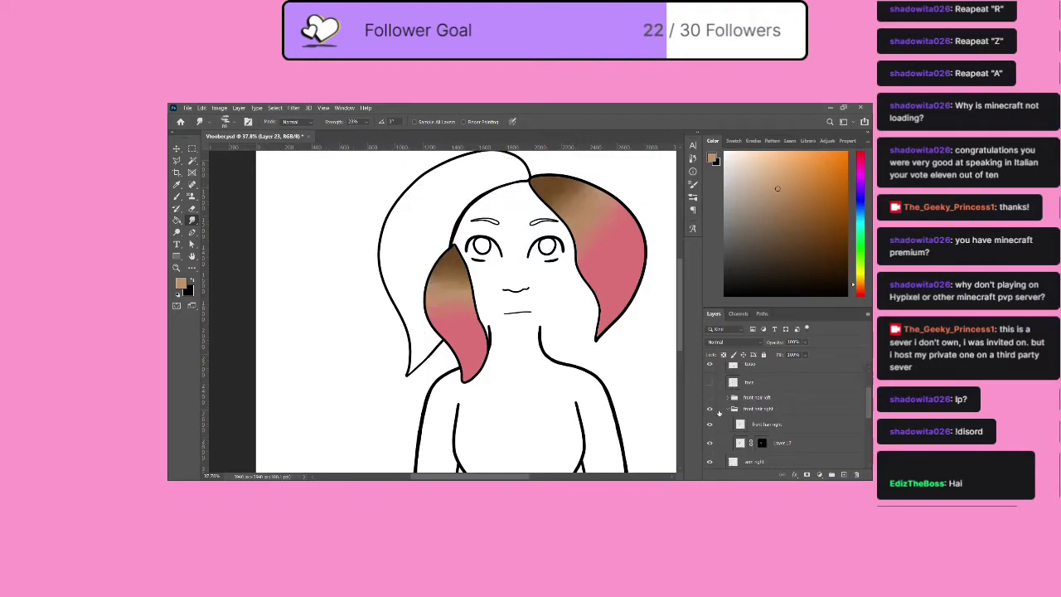
pyautogui.click(710, 411)
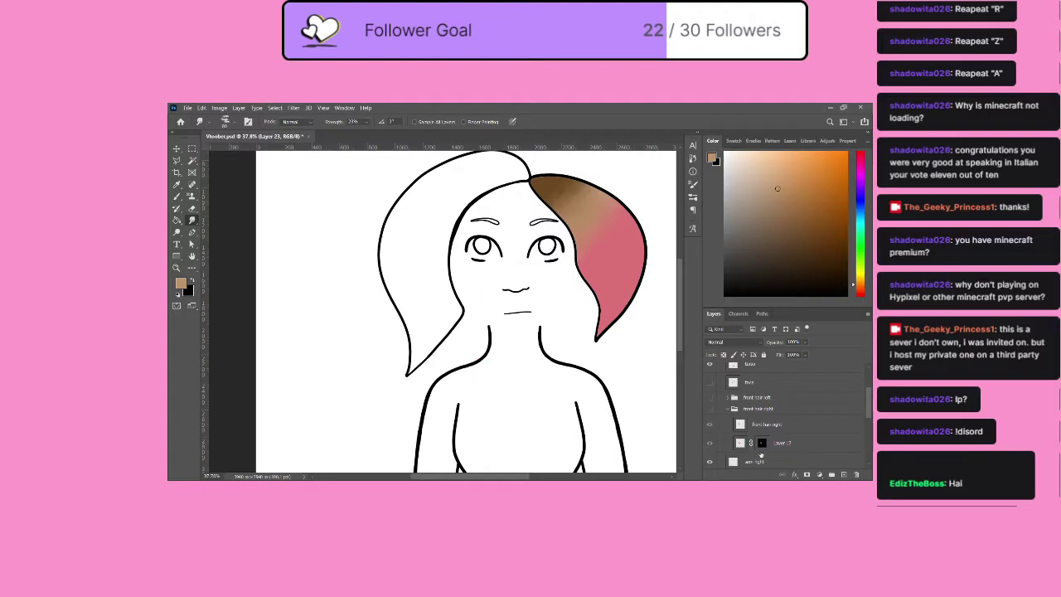
pyautogui.scroll(-3, 734, 379)
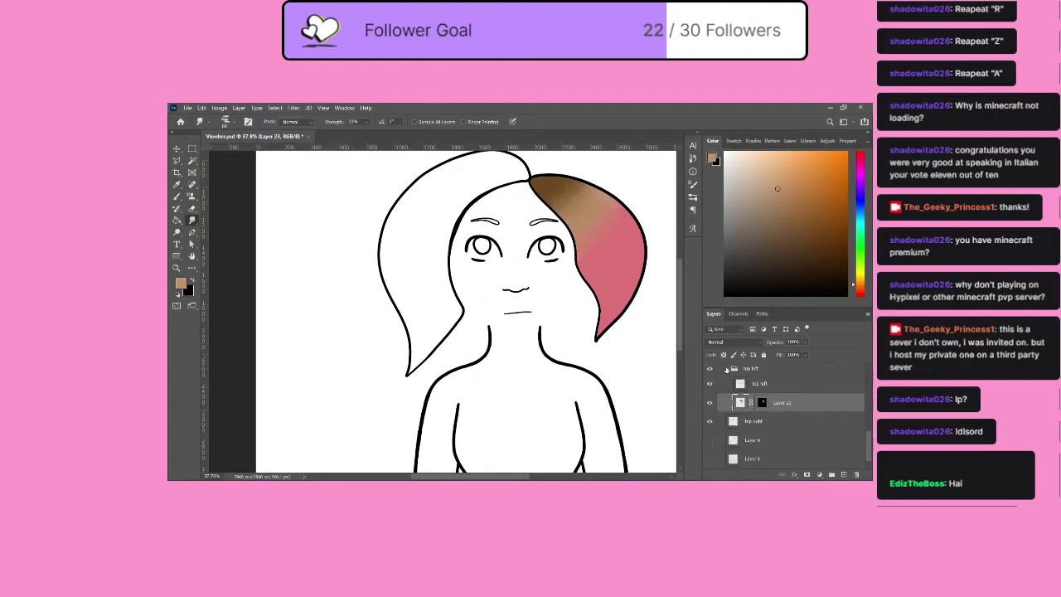
pyautogui.click(726, 369)
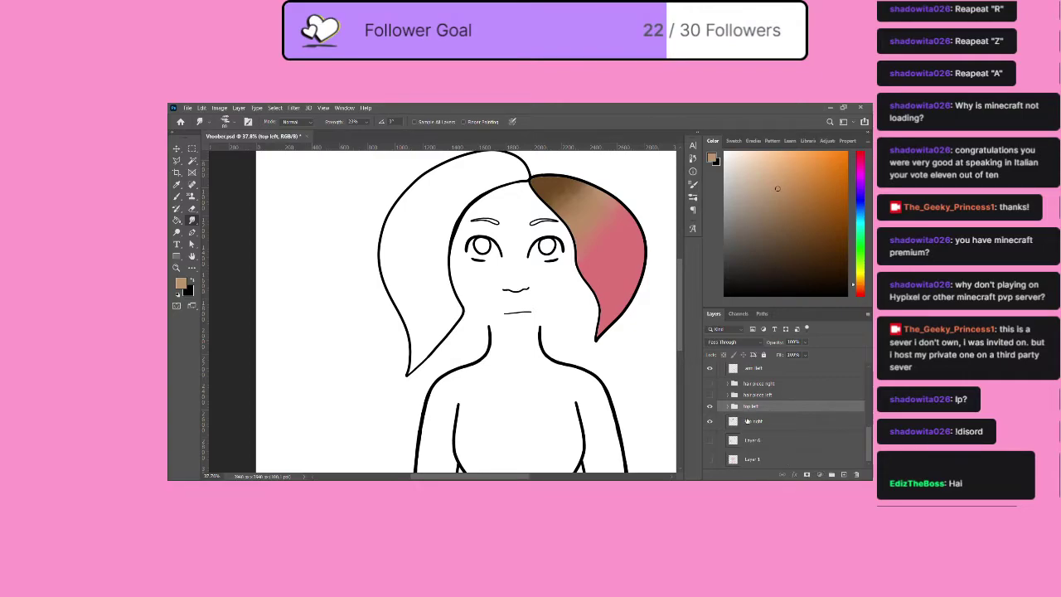
# Add a layer mask to the top right layer.
pyautogui.click(747, 421)
pyautogui.click(807, 476)
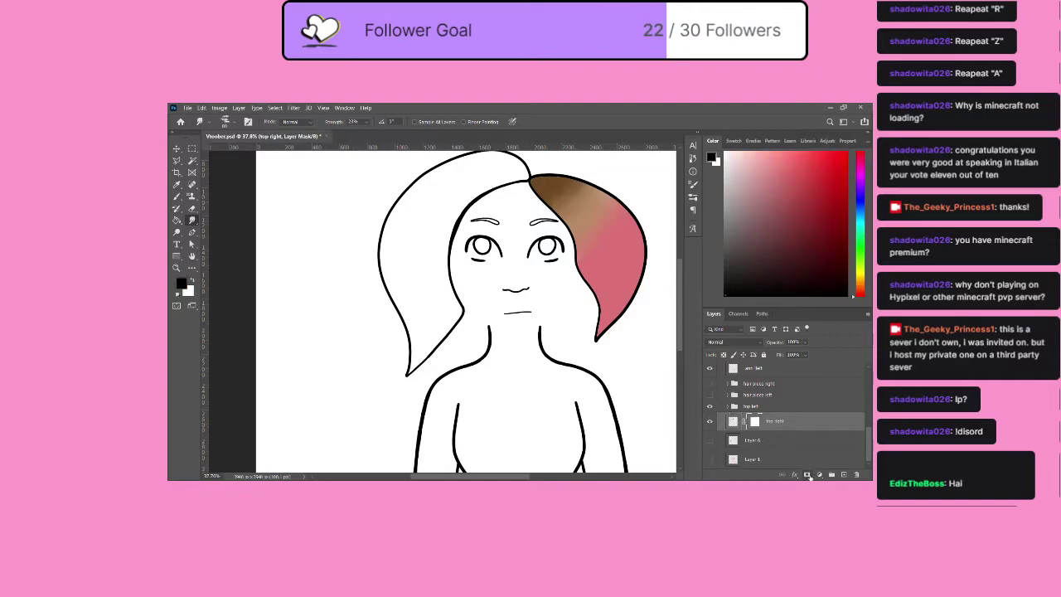
# Undo the layer mask and place the top right line art in a new group named "top right".
pyautogui.hotkey('ctrl', 'z')
pyautogui.click(831, 475)
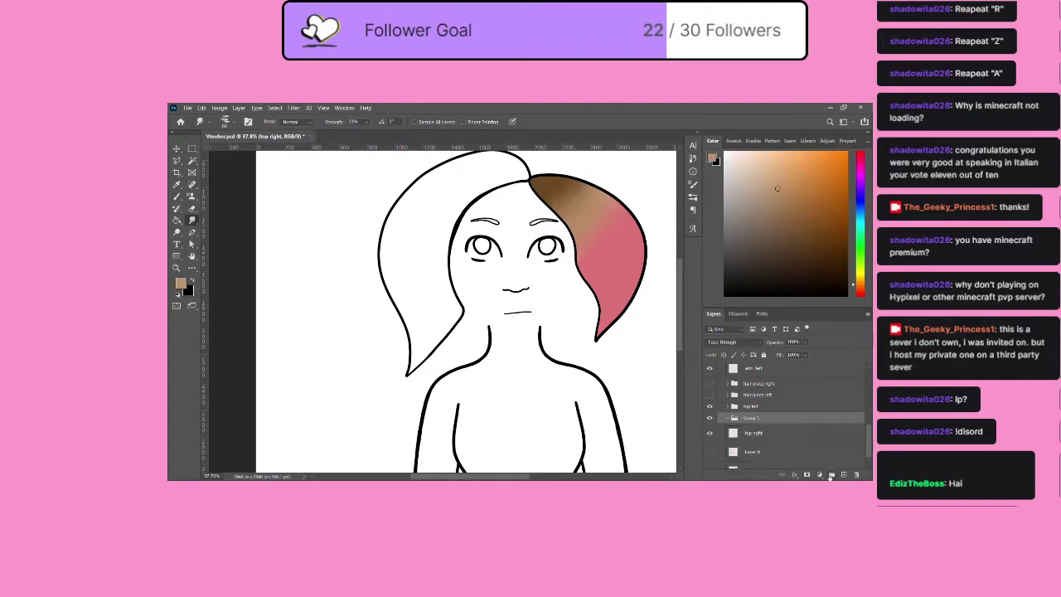
pyautogui.doubleClick(750, 417)
pyautogui.write('top right')
pyautogui.moveTo(755, 434); pyautogui.dragTo(756, 419)
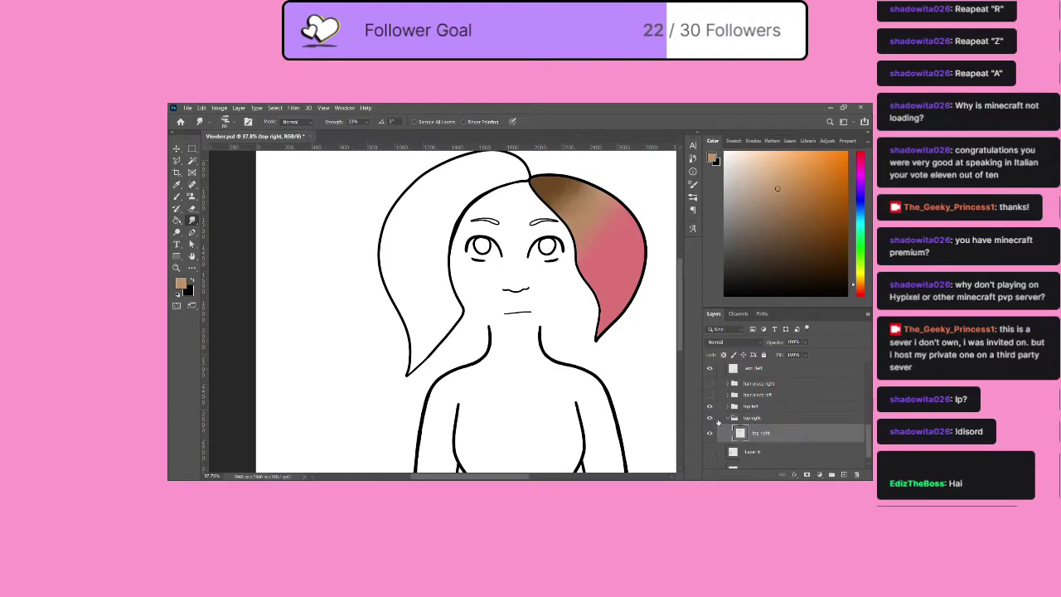
# Add a new layer beneath the top right line art and select the inside of the hair outline with the Magic Wand.
pyautogui.click(842, 474)
pyautogui.click(751, 452)
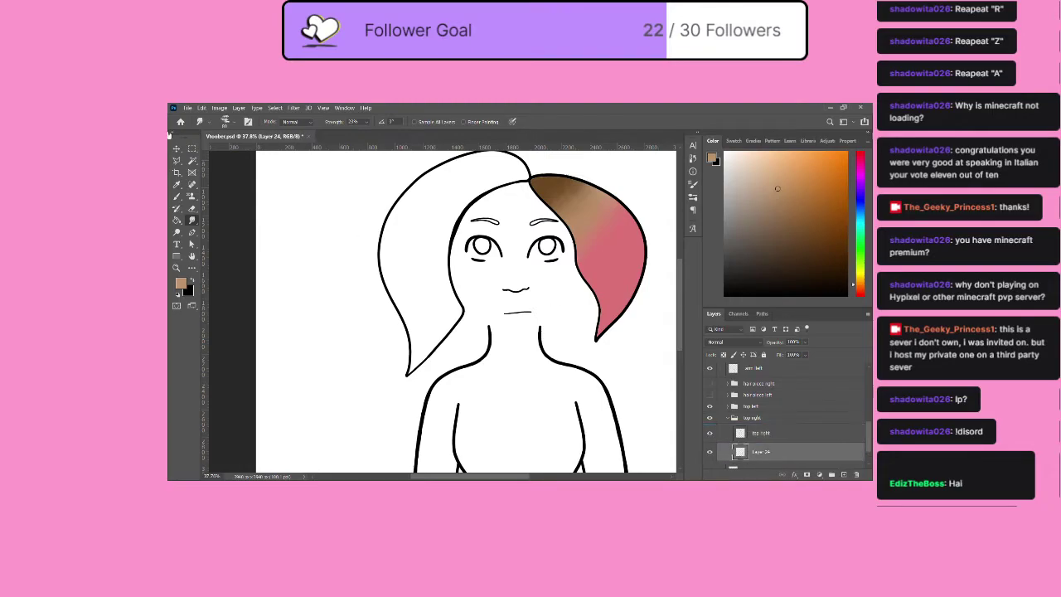
pyautogui.press('w')
pyautogui.click(405, 209)
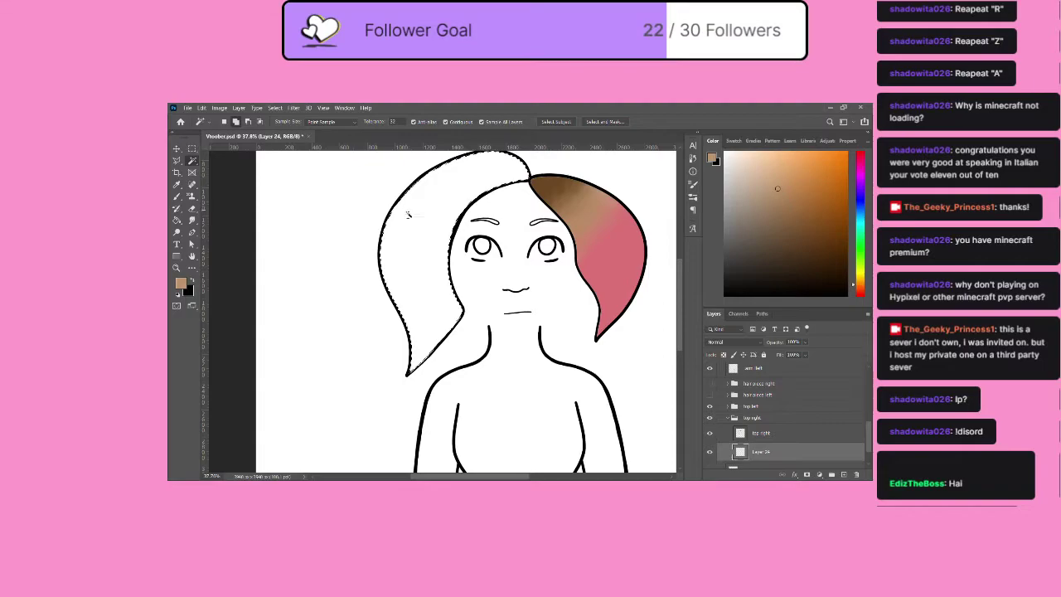
# Brush a tan band across the upper part of the top right hair and paint sampled brown from there to the parting.
pyautogui.click(177, 197)
pyautogui.moveTo(438, 175)
pyautogui.mouseDown()
pyautogui.moveTo(462, 164)
pyautogui.moveTo(427, 201)
pyautogui.moveTo(485, 170)
pyautogui.moveTo(456, 211)
pyautogui.mouseUp()
pyautogui.click(177, 184)
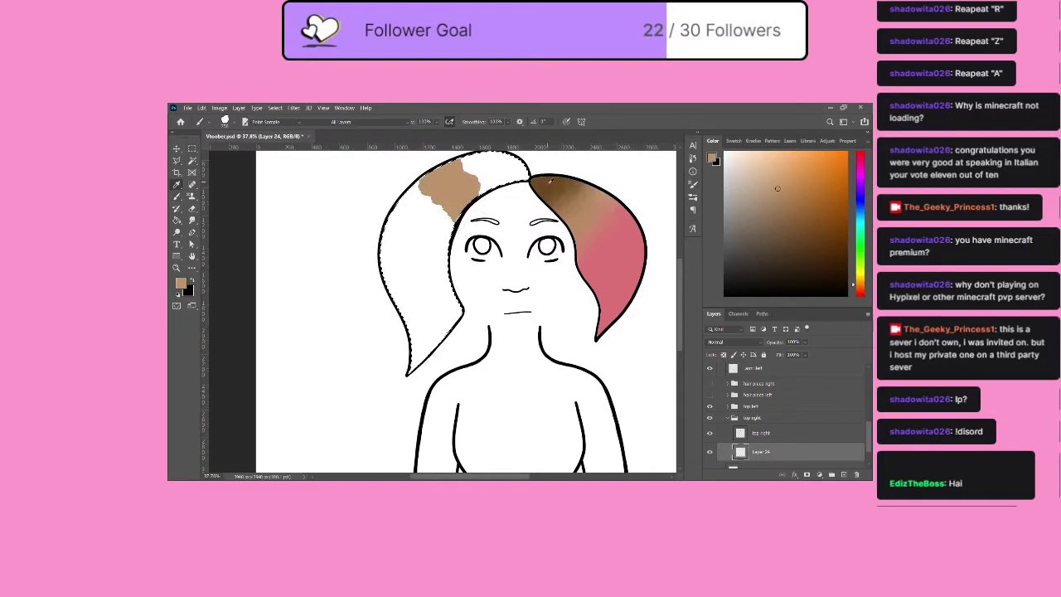
pyautogui.click(549, 181)
pyautogui.moveTo(479, 165)
pyautogui.mouseDown()
pyautogui.moveTo(460, 187)
pyautogui.moveTo(514, 155)
pyautogui.moveTo(539, 158)
pyautogui.moveTo(498, 189)
pyautogui.moveTo(516, 182)
pyautogui.moveTo(537, 164)
pyautogui.moveTo(478, 197)
pyautogui.moveTo(496, 170)
pyautogui.moveTo(464, 189)
pyautogui.moveTo(472, 169)
pyautogui.moveTo(530, 330)
pyautogui.moveTo(446, 170)
pyautogui.moveTo(471, 168)
pyautogui.moveTo(483, 192)
pyautogui.mouseUp()
pyautogui.click(191, 219)
pyautogui.hotkey('ctrl', 'z')
pyautogui.press('i')
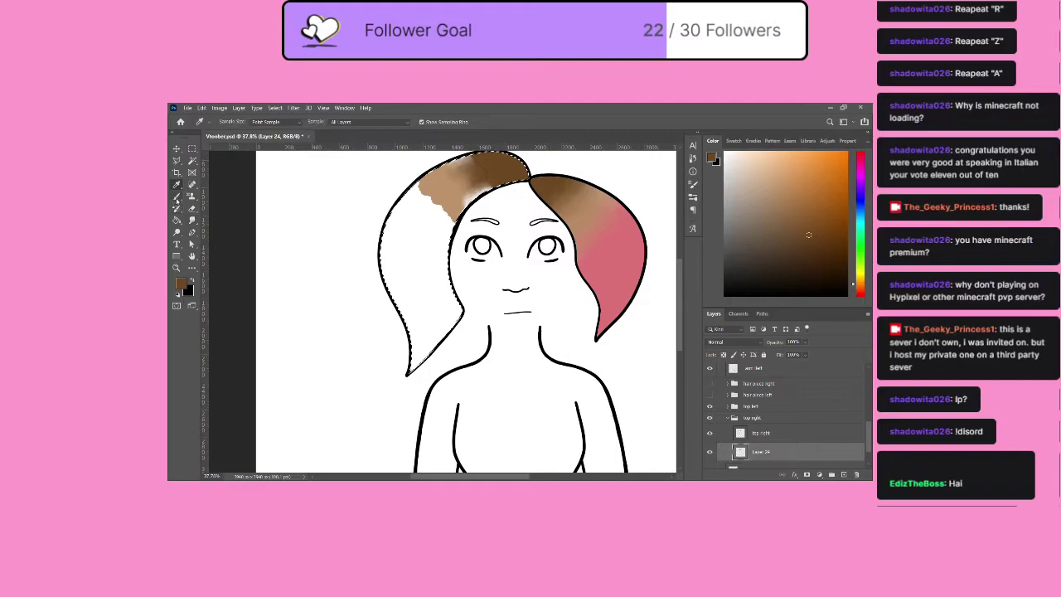
pyautogui.press('b')
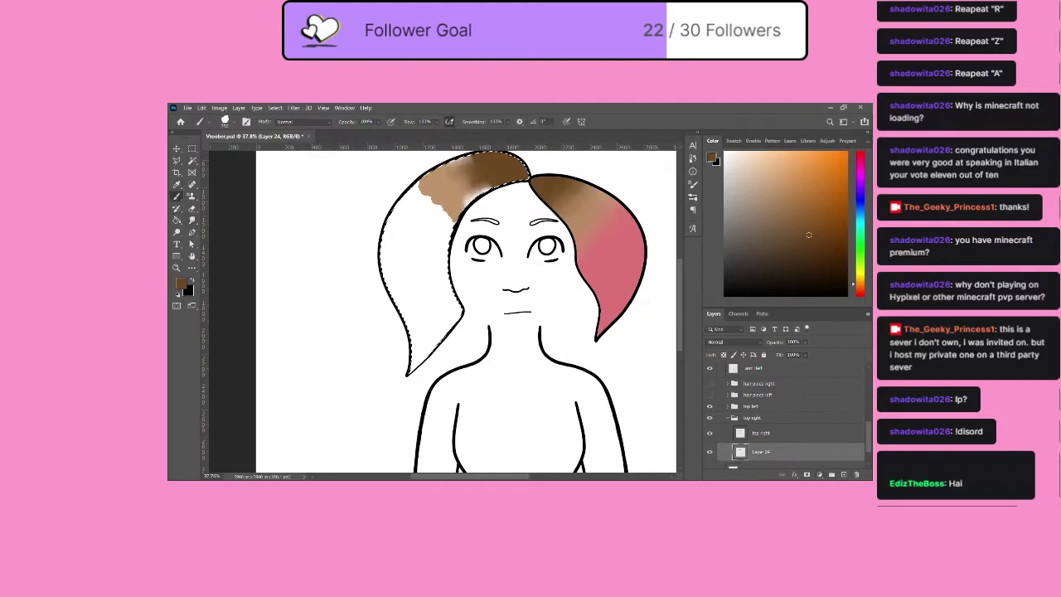
# Mask the new colour layer to the hair selection and repaint the brown area near the parting on the layer itself.
pyautogui.click(807, 474)
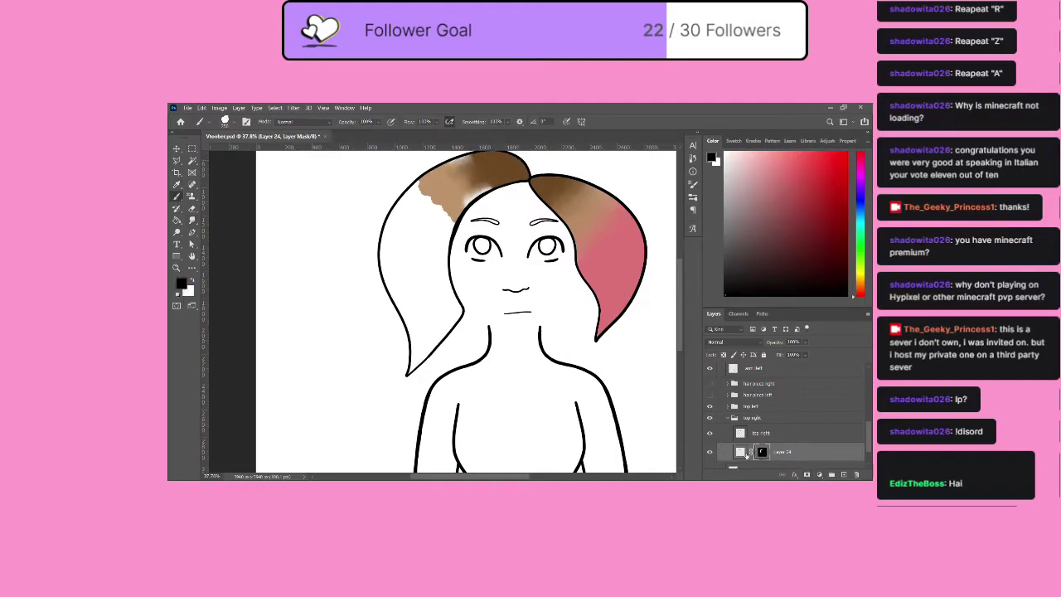
pyautogui.hotkey('ctrl', 'z')
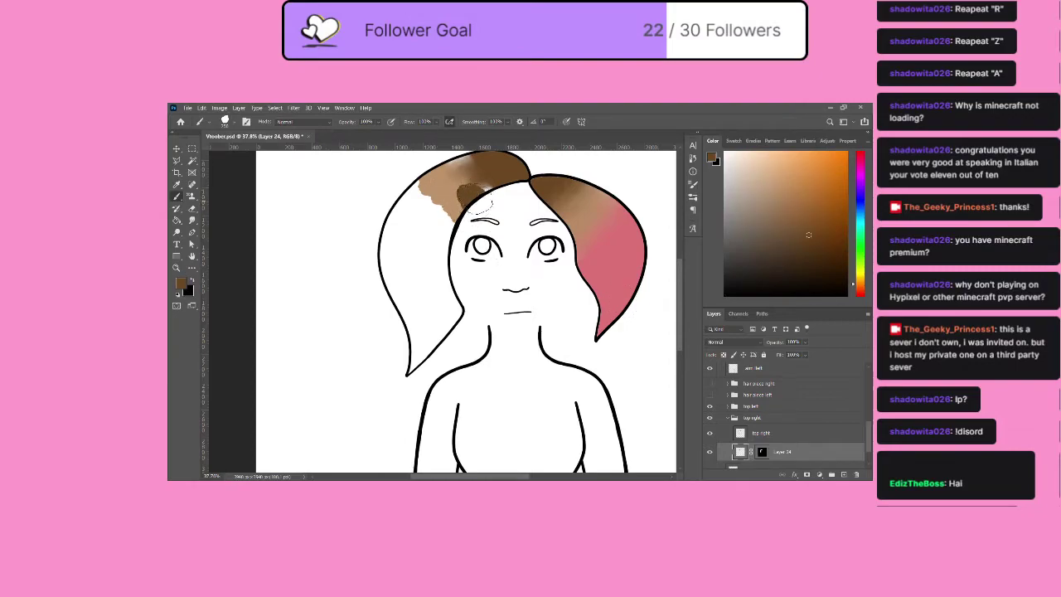
pyautogui.moveTo(489, 176)
pyautogui.mouseDown()
pyautogui.moveTo(467, 159)
pyautogui.moveTo(507, 203)
pyautogui.moveTo(461, 169)
pyautogui.mouseUp()
# Sample a pinkish tan from the top left hair and brush it beside the brown area of the top right hair.
pyautogui.click(177, 184)
pyautogui.click(603, 204)
pyautogui.press('b')
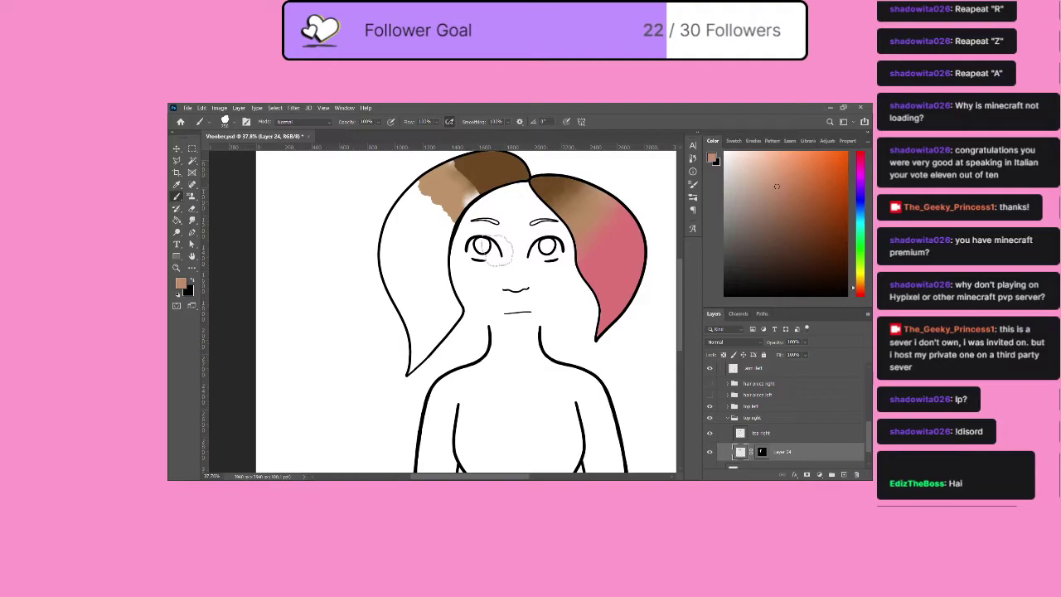
pyautogui.moveTo(464, 198); pyautogui.dragTo(460, 152)
# Sample the pink from the top left hair and fill the rest of the top right hair with it.
pyautogui.press('i')
pyautogui.click(623, 279)
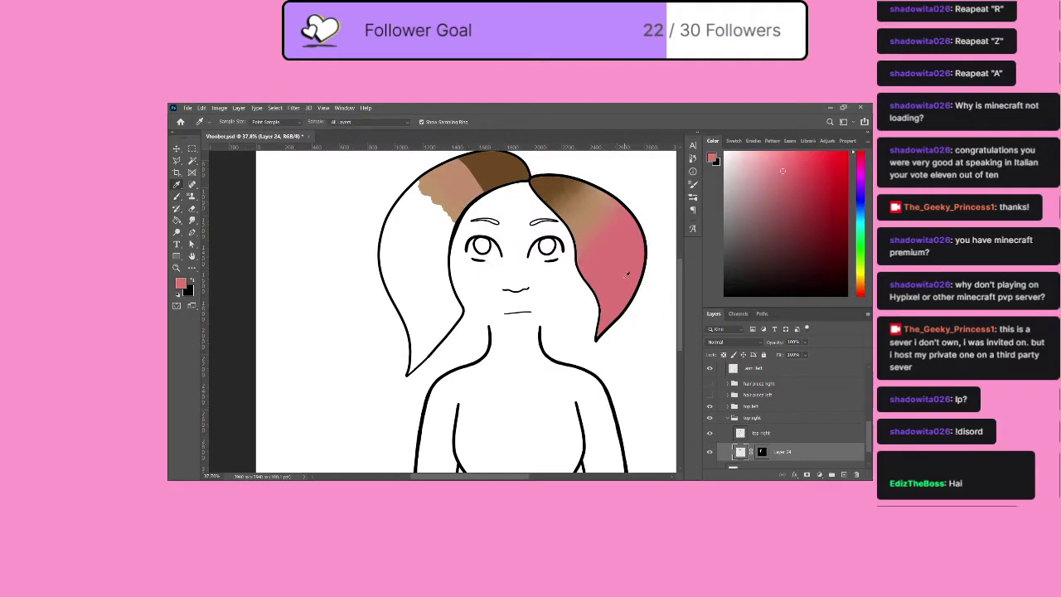
pyautogui.press('g')
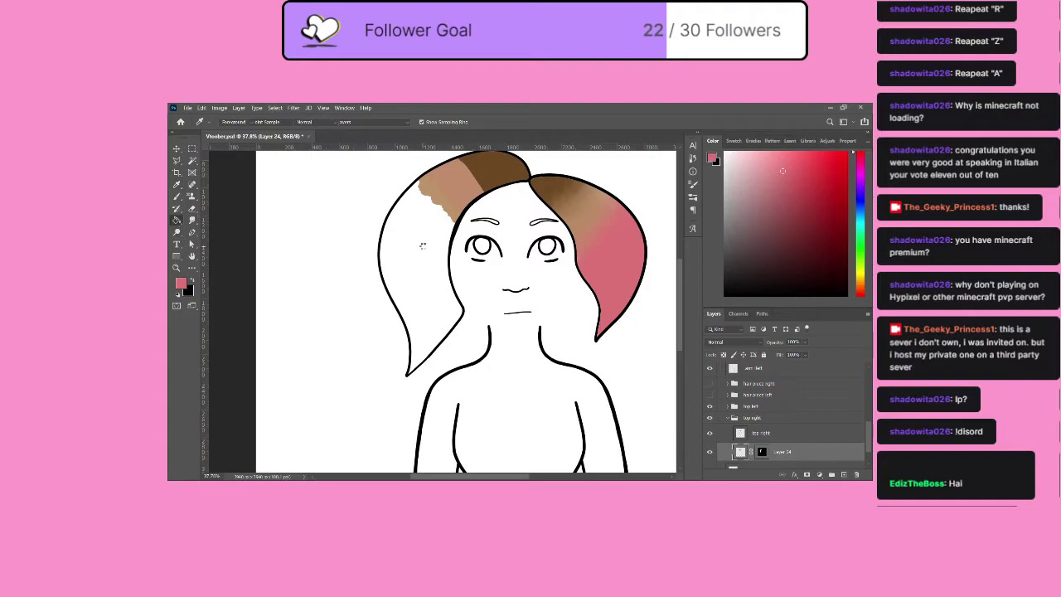
pyautogui.click(431, 252)
# Blend the colour borders of the top right hair with the Smudge tool, touching up the brown near the parting.
pyautogui.click(177, 196)
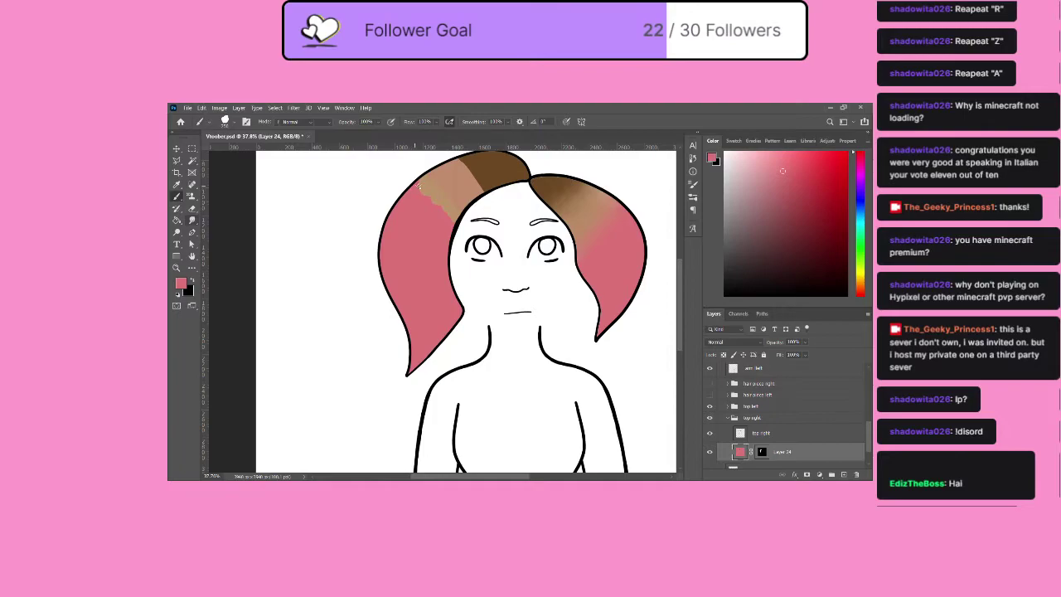
pyautogui.press('r')
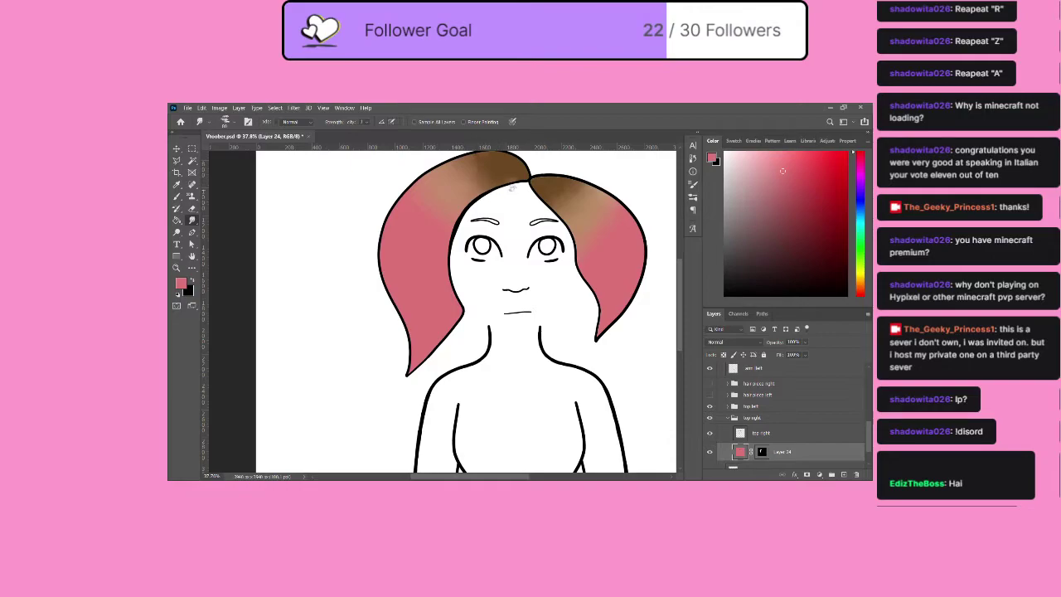
pyautogui.click(177, 185)
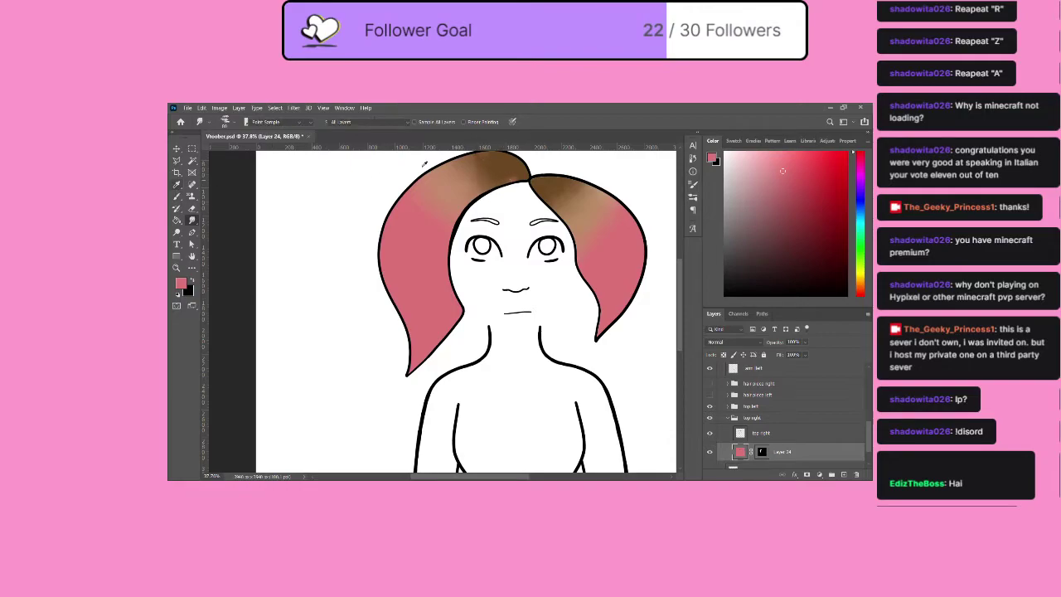
pyautogui.click(501, 165)
pyautogui.press('b')
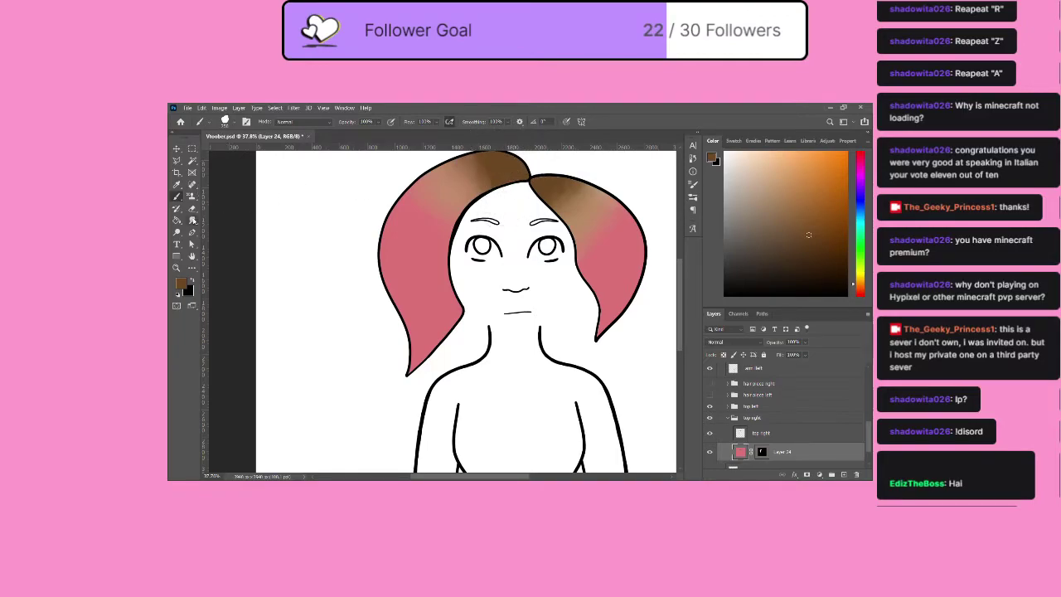
pyautogui.press('r')
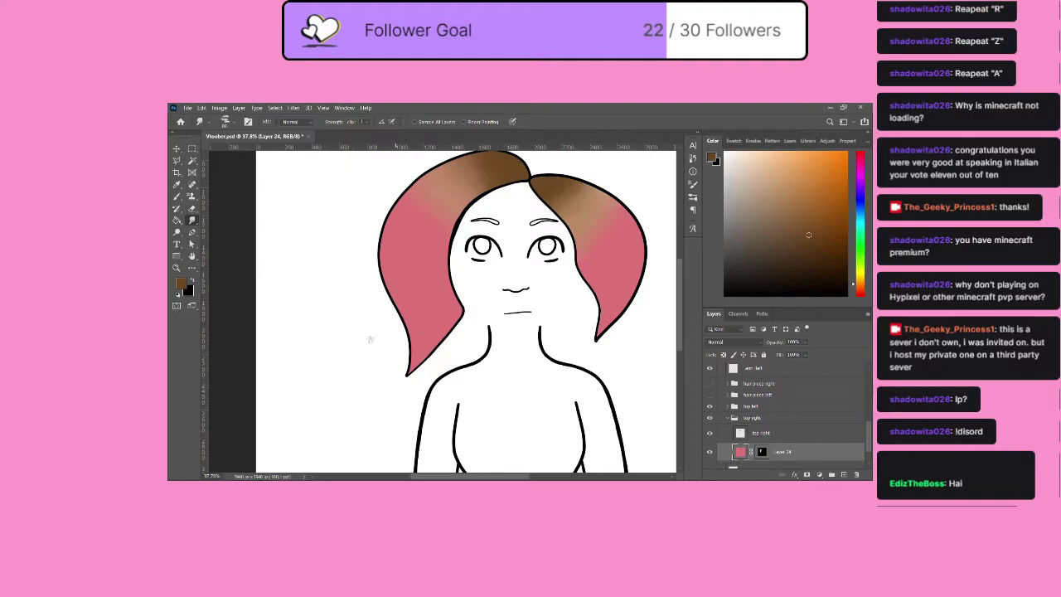
# Show the hair piece right, hair piece left, front hair right and front hair left groups.
pyautogui.scroll(1, 727, 406)
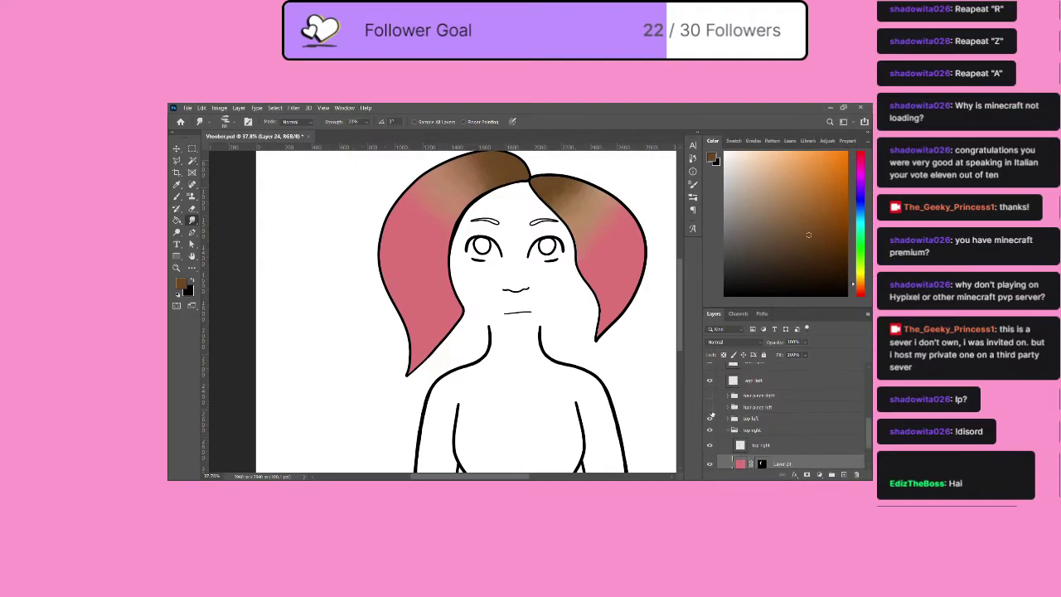
pyautogui.click(710, 396)
pyautogui.click(710, 407)
pyautogui.scroll(4, 718, 419)
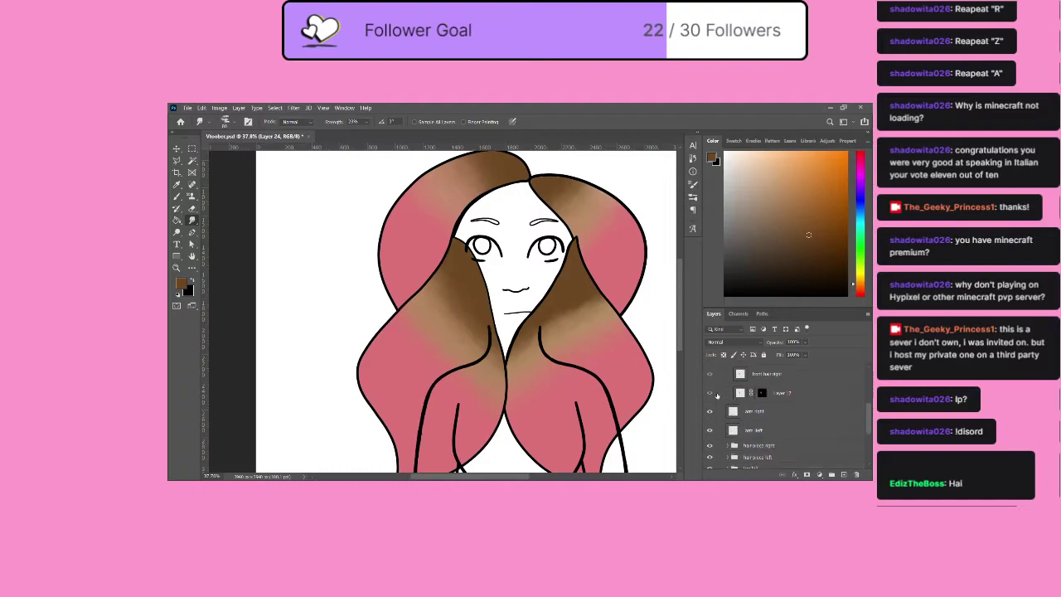
pyautogui.click(710, 418)
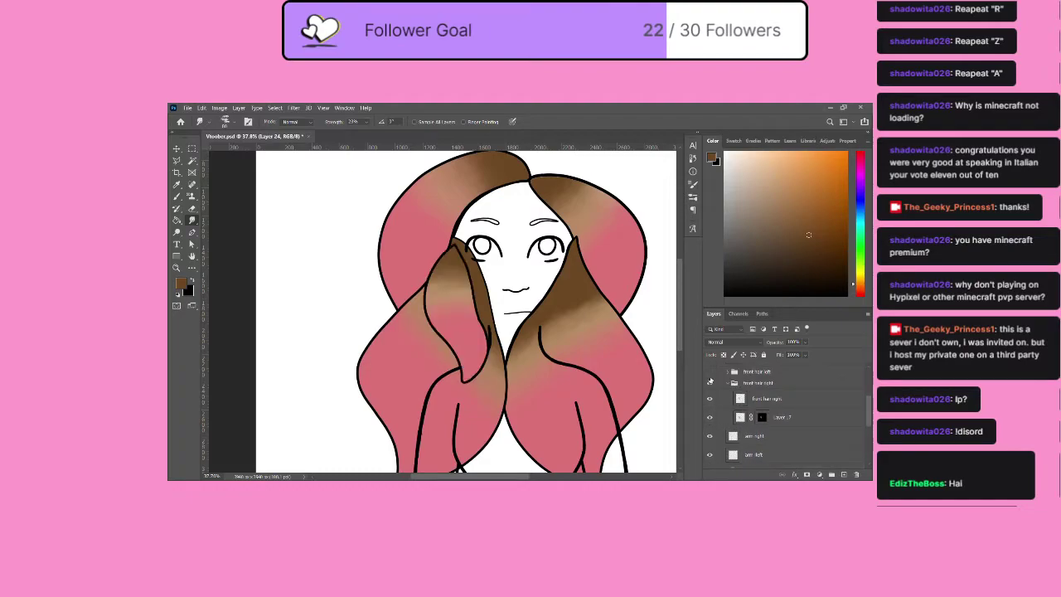
pyautogui.click(709, 372)
# Show the fringe left group and the face layer, and toggle the fringe right group on and off.
pyautogui.scroll(3, 709, 381)
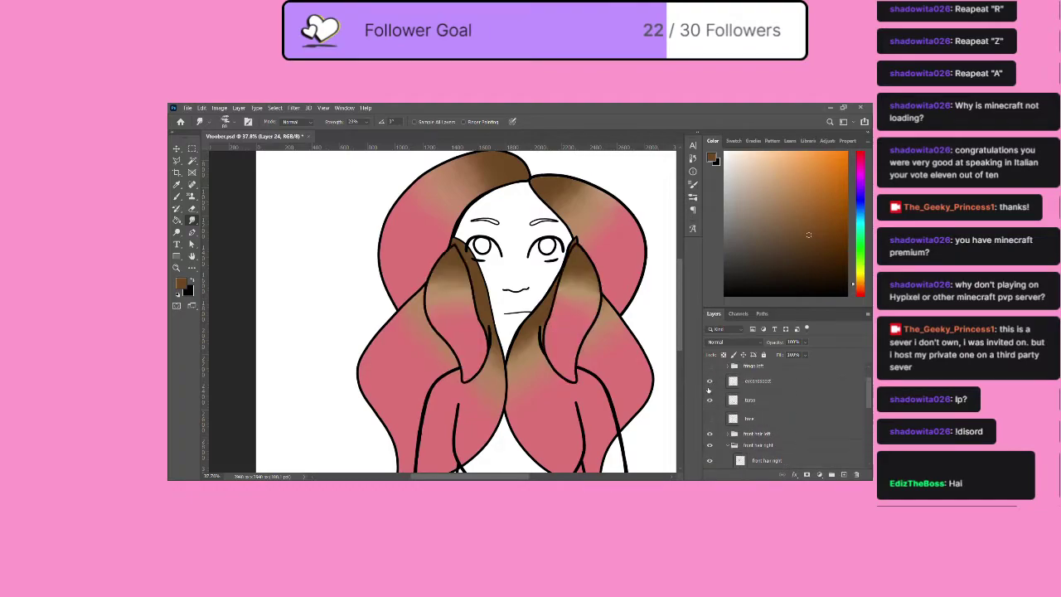
pyautogui.click(710, 367)
pyautogui.click(709, 419)
pyautogui.scroll(2, 710, 421)
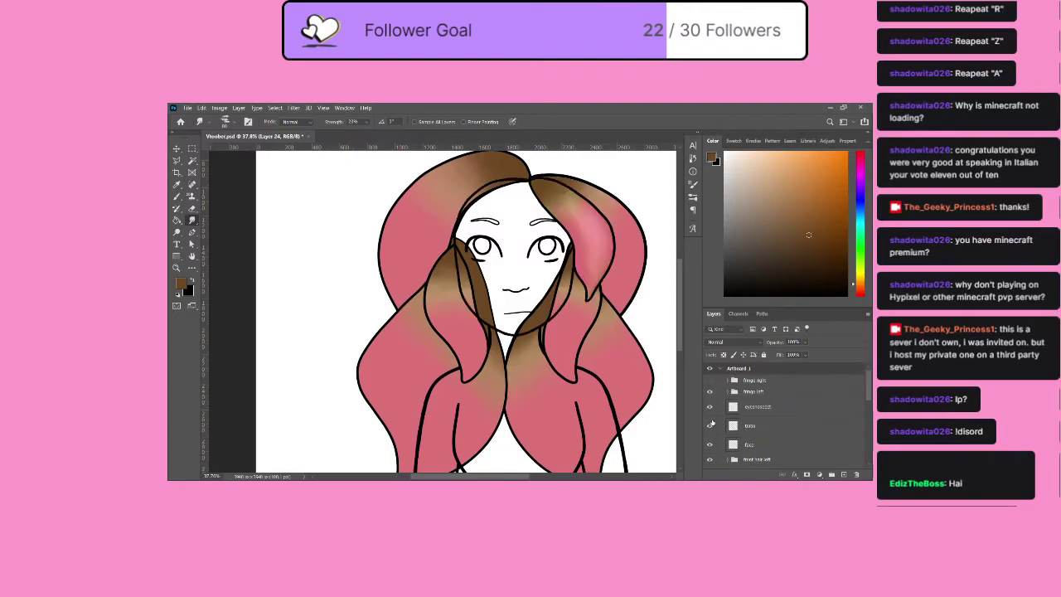
pyautogui.click(709, 380)
pyautogui.click(709, 381)
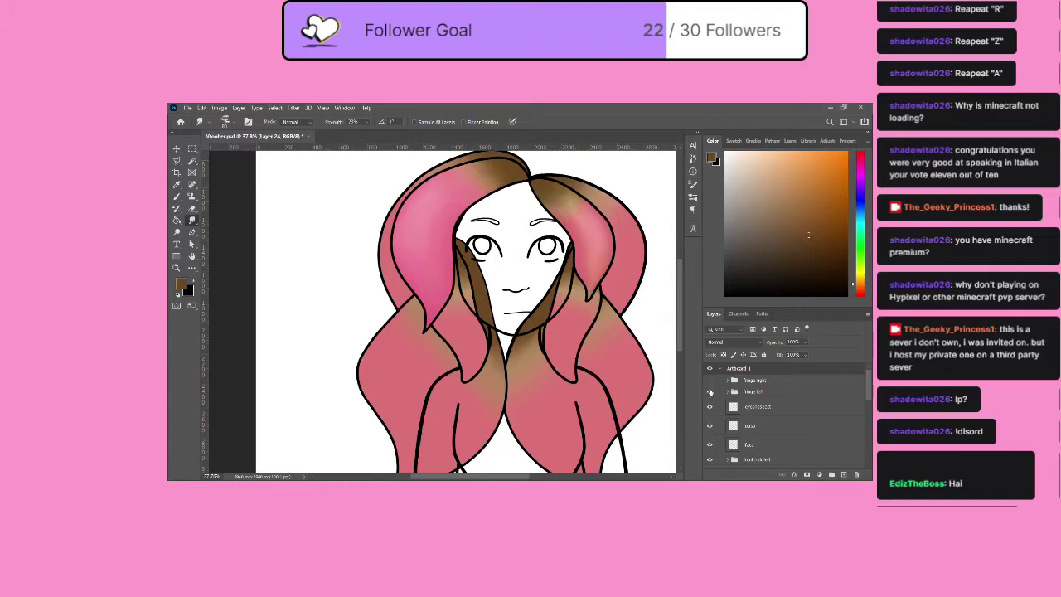
# Hide the fringe left, front hair left and front hair right groups, toggling the two layers above the face to check them.
pyautogui.click(710, 392)
pyautogui.click(709, 407)
pyautogui.click(710, 407)
pyautogui.click(710, 426)
pyautogui.click(709, 425)
pyautogui.scroll(-3, 721, 446)
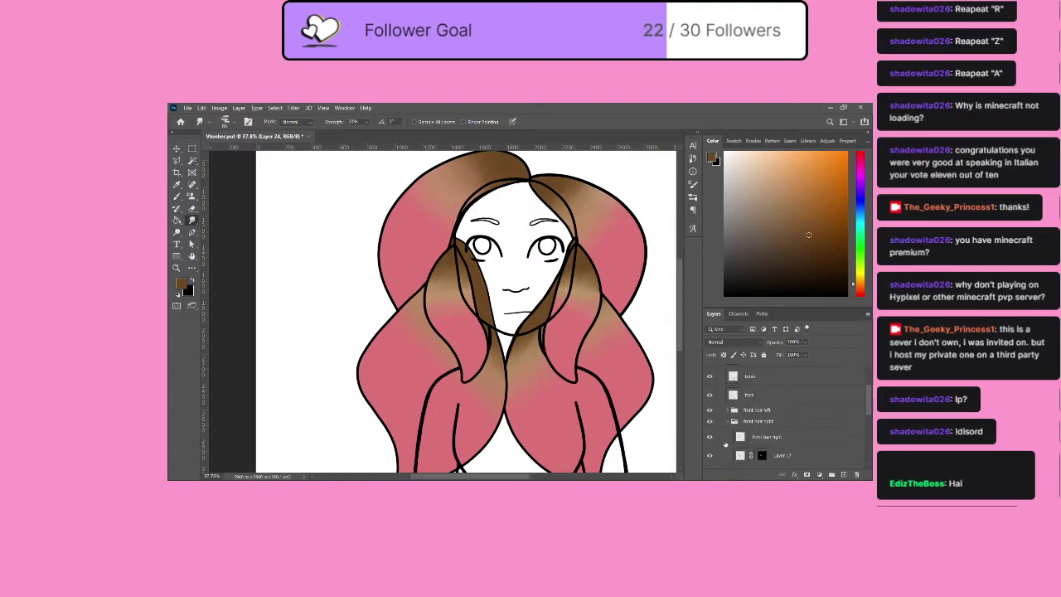
pyautogui.click(709, 410)
pyautogui.click(709, 421)
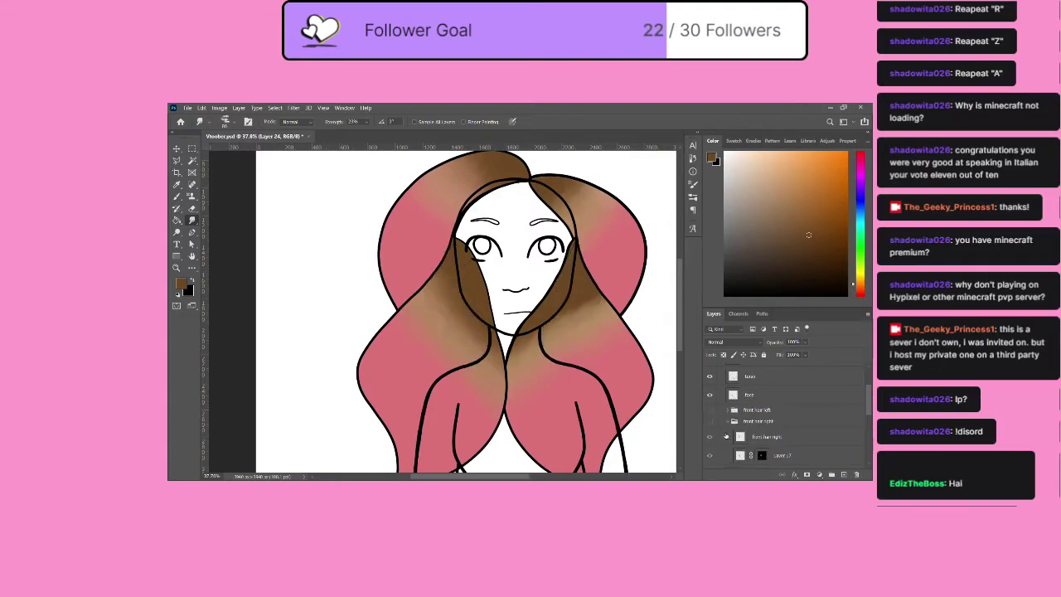
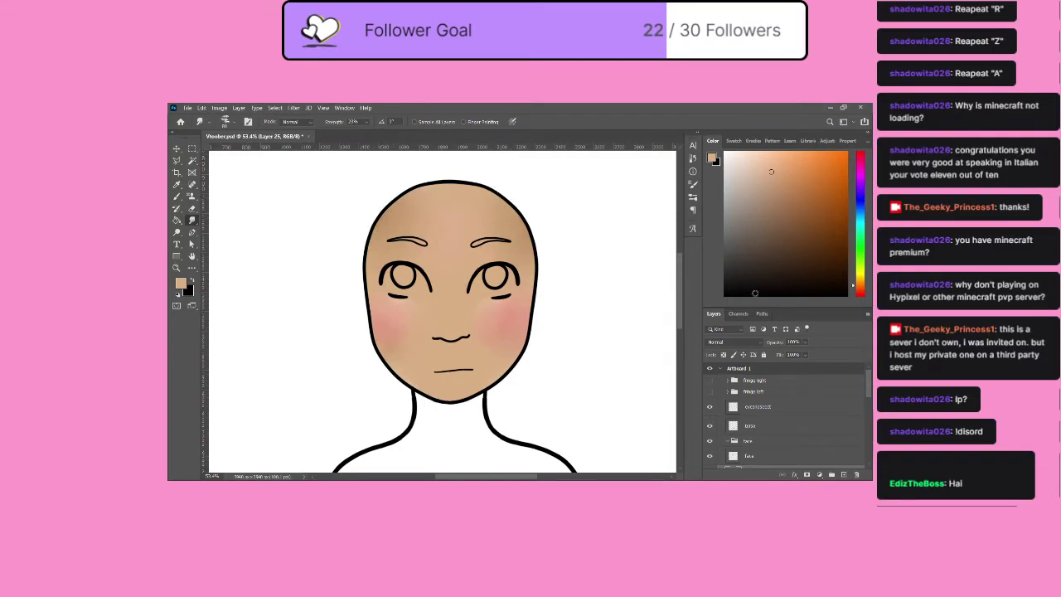
# Show the fringe right and fringe left groups over the coloured face.
pyautogui.click(710, 379)
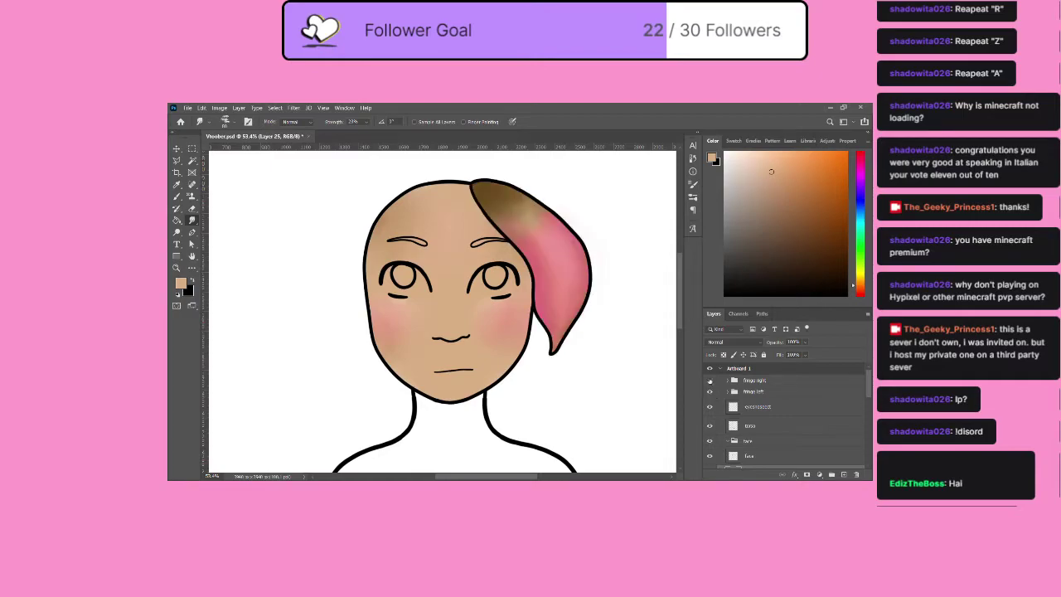
# Hide the fringe right and fringe left groups so the whole face is exposed.
pyautogui.click(710, 392)
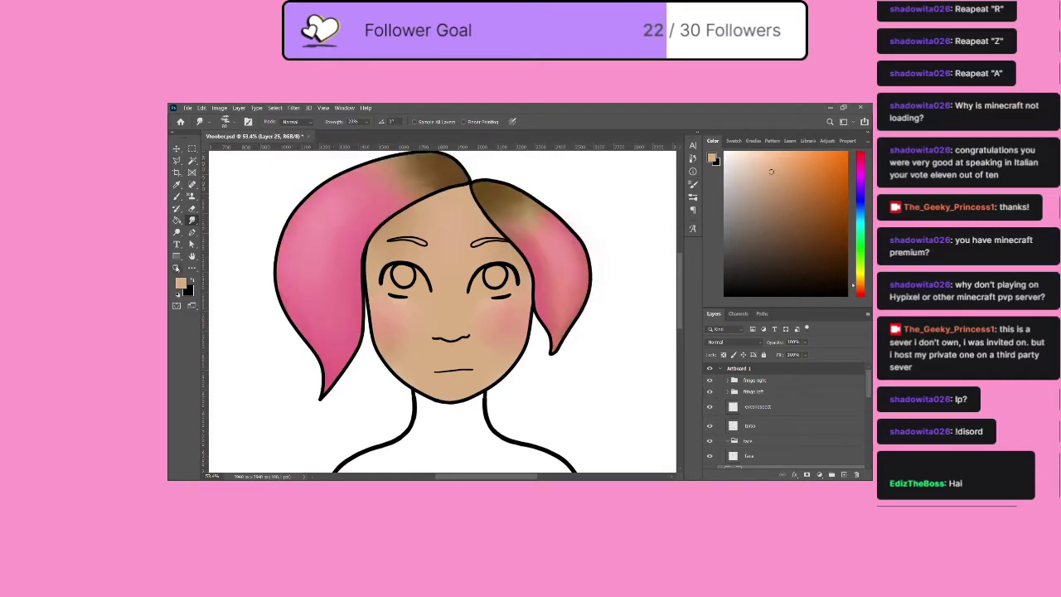
pyautogui.click(176, 268)
pyautogui.moveTo(535, 334); pyautogui.dragTo(621, 370)
pyautogui.click(710, 380)
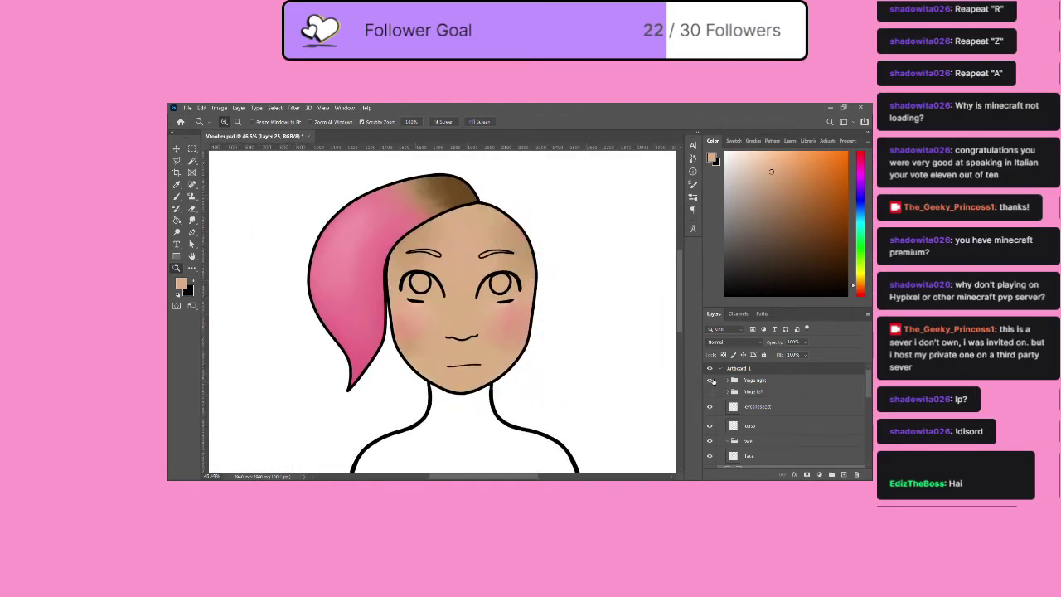
pyautogui.click(709, 391)
pyautogui.scroll(-1, 611, 379)
pyautogui.scroll(-1, 740, 419)
pyautogui.scroll(-1, 741, 419)
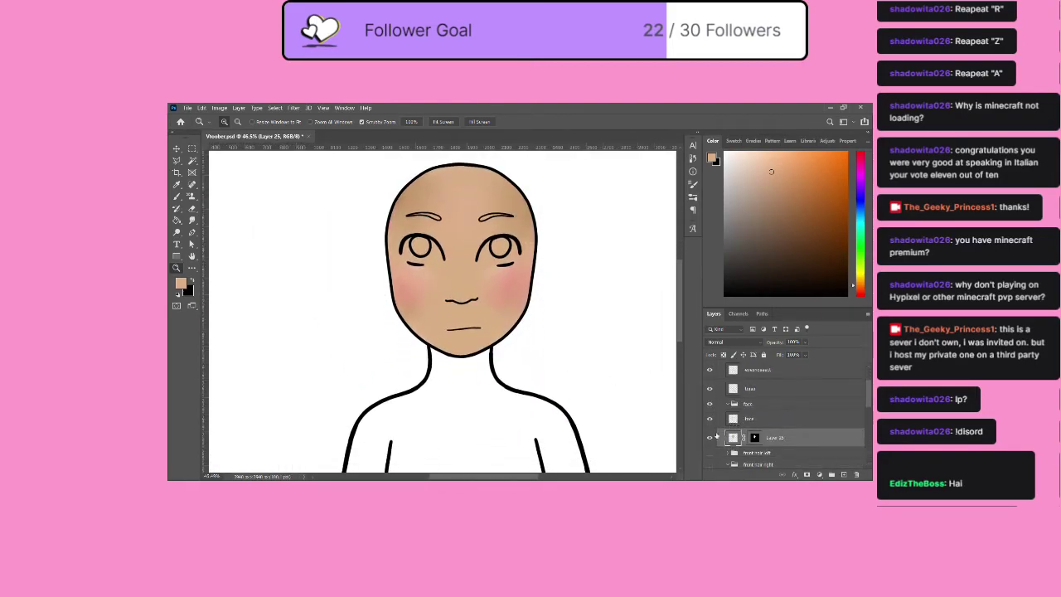
# Try lower opacities on Layer 25, the face colour layer.
pyautogui.press('5')
pyautogui.press('9')
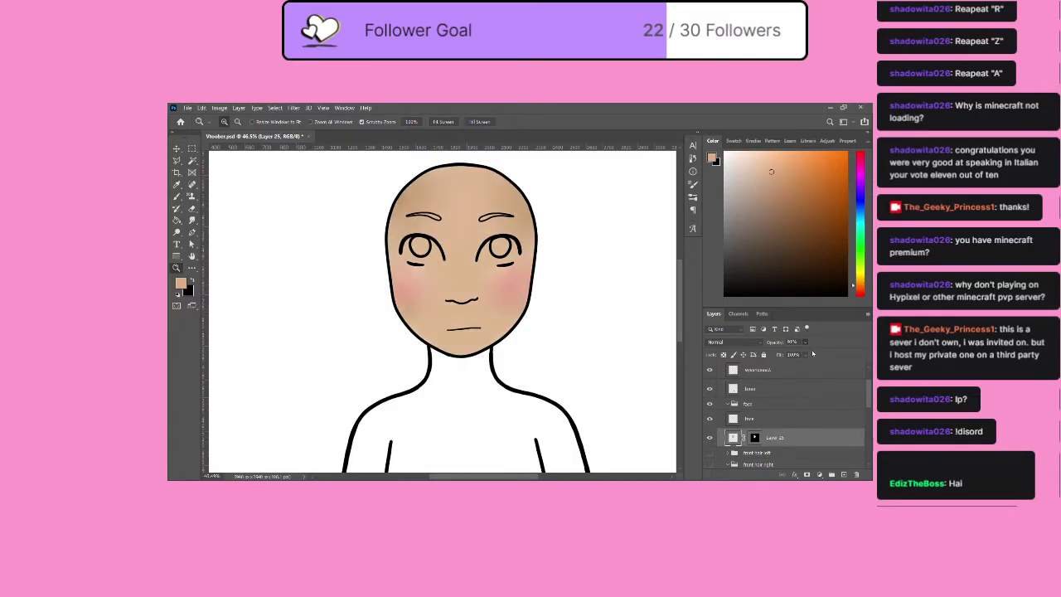
pyautogui.press('0')
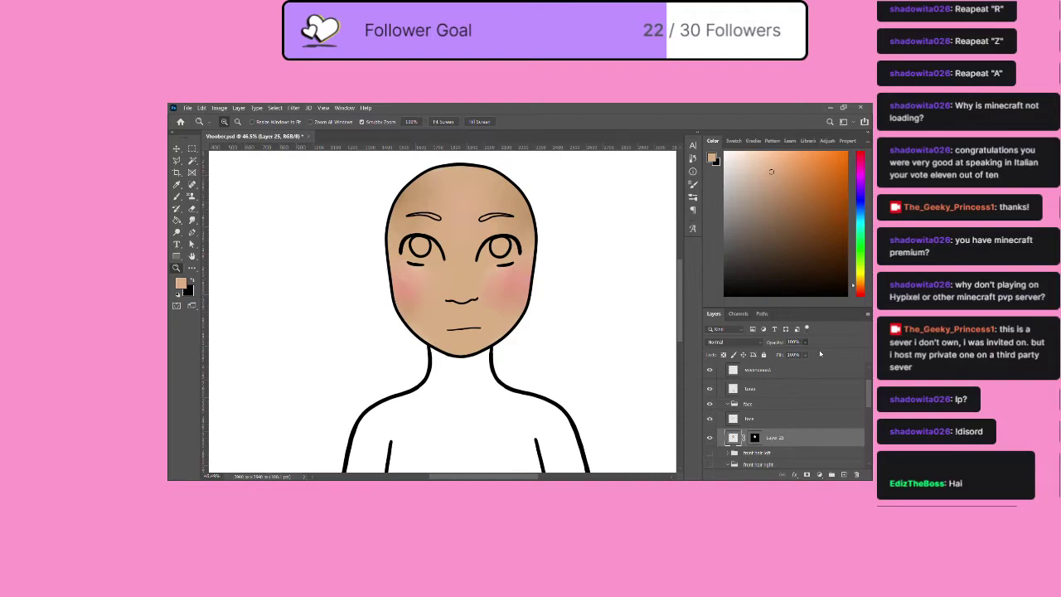
pyautogui.press('8')
pyautogui.press('5')
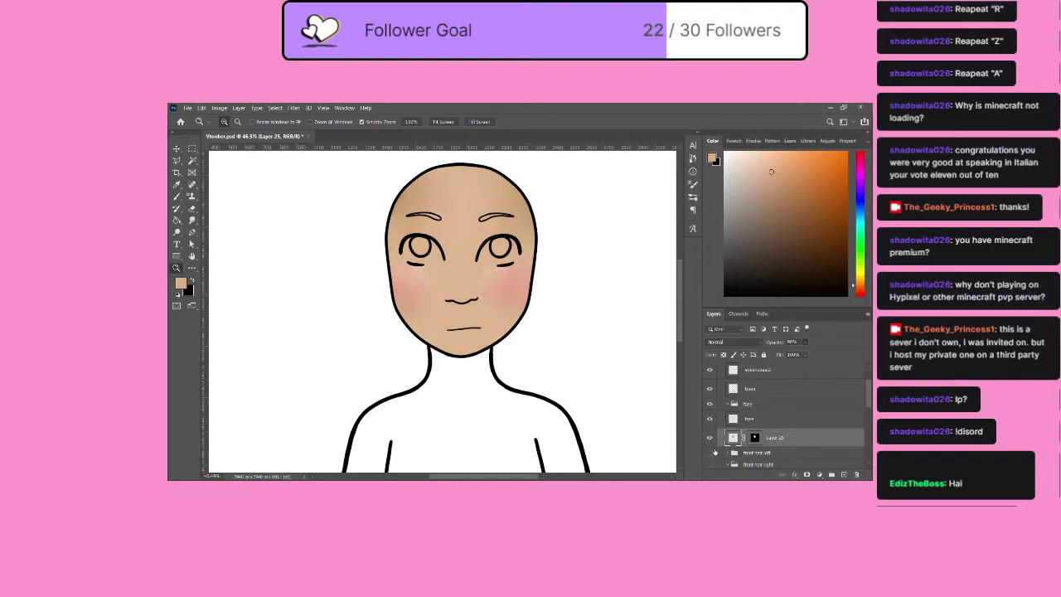
pyautogui.press('0')
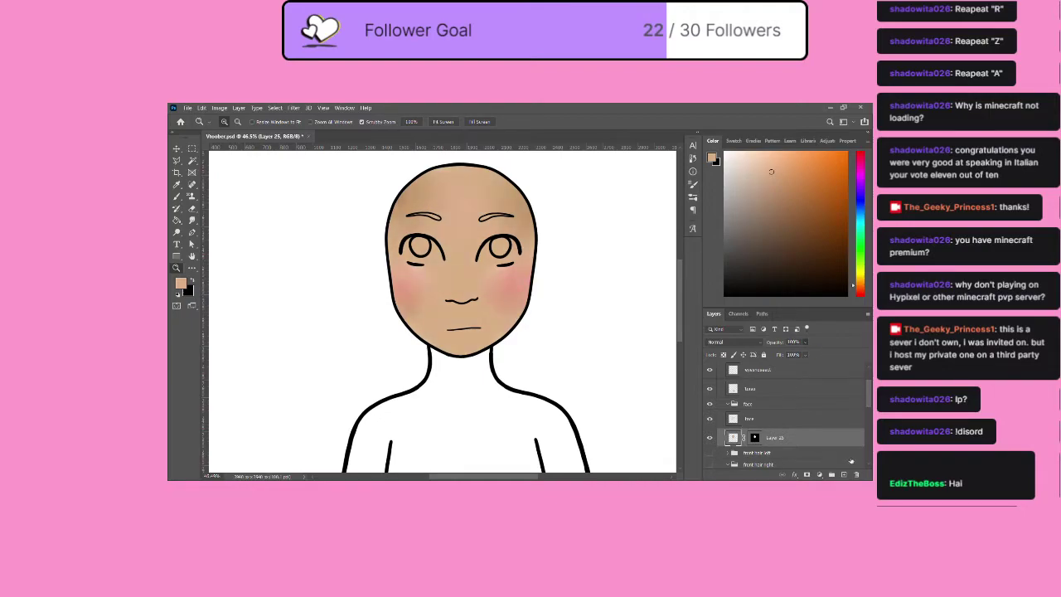
# Try painting over the blush on both cheeks with a sampled skin tone on a new layer.
pyautogui.click(844, 475)
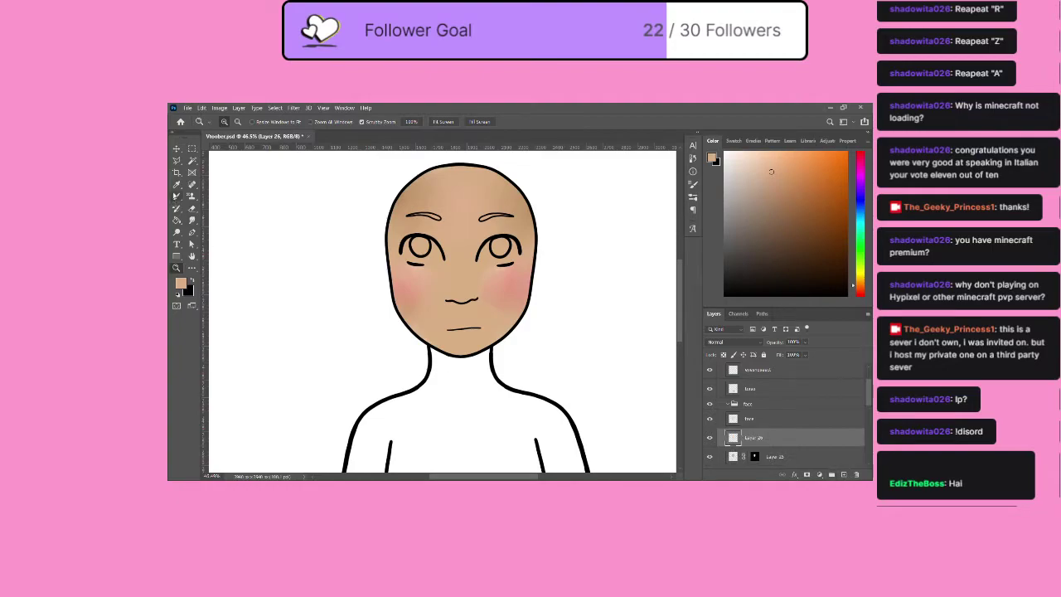
pyautogui.click(177, 185)
pyautogui.click(438, 275)
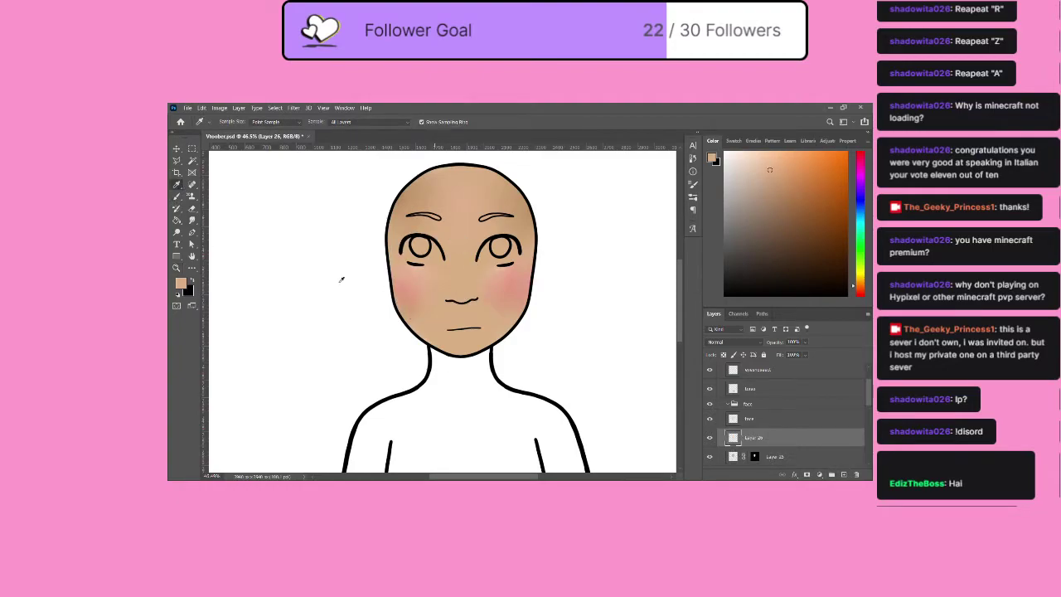
pyautogui.click(177, 197)
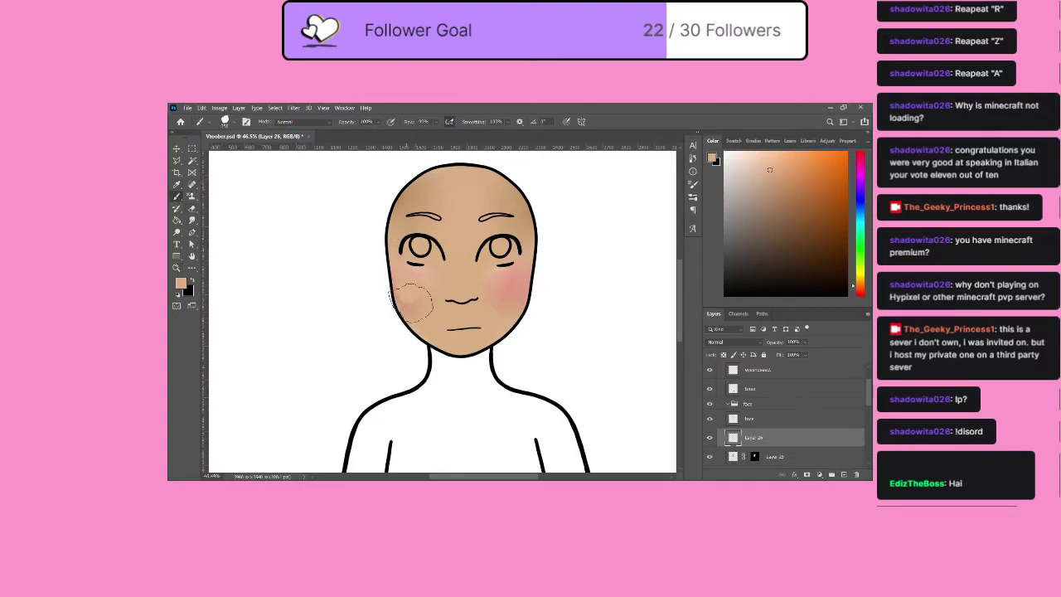
pyautogui.moveTo(411, 302); pyautogui.dragTo(429, 295)
pyautogui.moveTo(496, 286); pyautogui.dragTo(531, 295)
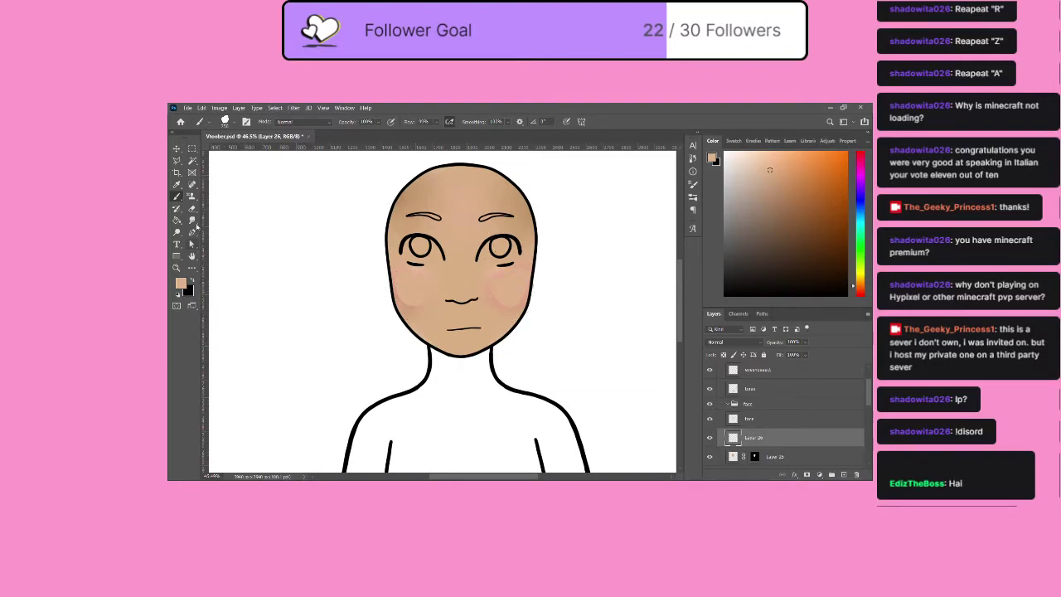
pyautogui.click(193, 218)
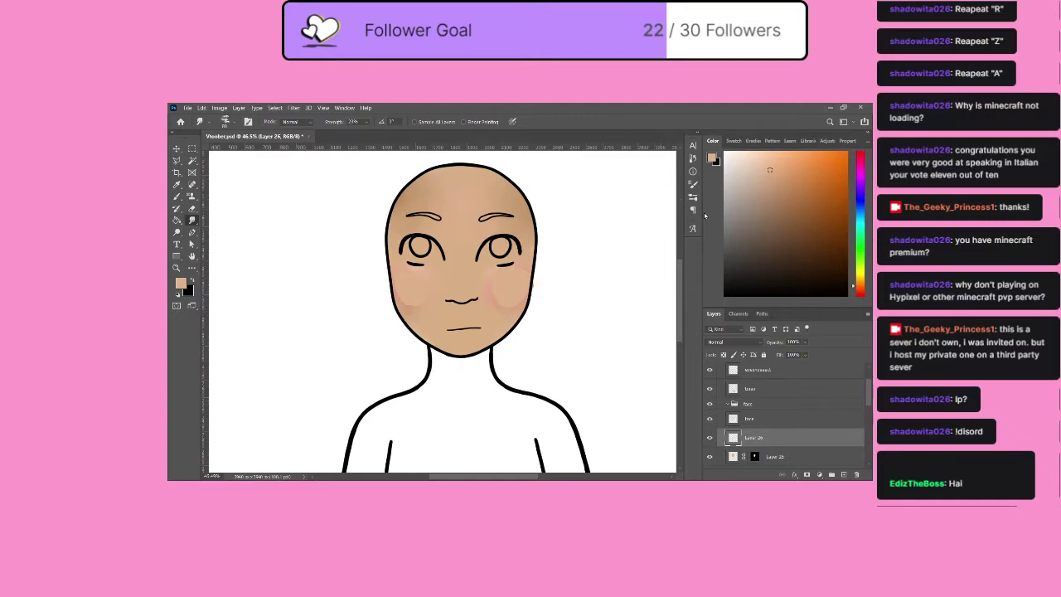
pyautogui.hotkey('ctrl', 'z')
pyautogui.hotkey('ctrl', 'z')
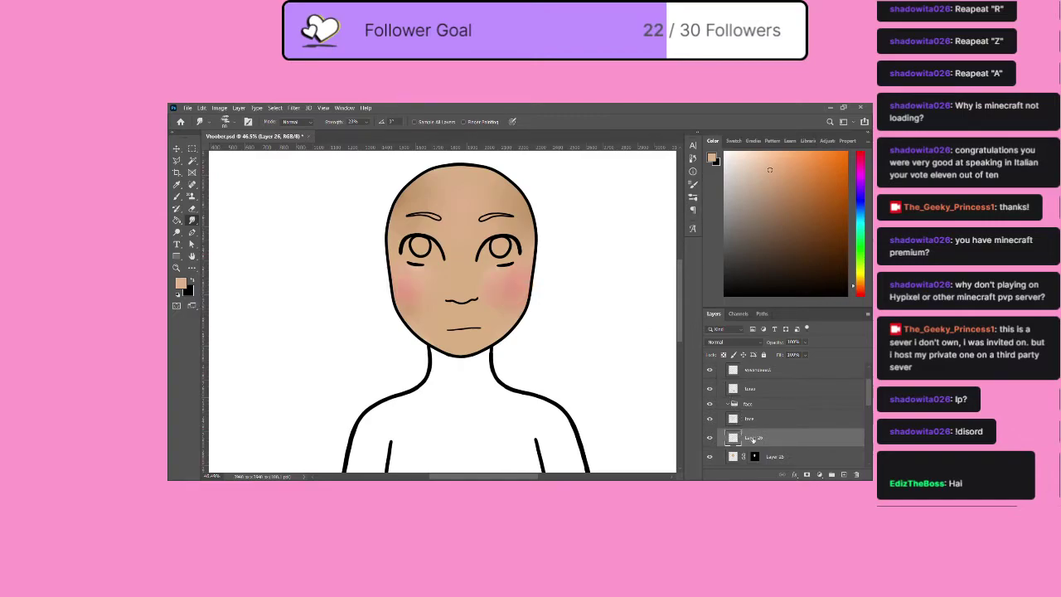
pyautogui.hotkey('ctrl', 'z')
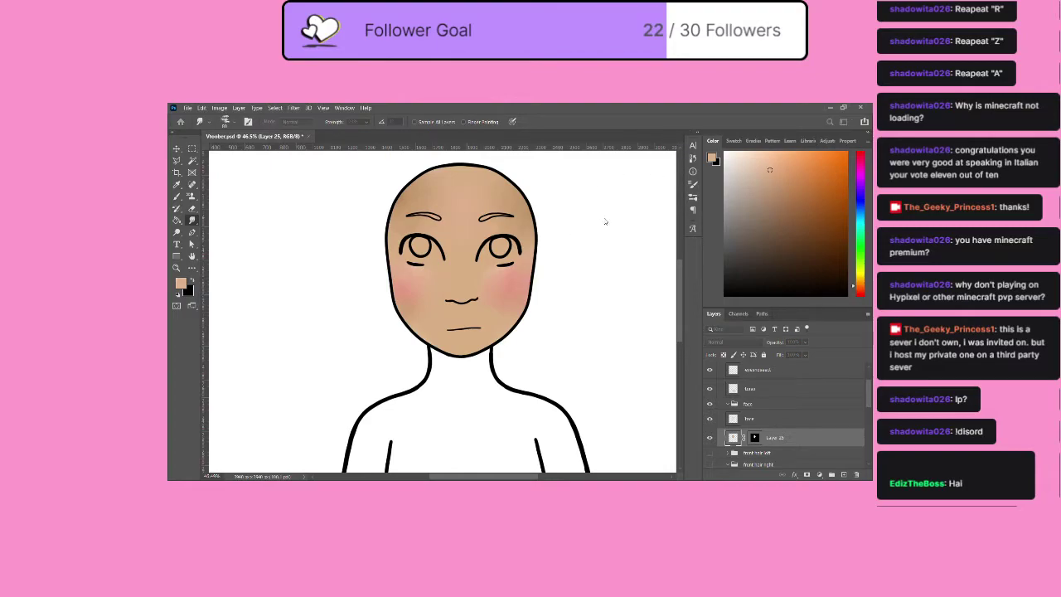
# Duplicate Layer 25 and blend out the blush on the right-hand cheek with an enlarged Smudge brush.
pyautogui.hotkey('ctrl', 'j')
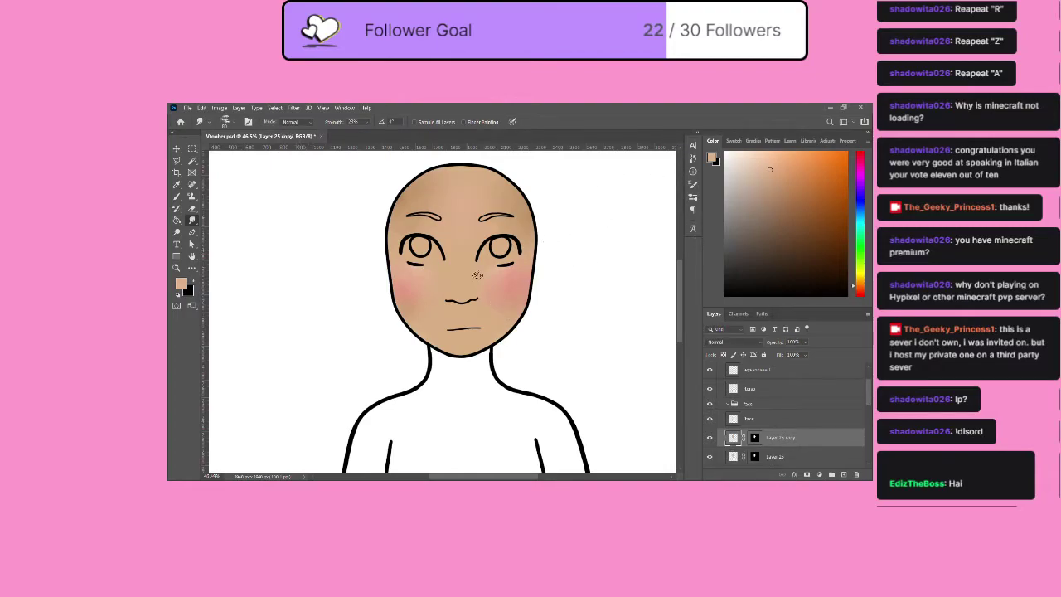
pyautogui.press(']')
pyautogui.press(']')
pyautogui.press(']')
pyautogui.press(']')
pyautogui.press(']')
pyautogui.press(']')
pyautogui.press(']')
pyautogui.press(']')
pyautogui.press(']')
pyautogui.press(']')
pyautogui.press(']')
pyautogui.press(']')
pyautogui.moveTo(497, 301); pyautogui.dragTo(525, 262)
pyautogui.moveTo(498, 295)
pyautogui.mouseDown()
pyautogui.moveTo(533, 269)
pyautogui.moveTo(536, 286)
pyautogui.mouseUp()
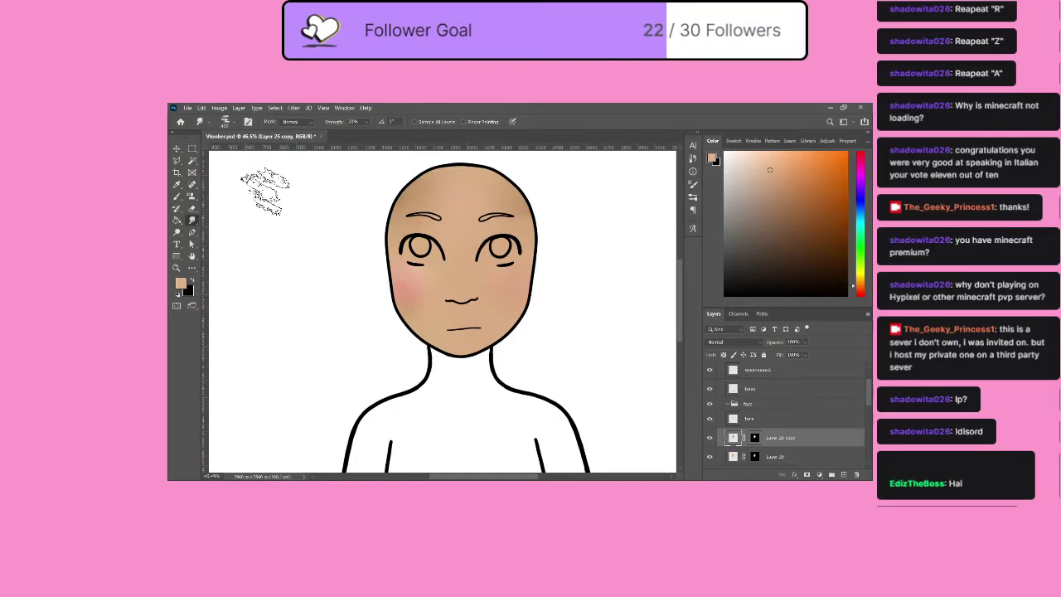
# Sample the skin tone, lighten it to a pinkish peach and paint it over the cheeks and most of the face.
pyautogui.click(175, 185)
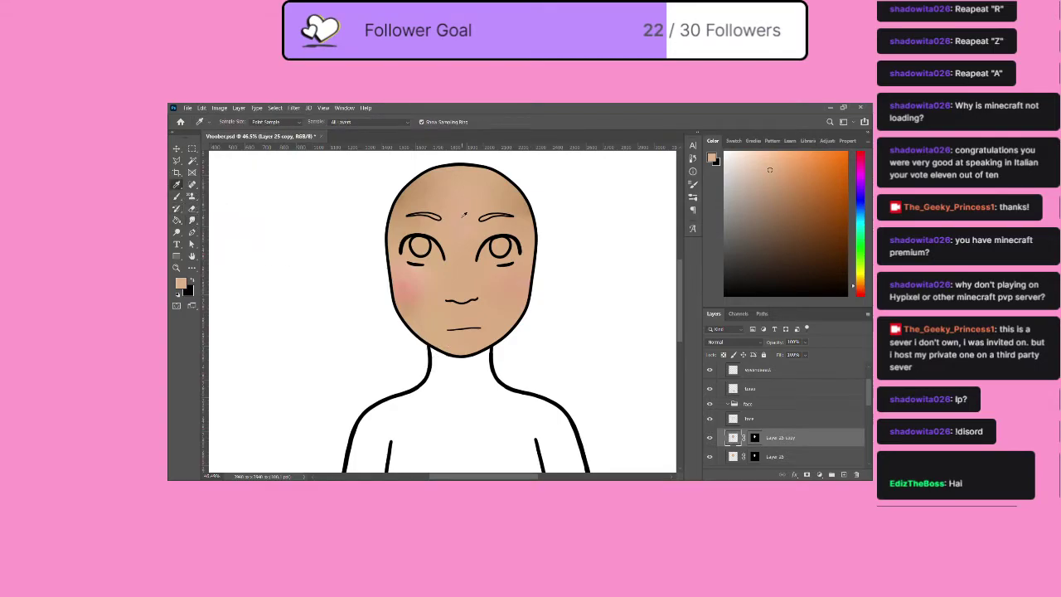
pyautogui.click(437, 287)
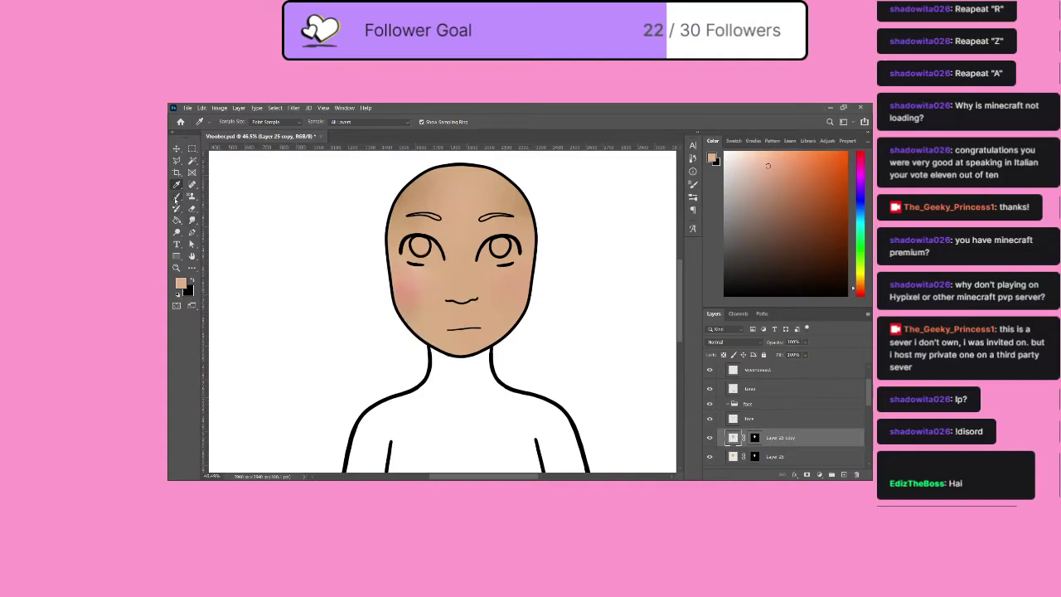
pyautogui.click(177, 197)
pyautogui.click(764, 158)
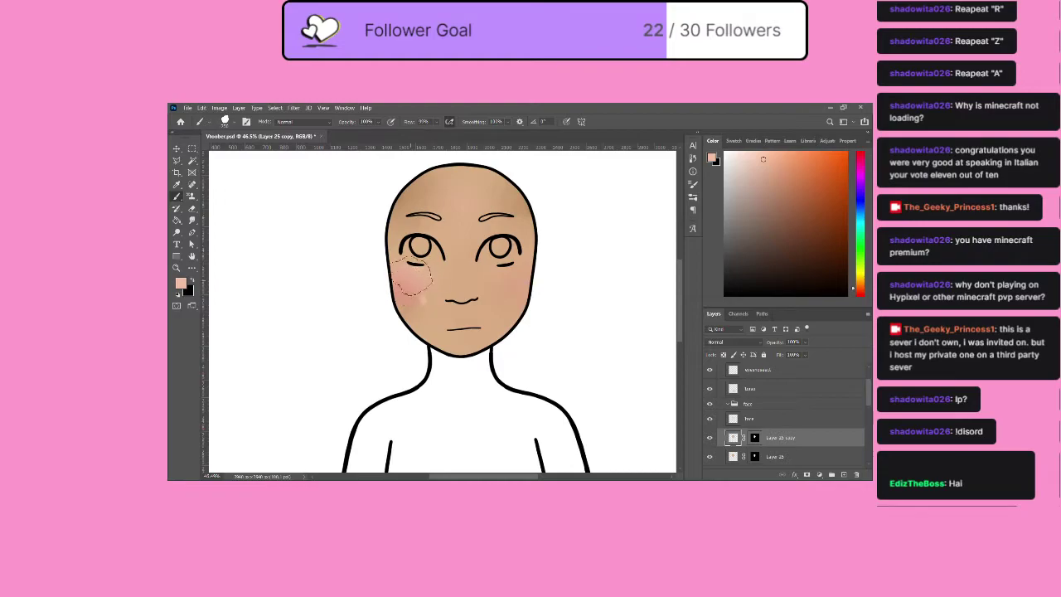
pyautogui.moveTo(415, 284)
pyautogui.mouseDown()
pyautogui.moveTo(441, 293)
pyautogui.moveTo(419, 319)
pyautogui.mouseUp()
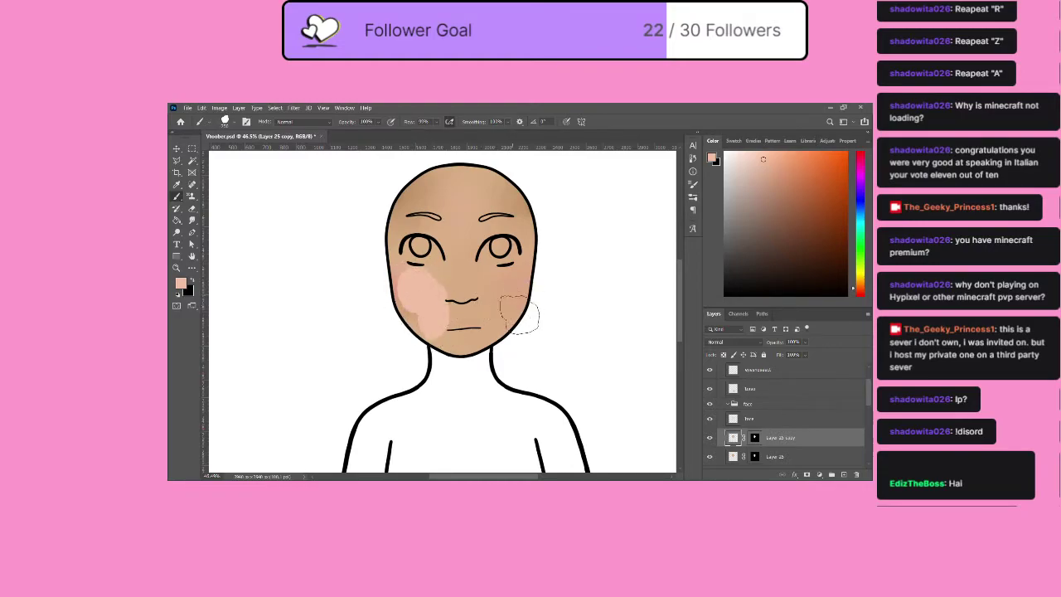
pyautogui.moveTo(520, 286)
pyautogui.mouseDown()
pyautogui.moveTo(489, 311)
pyautogui.moveTo(509, 332)
pyautogui.moveTo(464, 299)
pyautogui.moveTo(406, 199)
pyautogui.moveTo(484, 195)
pyautogui.moveTo(378, 224)
pyautogui.moveTo(427, 282)
pyautogui.mouseUp()
# Smudge the peach paint into the darker skin tone across the forehead, cheeks and edges of the face.
pyautogui.click(193, 220)
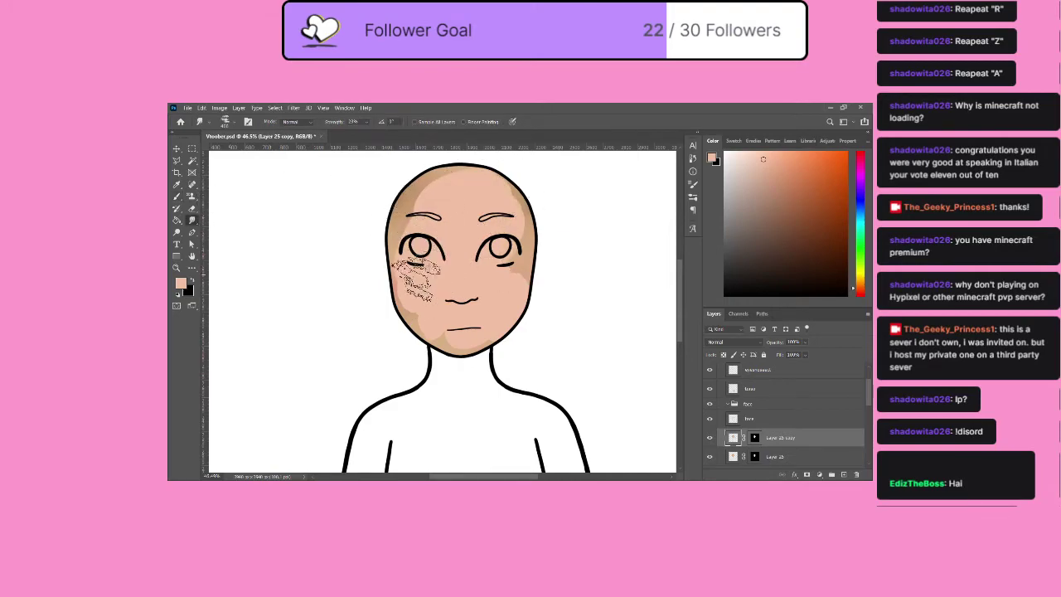
pyautogui.moveTo(426, 188)
pyautogui.mouseDown()
pyautogui.moveTo(453, 215)
pyautogui.moveTo(411, 187)
pyautogui.moveTo(440, 203)
pyautogui.moveTo(478, 153)
pyautogui.mouseUp()
pyautogui.moveTo(506, 205)
pyautogui.mouseDown()
pyautogui.moveTo(549, 217)
pyautogui.moveTo(537, 233)
pyautogui.moveTo(548, 262)
pyautogui.mouseUp()
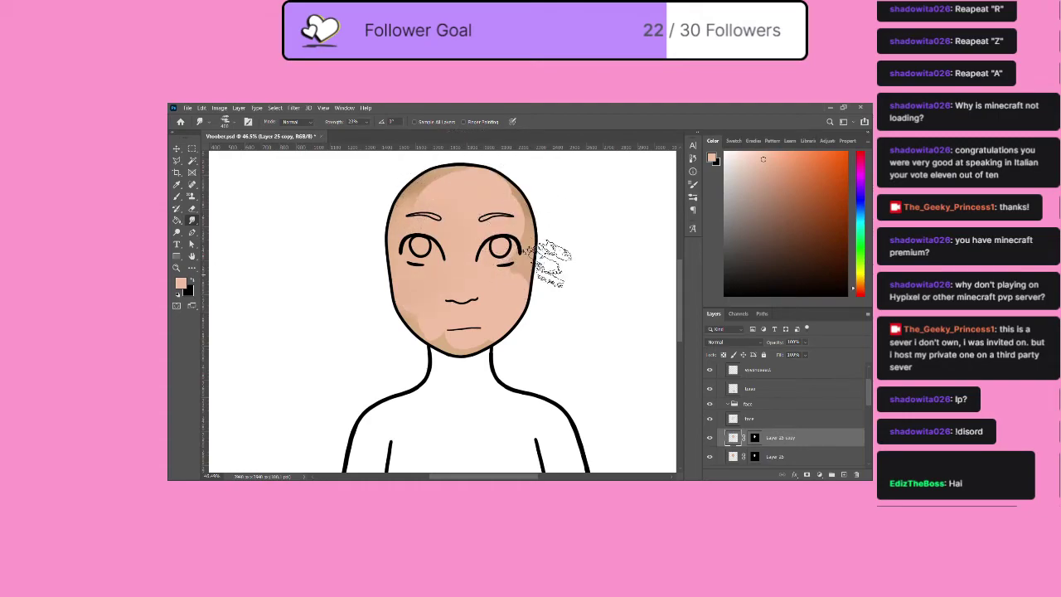
pyautogui.moveTo(444, 295)
pyautogui.mouseDown()
pyautogui.moveTo(453, 319)
pyautogui.moveTo(400, 281)
pyautogui.moveTo(417, 353)
pyautogui.moveTo(503, 316)
pyautogui.moveTo(433, 373)
pyautogui.moveTo(545, 333)
pyautogui.moveTo(543, 281)
pyautogui.moveTo(571, 257)
pyautogui.moveTo(533, 244)
pyautogui.moveTo(498, 203)
pyautogui.moveTo(557, 177)
pyautogui.mouseUp()
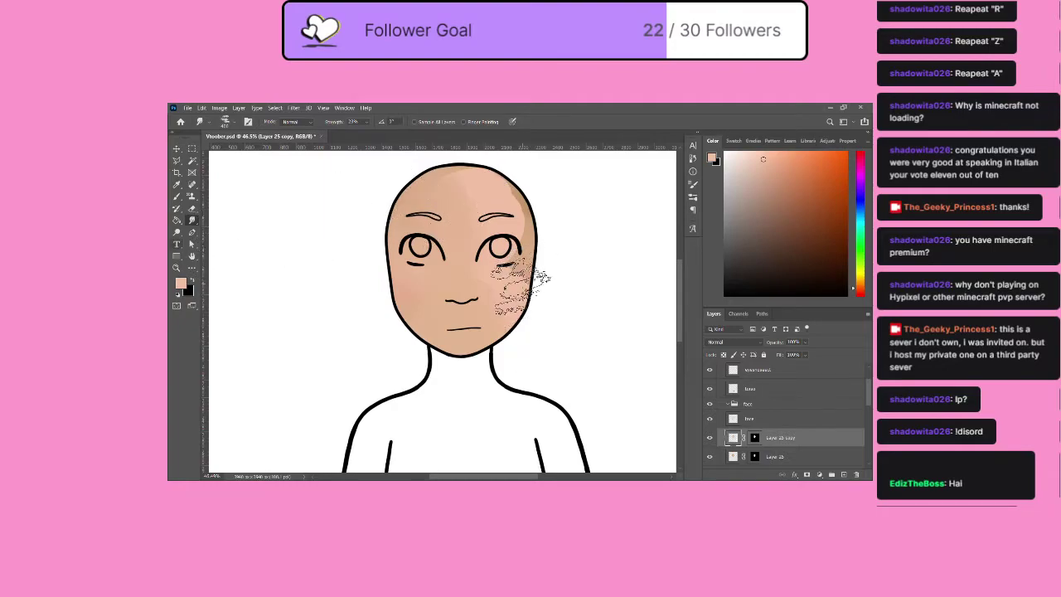
pyautogui.moveTo(522, 284)
pyautogui.mouseDown()
pyautogui.moveTo(527, 247)
pyautogui.moveTo(511, 249)
pyautogui.moveTo(531, 277)
pyautogui.moveTo(531, 214)
pyautogui.moveTo(510, 212)
pyautogui.moveTo(523, 217)
pyautogui.moveTo(532, 199)
pyautogui.moveTo(507, 184)
pyautogui.mouseUp()
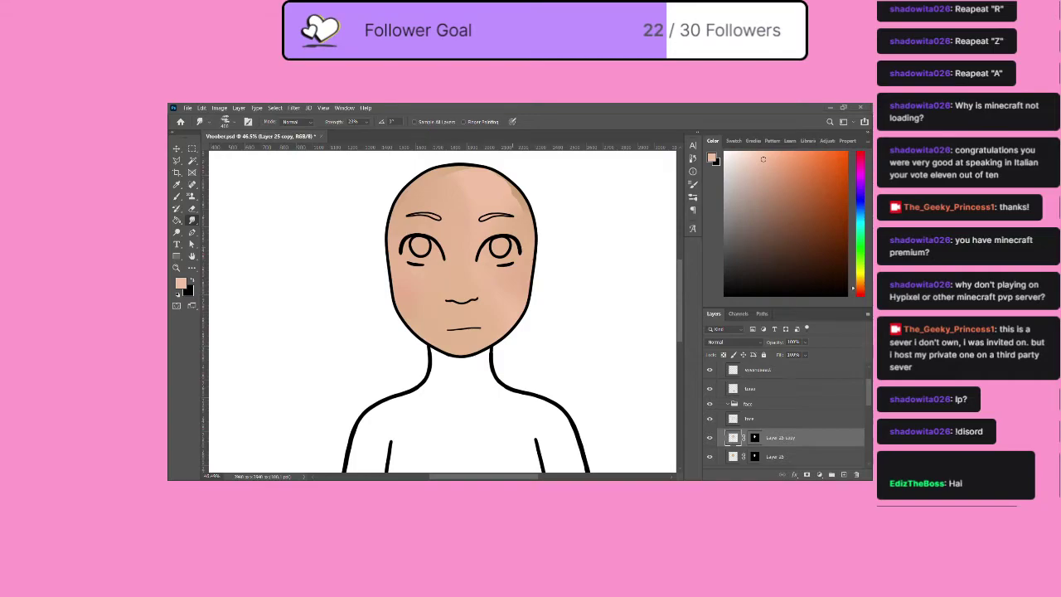
pyautogui.moveTo(499, 189)
pyautogui.mouseDown()
pyautogui.moveTo(511, 171)
pyautogui.moveTo(533, 190)
pyautogui.moveTo(499, 171)
pyautogui.mouseUp()
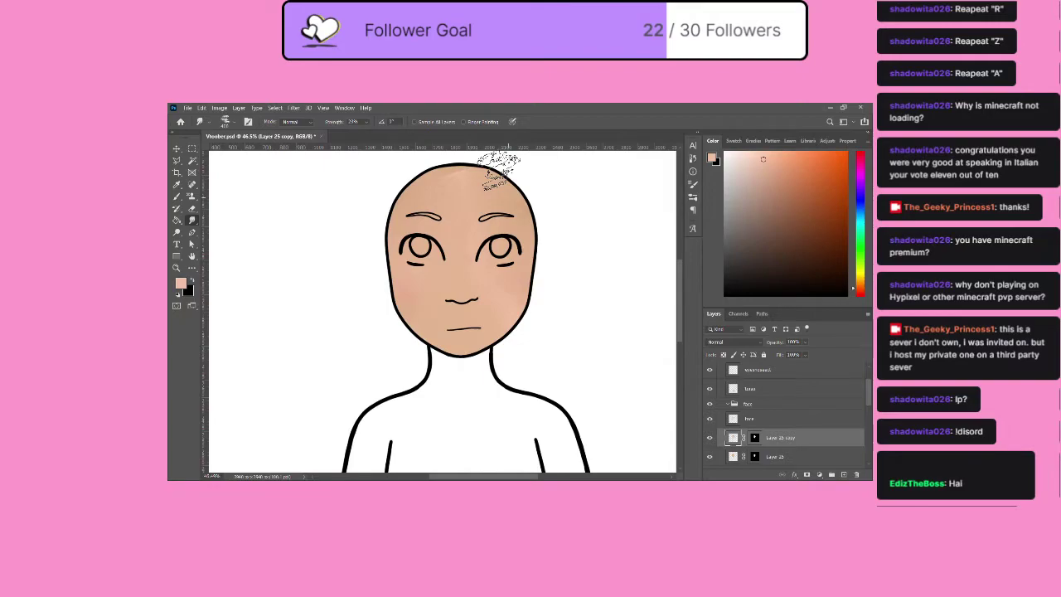
pyautogui.moveTo(499, 170)
pyautogui.mouseDown()
pyautogui.moveTo(473, 176)
pyautogui.moveTo(472, 145)
pyautogui.mouseUp()
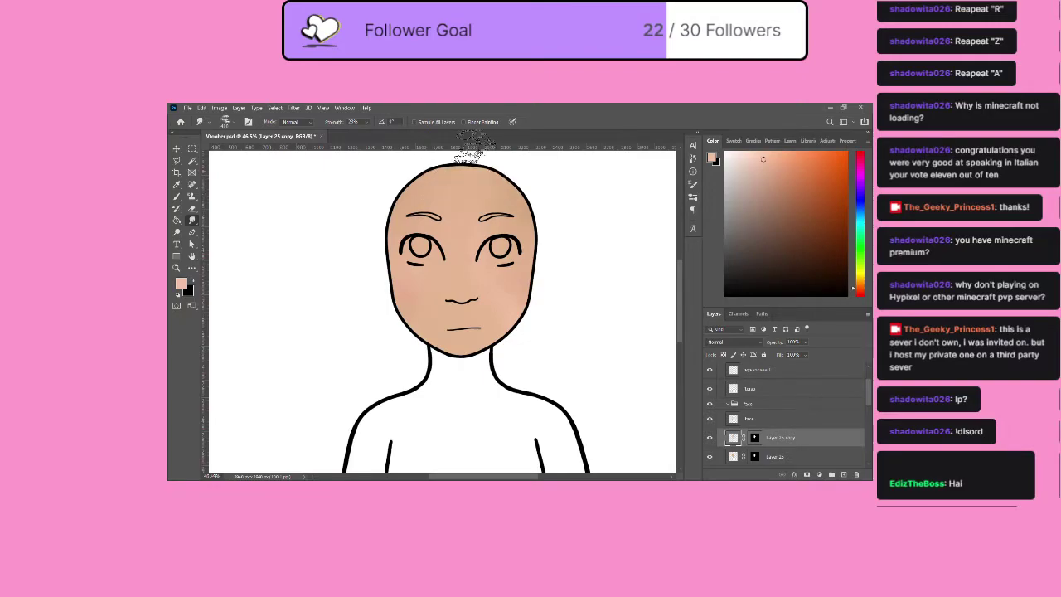
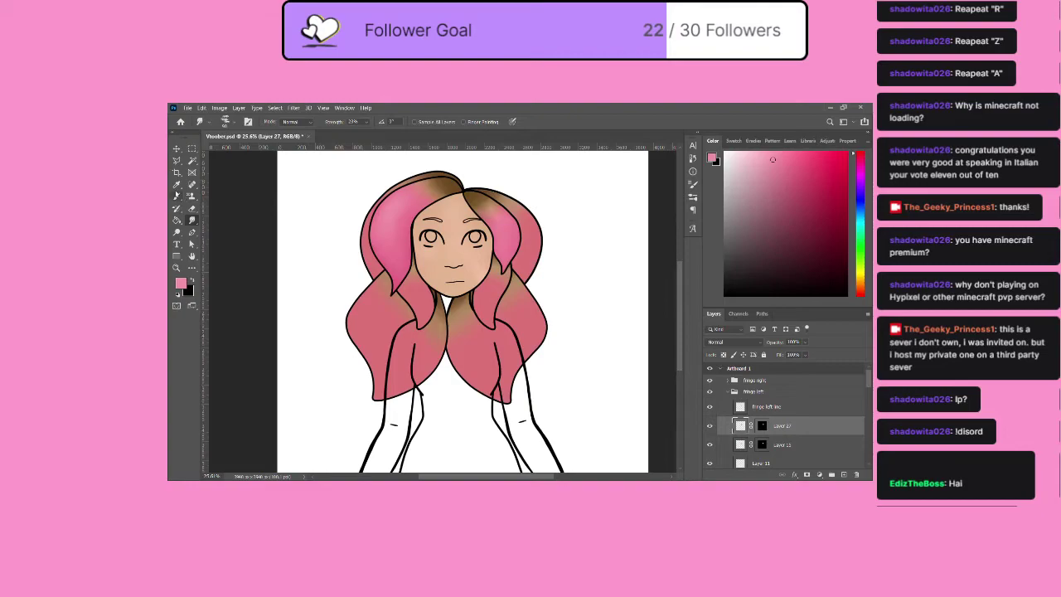
# Sample a pink from the fringe as the foreground colour and switch to the Smudge tool.
pyautogui.click(426, 192)
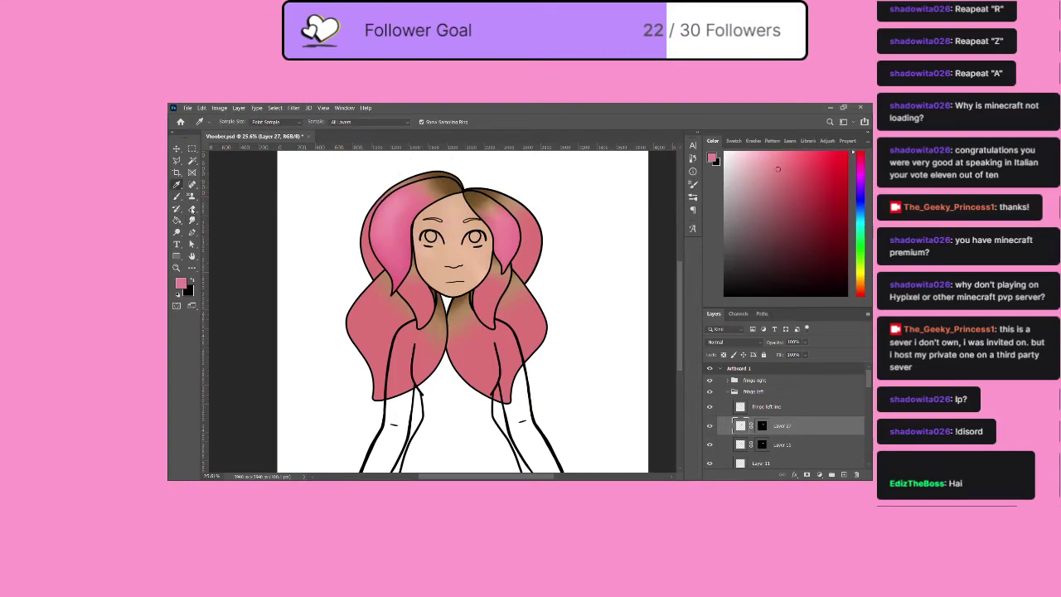
pyautogui.press('b')
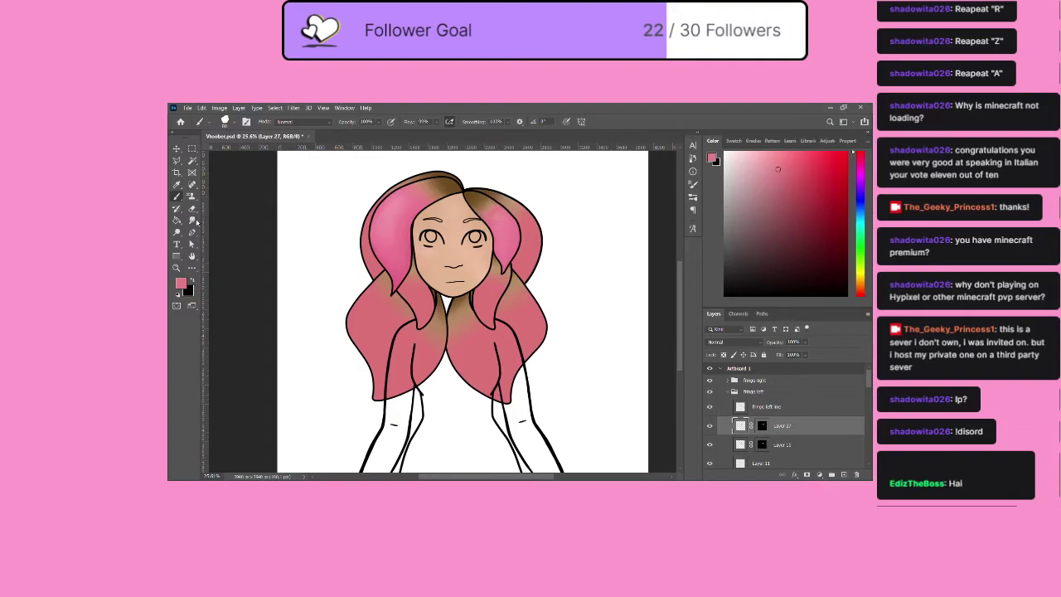
pyautogui.click(192, 221)
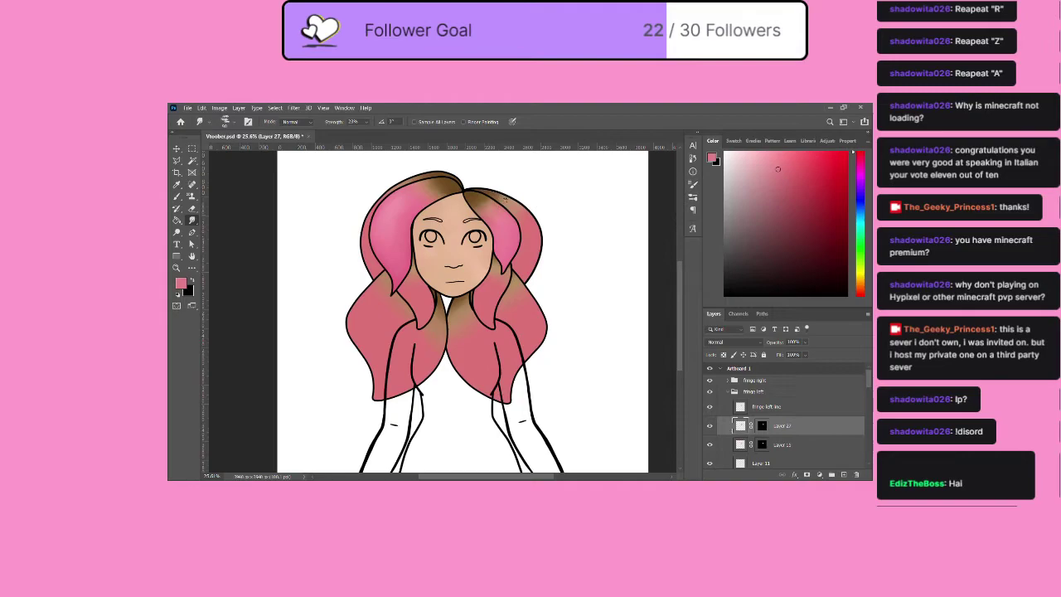
# Collapse the fringe left group and hide it.
pyautogui.click(727, 392)
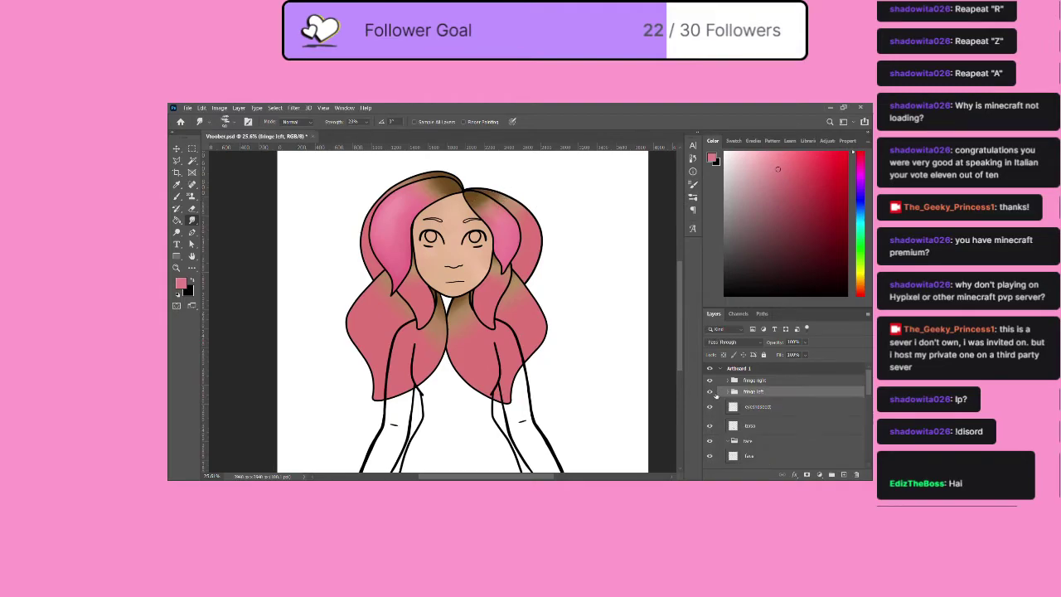
pyautogui.click(711, 392)
pyautogui.click(714, 395)
pyautogui.click(713, 396)
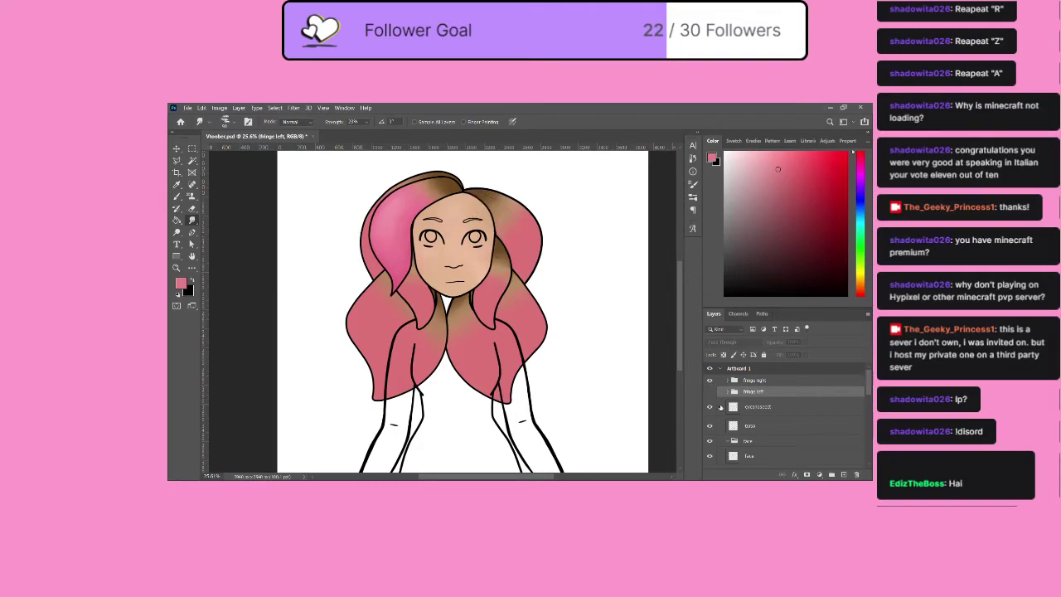
# Select Layer 25 copy and toggle the visibility of nearby face and front hair layers to compare them.
pyautogui.click(727, 391)
pyautogui.scroll(-2, 736, 389)
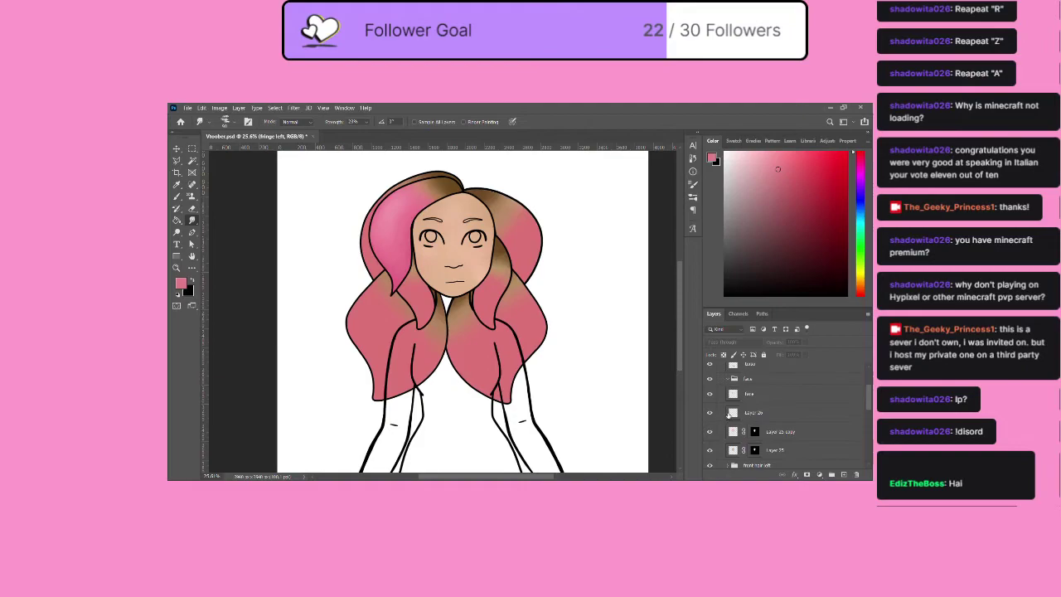
pyautogui.click(735, 386)
pyautogui.click(710, 399)
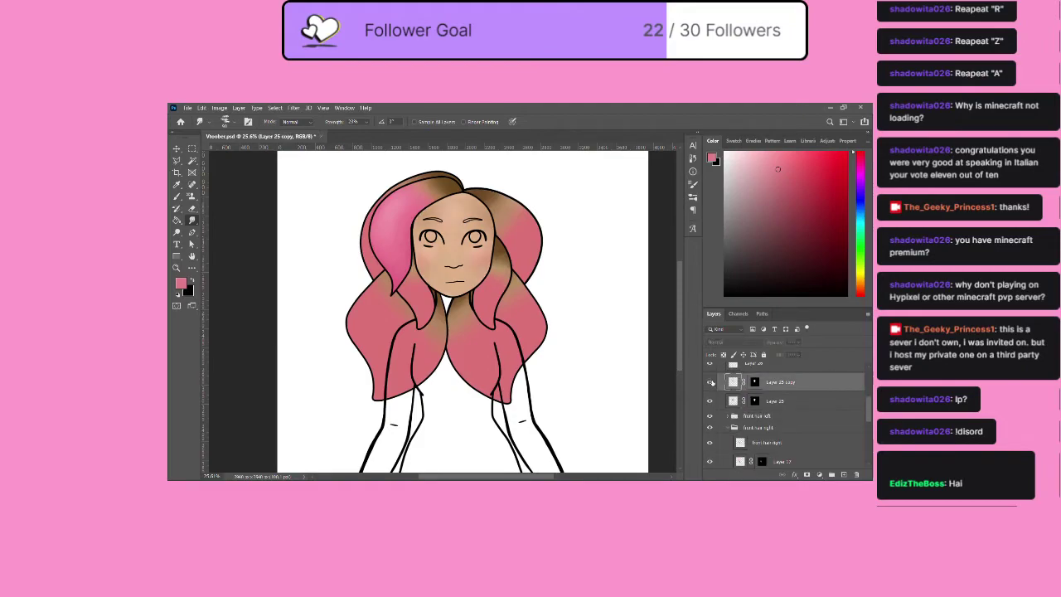
pyautogui.click(710, 399)
pyautogui.click(710, 415)
pyautogui.click(710, 415)
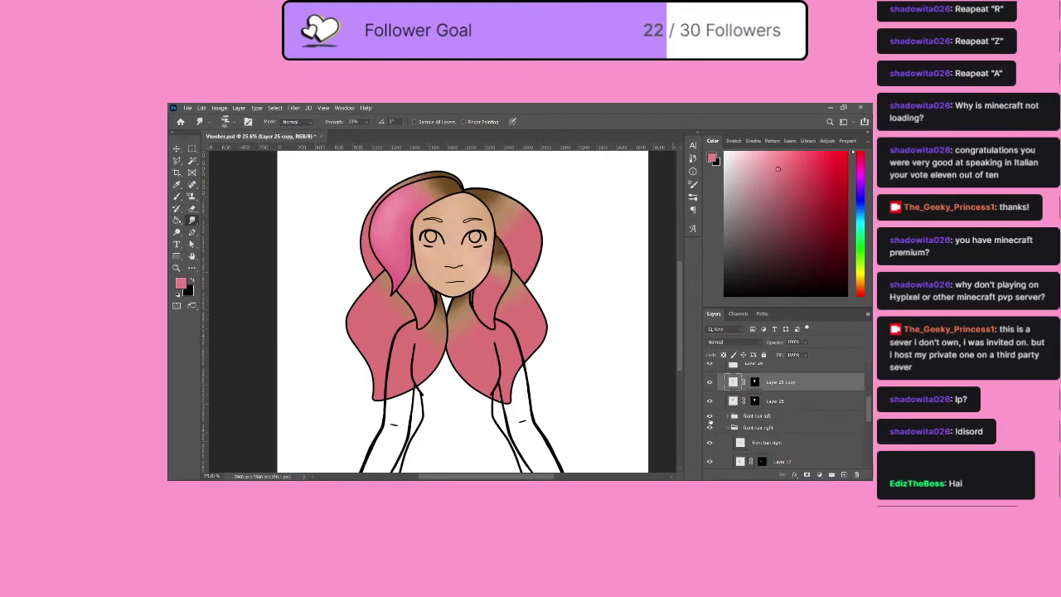
# Move the face layer, Layer 26, Layer 25 copy and Layer 25 into the face group, and collapse the group.
pyautogui.scroll(2, 724, 396)
pyautogui.scroll(1, 729, 381)
pyautogui.click(734, 379)
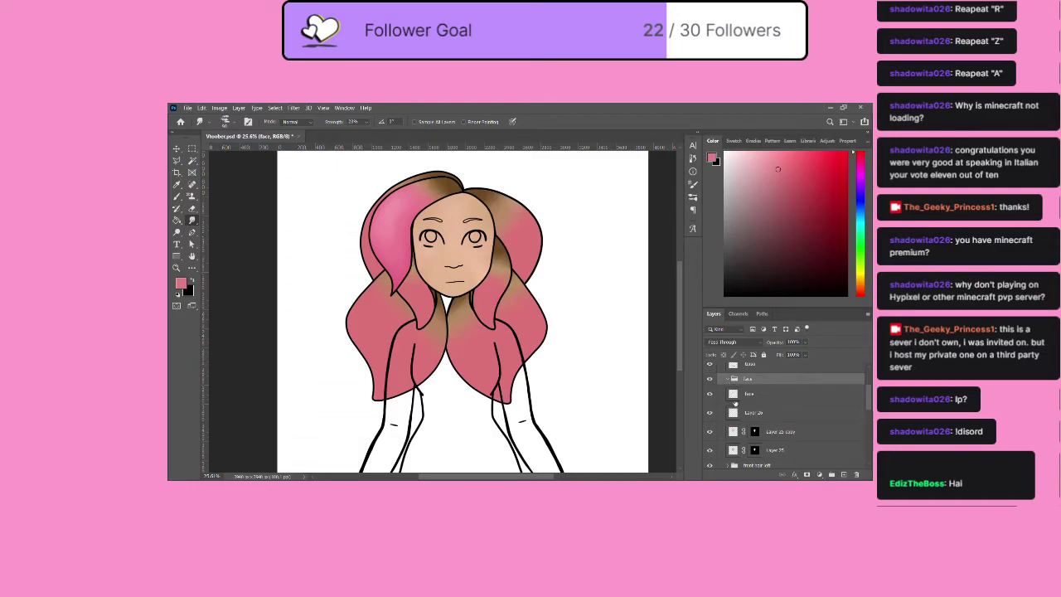
pyautogui.click(768, 395)
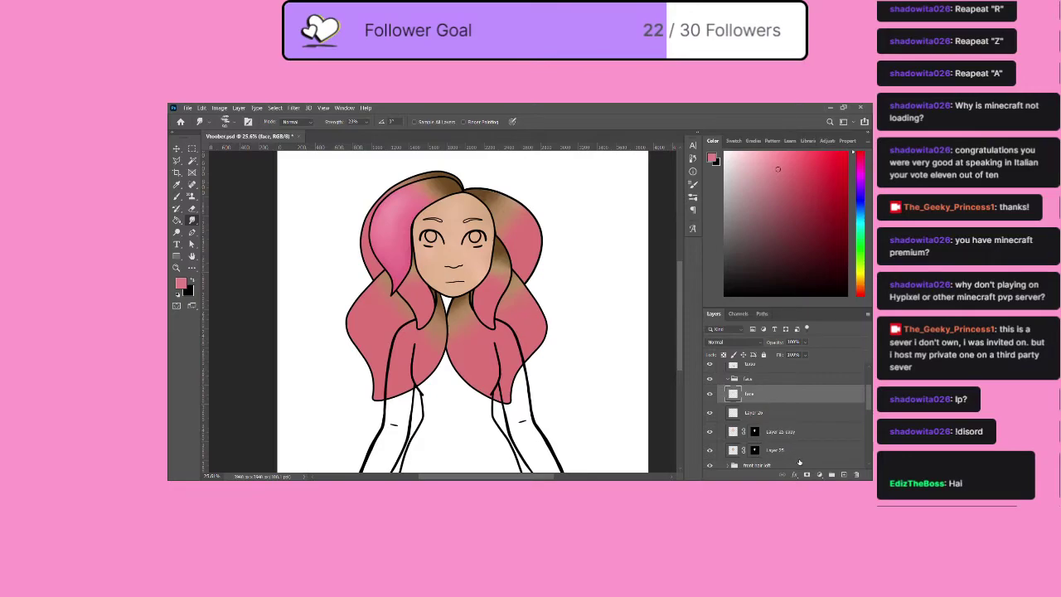
pyautogui.keyDown('shift'); pyautogui.click(794, 452); pyautogui.keyUp('shift')
pyautogui.moveTo(794, 452); pyautogui.dragTo(771, 383)
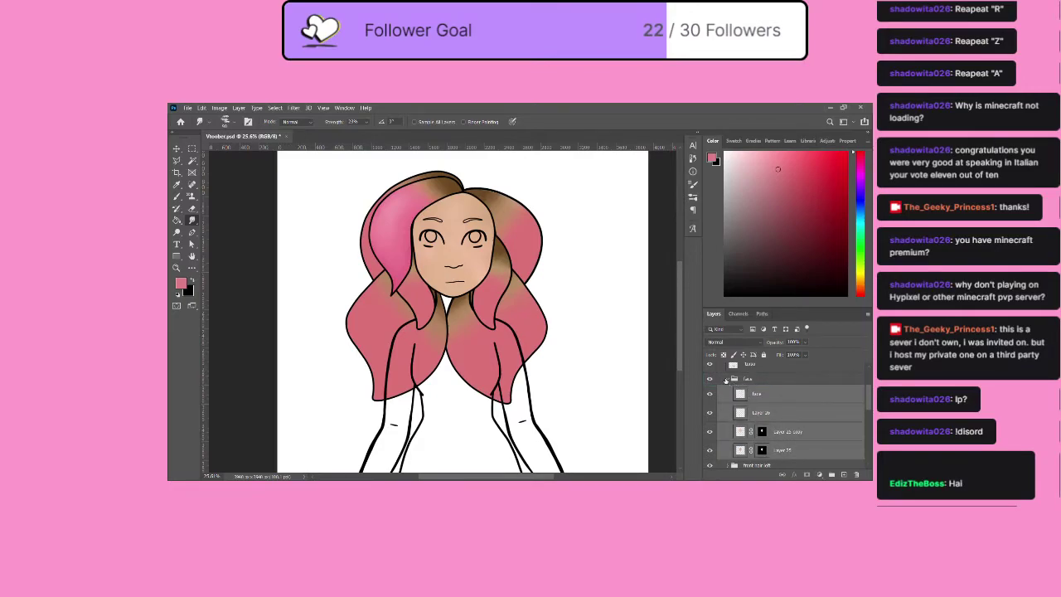
pyautogui.click(728, 379)
# Hide the face group and add a new layer above the base colour layer in the front hair left group.
pyautogui.click(746, 390)
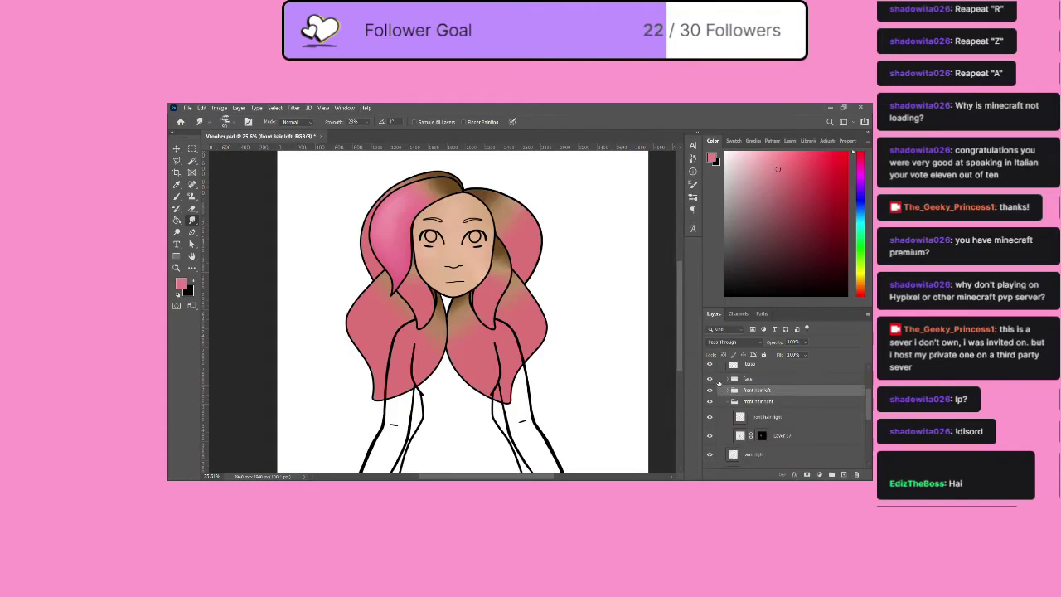
pyautogui.click(710, 379)
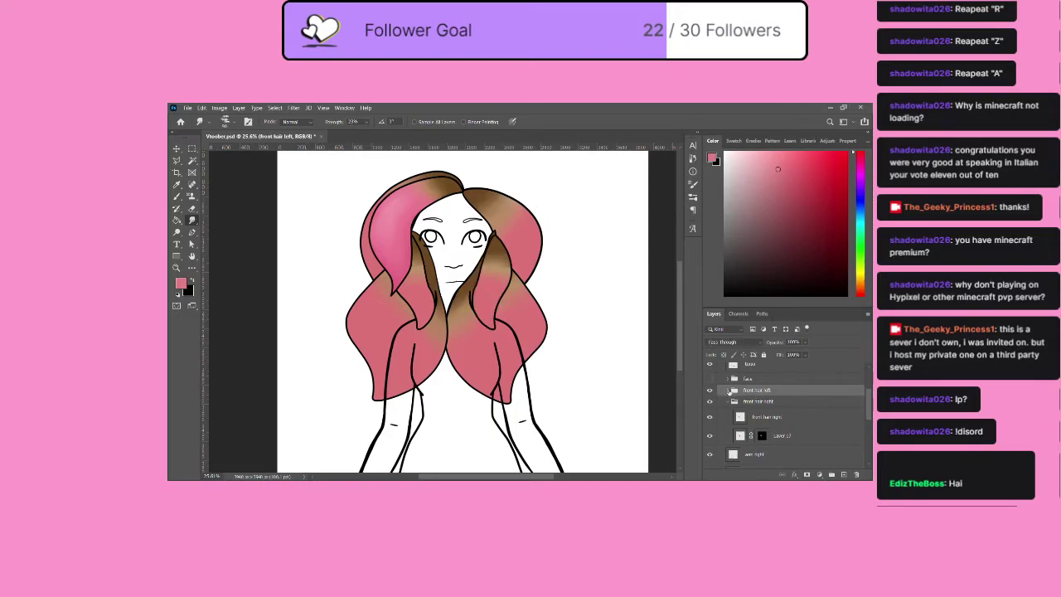
pyautogui.click(728, 393)
pyautogui.click(844, 474)
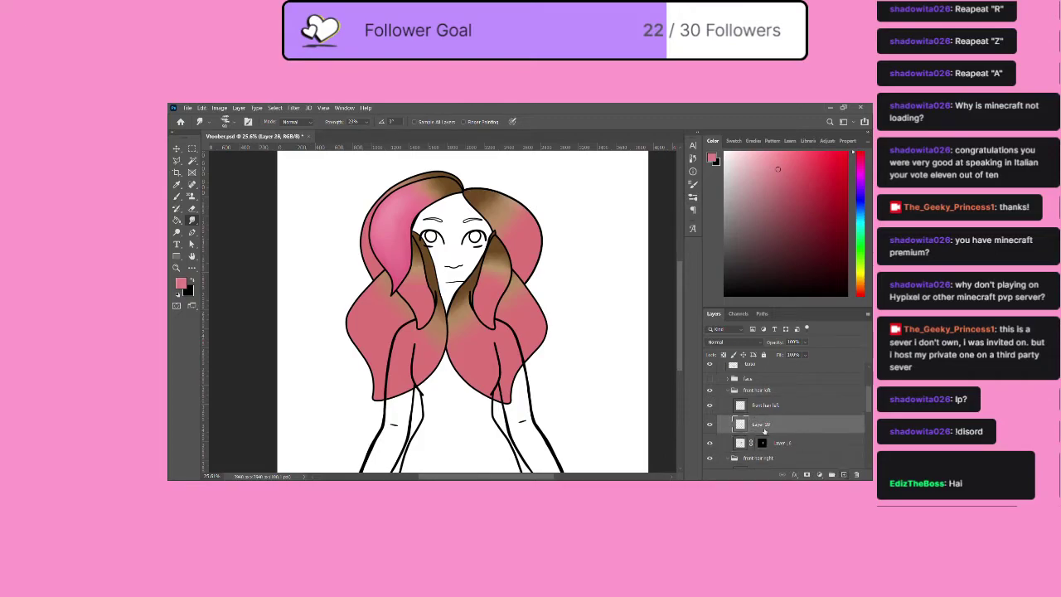
# Load the base colour layer's mask as a selection and use it to mask the new front hair left layer.
pyautogui.click(763, 443)
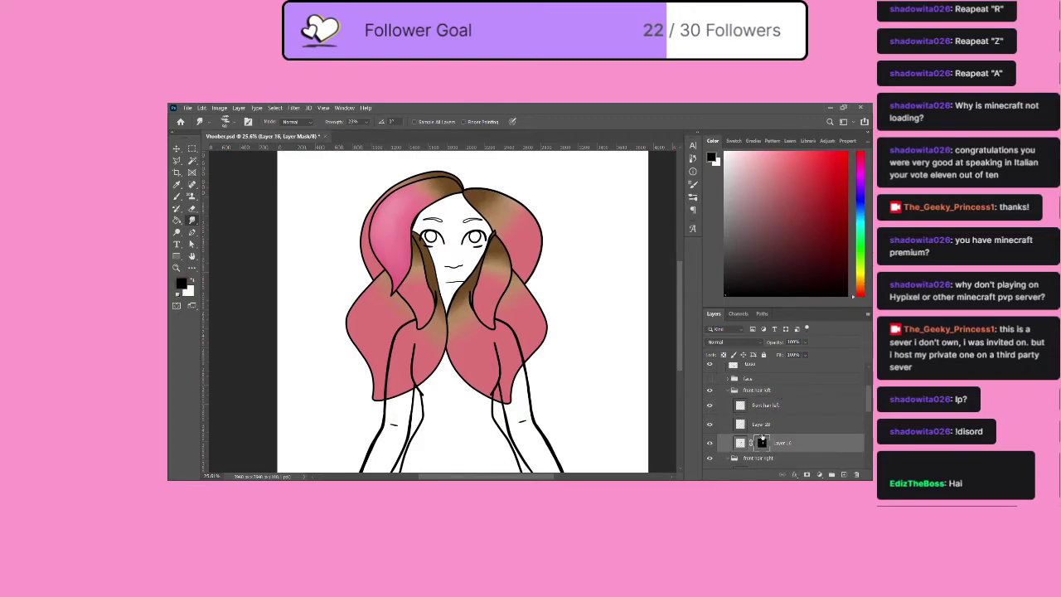
pyautogui.keyDown('ctrl'); pyautogui.click(763, 440); pyautogui.keyUp('ctrl')
pyautogui.click(768, 426)
pyautogui.click(807, 474)
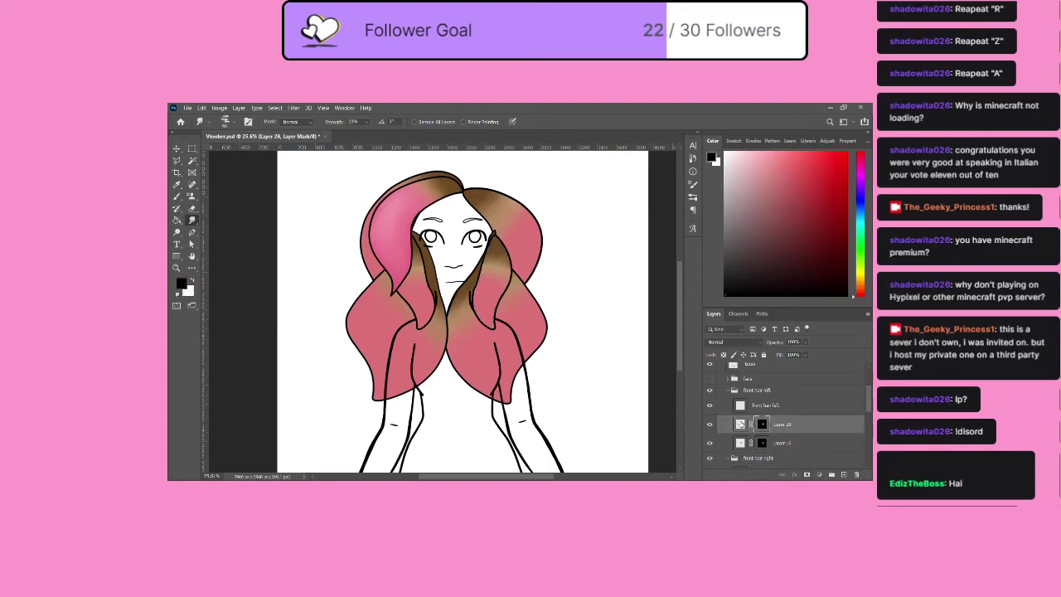
# Sample a deeper pink from the fringe, paint it over the lower part of the front hair left strand and smudge it.
pyautogui.click(177, 185)
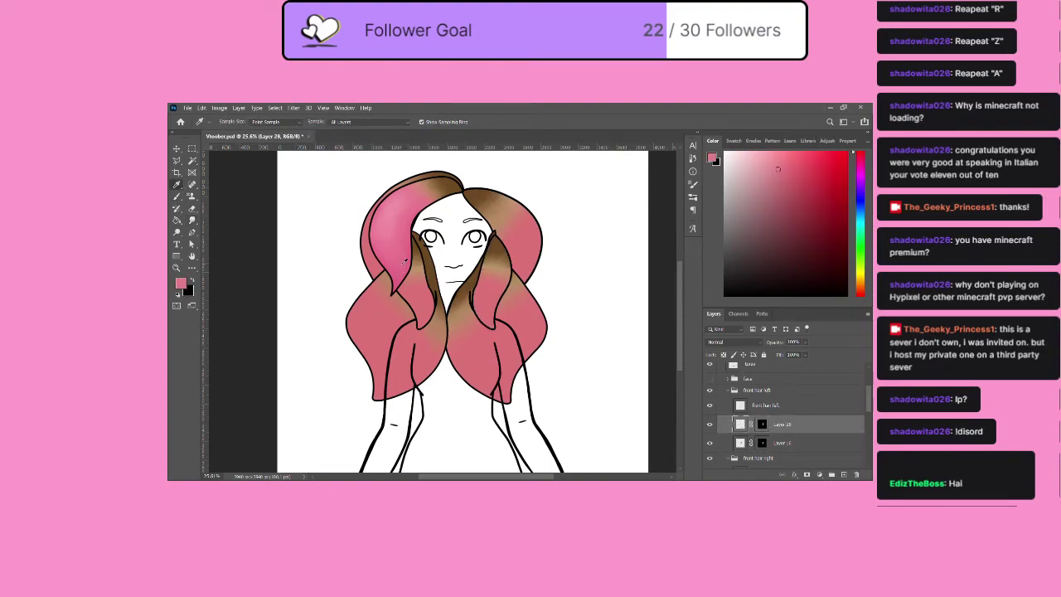
pyautogui.click(402, 265)
pyautogui.click(178, 199)
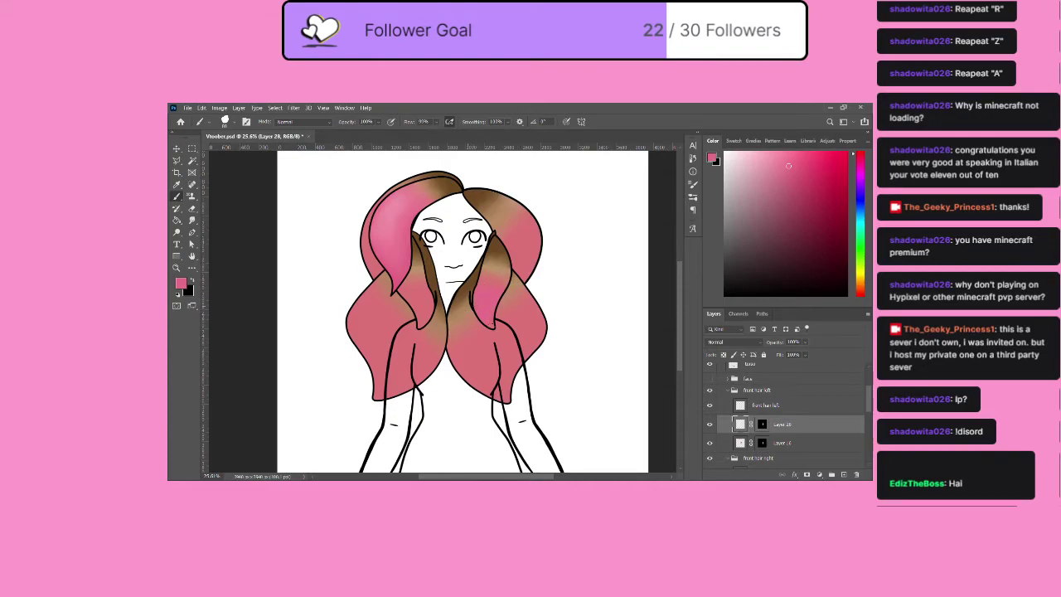
pyautogui.click(191, 209)
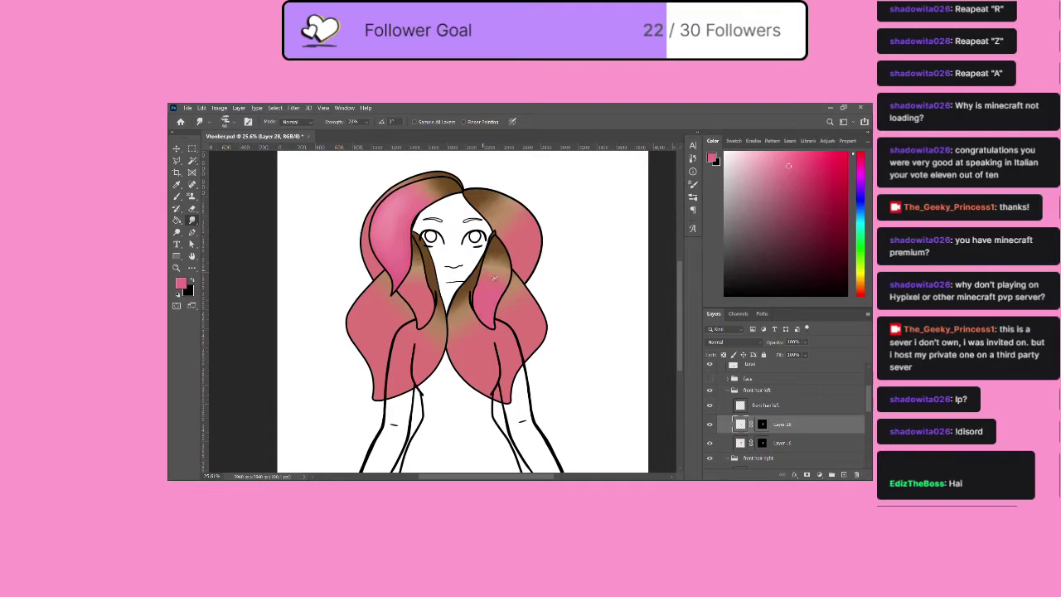
# Resample the fringe pink, repaint the tip of the front hair left strand, erase the excess and blend it with the Smudge tool.
pyautogui.press('i')
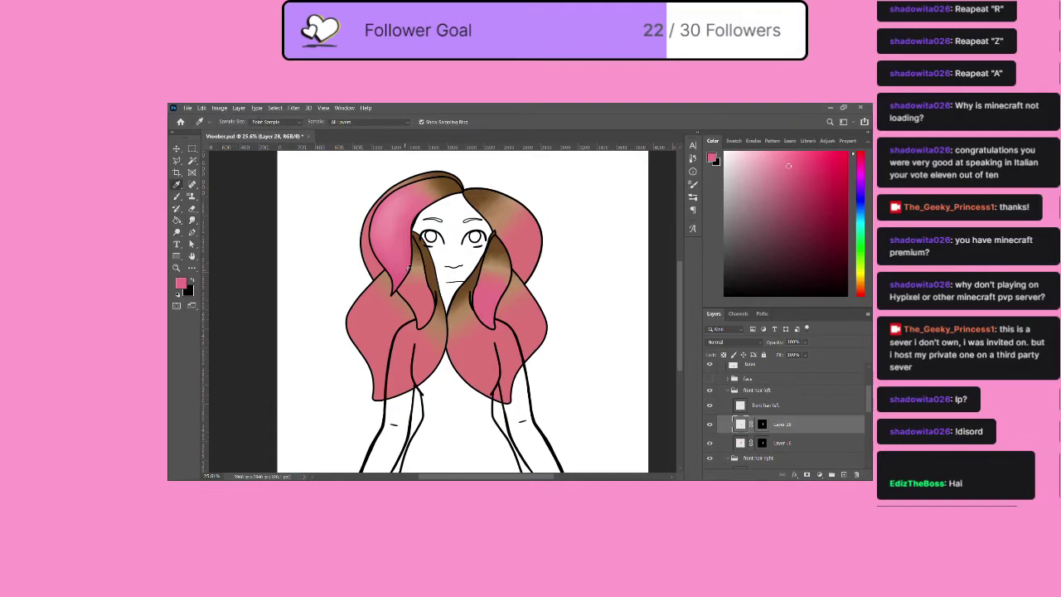
pyautogui.press('b')
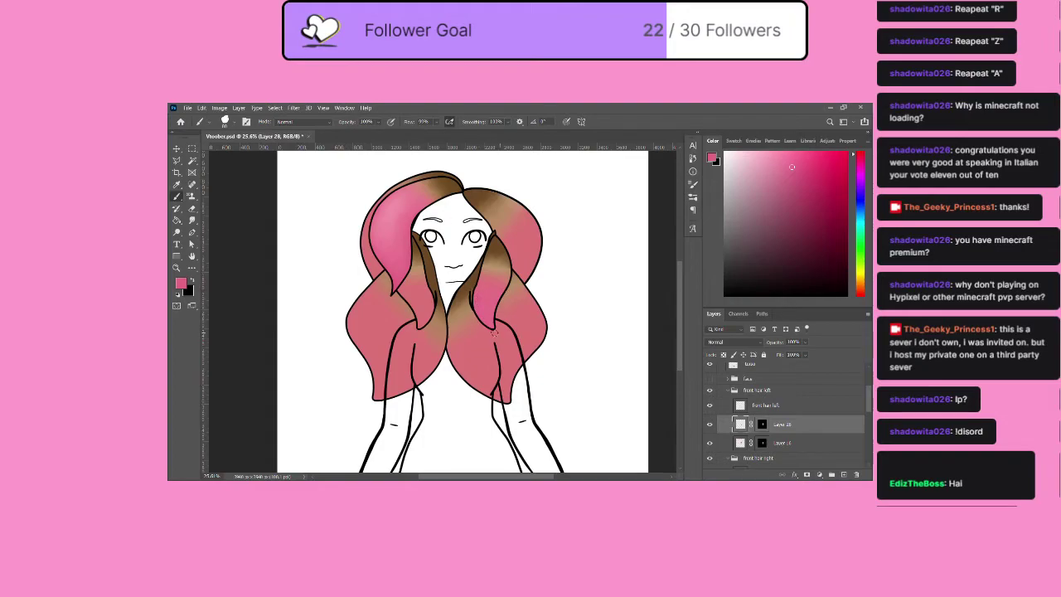
pyautogui.click(191, 208)
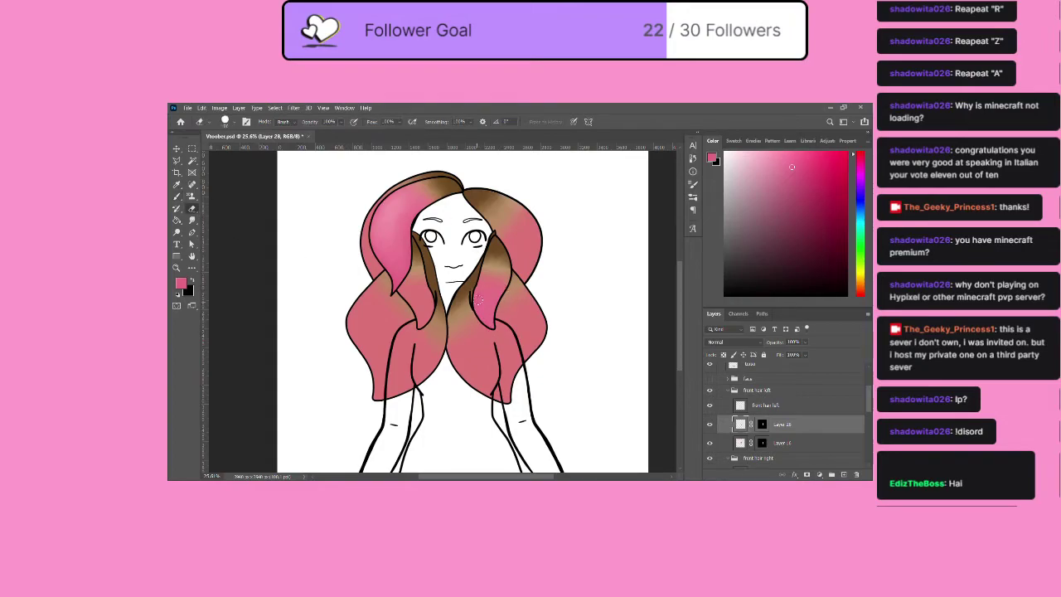
pyautogui.click(193, 219)
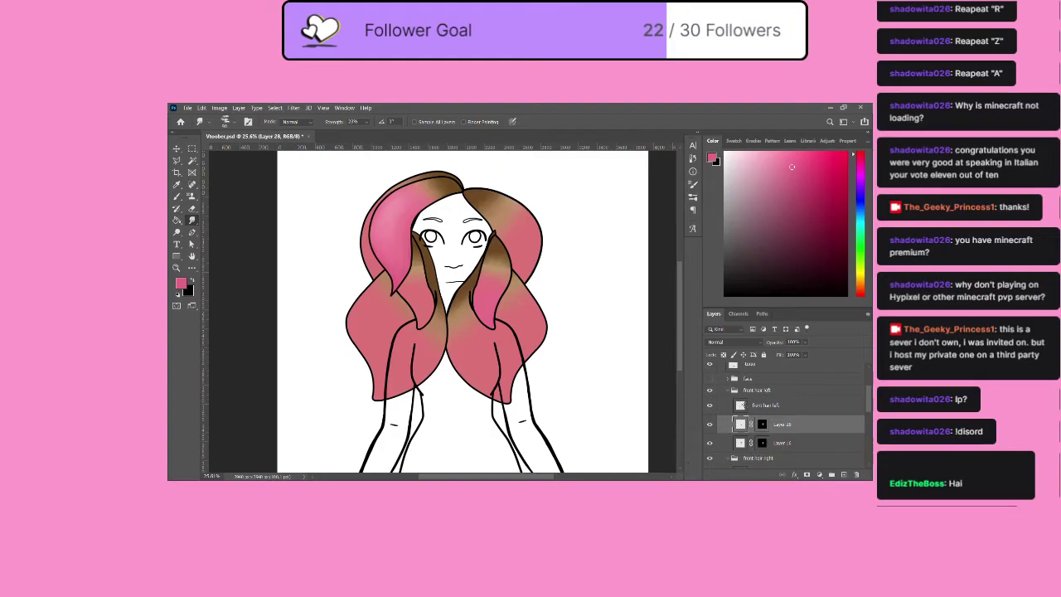
# Collapse the front hair left and front hair right groups and hide both.
pyautogui.click(727, 390)
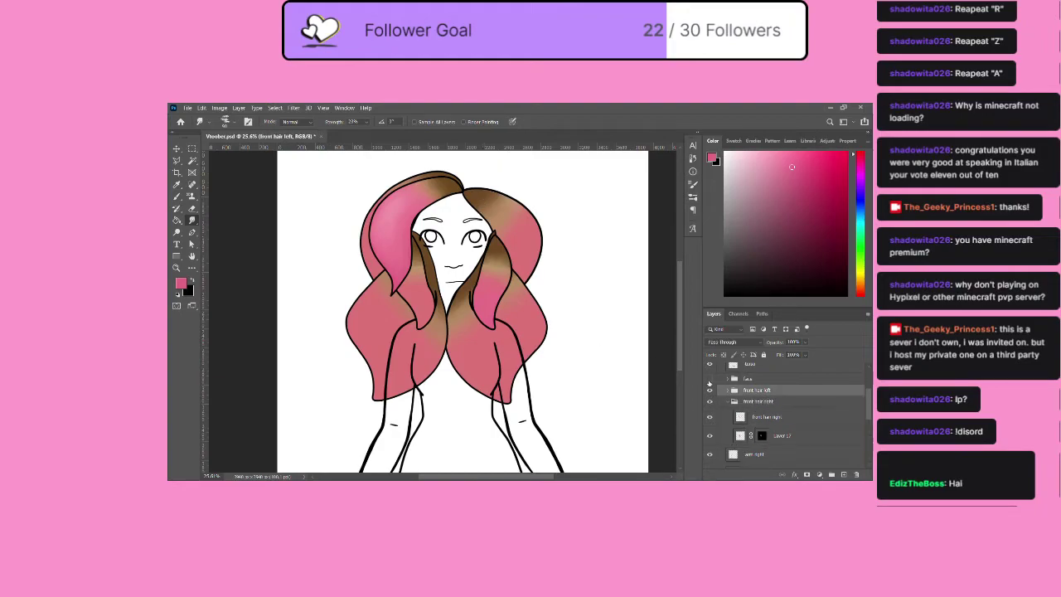
pyautogui.click(726, 390)
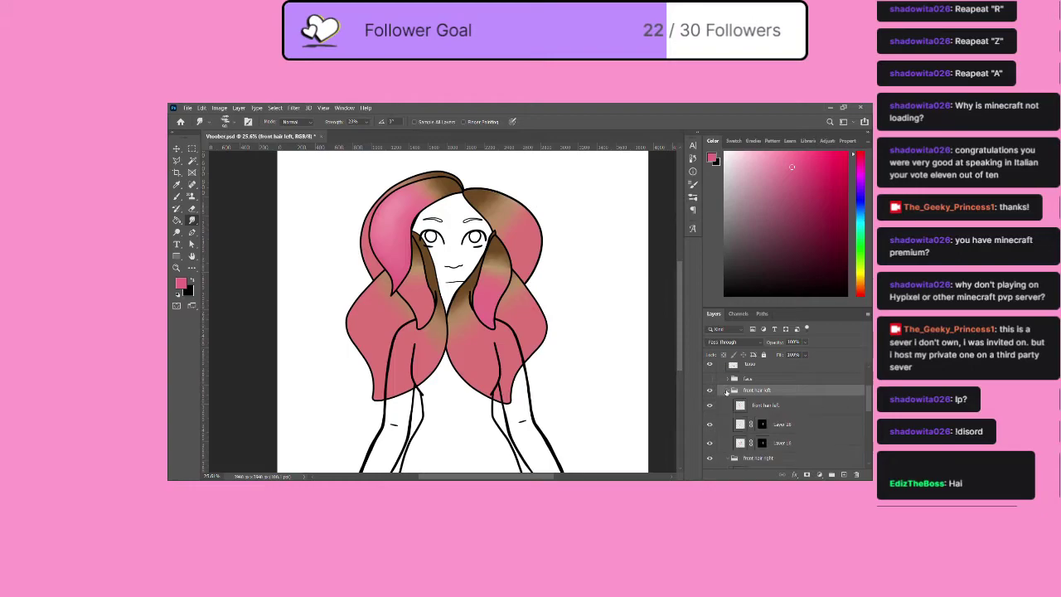
pyautogui.click(727, 391)
pyautogui.click(729, 400)
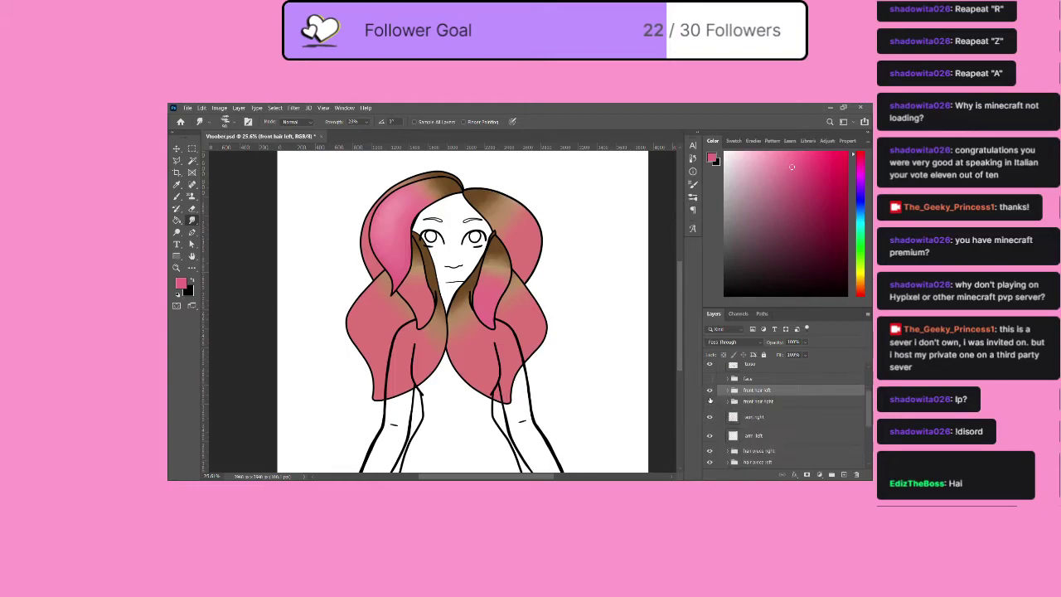
pyautogui.click(710, 400)
pyautogui.click(709, 390)
# Toggle the torso layer off and on to check it, and hide the fringe right group.
pyautogui.scroll(1, 715, 396)
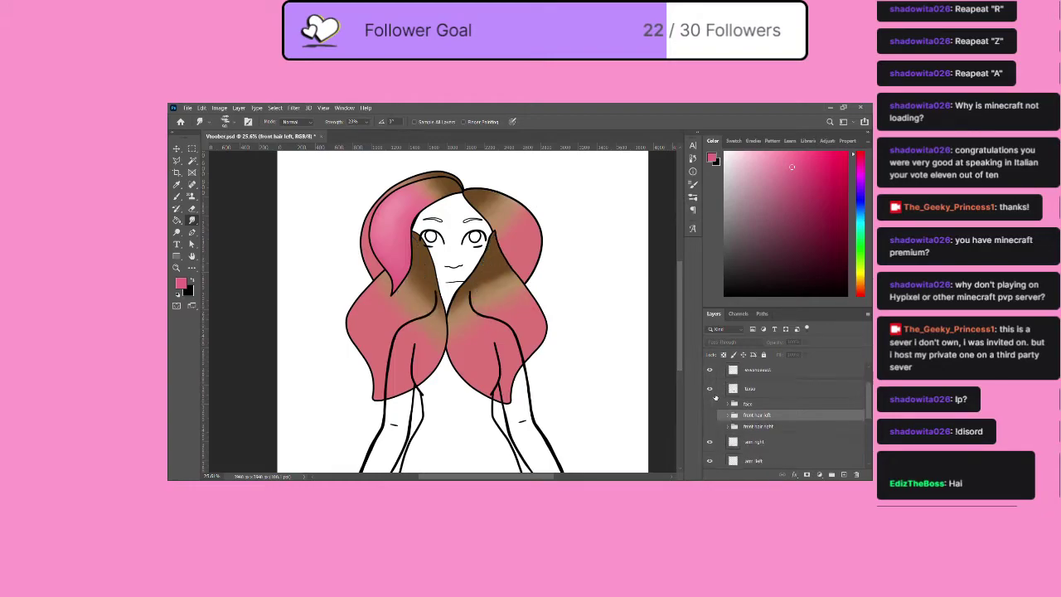
pyautogui.click(710, 390)
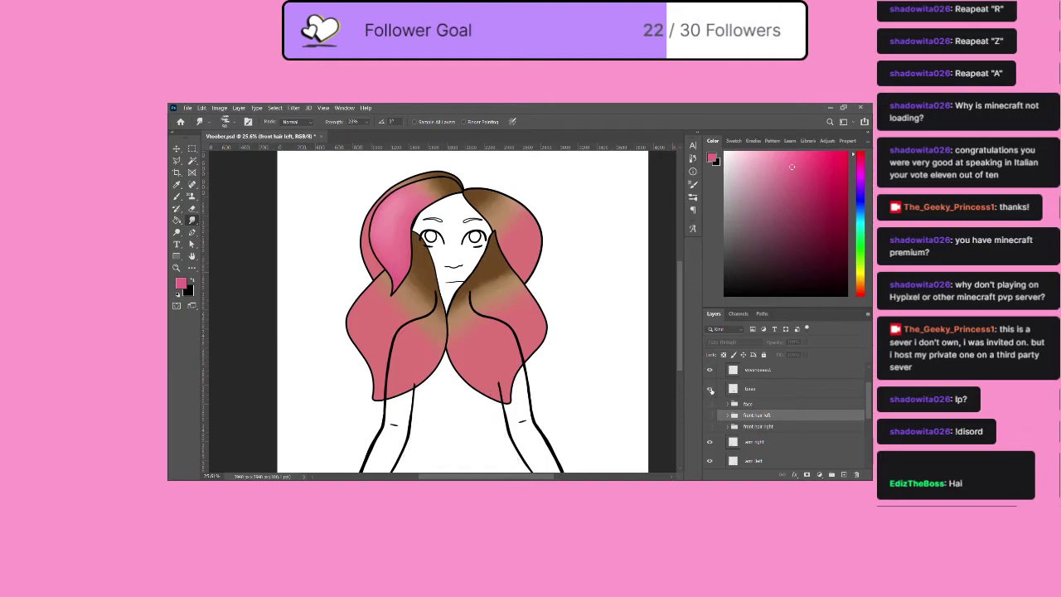
pyautogui.click(710, 389)
pyautogui.scroll(2, 714, 424)
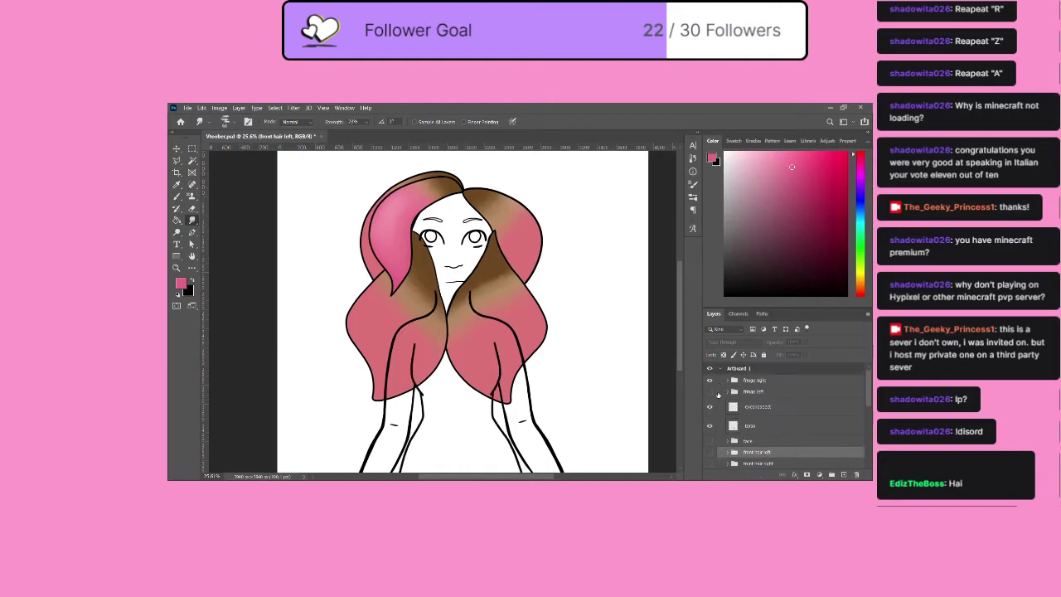
pyautogui.click(711, 383)
# Hide the top left, top right, hair piece left and hair piece right groups, and show the face group.
pyautogui.scroll(-3, 717, 419)
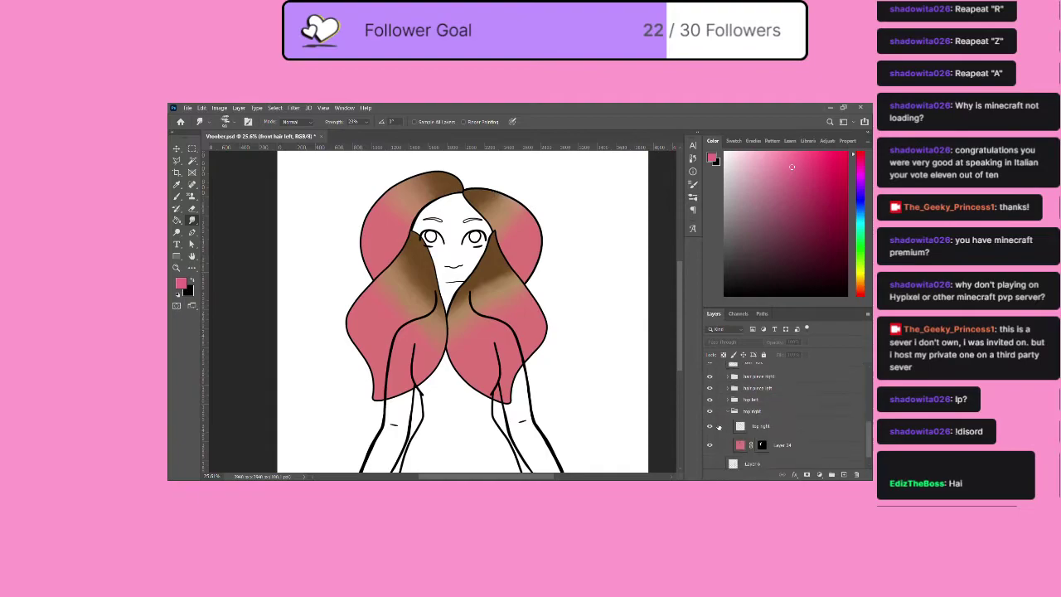
pyautogui.click(710, 387)
pyautogui.click(711, 388)
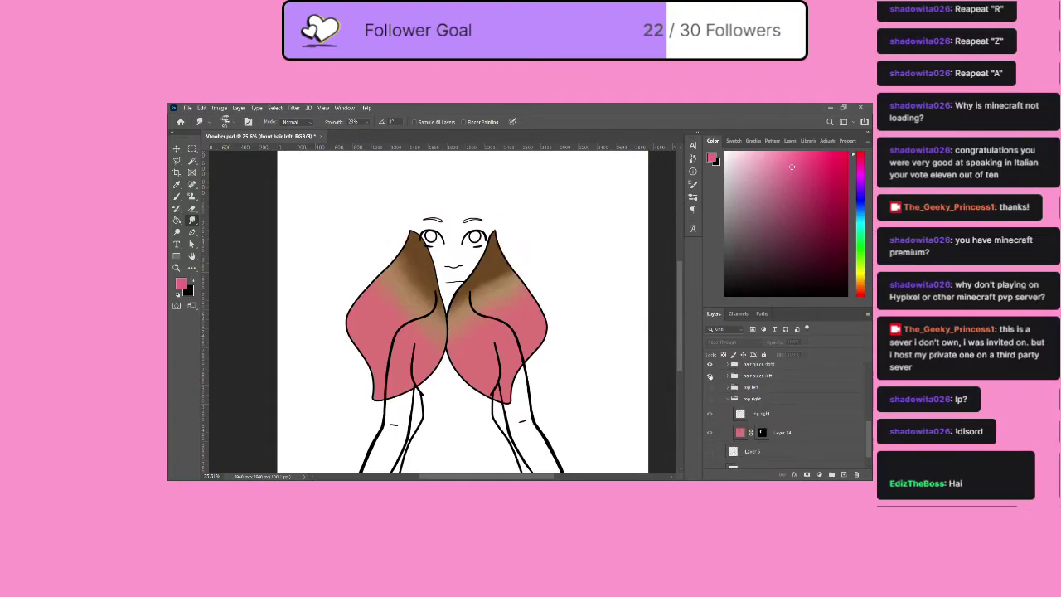
pyautogui.click(709, 376)
pyautogui.click(711, 367)
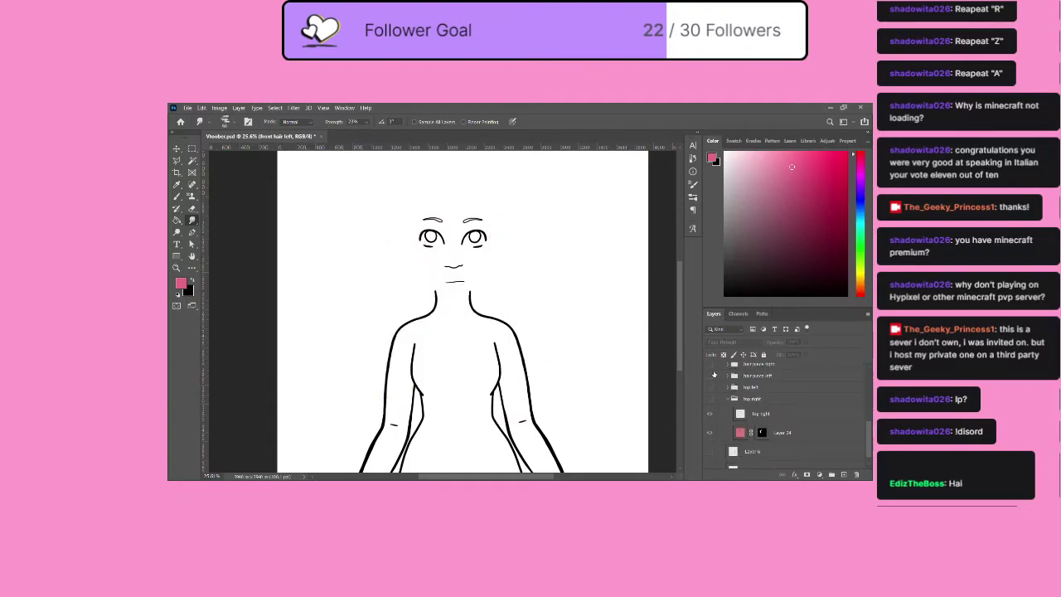
pyautogui.scroll(3, 713, 398)
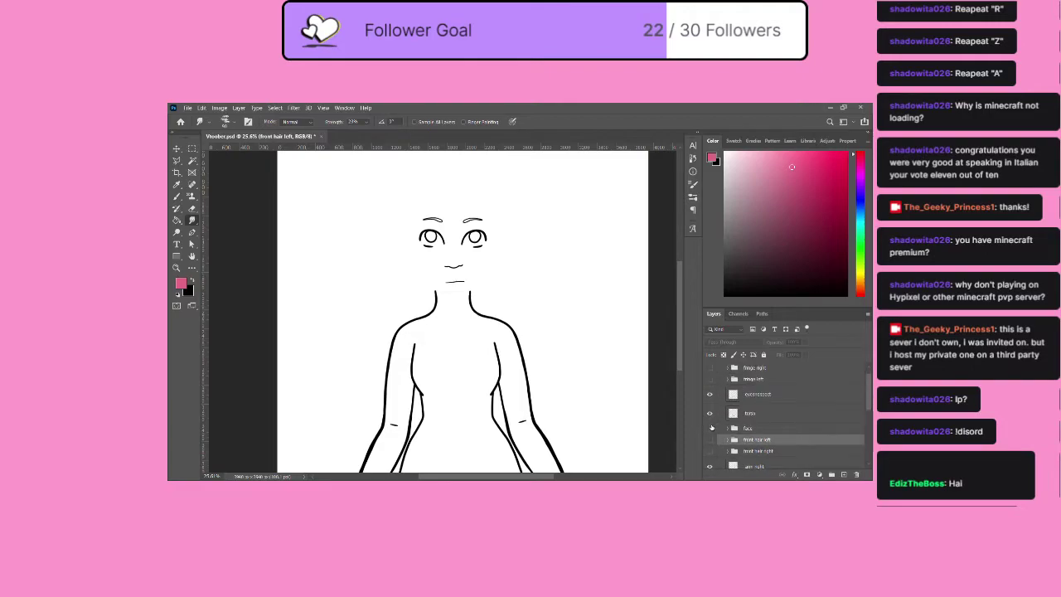
pyautogui.click(711, 428)
# Try to move the torso layer below the face group.
pyautogui.scroll(-2, 726, 433)
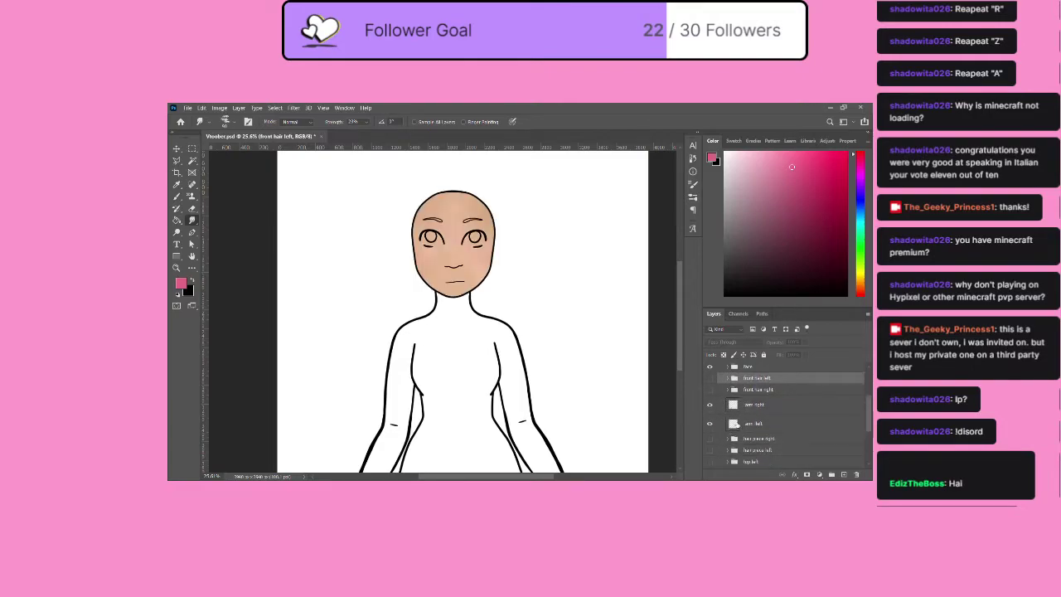
pyautogui.scroll(1, 737, 424)
pyautogui.scroll(1, 759, 427)
pyautogui.click(764, 400)
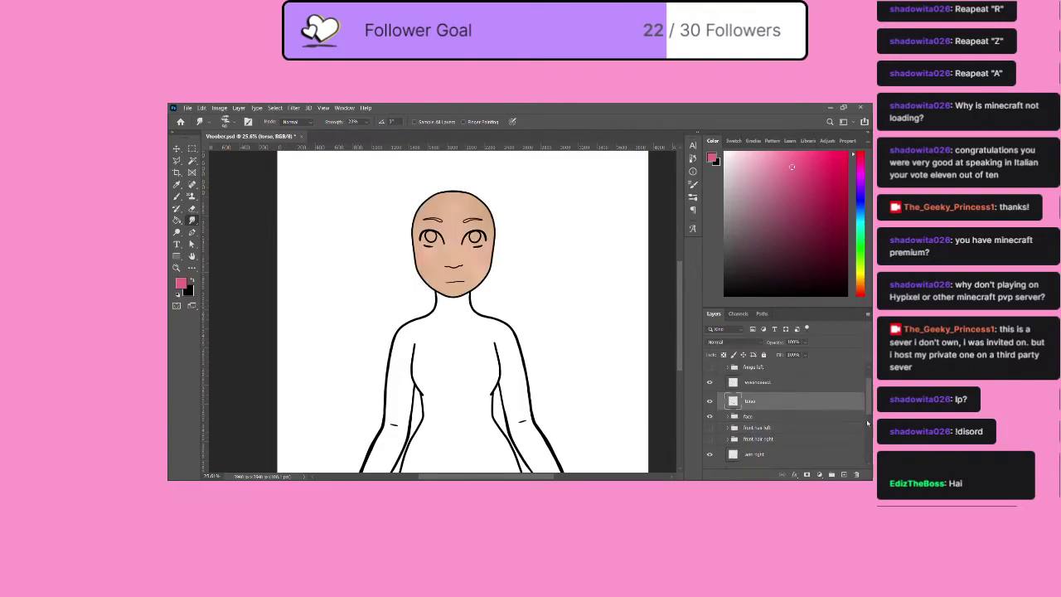
pyautogui.moveTo(757, 408); pyautogui.dragTo(759, 425)
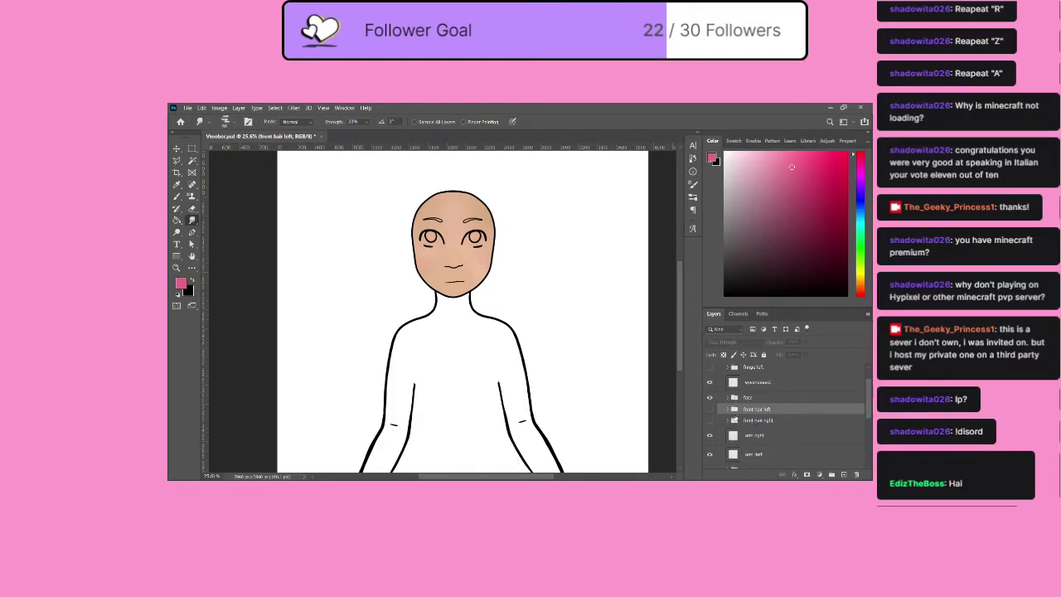
pyautogui.hotkey('ctrl', 'z')
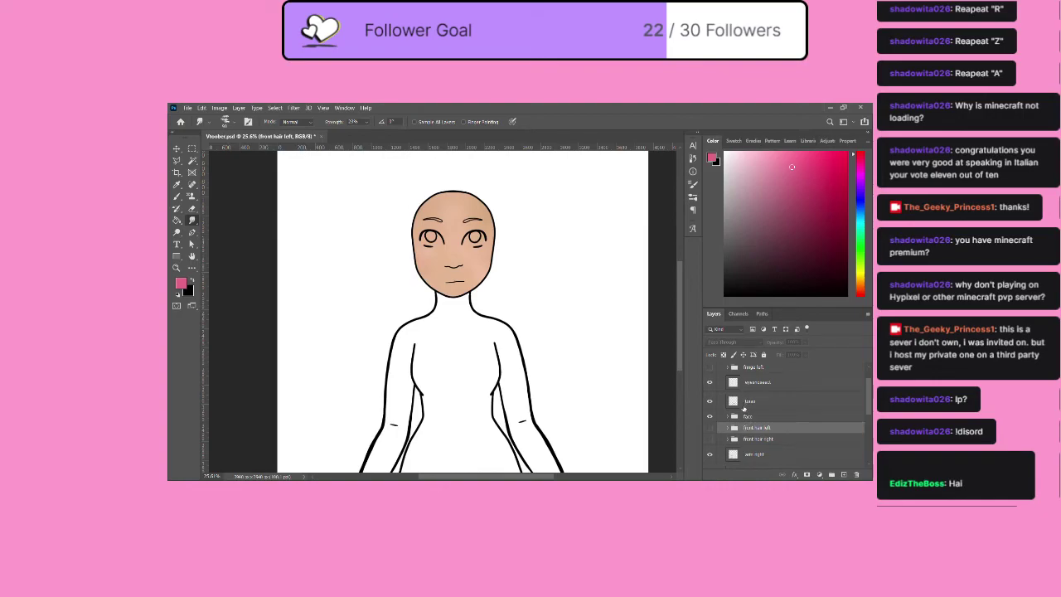
# Place the torso layer below the face group and add a new layer between them.
pyautogui.click(747, 403)
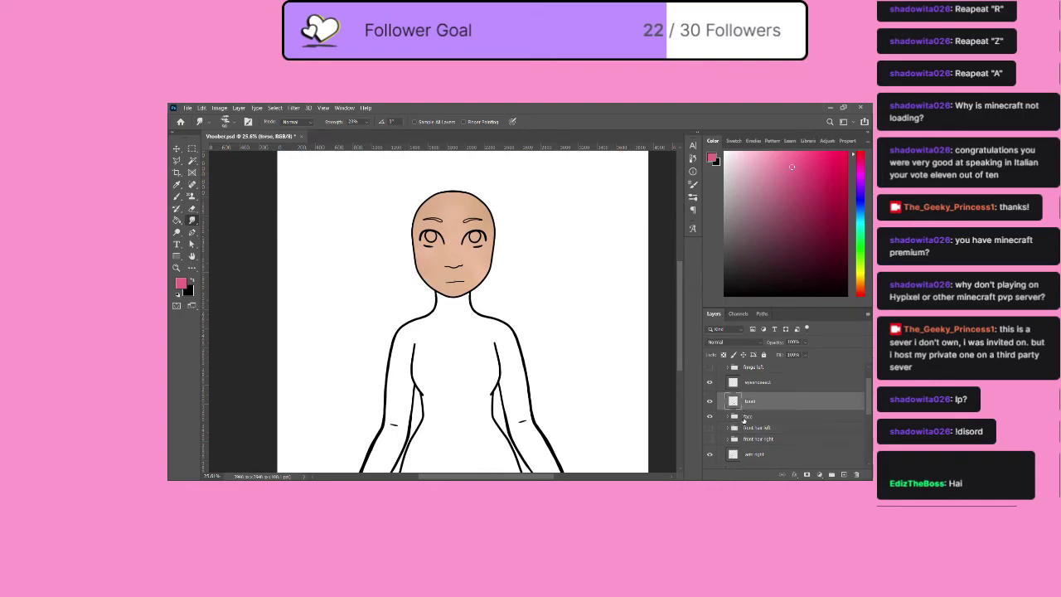
pyautogui.moveTo(747, 394); pyautogui.dragTo(748, 396)
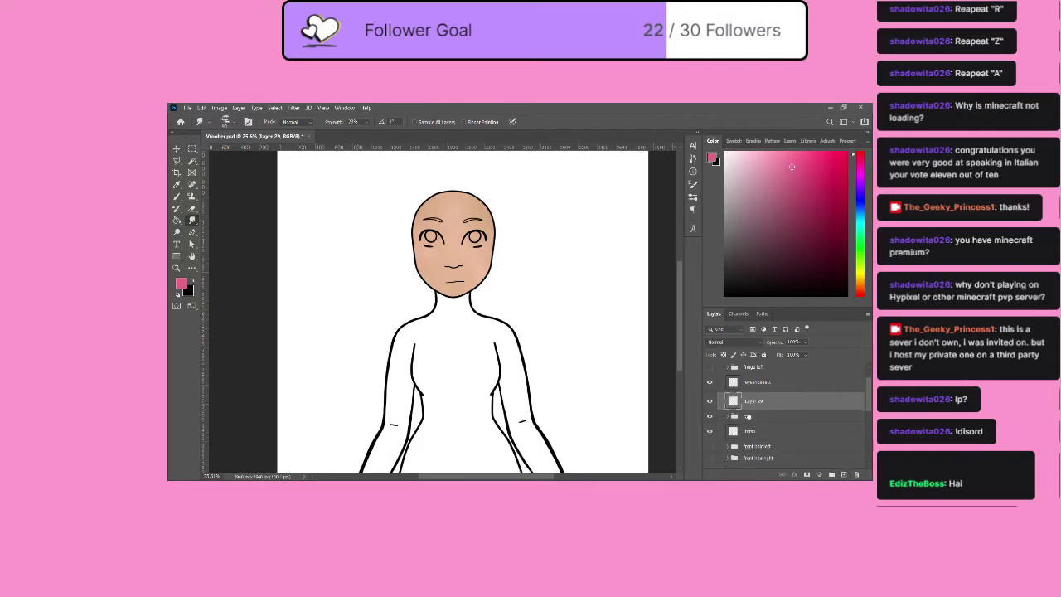
pyautogui.hotkey('ctrl', 'shift', 'alt', 'n')
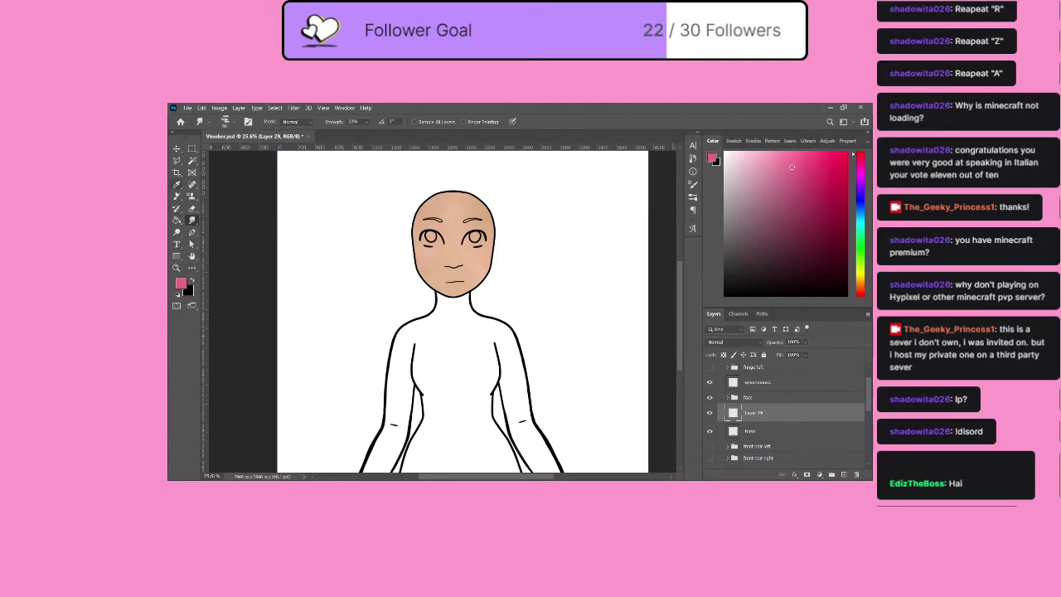
# Draw two curved black brush lines across the torso between the waist edges to form the waistband.
pyautogui.click(176, 197)
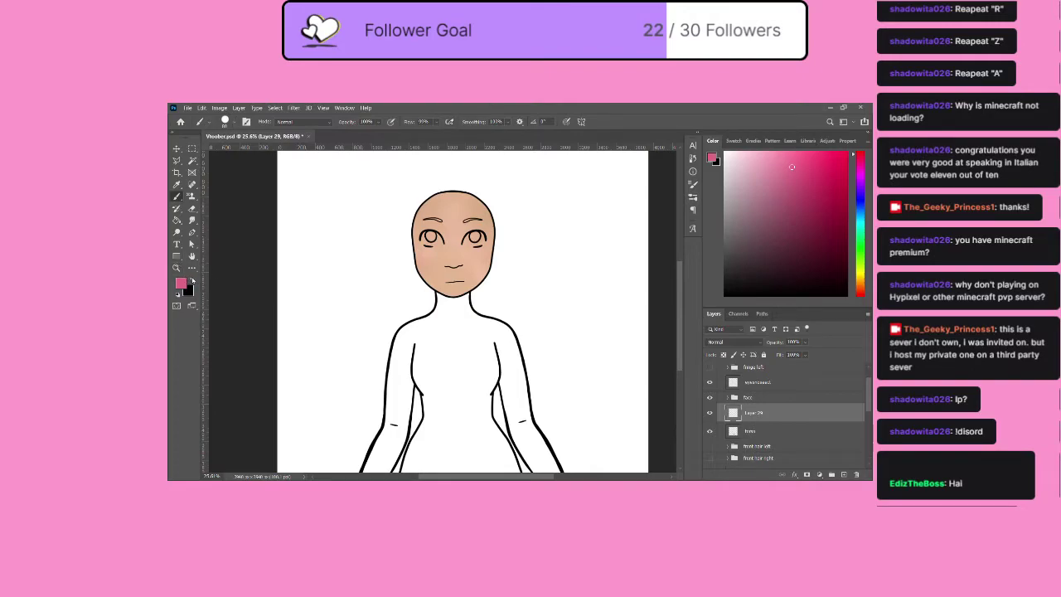
pyautogui.click(193, 279)
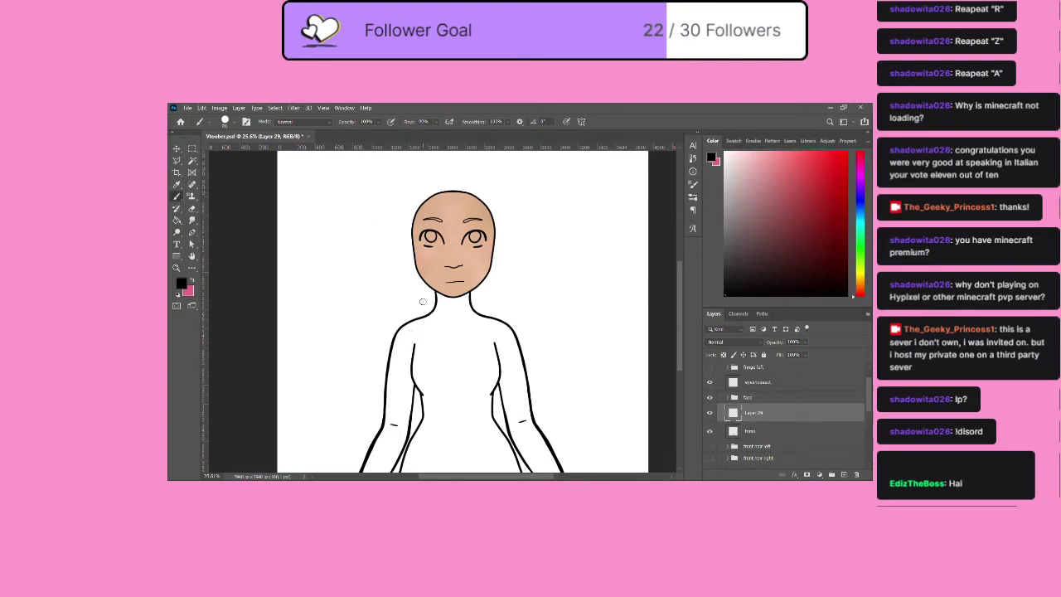
pyautogui.press('[')
pyautogui.press('[')
pyautogui.press('[')
pyautogui.click(176, 267)
pyautogui.moveTo(469, 356); pyautogui.dragTo(492, 352)
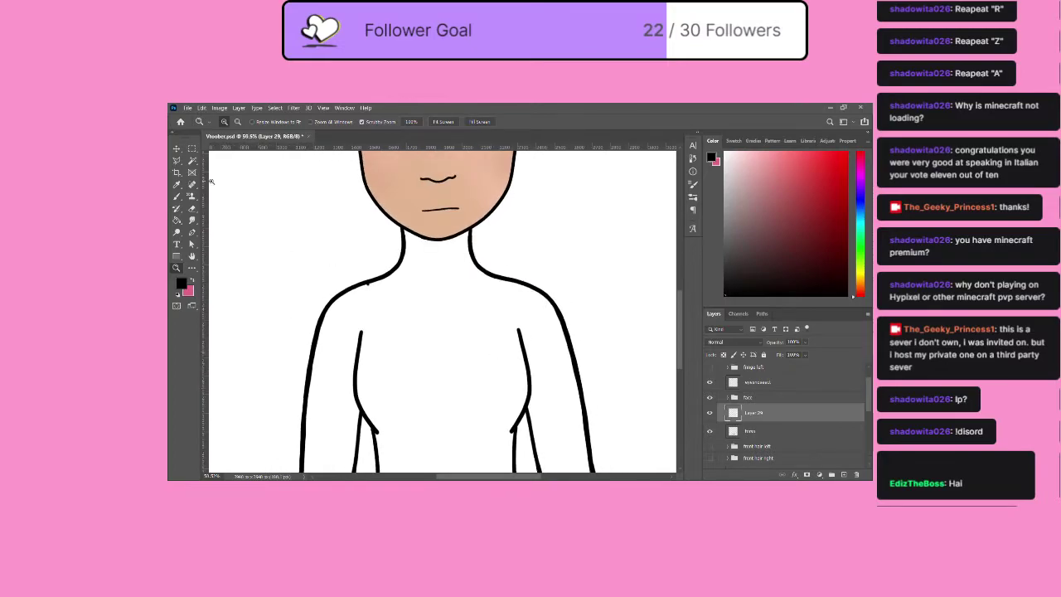
pyautogui.scroll(-3, 481, 395)
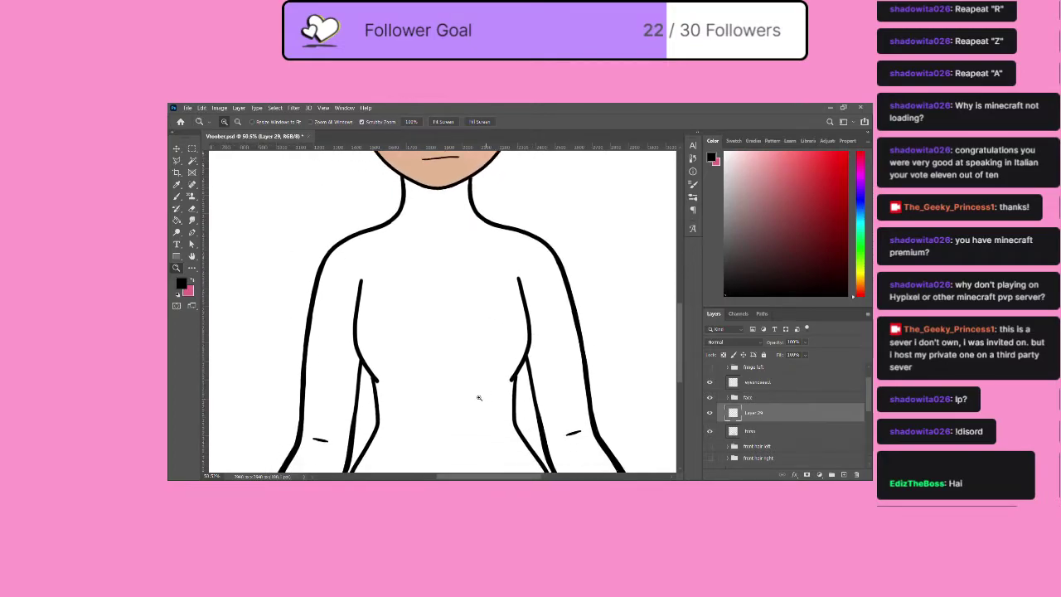
pyautogui.press('b')
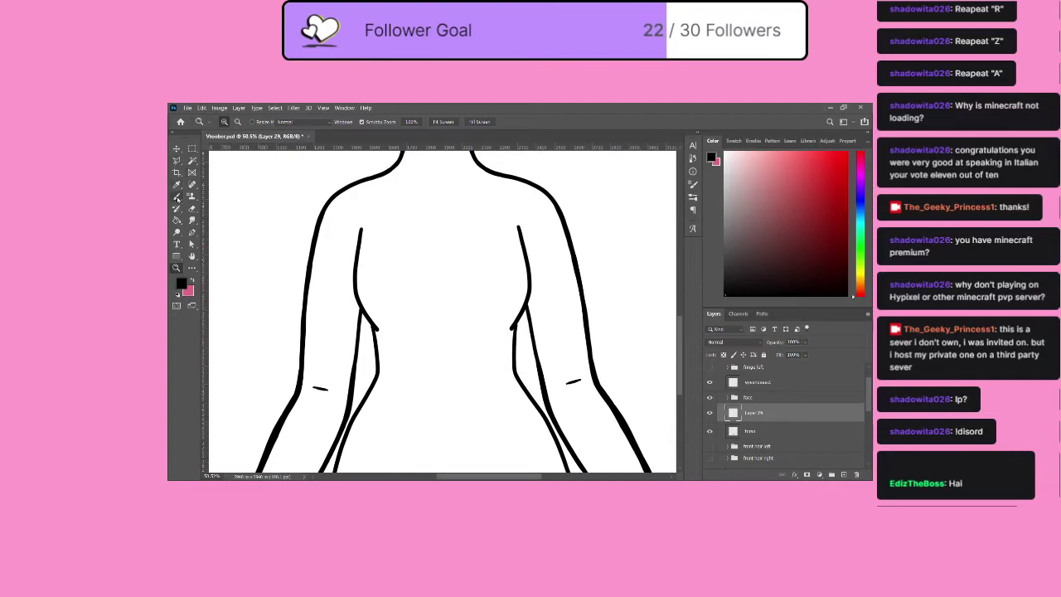
pyautogui.moveTo(375, 380)
pyautogui.mouseDown()
pyautogui.moveTo(445, 388)
pyautogui.moveTo(525, 376)
pyautogui.mouseUp()
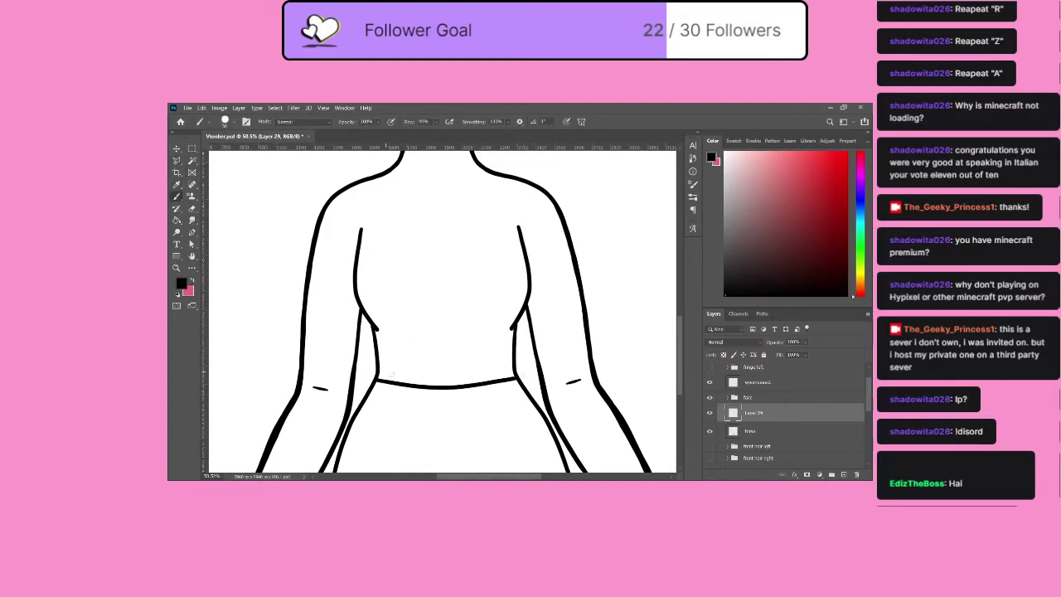
pyautogui.moveTo(377, 363); pyautogui.dragTo(519, 358)
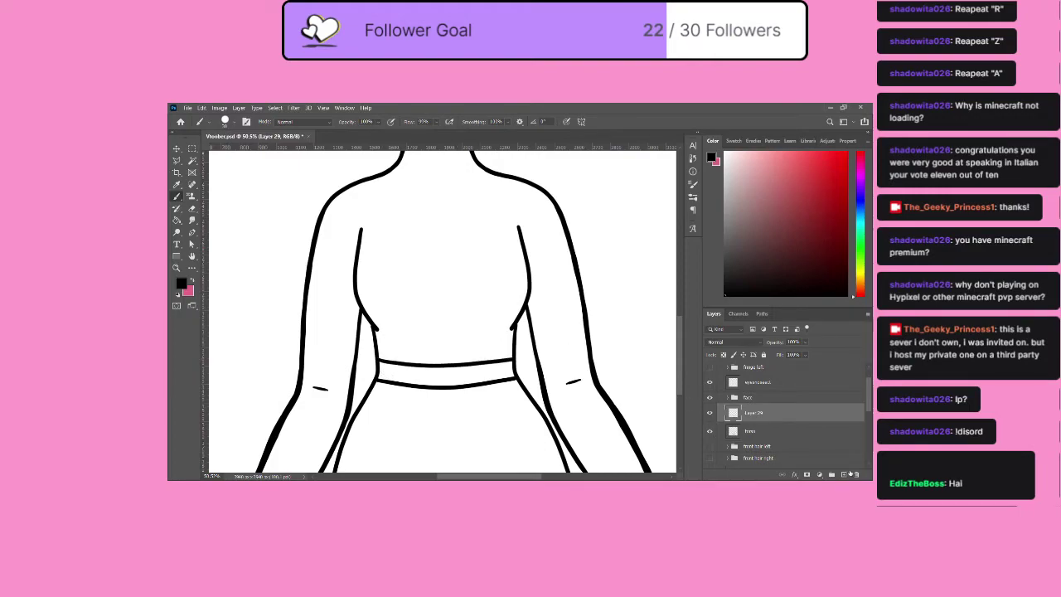
# Add a new layer and draw the bib outline on the chest, rising from the waistband.
pyautogui.click(847, 473)
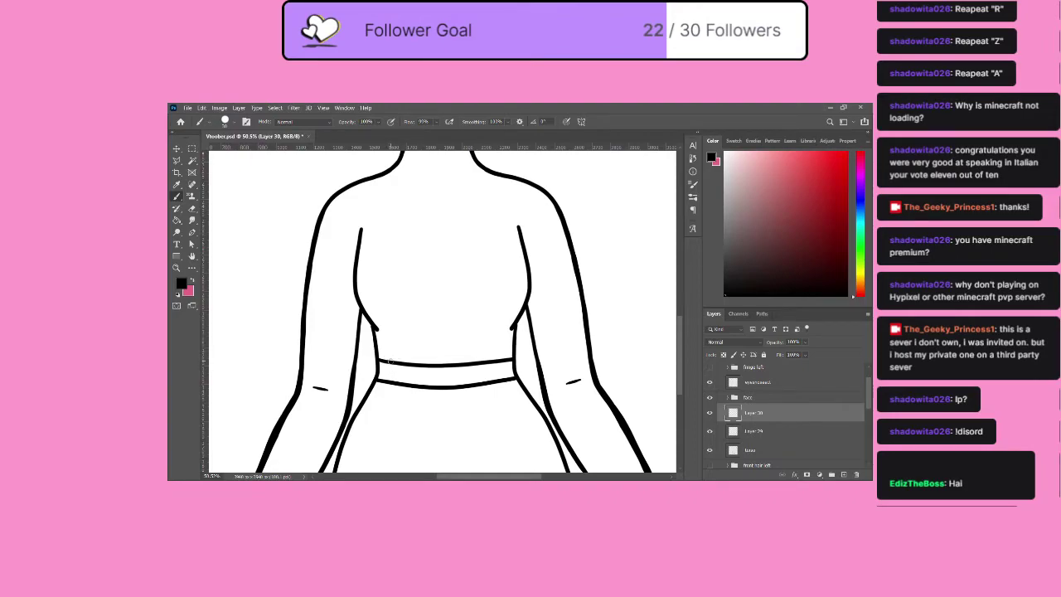
pyautogui.moveTo(389, 361)
pyautogui.mouseDown()
pyautogui.moveTo(375, 238)
pyautogui.moveTo(374, 251)
pyautogui.moveTo(513, 247)
pyautogui.moveTo(496, 365)
pyautogui.mouseUp()
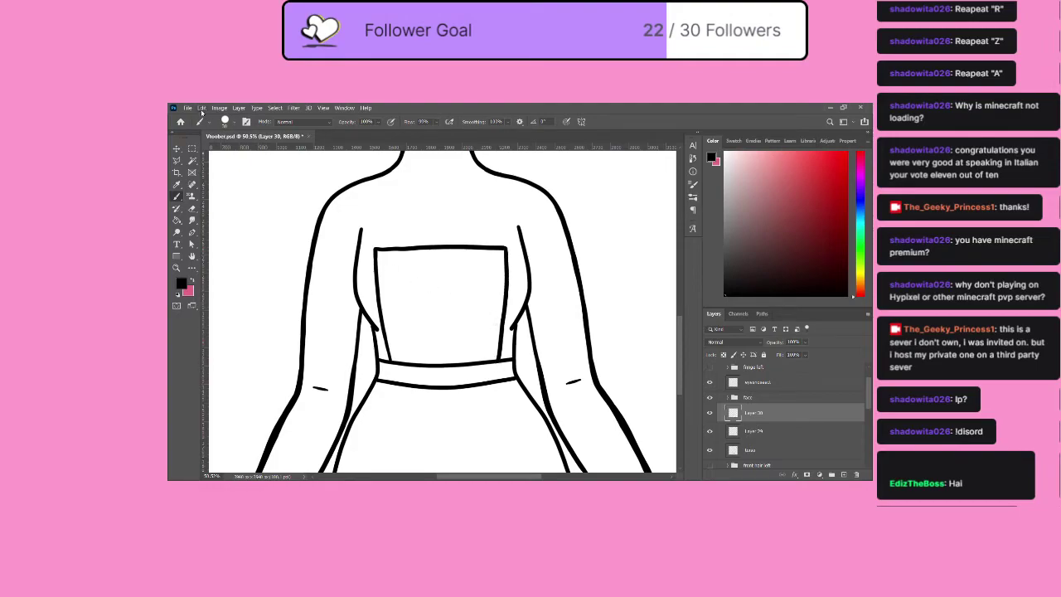
# Enlarge the bib outline slightly, recentre it on the chest and nudge it up to meet the waistband.
pyautogui.hotkey('ctrl', 't')
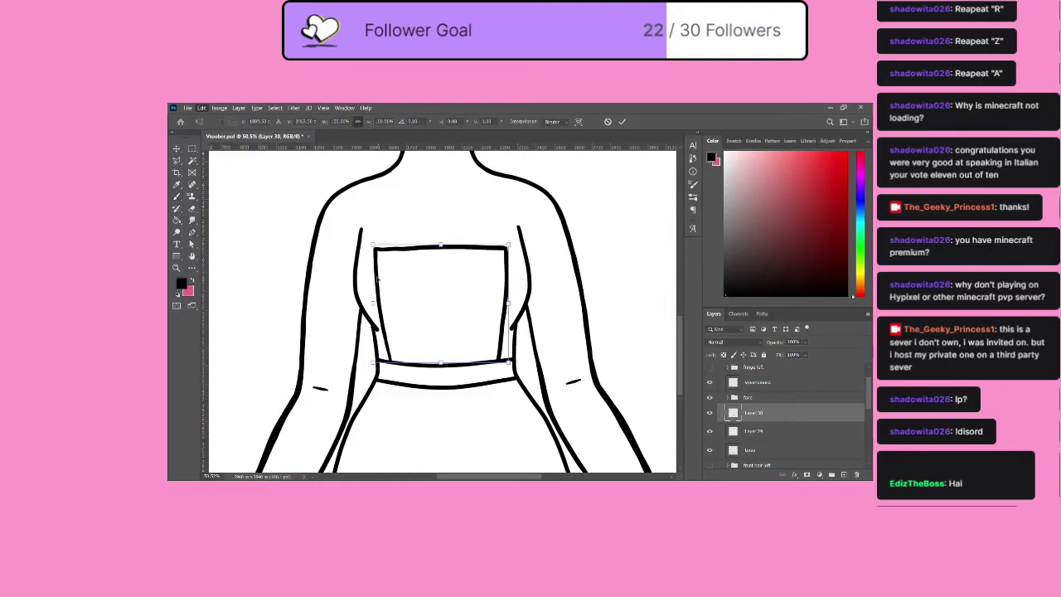
pyautogui.moveTo(375, 303); pyautogui.dragTo(363, 302)
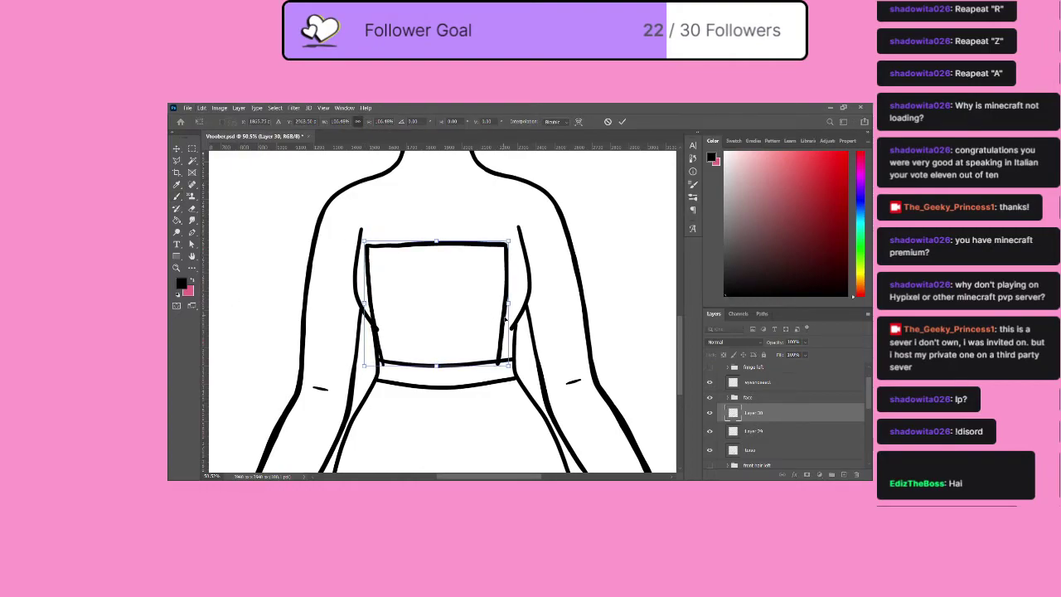
pyautogui.moveTo(506, 318); pyautogui.dragTo(508, 316)
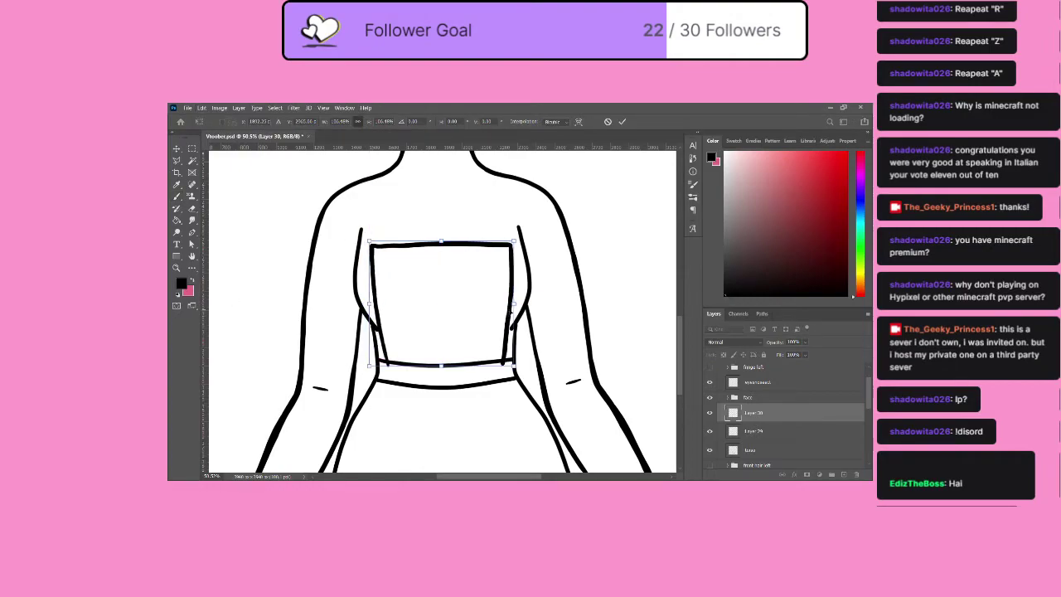
pyautogui.press('Up')
pyautogui.press('Up')
pyautogui.press('Up')
pyautogui.press('Up')
pyautogui.press('Up')
pyautogui.press('Up')
pyautogui.press('Up')
pyautogui.press('Up')
pyautogui.press('Up')
pyautogui.press('Up')
pyautogui.press('Up')
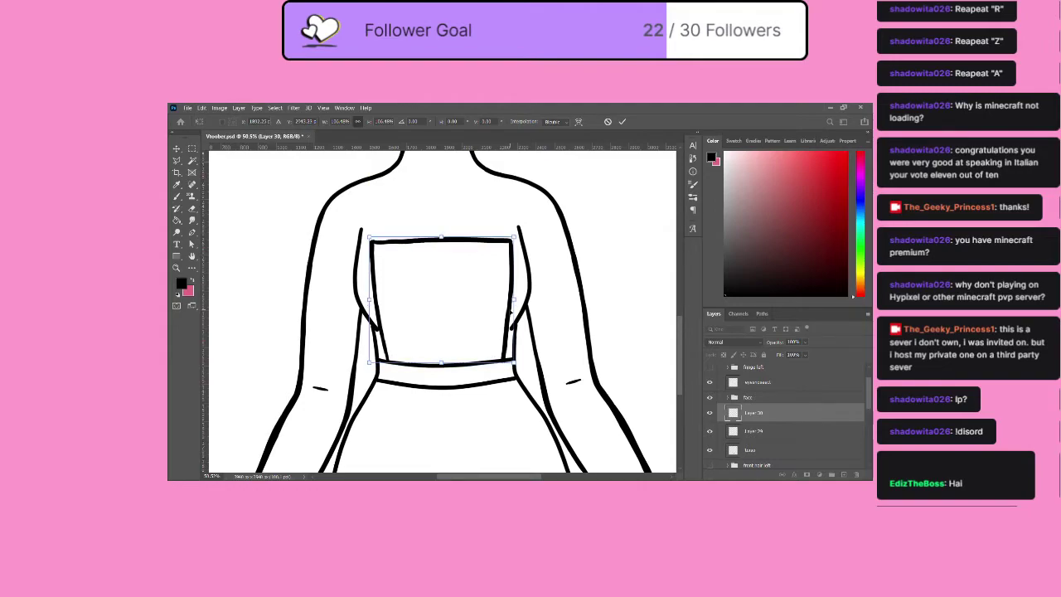
pyautogui.press('Return')
# Add a new layer and draw a narrow strap from the left shoulder down towards the bib corner.
pyautogui.click(176, 267)
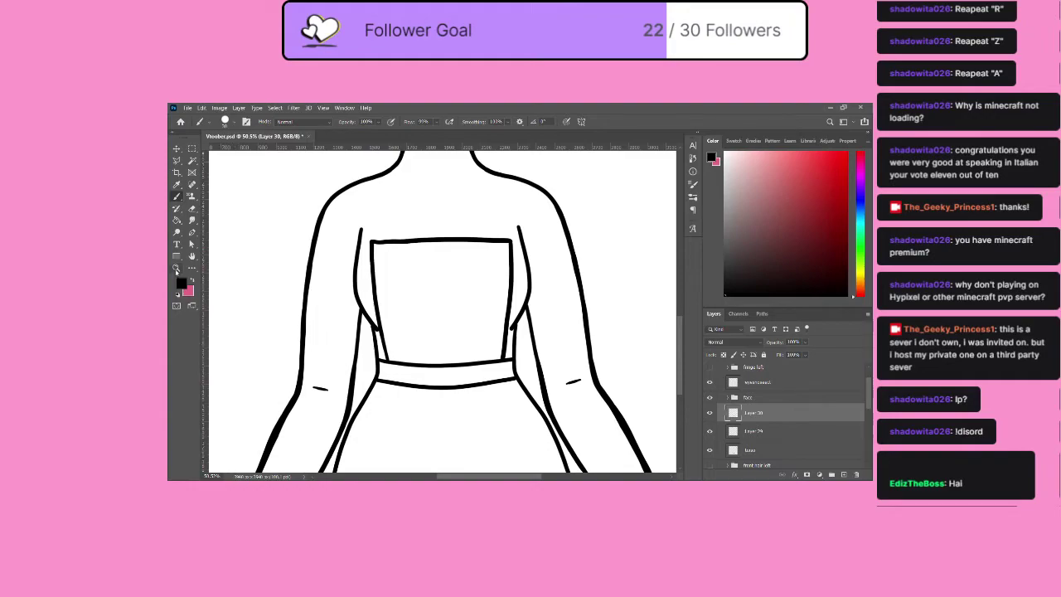
pyautogui.scroll(2, 407, 298)
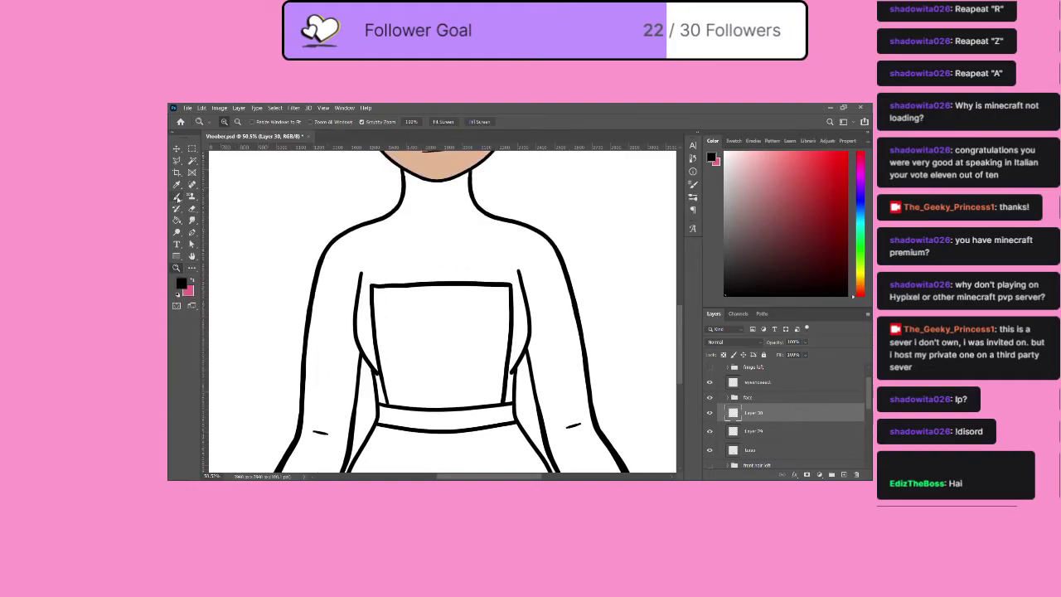
pyautogui.click(177, 197)
pyautogui.click(844, 474)
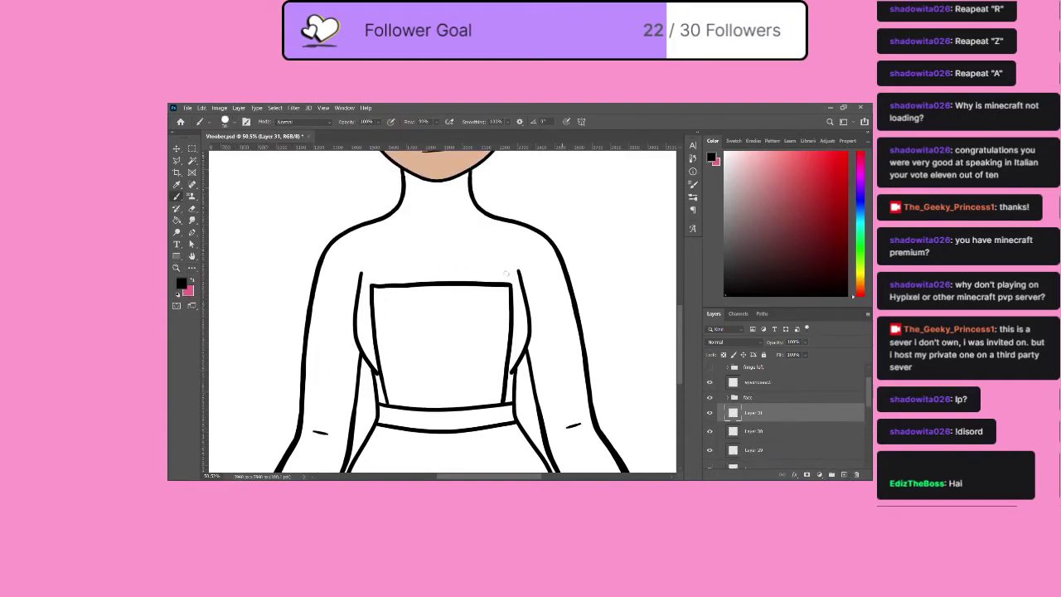
pyautogui.click(382, 294)
pyautogui.hotkey('ctrl', 'z')
pyautogui.moveTo(365, 222)
pyautogui.mouseDown()
pyautogui.moveTo(372, 285)
pyautogui.moveTo(387, 279)
pyautogui.moveTo(377, 212)
pyautogui.mouseUp()
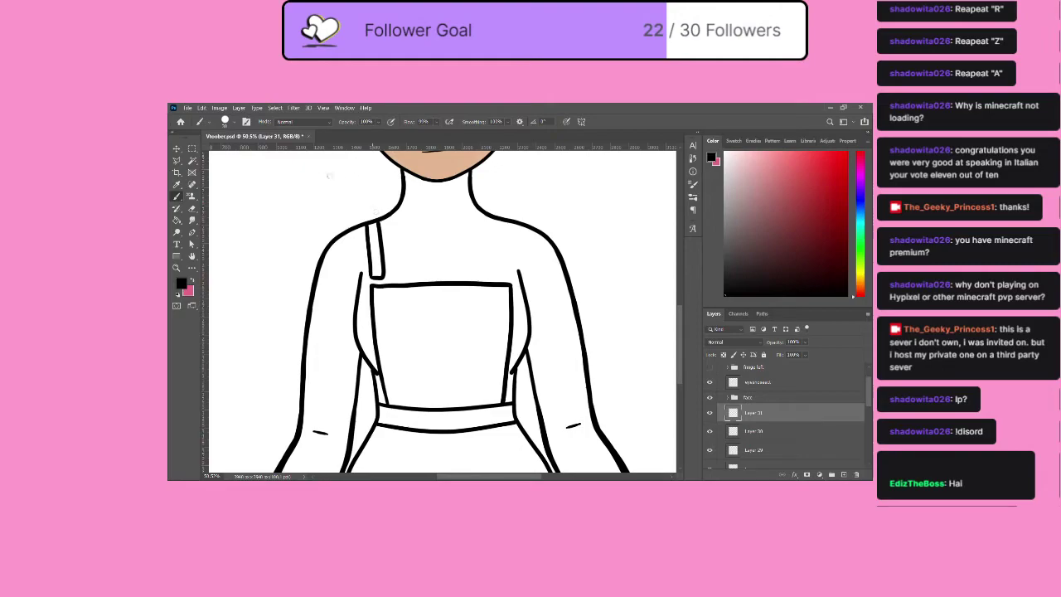
# Duplicate the strap layer, flip the copy horizontally and align it with the right shoulder.
pyautogui.click(177, 149)
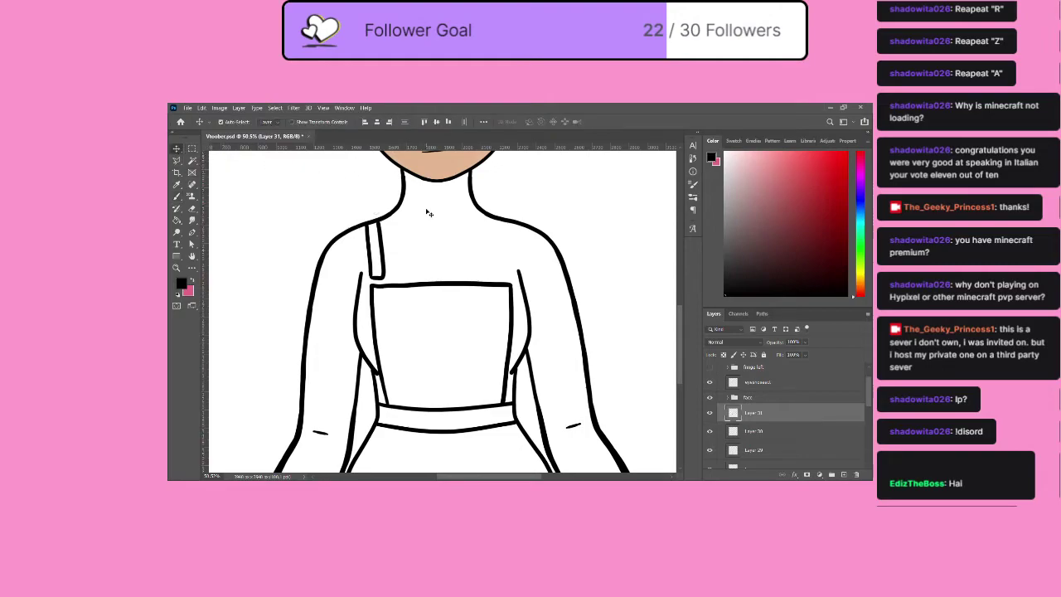
pyautogui.moveTo(427, 212); pyautogui.dragTo(429, 214)
pyautogui.hotkey('ctrl', 'j')
pyautogui.click(202, 108)
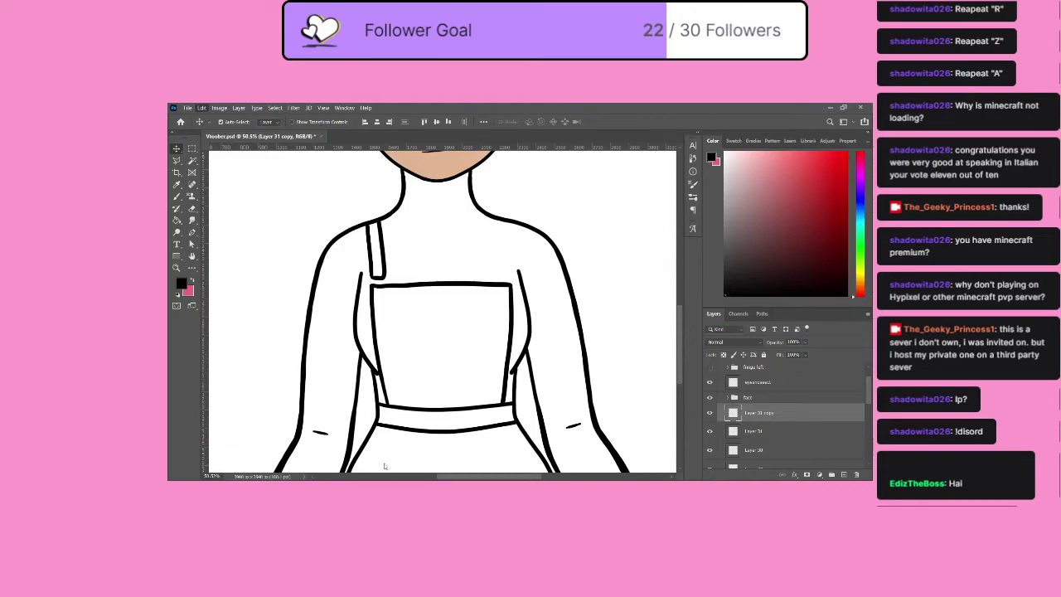
pyautogui.click(349, 439)
pyautogui.moveTo(387, 247); pyautogui.dragTo(513, 232)
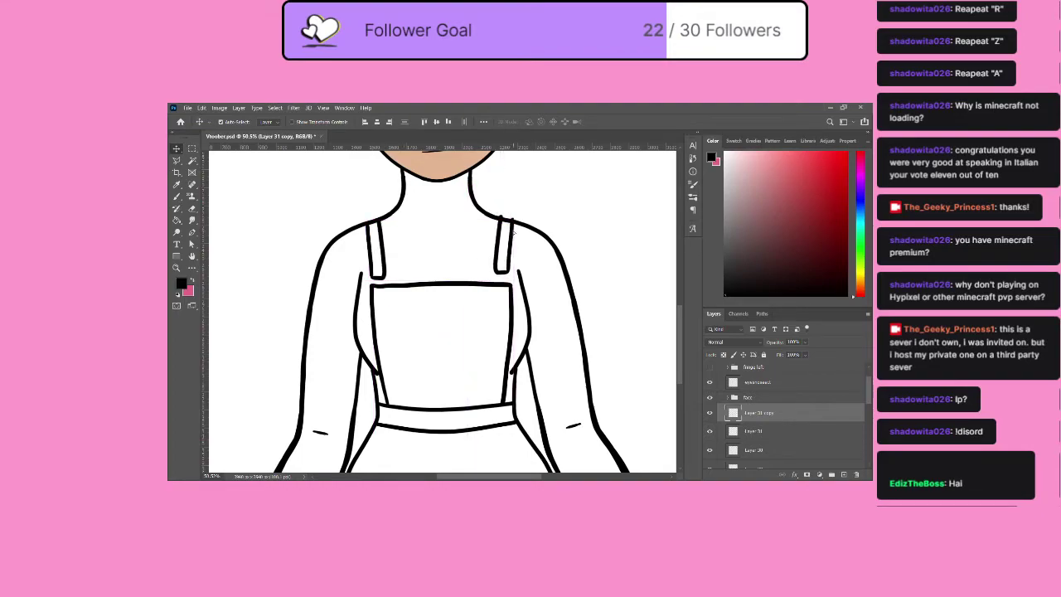
pyautogui.press('Down')
pyautogui.press('Down')
pyautogui.press('Down')
# Stretch the copied strap downward so its lower end lines up with the left strap.
pyautogui.press('z')
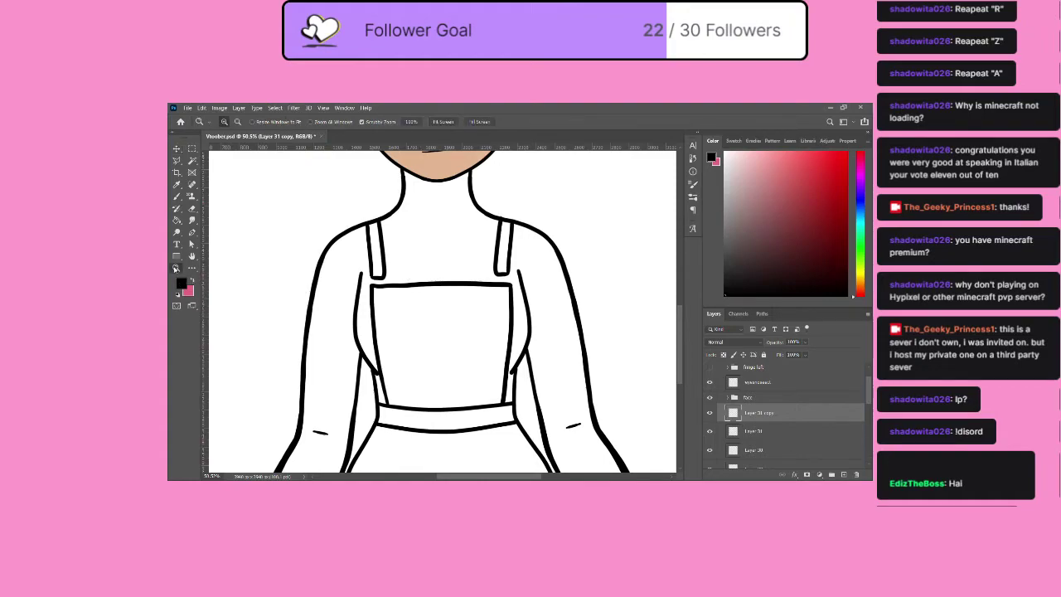
pyautogui.moveTo(403, 297); pyautogui.dragTo(685, 386)
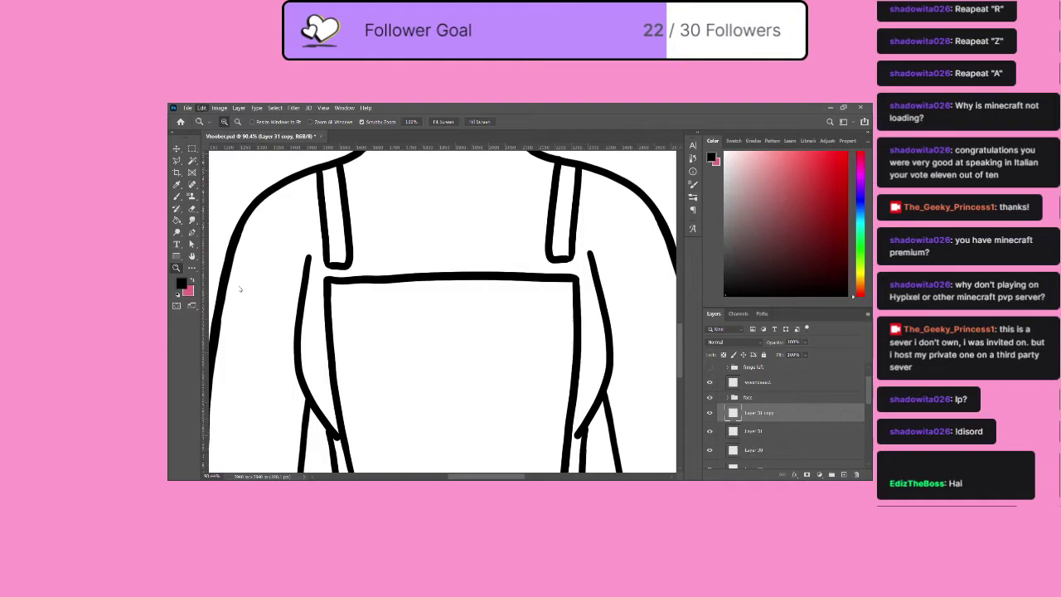
pyautogui.hotkey('ctrl', 't')
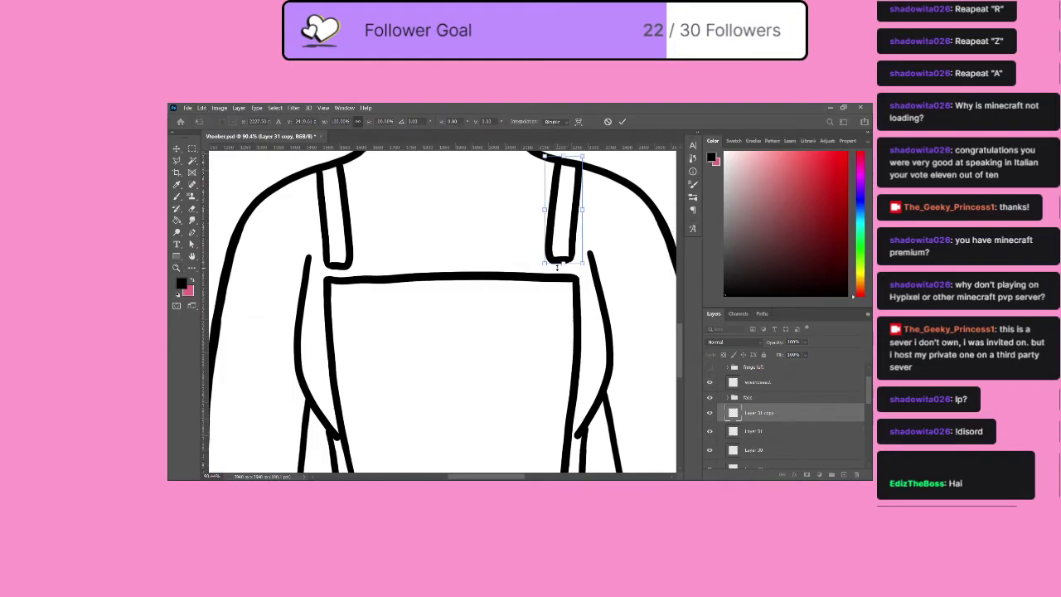
pyautogui.moveTo(560, 264); pyautogui.dragTo(562, 270)
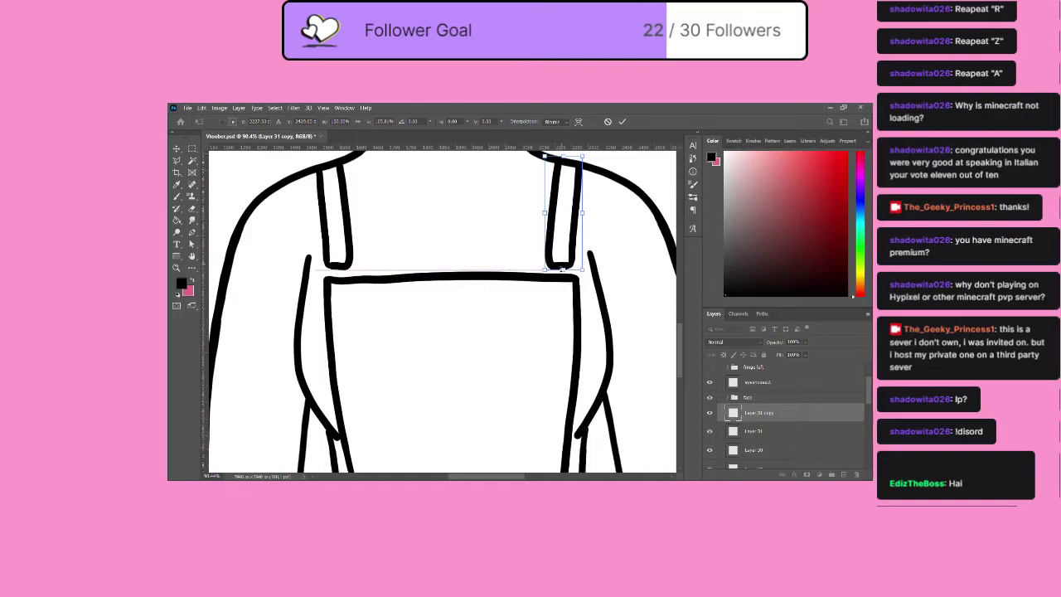
pyautogui.click(621, 122)
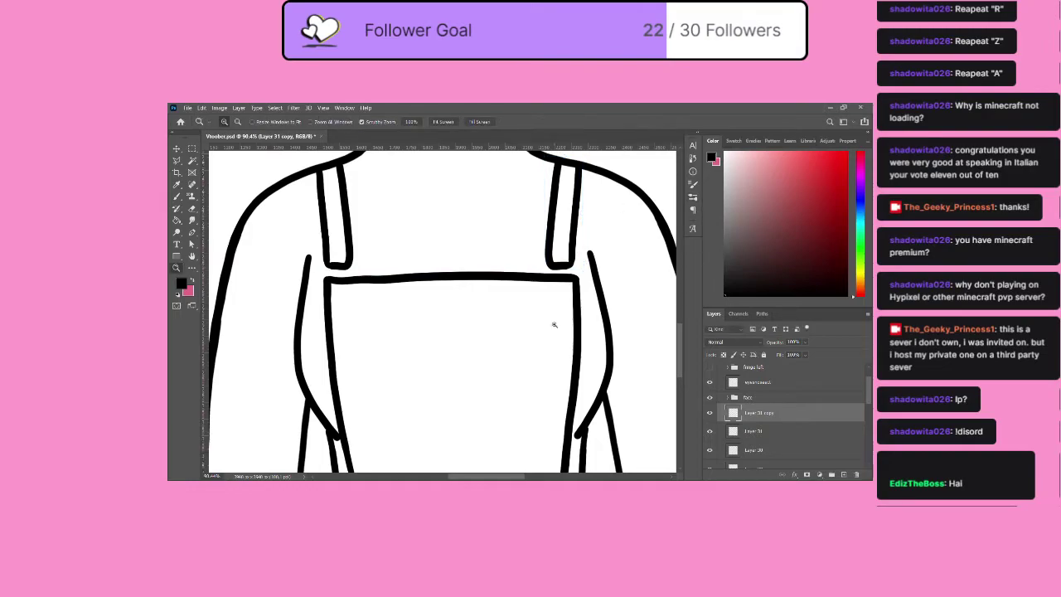
# Add a new layer and try drawing a clip between the left strap and the bib corner.
pyautogui.click(844, 475)
pyautogui.press('b')
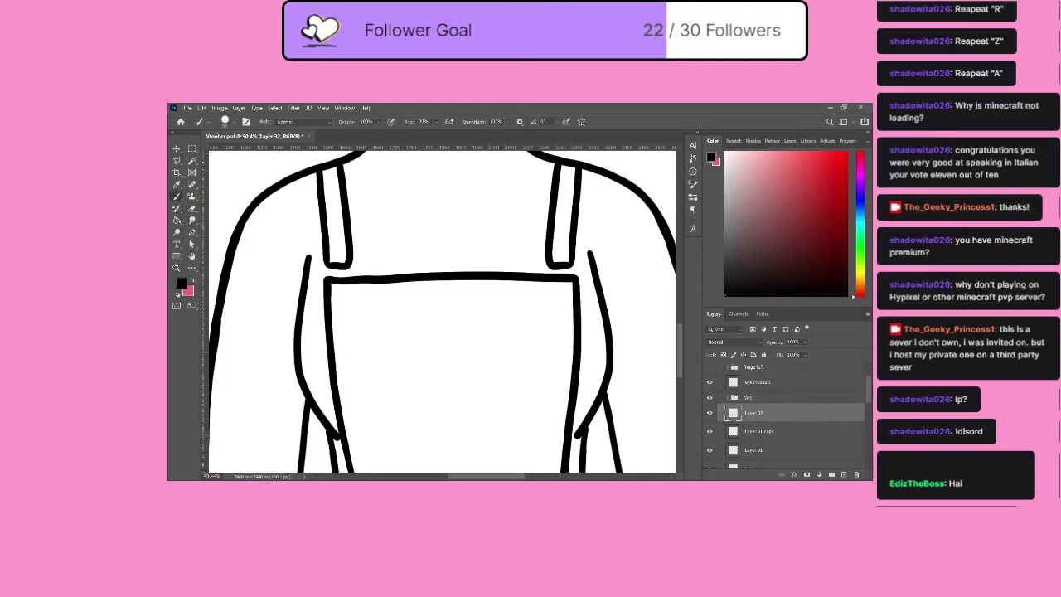
pyautogui.moveTo(328, 265)
pyautogui.mouseDown()
pyautogui.moveTo(347, 300)
pyautogui.moveTo(353, 282)
pyautogui.mouseUp()
pyautogui.hotkey('ctrl', 'z')
pyautogui.moveTo(330, 280); pyautogui.dragTo(346, 281)
pyautogui.hotkey('ctrl', 'z')
# Toggle the left strap layer off and on, and hide the bib layer.
pyautogui.click(709, 450)
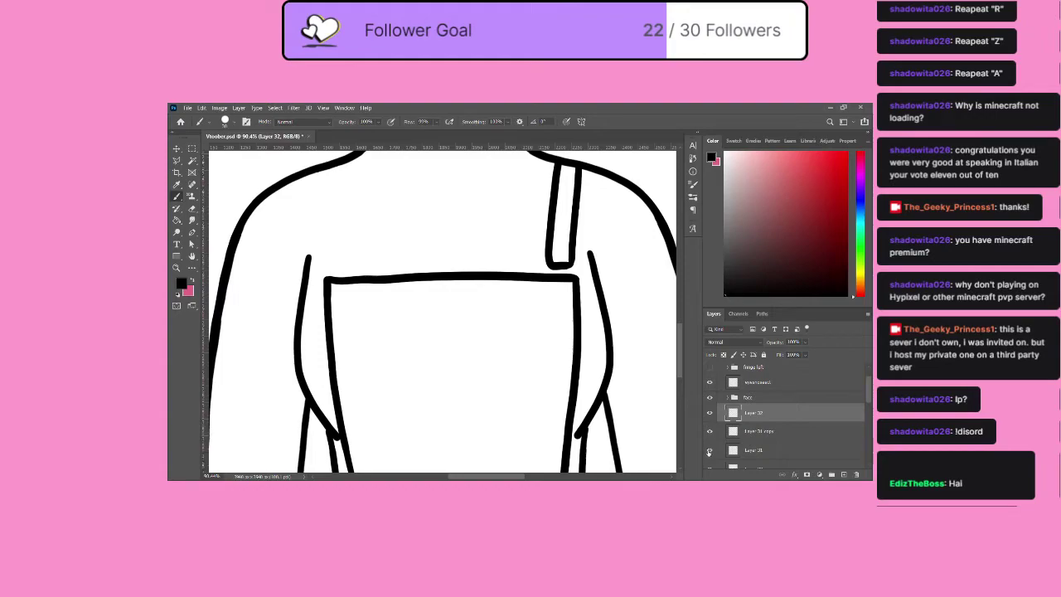
pyautogui.click(709, 450)
pyautogui.click(710, 468)
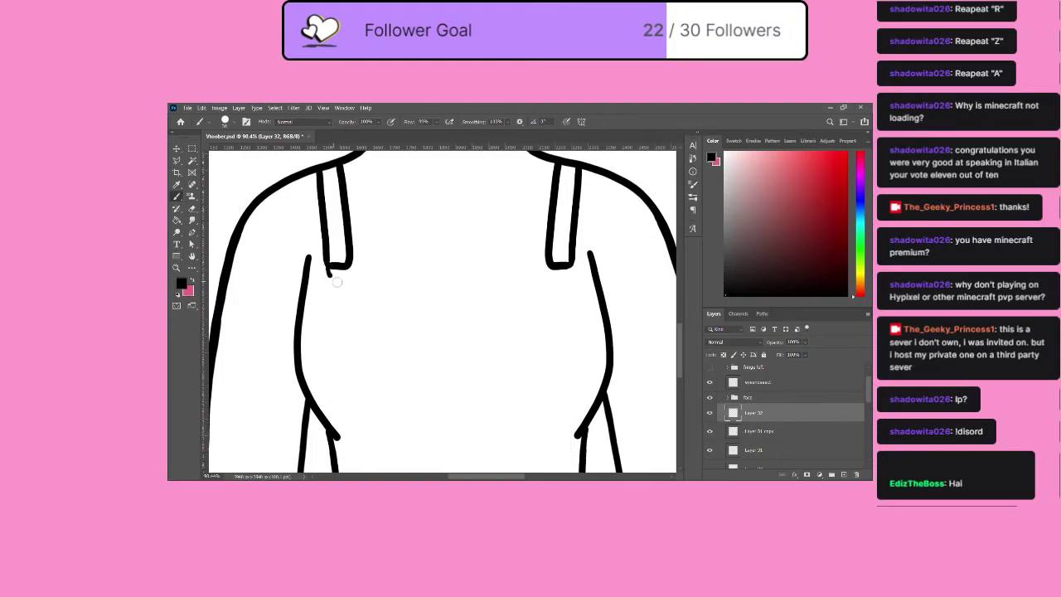
# Draw a small clip ending in a round ring below the left strap with a smaller brush.
pyautogui.moveTo(338, 282); pyautogui.dragTo(341, 290)
pyautogui.hotkey('ctrl', 'z')
pyautogui.press('[')
pyautogui.moveTo(343, 282)
pyautogui.mouseDown()
pyautogui.moveTo(334, 297)
pyautogui.moveTo(346, 291)
pyautogui.mouseUp()
pyautogui.hotkey('ctrl', 'z')
pyautogui.moveTo(343, 282); pyautogui.dragTo(343, 284)
pyautogui.moveTo(348, 269); pyautogui.dragTo(338, 285)
# Duplicate the clip layer and position the copy below the right strap.
pyautogui.hotkey('ctrl', 'j')
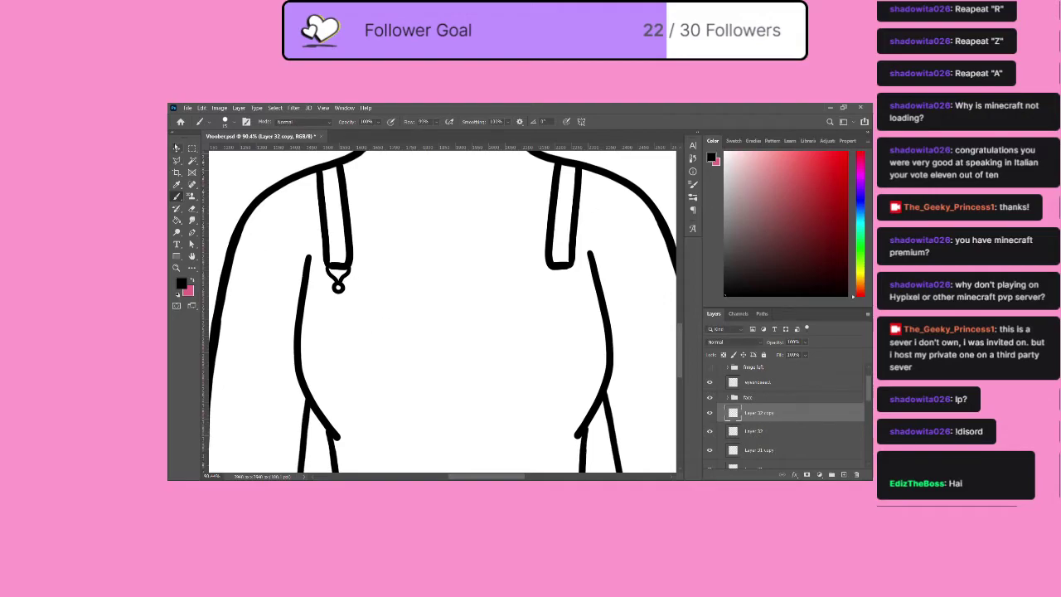
pyautogui.press('v')
pyautogui.moveTo(384, 276); pyautogui.dragTo(572, 283)
pyautogui.press('Right')
pyautogui.press('Right')
pyautogui.press('Right')
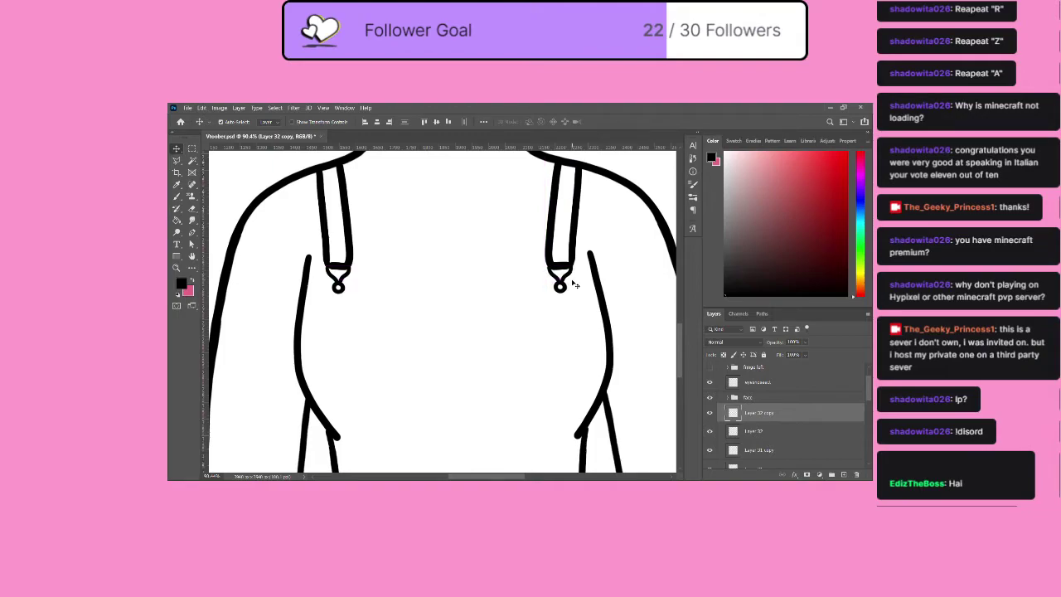
pyautogui.press('Right')
# Try rotating the copied clip slightly clockwise and nudging it to the left.
pyautogui.hotkey('ctrl', 't')
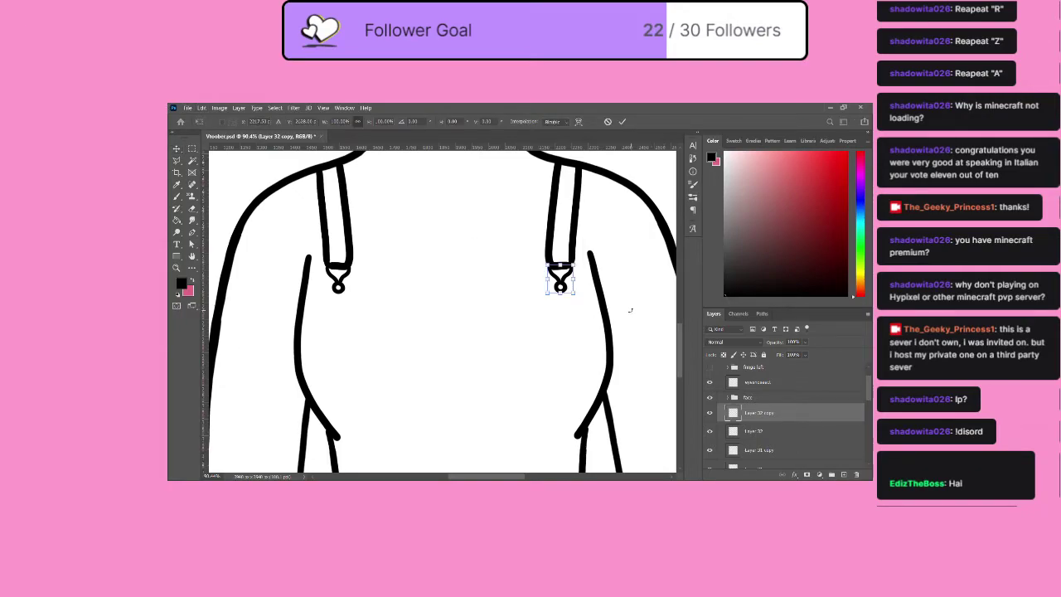
pyautogui.moveTo(630, 310); pyautogui.dragTo(651, 311)
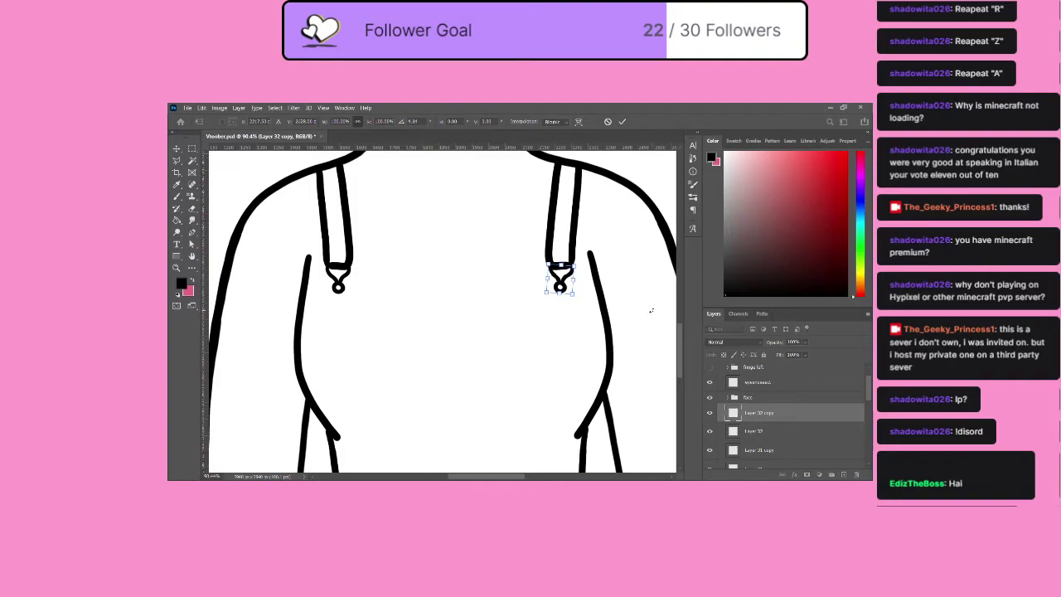
pyautogui.press('Left')
pyautogui.press('Left')
pyautogui.press('Left')
pyautogui.press('Left')
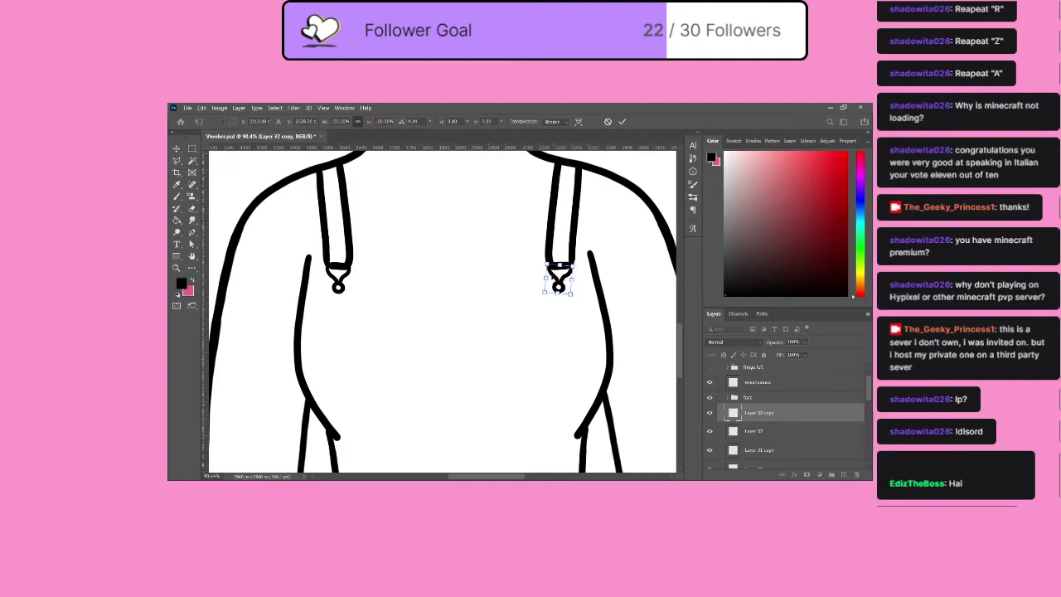
pyautogui.hotkey('ctrl', 'z')
pyautogui.hotkey('ctrl', 'z')
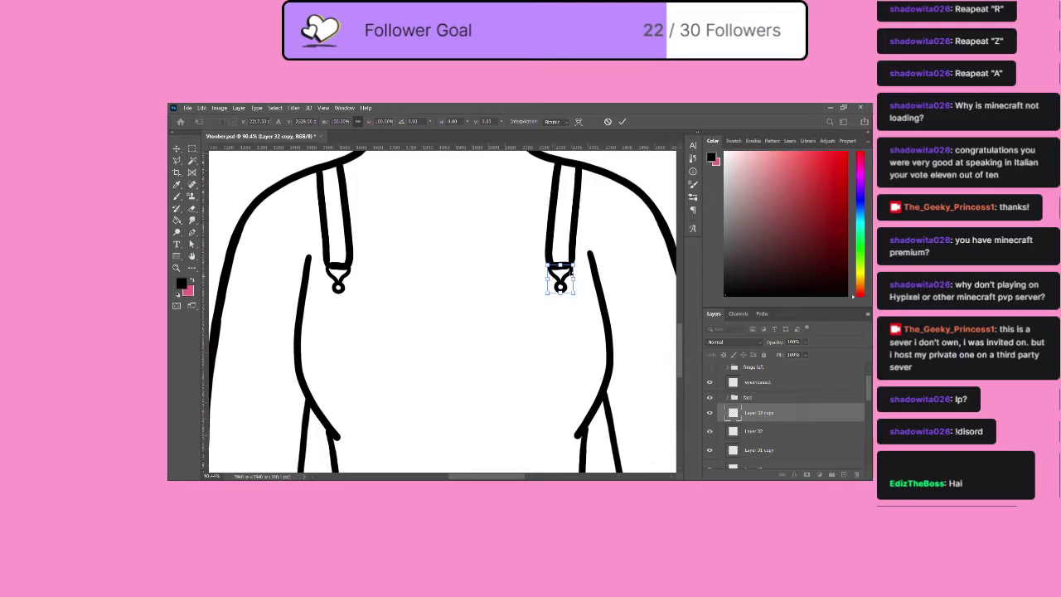
# Rotate the copied clip slightly counter-clockwise so it lines up with the right strap, and apply the transformation.
pyautogui.moveTo(592, 293); pyautogui.dragTo(592, 292)
pyautogui.moveTo(578, 172); pyautogui.dragTo(633, 154)
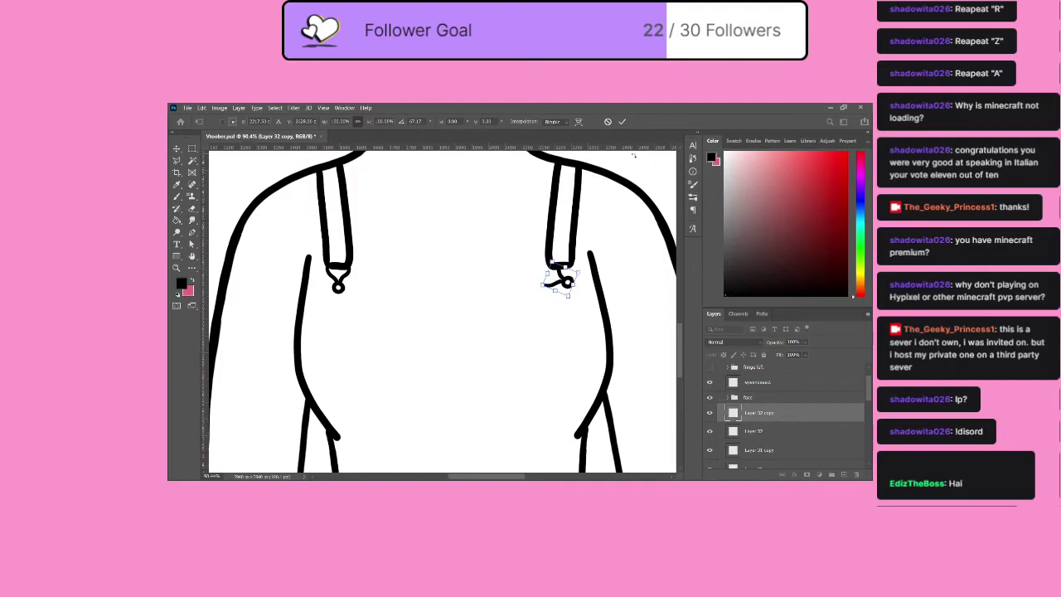
pyautogui.click(416, 121)
pyautogui.write('4')
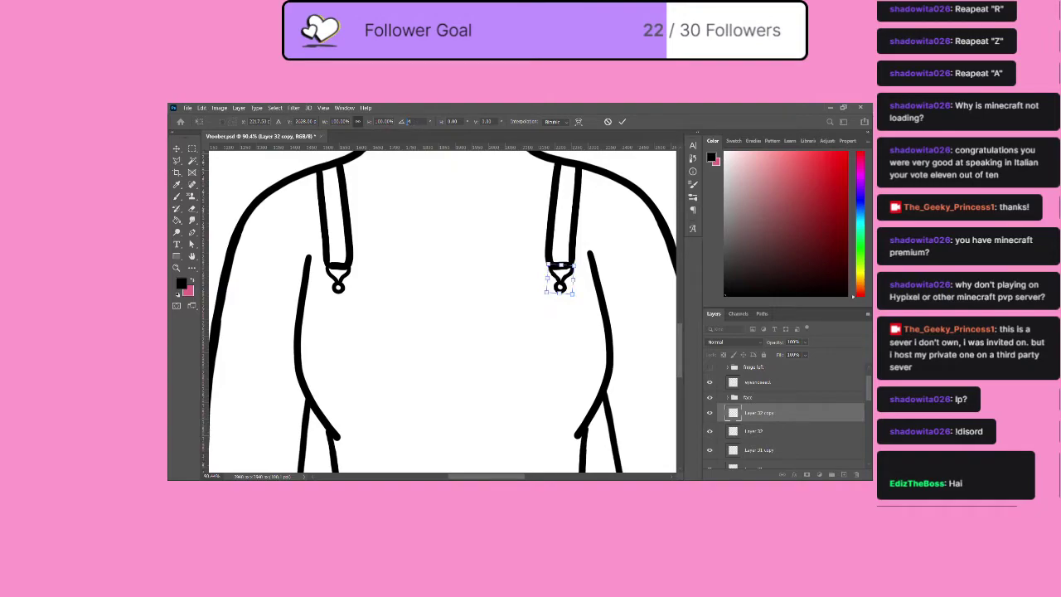
pyautogui.click(417, 121)
pyautogui.press('Left')
pyautogui.scroll(1, 419, 120)
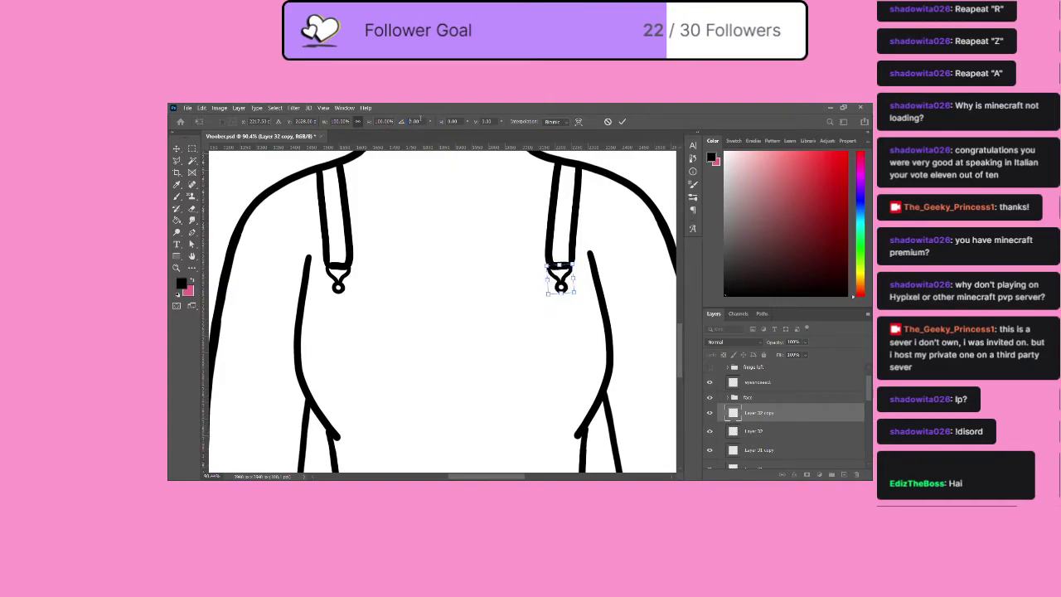
pyautogui.click(623, 121)
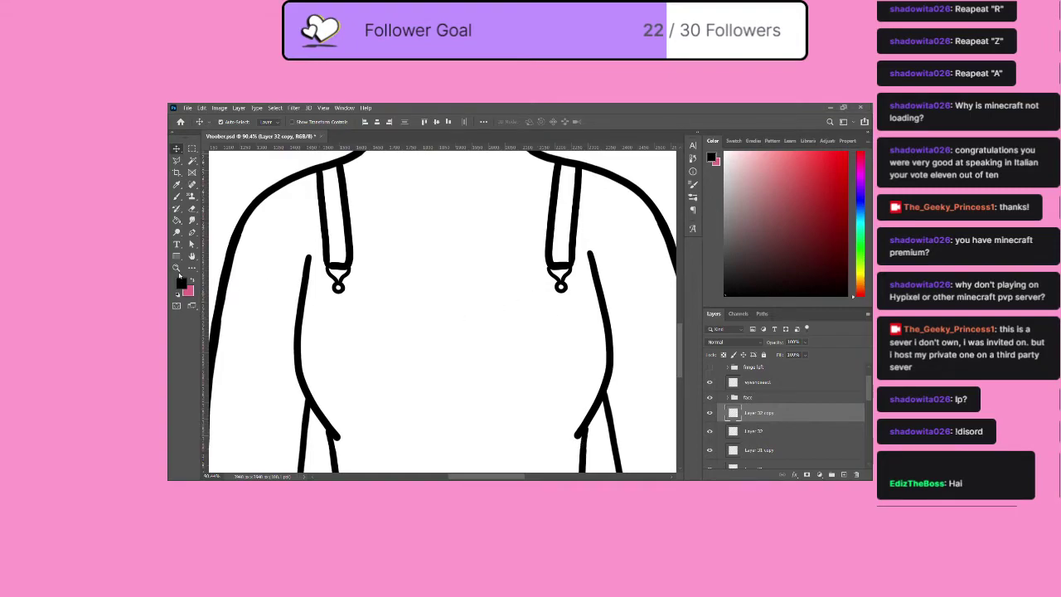
# Group the four strap and clip layers, and show the bib layer again.
pyautogui.press('z')
pyautogui.keyDown('alt'); pyautogui.click(485, 364); pyautogui.keyUp('alt')
pyautogui.moveTo(485, 365); pyautogui.dragTo(568, 349)
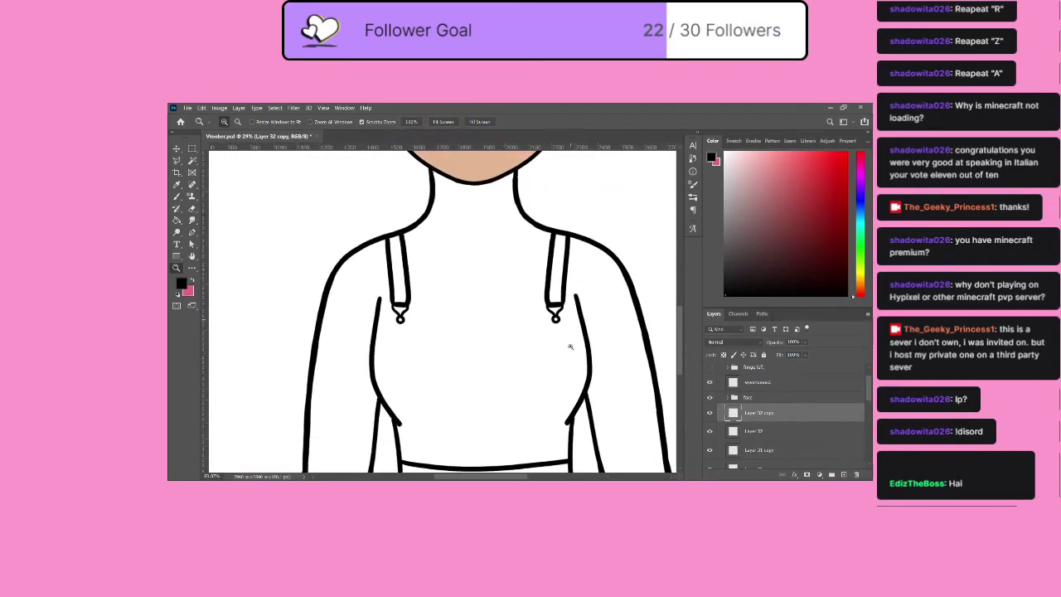
pyautogui.scroll(-1, 756, 452)
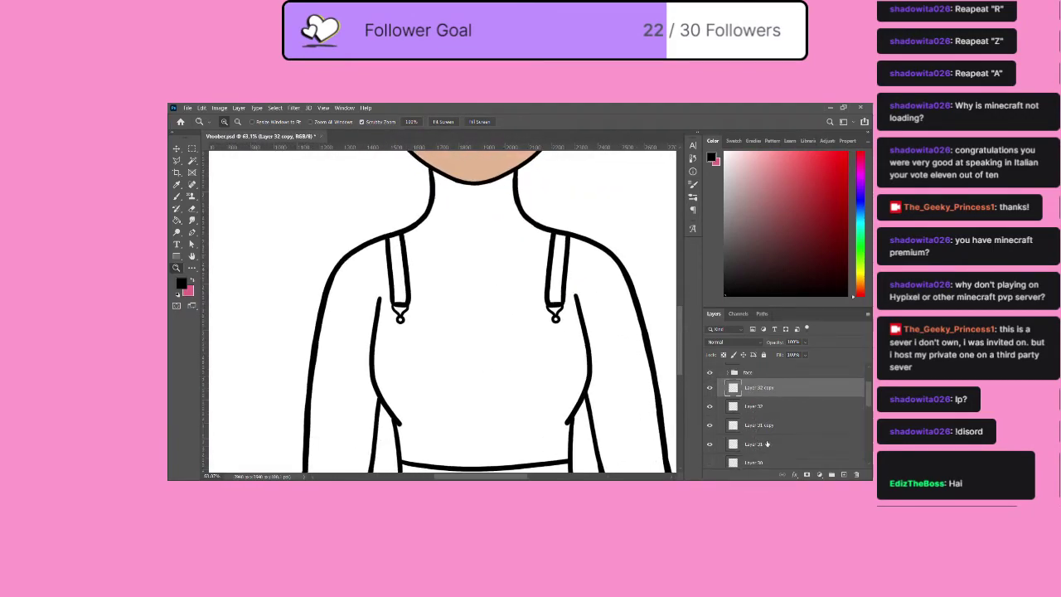
pyautogui.keyDown('shift'); pyautogui.click(765, 445); pyautogui.keyUp('shift')
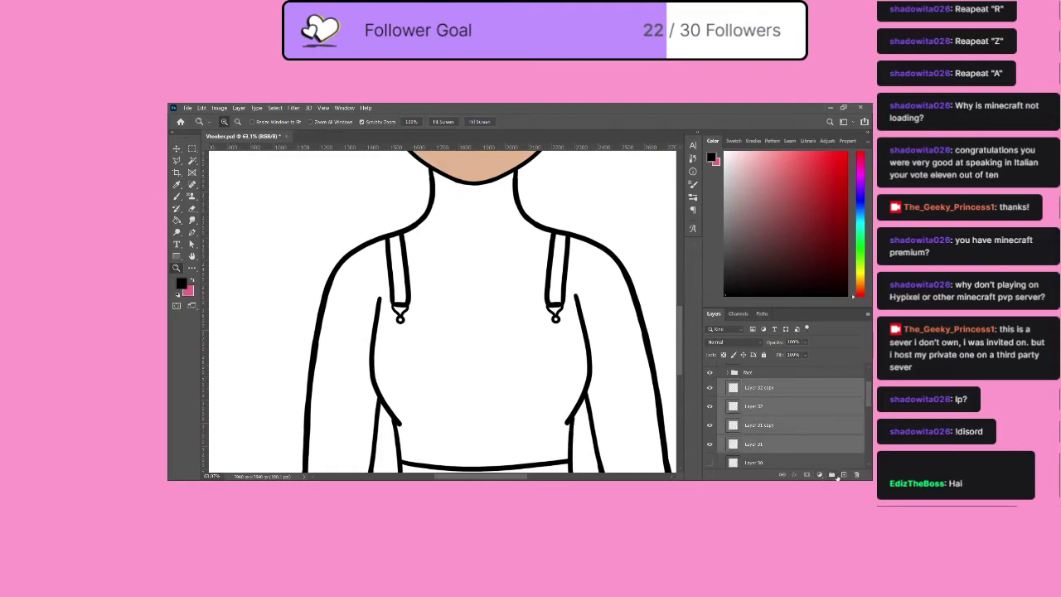
pyautogui.click(832, 475)
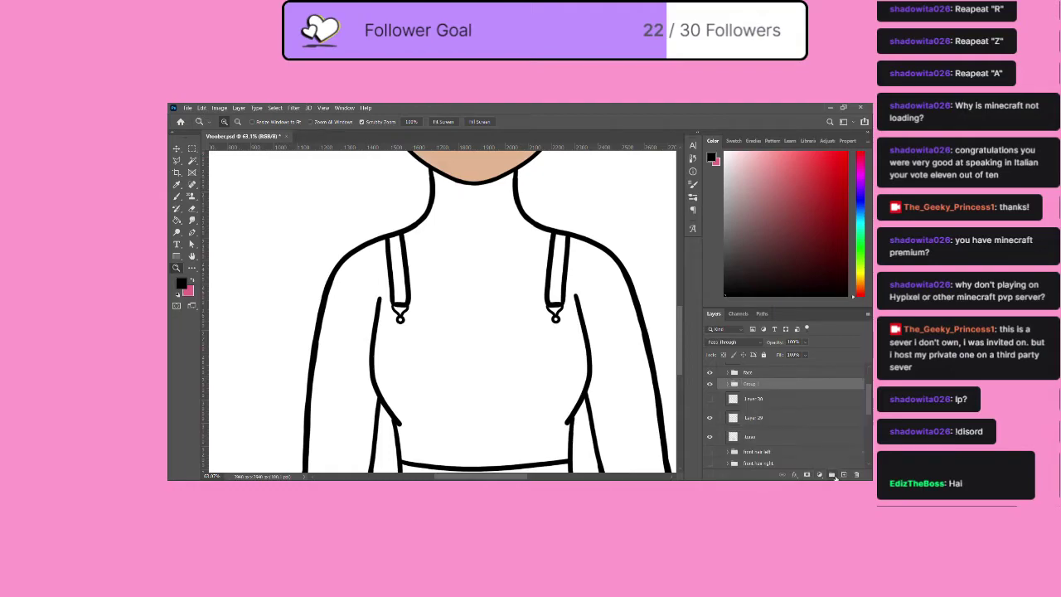
pyautogui.click(710, 399)
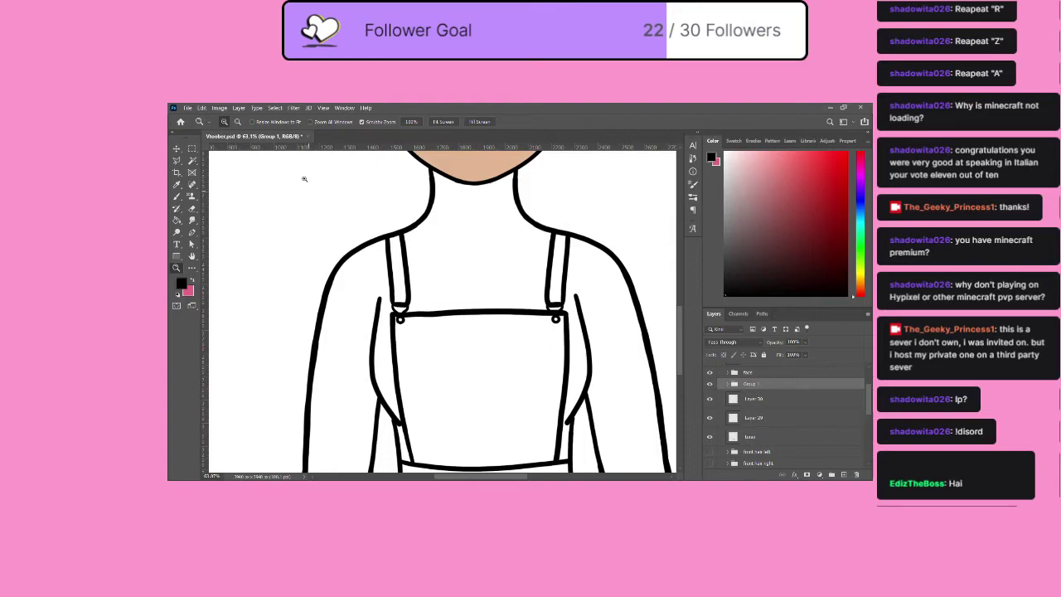
# Try stretching the strap and clip group downward so the clips overlap the bib's upper edge.
pyautogui.hotkey('ctrl', 't')
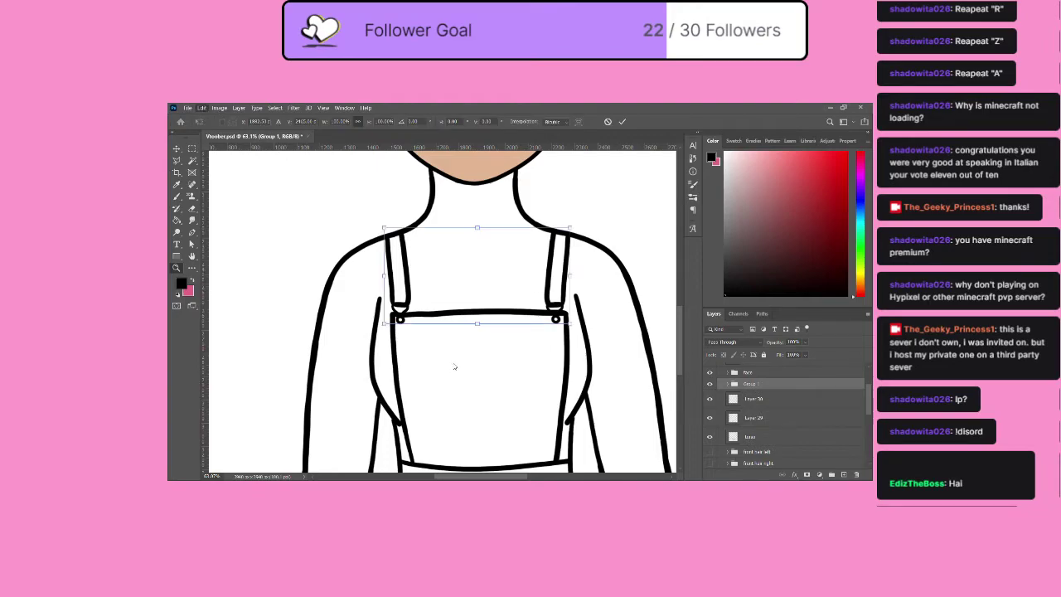
pyautogui.moveTo(470, 325); pyautogui.dragTo(478, 333)
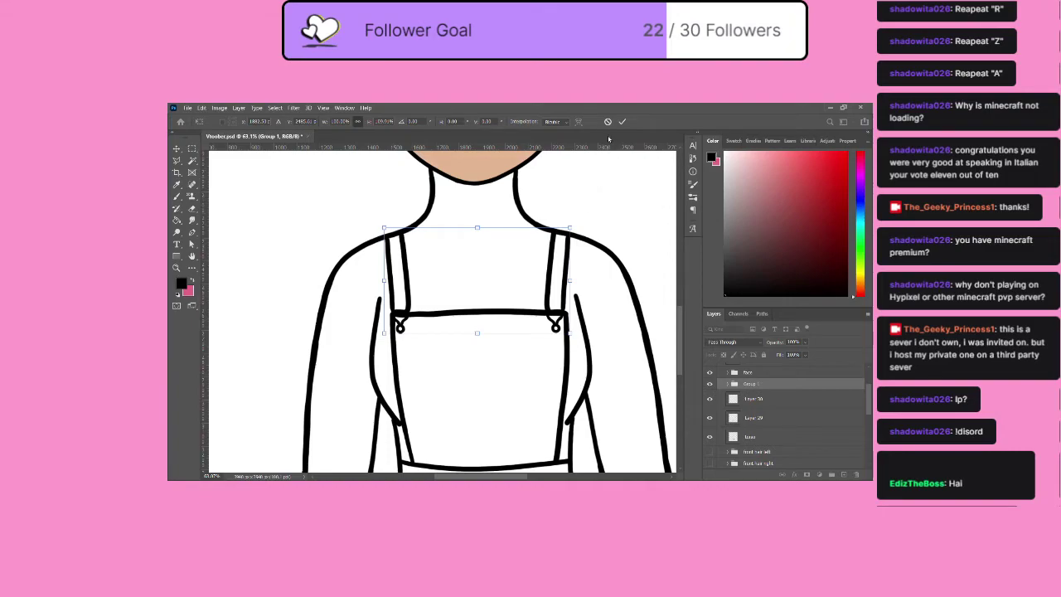
pyautogui.hotkey('ctrl', 'z')
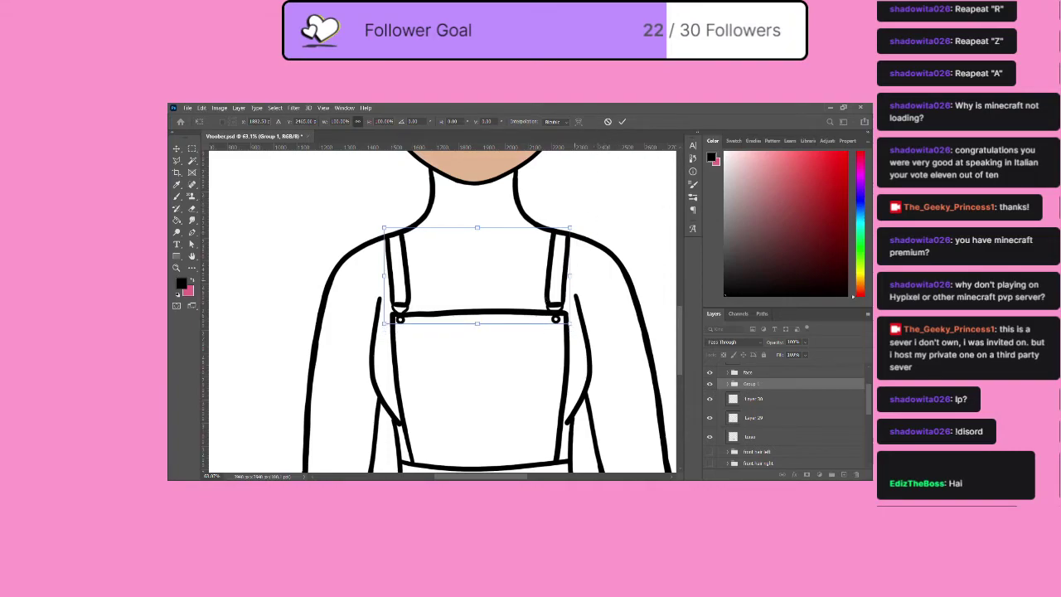
pyautogui.moveTo(478, 326); pyautogui.dragTo(478, 332)
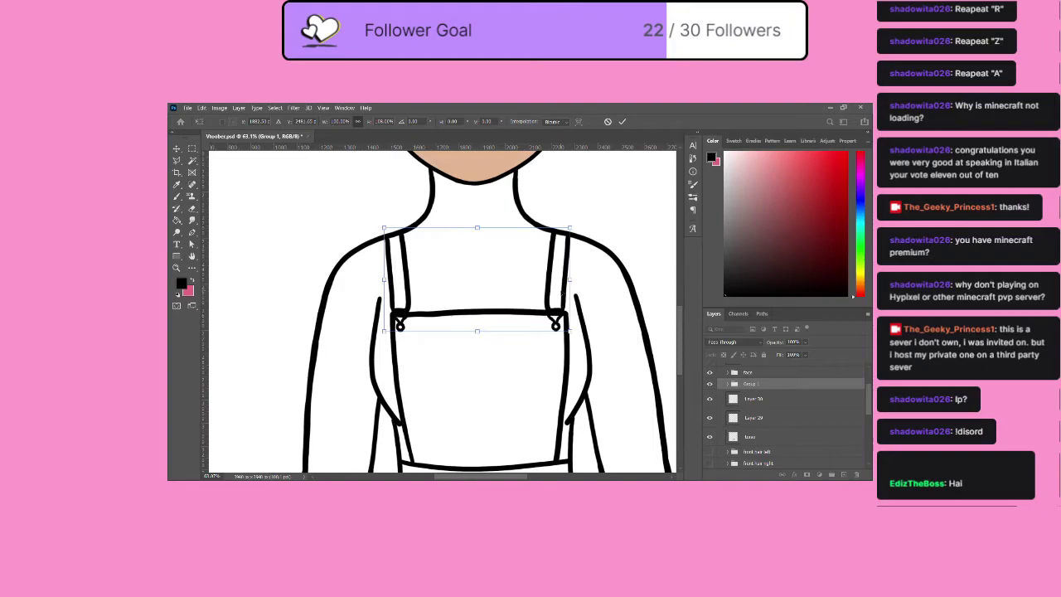
pyautogui.hotkey('ctrl', 'z')
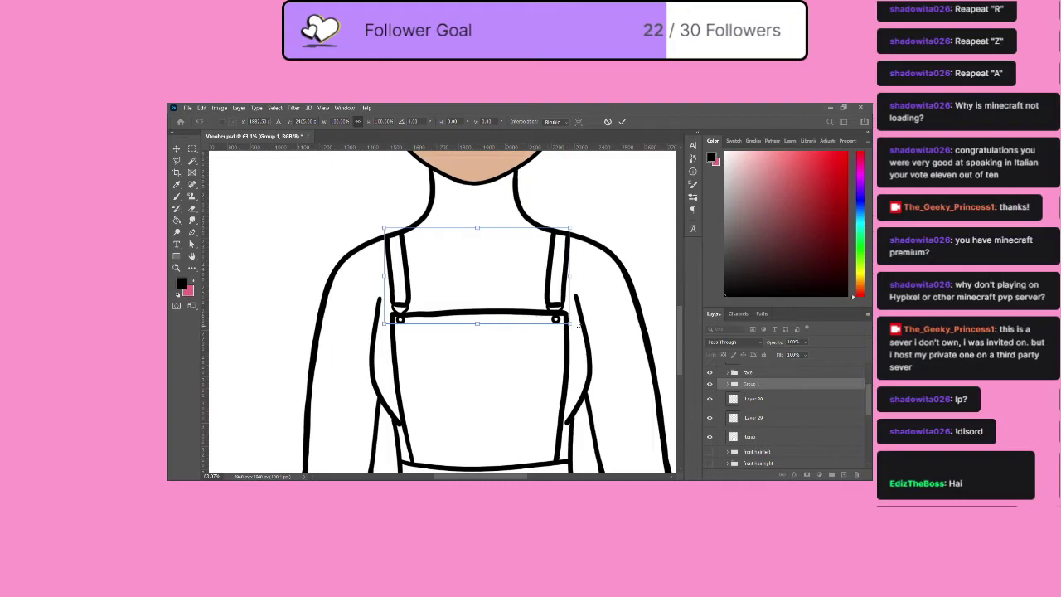
pyautogui.moveTo(580, 318); pyautogui.dragTo(585, 321)
pyautogui.click(623, 121)
pyautogui.press('z')
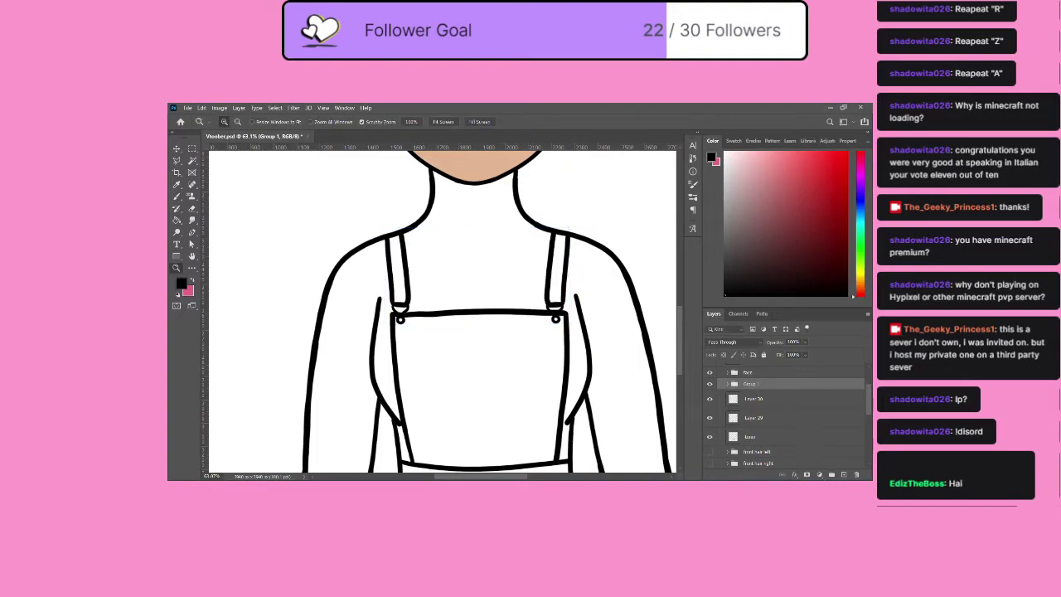
# Add a new layer above the strap group and draw the right half of a rounded pocket outline on the bib in black.
pyautogui.click(843, 474)
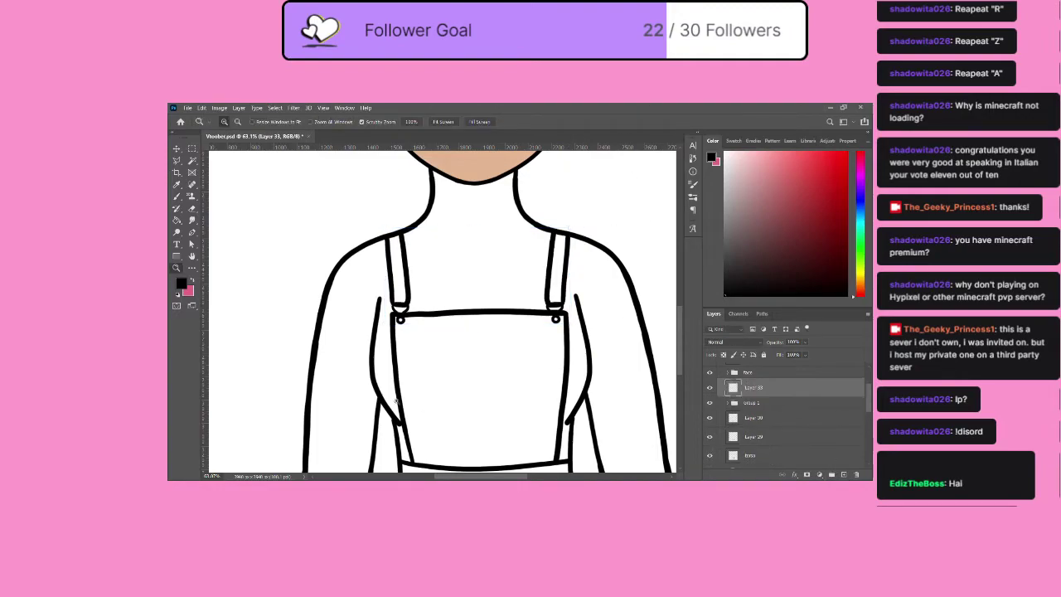
pyautogui.click(177, 198)
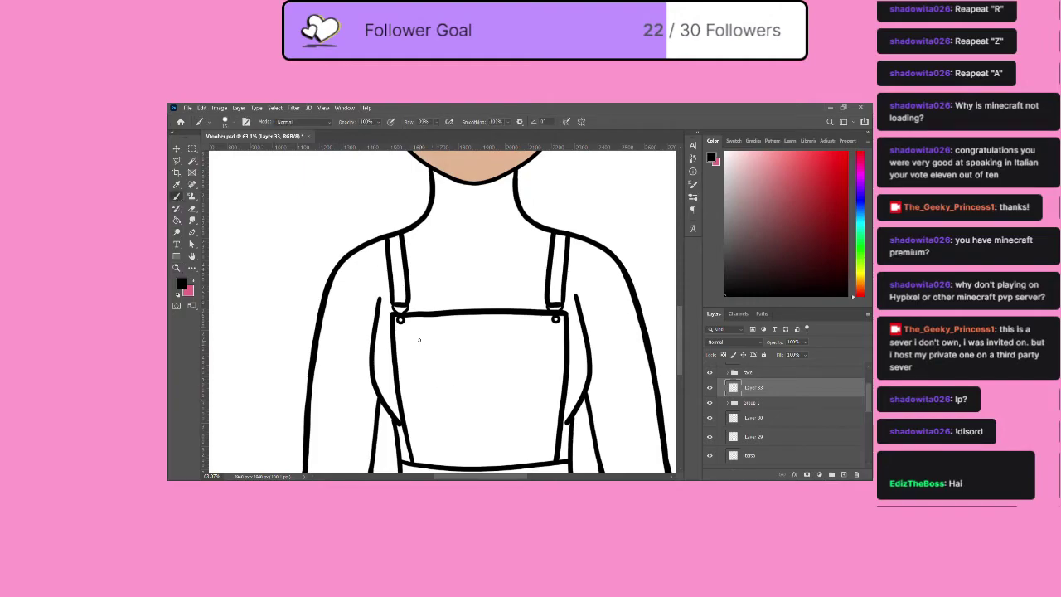
pyautogui.moveTo(417, 337)
pyautogui.mouseDown()
pyautogui.moveTo(544, 331)
pyautogui.moveTo(553, 398)
pyautogui.moveTo(540, 409)
pyautogui.moveTo(413, 407)
pyautogui.moveTo(418, 332)
pyautogui.mouseUp()
pyautogui.hotkey('ctrl', 'z')
pyautogui.moveTo(480, 341)
pyautogui.mouseDown()
pyautogui.moveTo(547, 340)
pyautogui.moveTo(548, 386)
pyautogui.moveTo(531, 438)
pyautogui.moveTo(473, 449)
pyautogui.mouseUp()
pyautogui.scroll(-1, 480, 418)
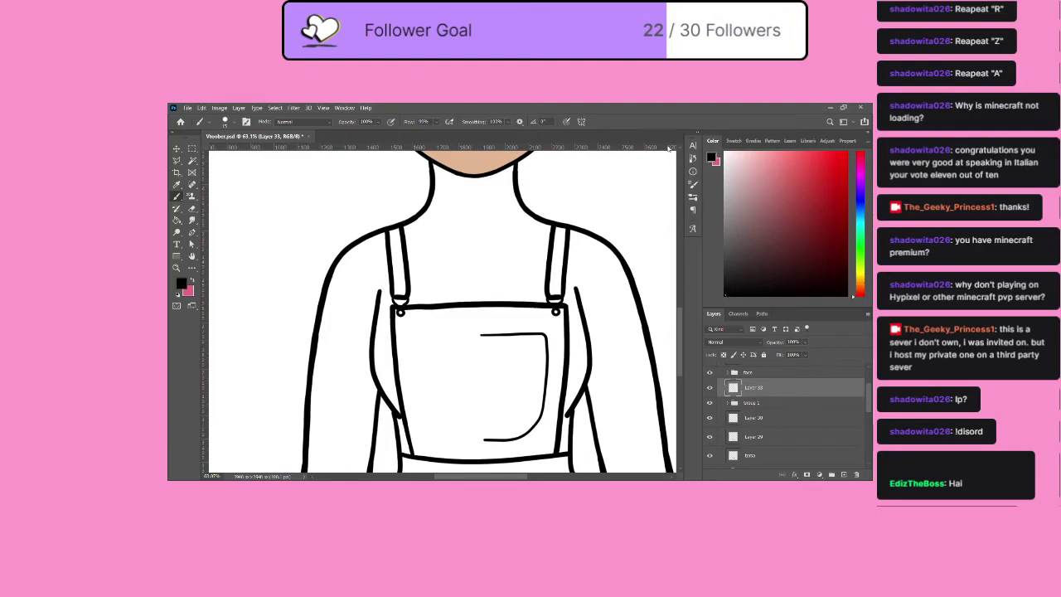
# Complete the pocket outline with a horizontally flipped copy as its left half, and merge the two layers.
pyautogui.click(711, 157)
pyautogui.hotkey('ctrl', 'j')
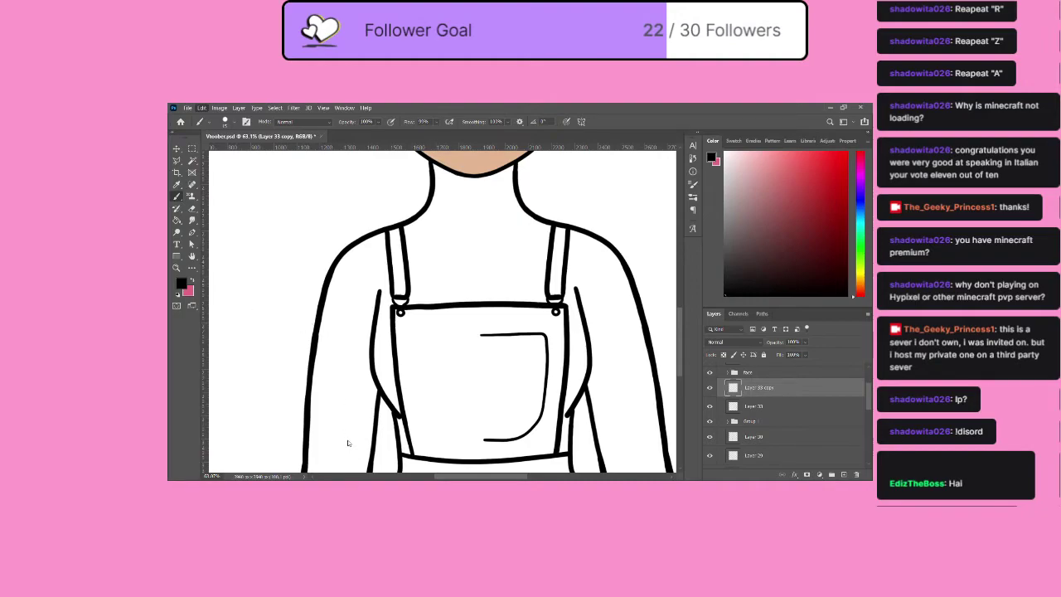
pyautogui.click(176, 148)
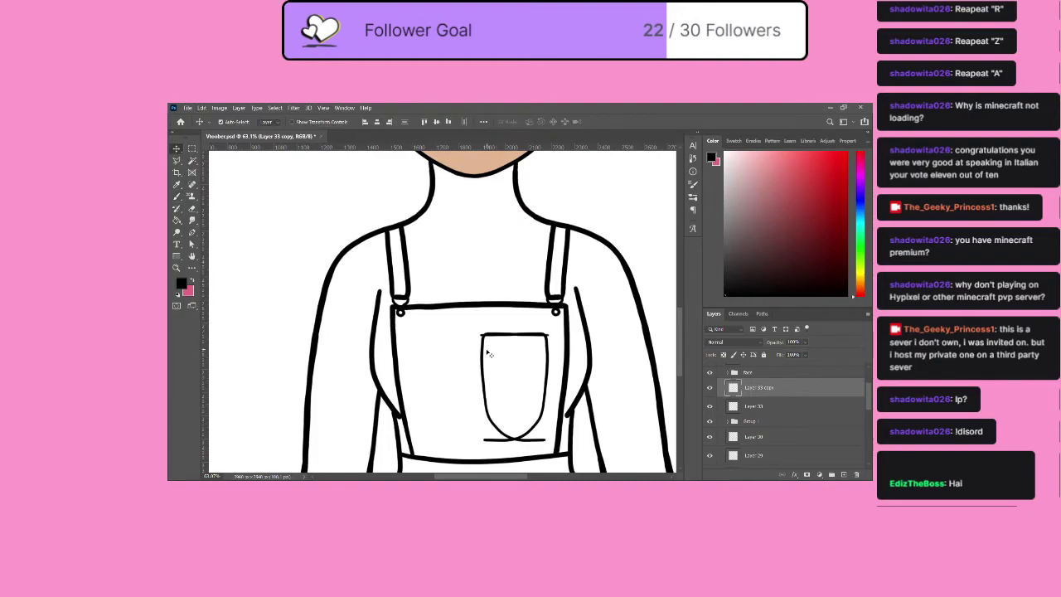
pyautogui.moveTo(489, 353); pyautogui.dragTo(428, 353)
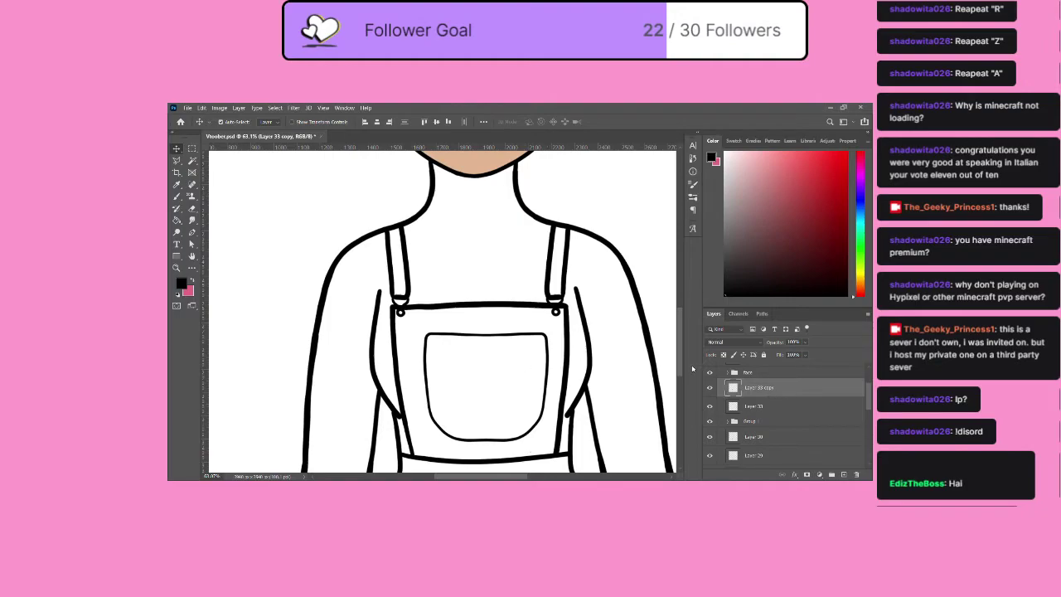
pyautogui.hotkey('ctrl', 'e')
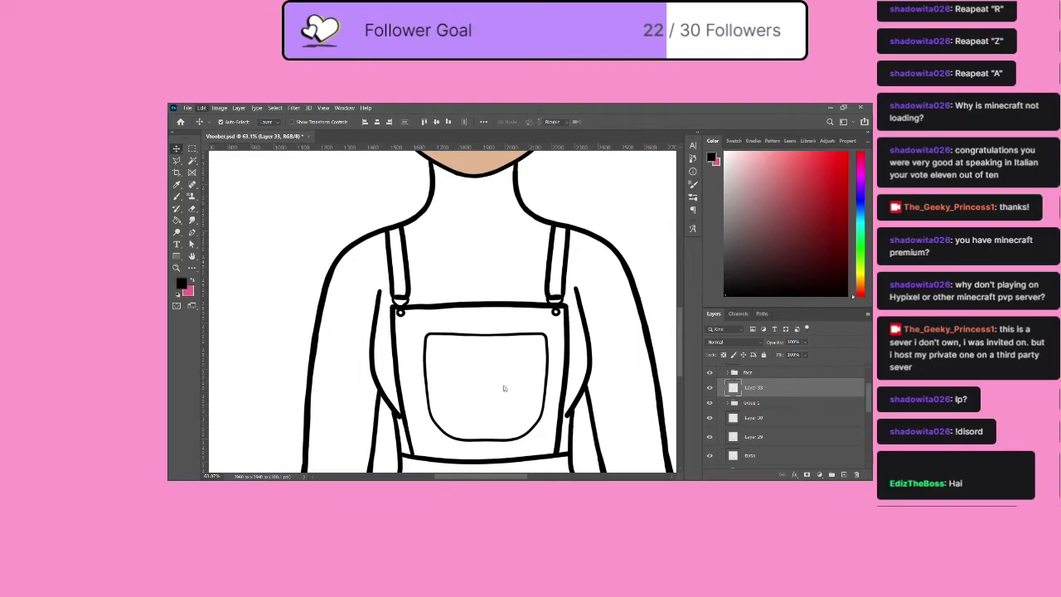
# Widen the pocket toward the left and nudge it slightly upward to centre it on the bib.
pyautogui.hotkey('ctrl', 't')
pyautogui.moveTo(423, 386); pyautogui.dragTo(411, 387)
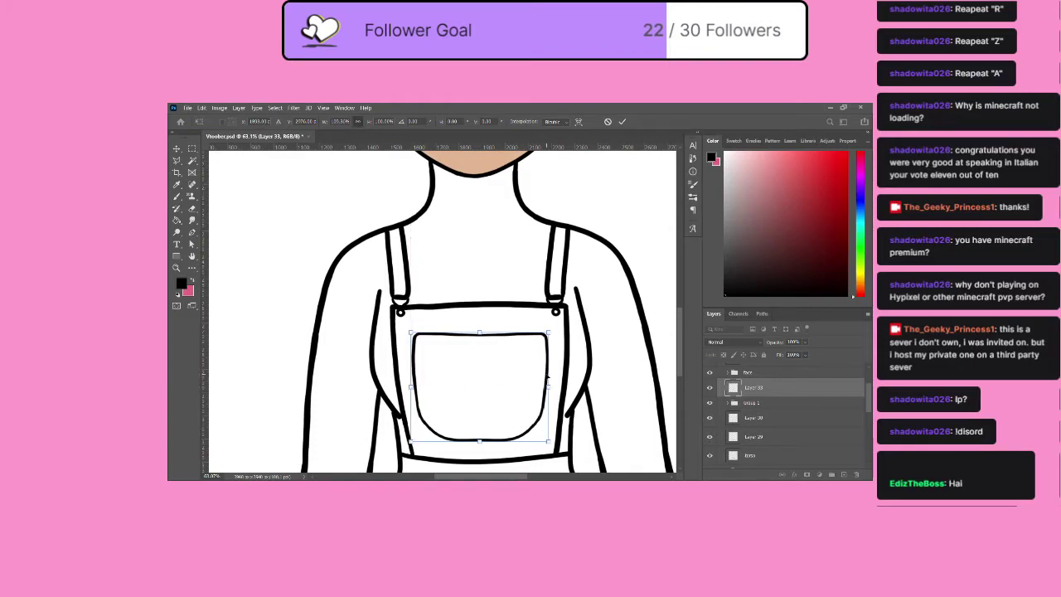
pyautogui.moveTo(547, 383); pyautogui.dragTo(548, 379)
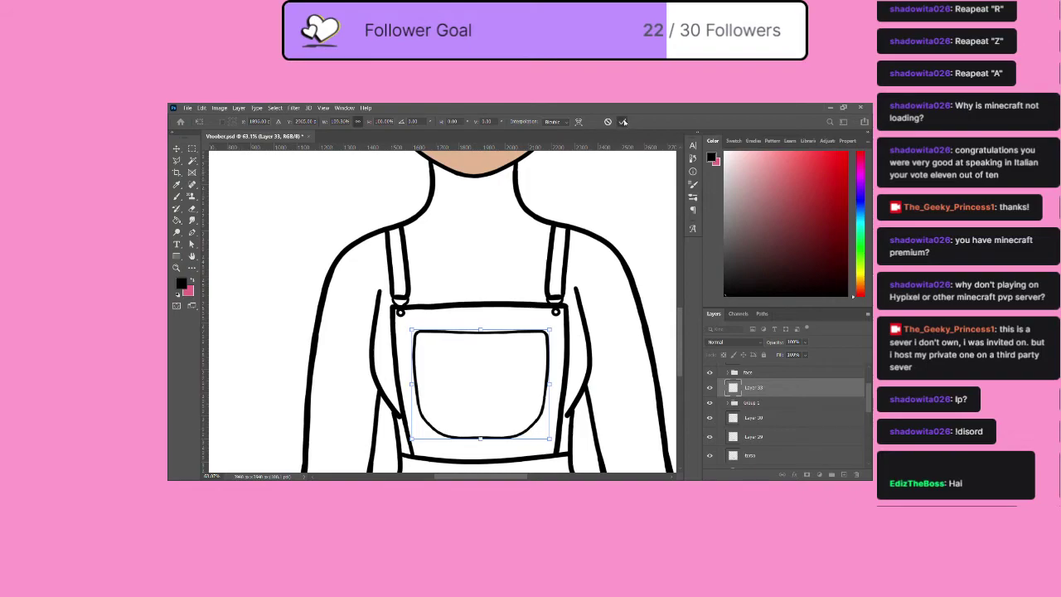
pyautogui.click(620, 122)
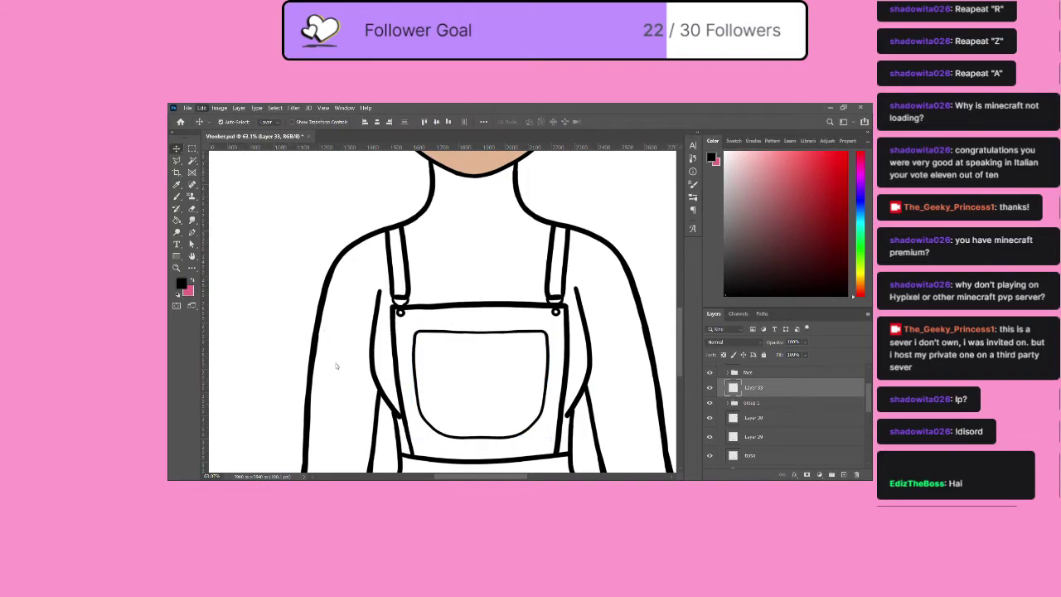
pyautogui.hotkey('ctrl', 't')
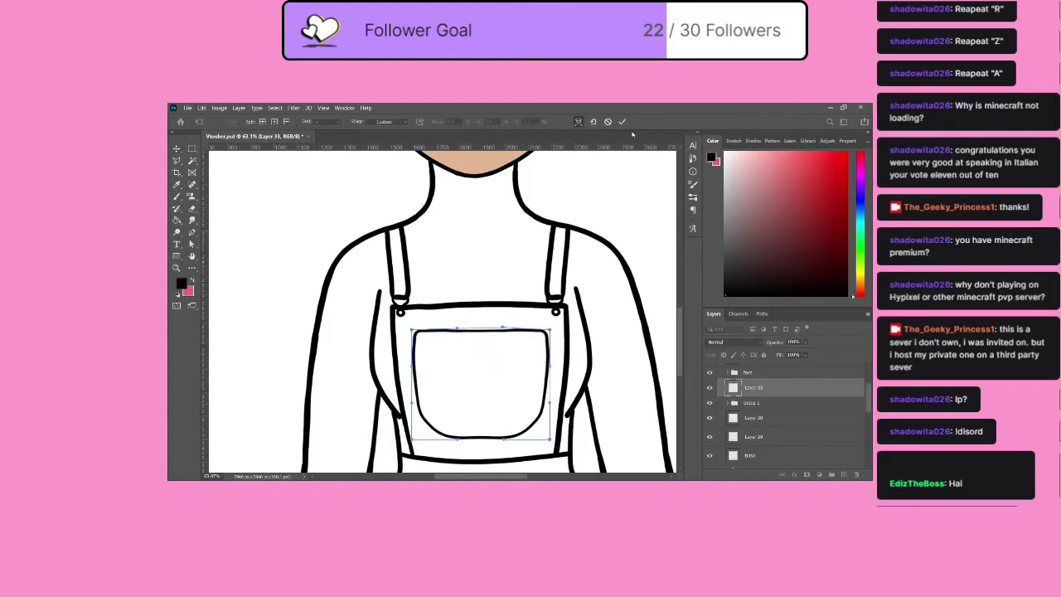
pyautogui.hotkey('ctrl', 'z')
pyautogui.click(607, 122)
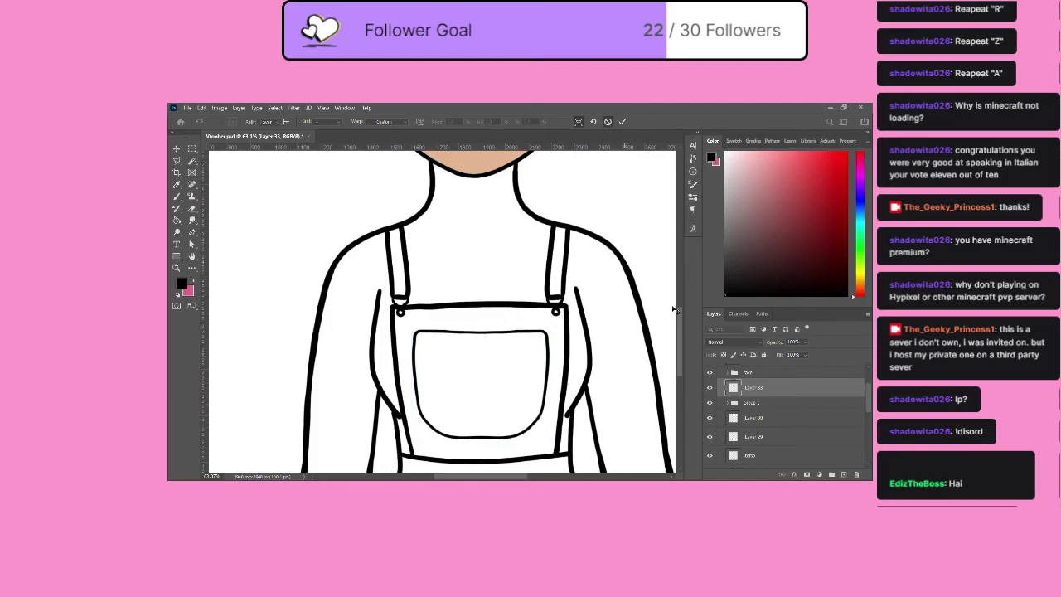
# Examine the outfit's proportions on the whole figure, then look closely at the bib and pocket.
pyautogui.scroll(-1, 547, 381)
pyautogui.scroll(-5, 548, 383)
pyautogui.press('z')
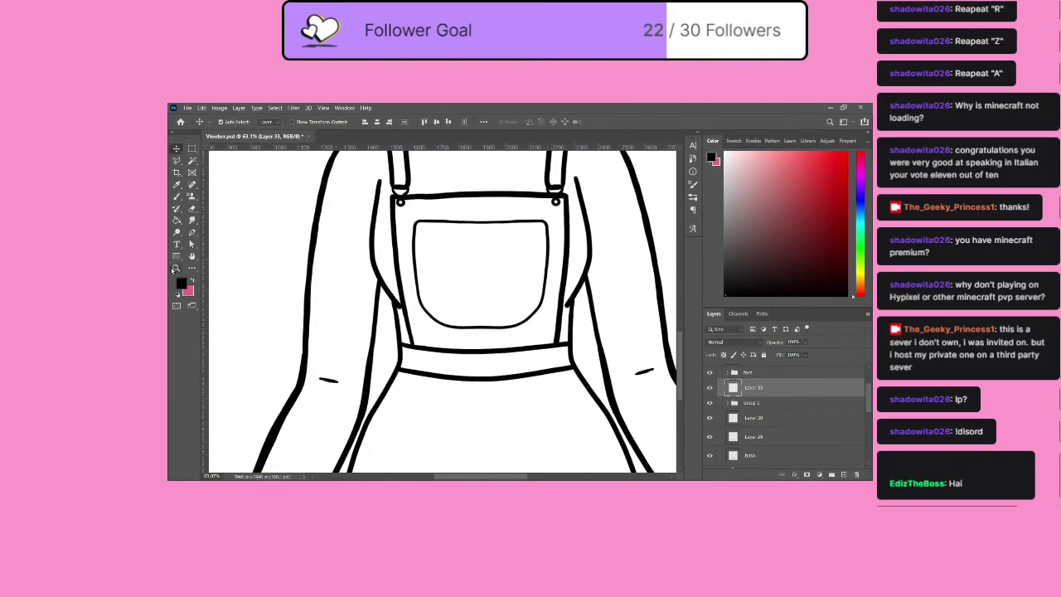
pyautogui.moveTo(499, 348); pyautogui.dragTo(466, 378)
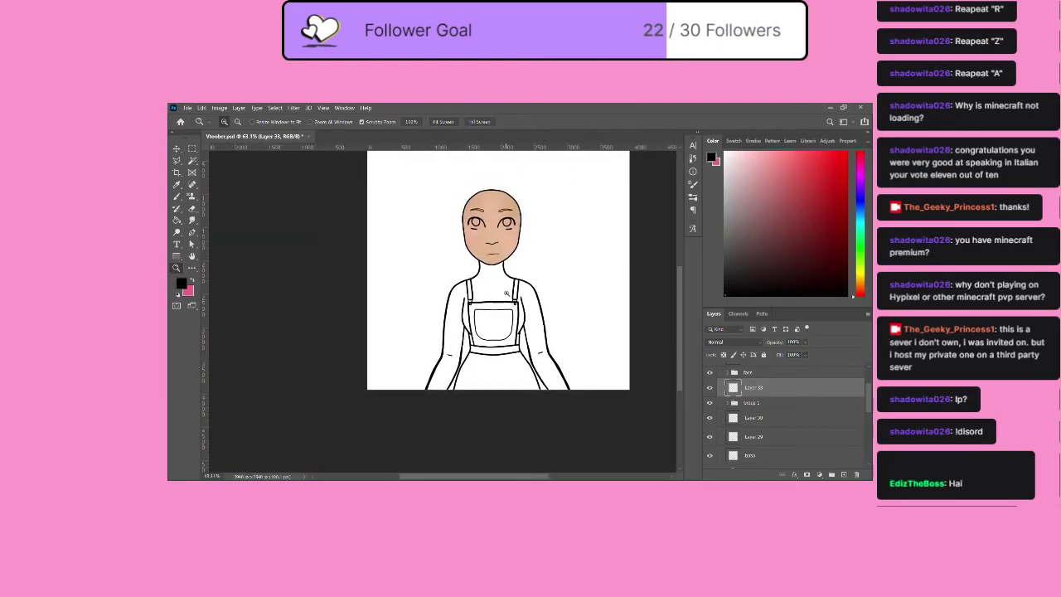
pyautogui.moveTo(514, 291); pyautogui.dragTo(562, 403)
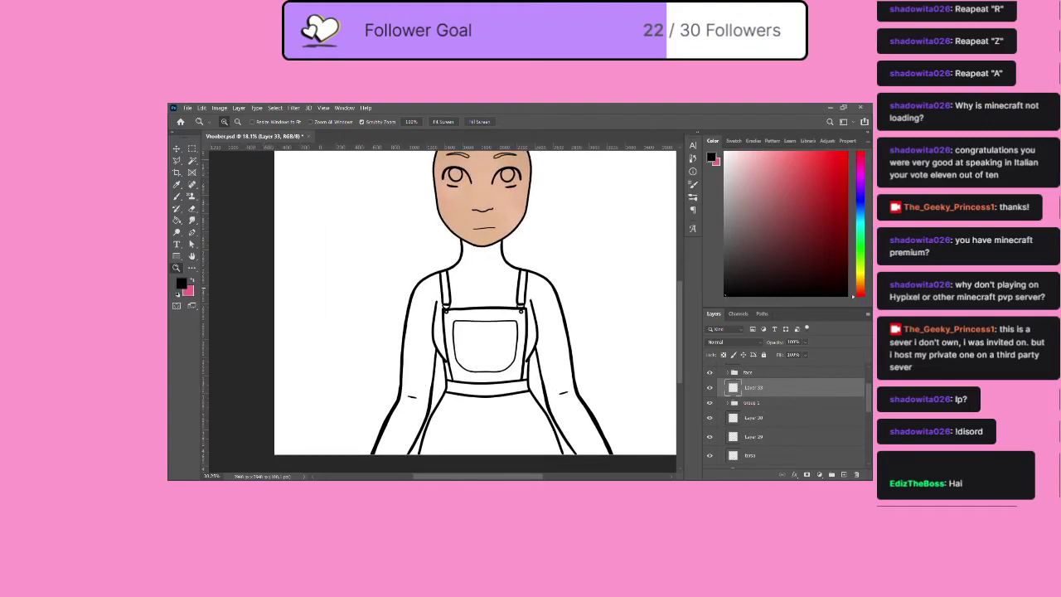
pyautogui.moveTo(571, 417); pyautogui.dragTo(403, 426)
pyautogui.moveTo(483, 379); pyautogui.dragTo(499, 370)
pyautogui.scroll(-3, 507, 370)
pyautogui.moveTo(594, 376); pyautogui.dragTo(560, 380)
pyautogui.moveTo(622, 410)
pyautogui.mouseDown()
pyautogui.moveTo(610, 409)
pyautogui.moveTo(623, 407)
pyautogui.mouseUp()
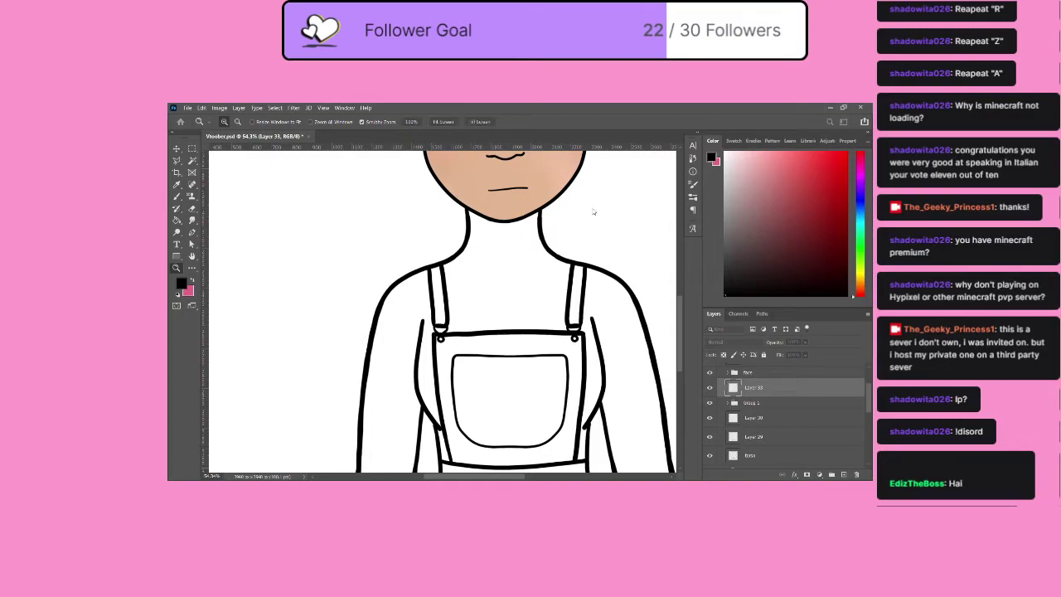
pyautogui.hotkey('ctrl', 'j')
pyautogui.press('v')
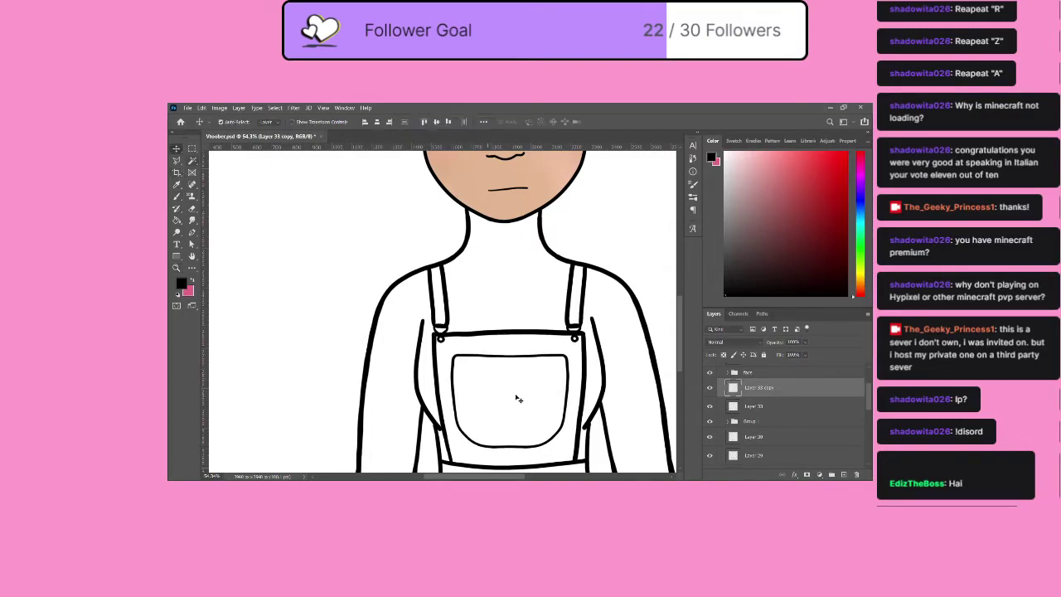
pyautogui.moveTo(520, 360); pyautogui.dragTo(524, 358)
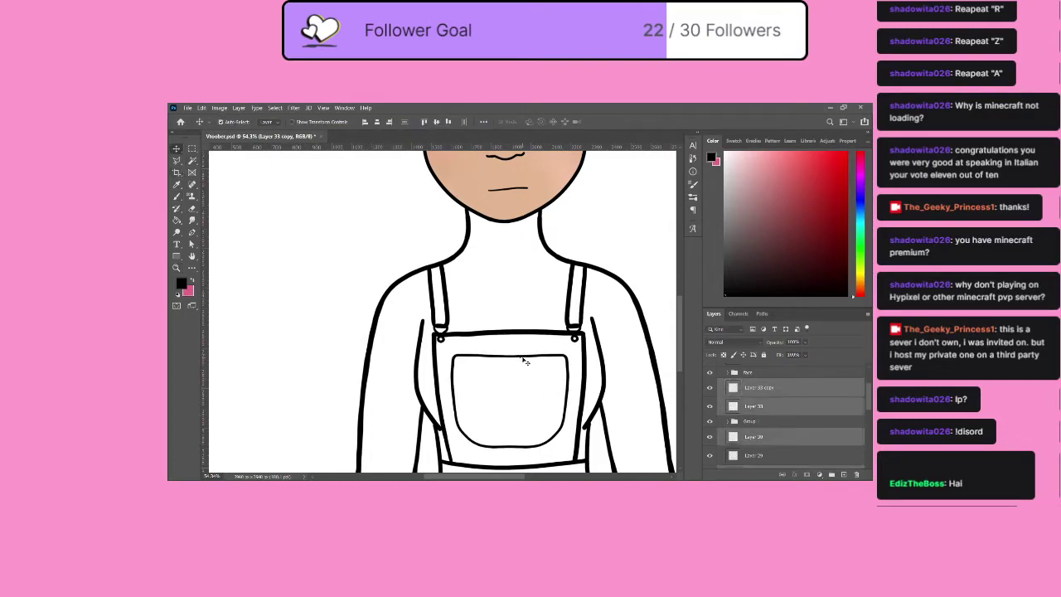
pyautogui.click(531, 358)
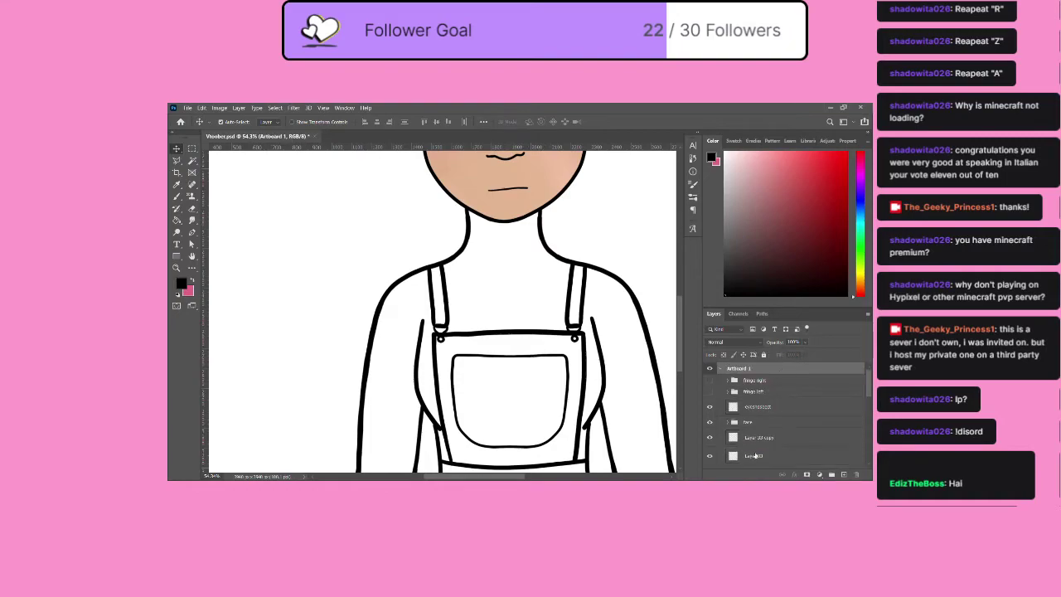
pyautogui.click(766, 439)
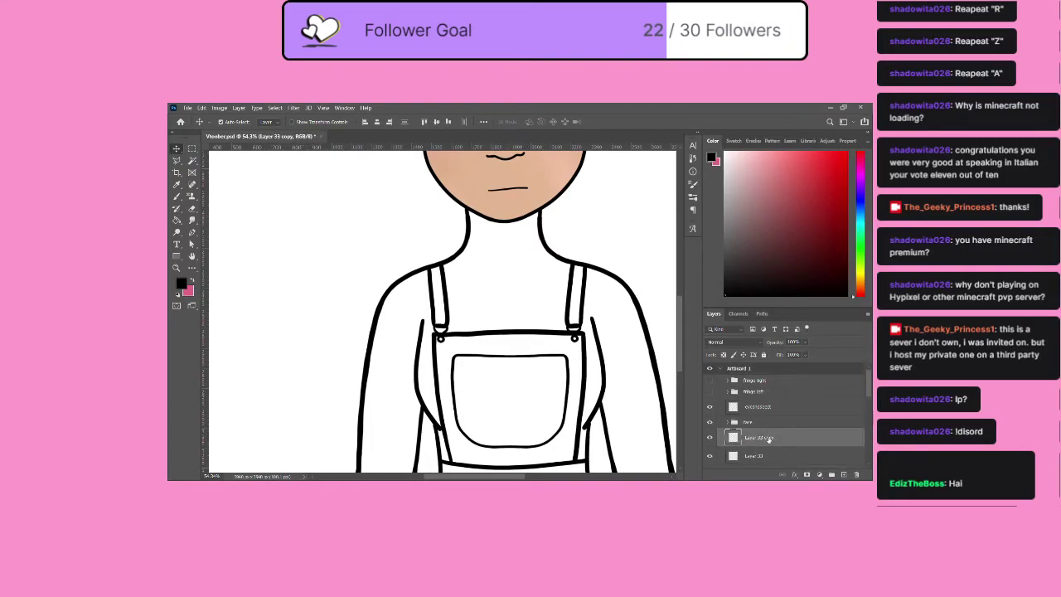
pyautogui.click(711, 439)
pyautogui.click(711, 439)
pyautogui.press('Delete')
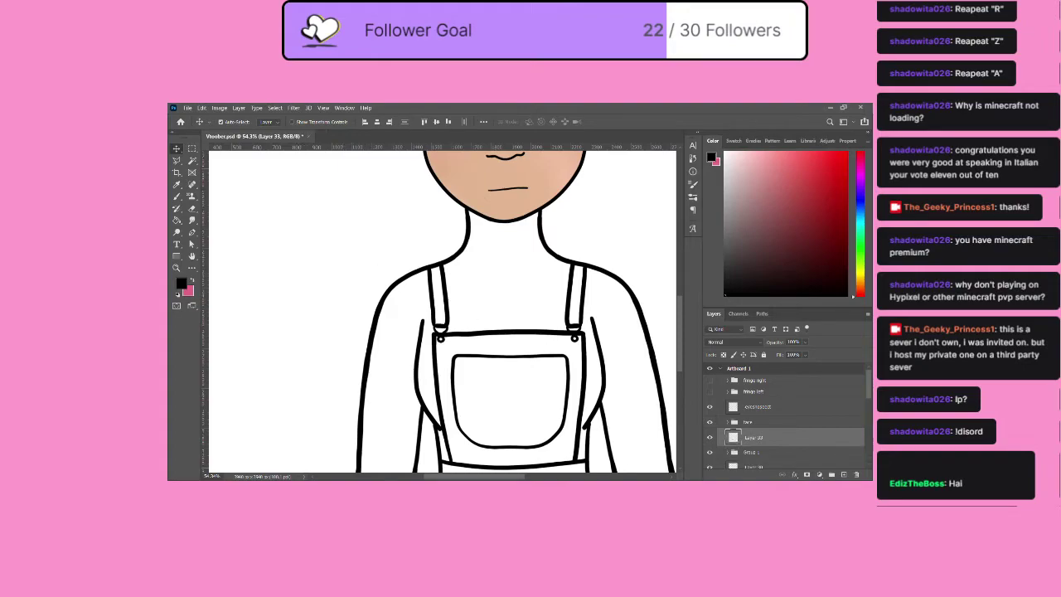
# Add a new layer above the pocket, try a curved black neckline between the straps, and enlarge the brush.
pyautogui.click(842, 475)
pyautogui.click(179, 199)
pyautogui.click(179, 200)
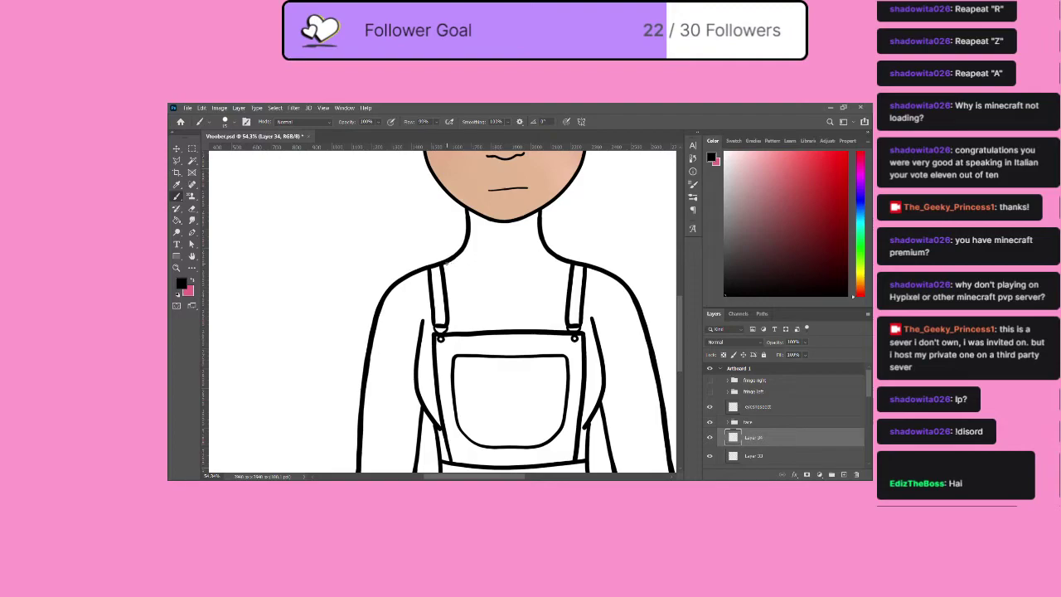
pyautogui.moveTo(447, 264)
pyautogui.mouseDown()
pyautogui.moveTo(473, 299)
pyautogui.moveTo(503, 303)
pyautogui.moveTo(560, 266)
pyautogui.mouseUp()
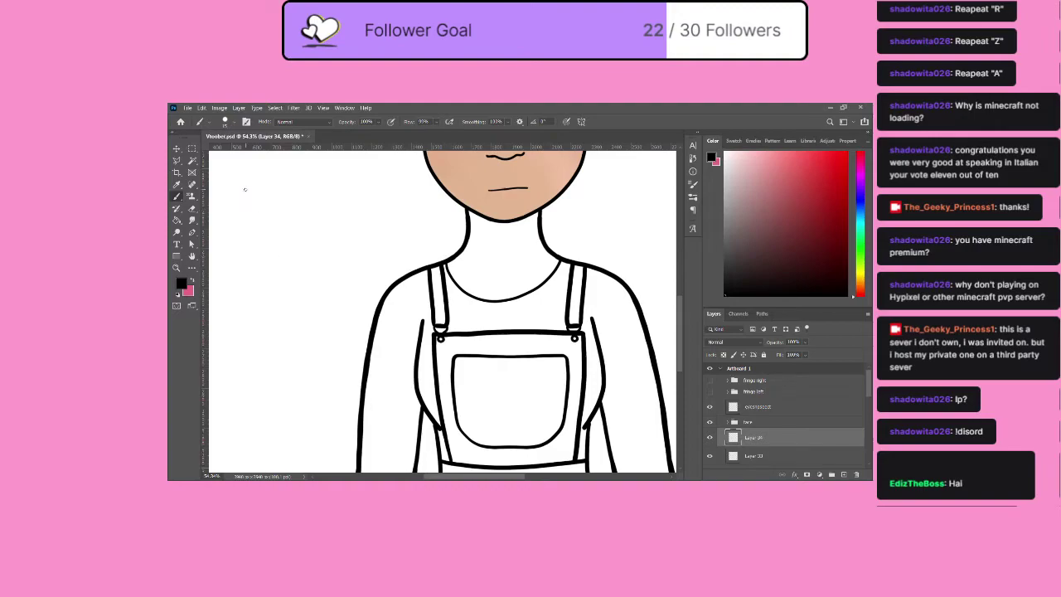
pyautogui.hotkey('ctrl', 'z')
pyautogui.press(']')
pyautogui.press(']')
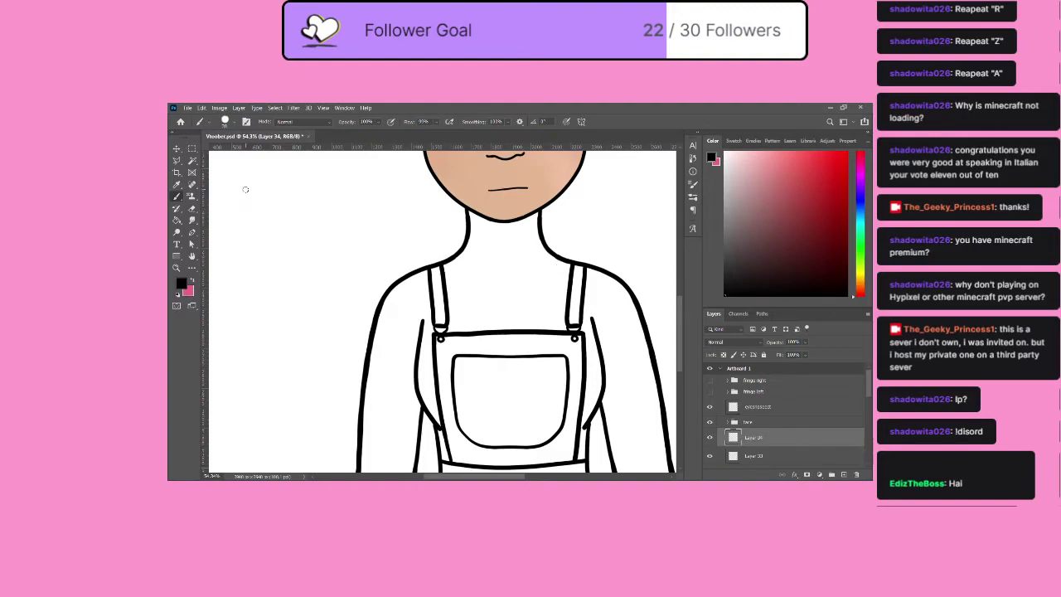
pyautogui.moveTo(450, 264)
pyautogui.mouseDown()
pyautogui.moveTo(486, 296)
pyautogui.moveTo(509, 298)
pyautogui.moveTo(549, 279)
pyautogui.moveTo(557, 258)
pyautogui.mouseUp()
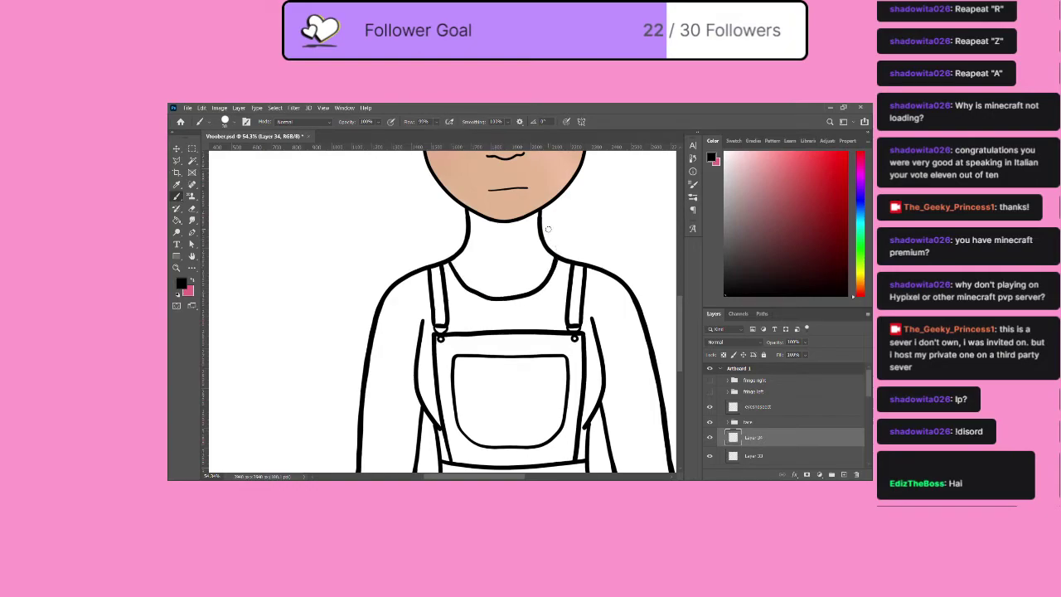
pyautogui.hotkey('ctrl', 'z')
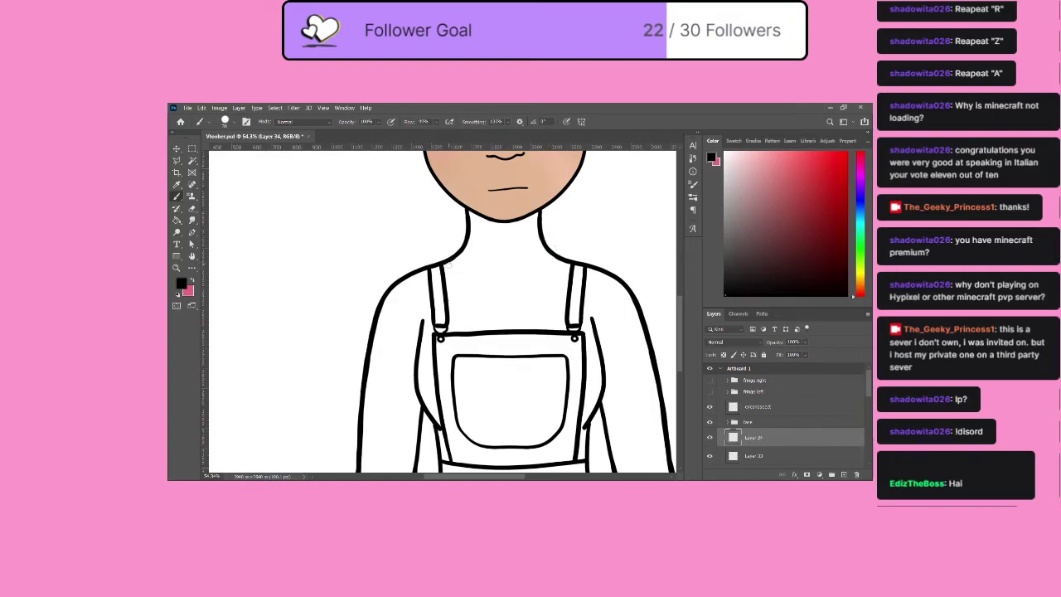
# Draw the left half of the shirt's neckline in black from the strap to the chest centre, erasing everything beyond the centre.
pyautogui.moveTo(448, 264)
pyautogui.mouseDown()
pyautogui.moveTo(471, 292)
pyautogui.moveTo(525, 292)
pyautogui.mouseUp()
pyautogui.moveTo(568, 267)
pyautogui.mouseDown()
pyautogui.moveTo(509, 290)
pyautogui.moveTo(509, 300)
pyautogui.mouseUp()
pyautogui.press('e')
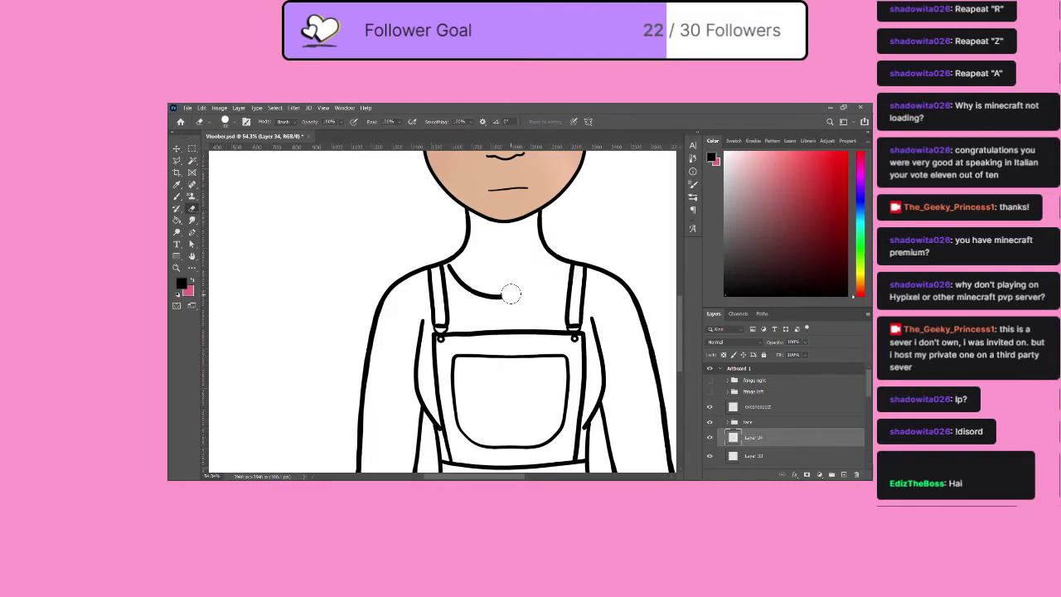
pyautogui.click(177, 196)
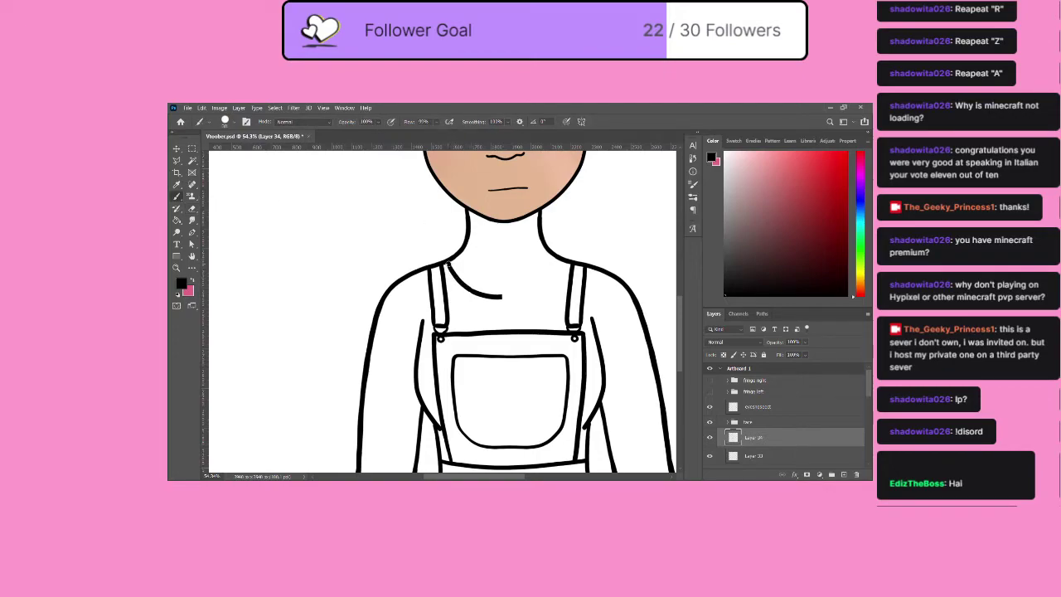
pyautogui.moveTo(467, 289); pyautogui.dragTo(496, 299)
# Draw the left short sleeve in black, flaring out from the upper arm with a slanted hem above the elbow.
pyautogui.moveTo(362, 400); pyautogui.dragTo(437, 424)
pyautogui.scroll(-2, 375, 381)
pyautogui.moveTo(476, 346); pyautogui.dragTo(507, 321)
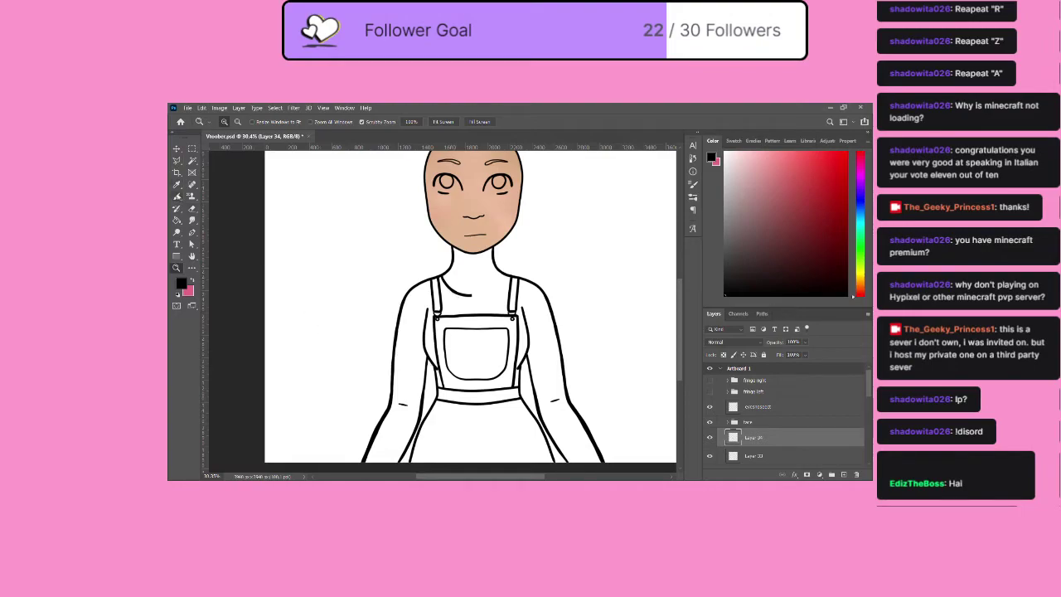
pyautogui.click(177, 196)
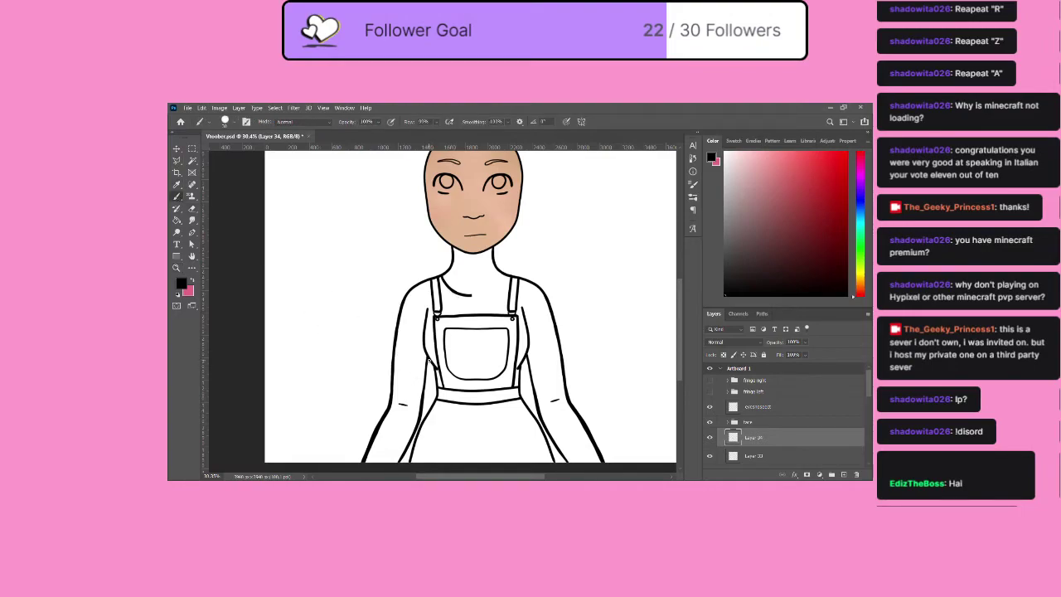
pyautogui.moveTo(425, 359)
pyautogui.mouseDown()
pyautogui.moveTo(394, 359)
pyautogui.moveTo(397, 340)
pyautogui.mouseUp()
pyautogui.hotkey('ctrl', 'z')
pyautogui.moveTo(402, 311)
pyautogui.mouseDown()
pyautogui.moveTo(386, 363)
pyautogui.moveTo(432, 369)
pyautogui.mouseUp()
pyautogui.hotkey('ctrl', 'z')
pyautogui.hotkey('ctrl', 'z')
pyautogui.moveTo(394, 328)
pyautogui.mouseDown()
pyautogui.moveTo(385, 367)
pyautogui.moveTo(435, 370)
pyautogui.mouseUp()
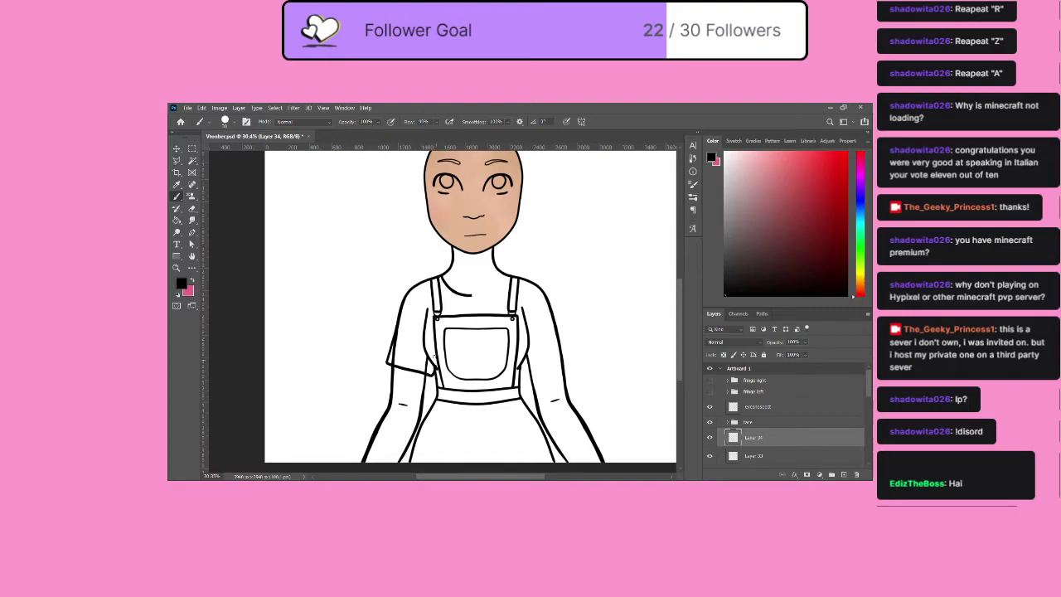
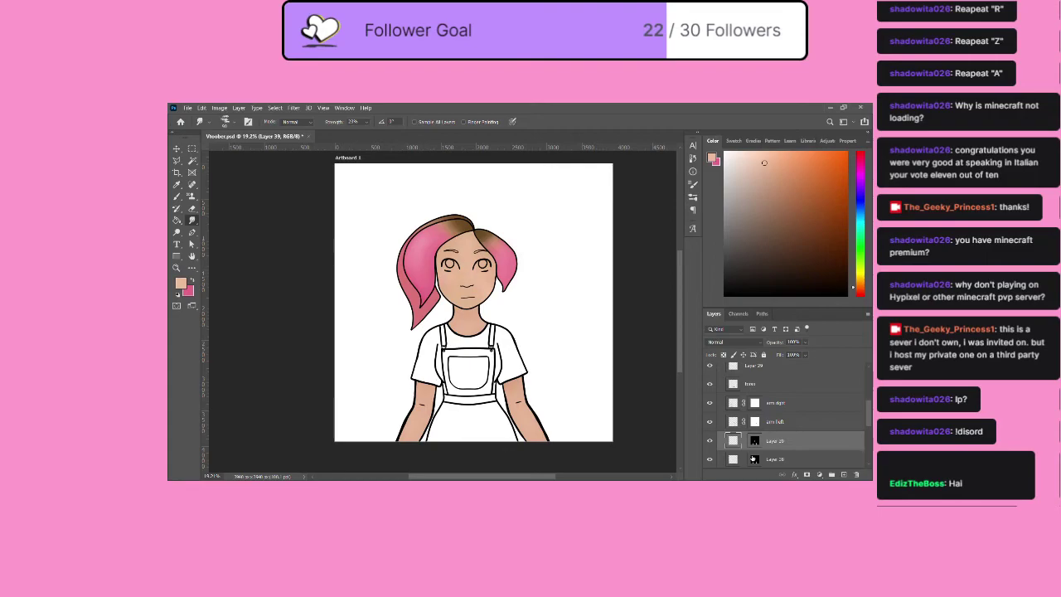
# Identify the layer holding the bib outline and add a new layer directly above it.
pyautogui.click(750, 459)
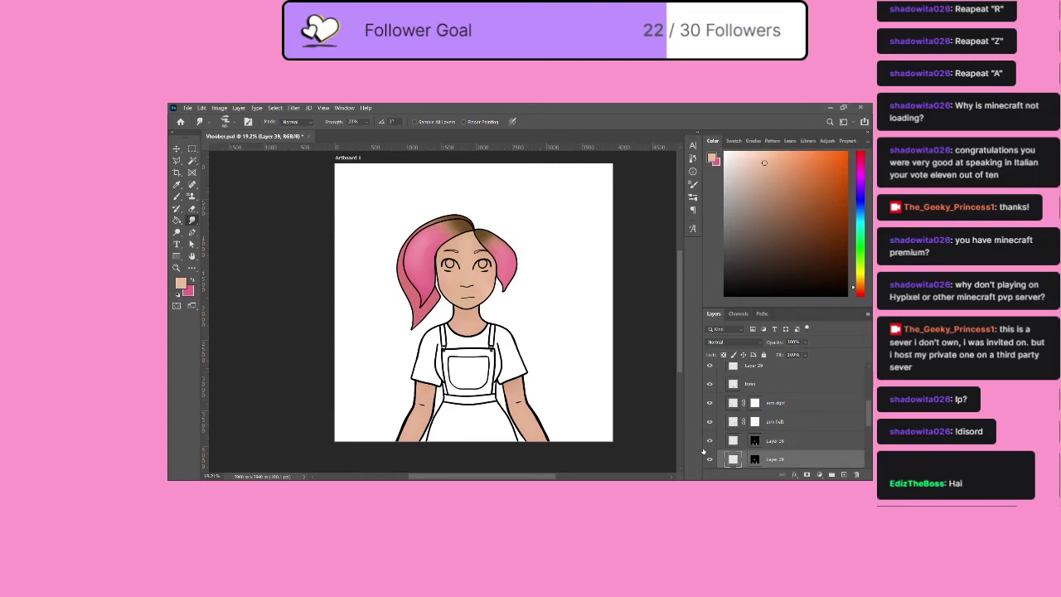
pyautogui.press('z')
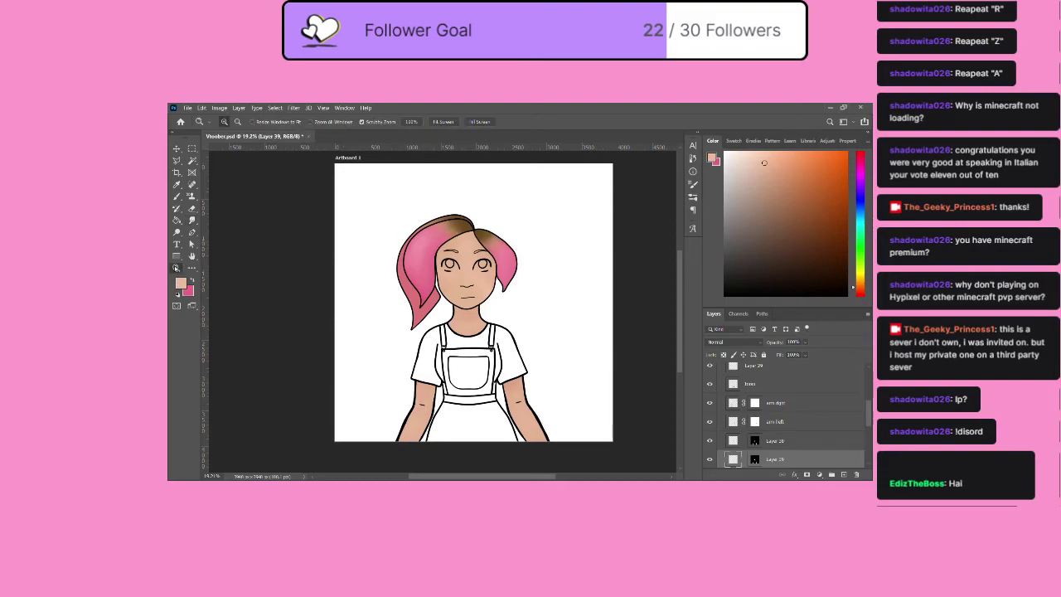
pyautogui.moveTo(462, 450)
pyautogui.mouseDown()
pyautogui.moveTo(478, 450)
pyautogui.moveTo(469, 450)
pyautogui.mouseUp()
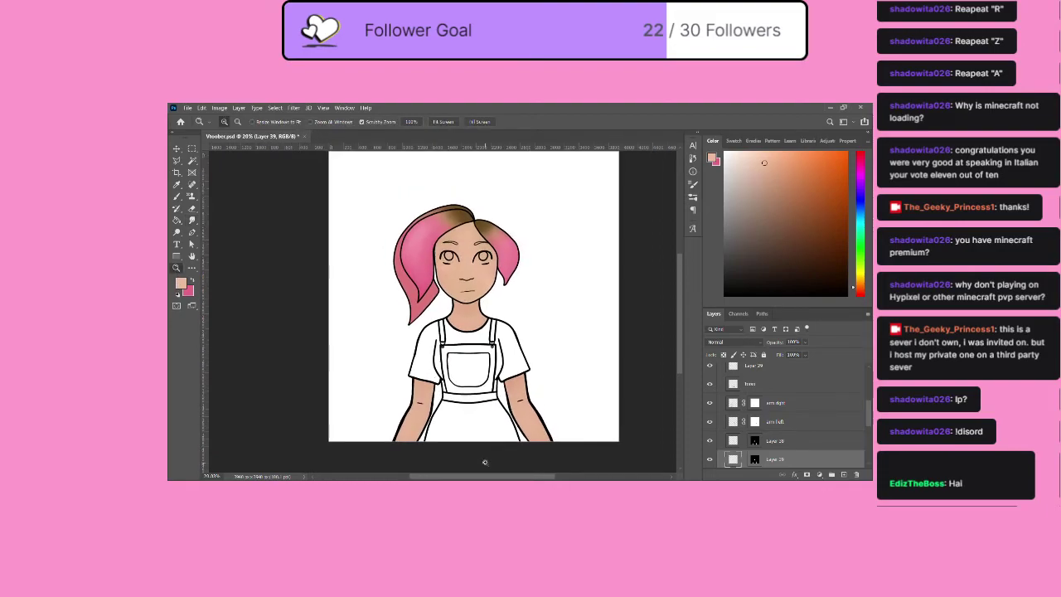
pyautogui.scroll(3, 779, 412)
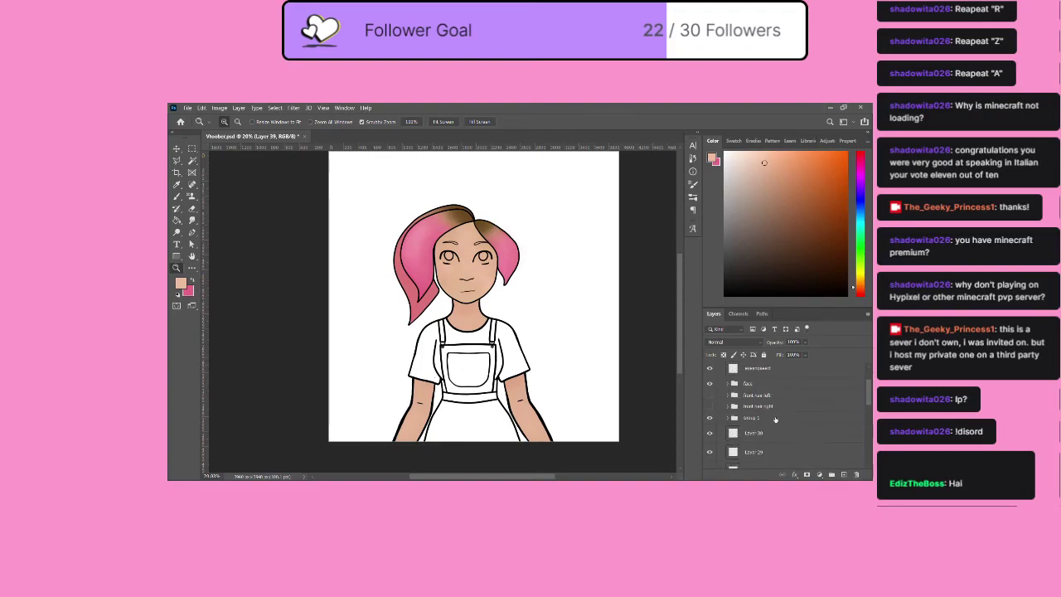
pyautogui.scroll(2, 746, 442)
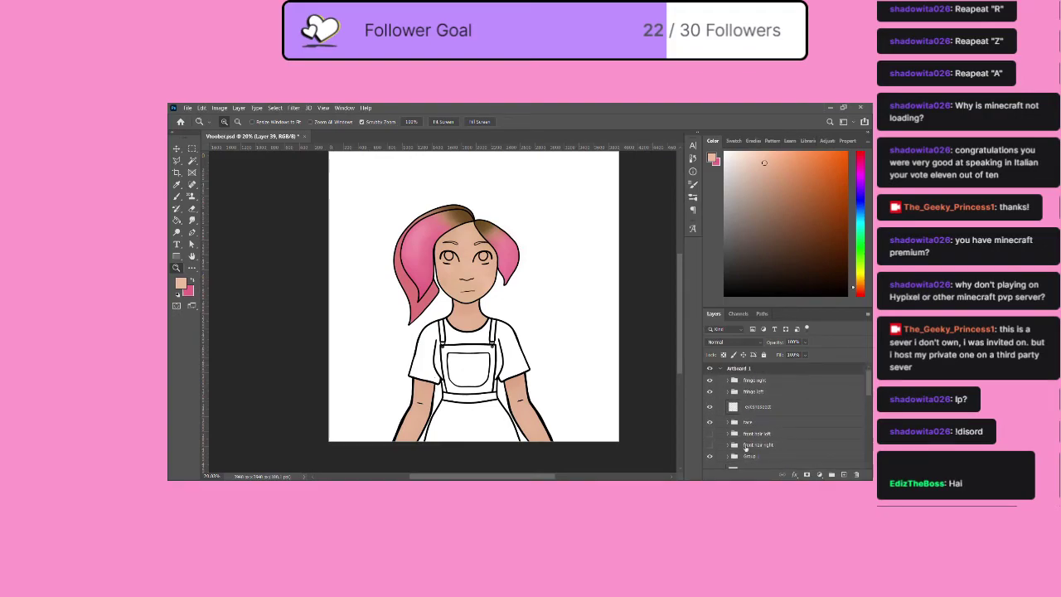
pyautogui.scroll(-3, 743, 439)
pyautogui.click(709, 398)
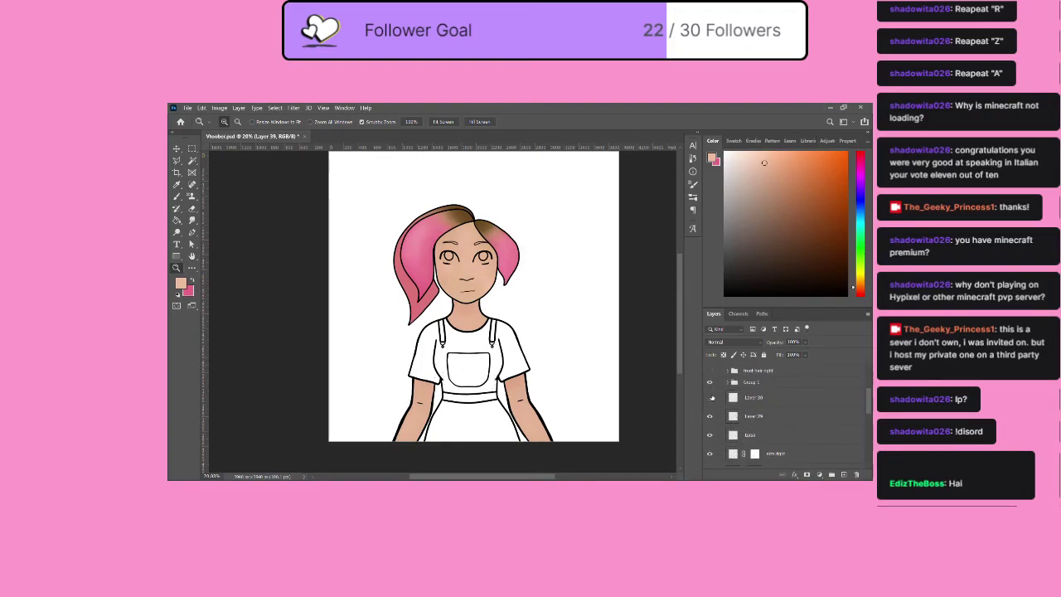
pyautogui.click(709, 397)
pyautogui.click(768, 405)
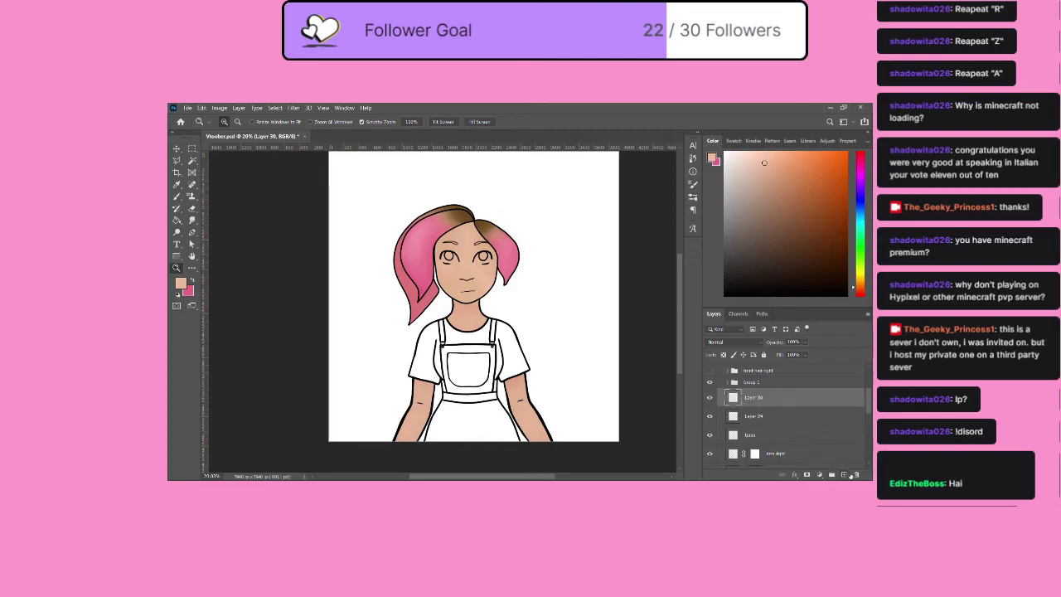
pyautogui.click(844, 474)
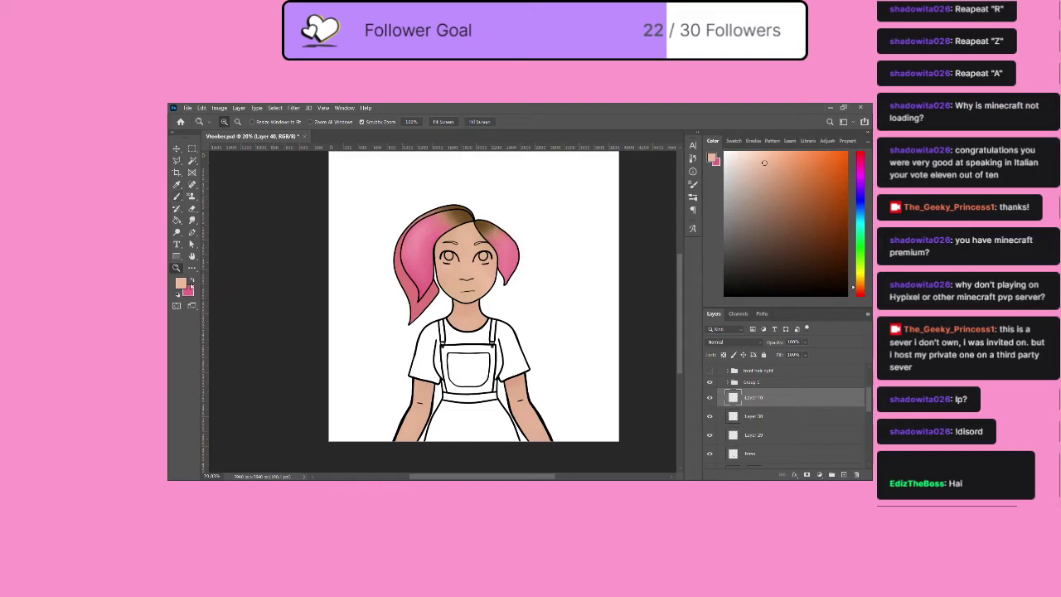
# Fill the shirt's chest and both sleeves with very dark maroon, using the Paint Bucket with all layers sampled.
pyautogui.click(191, 282)
pyautogui.moveTo(791, 166)
pyautogui.mouseDown()
pyautogui.moveTo(833, 262)
pyautogui.moveTo(826, 278)
pyautogui.mouseUp()
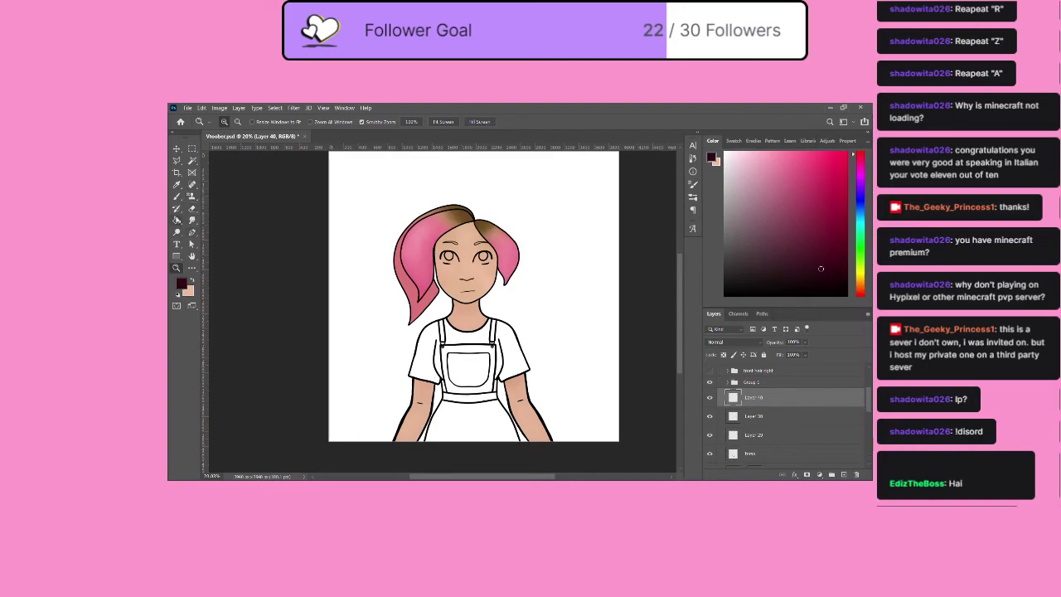
pyautogui.press('g')
pyautogui.click(502, 345)
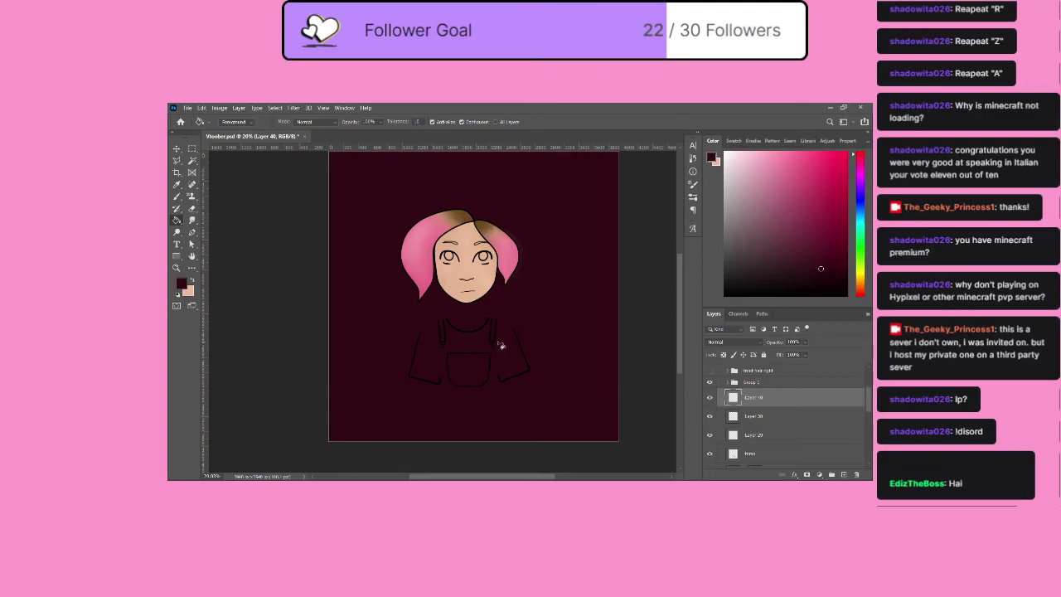
pyautogui.hotkey('ctrl', 'z')
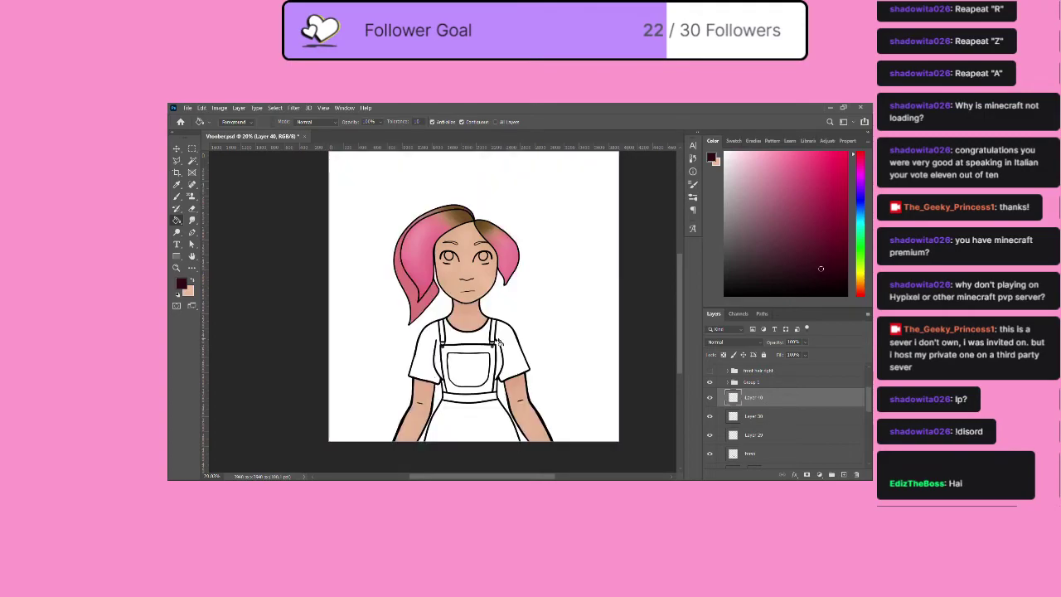
pyautogui.click(495, 122)
pyautogui.click(508, 358)
pyautogui.click(468, 340)
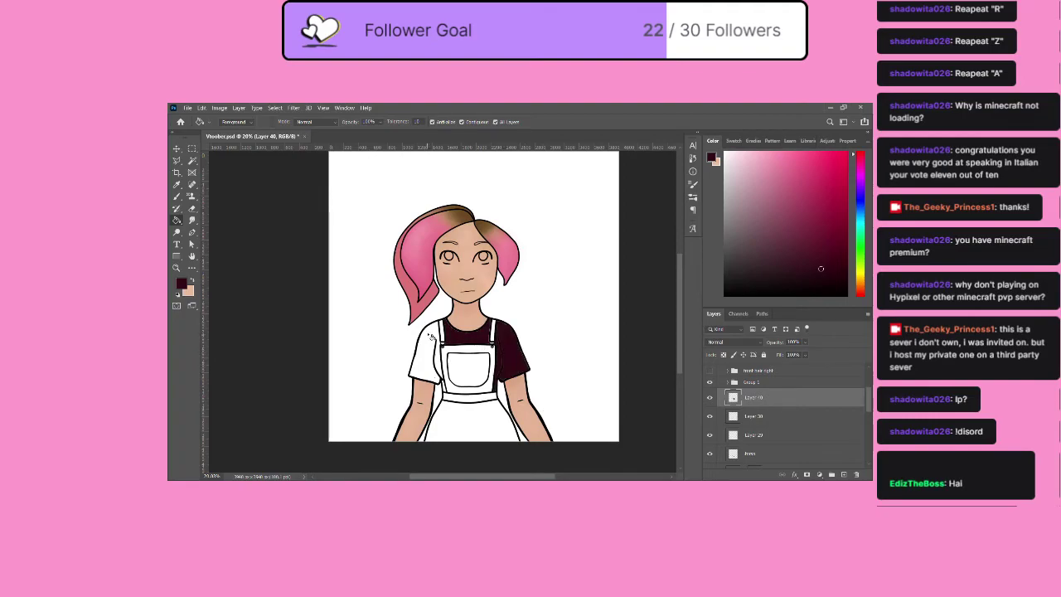
pyautogui.click(430, 335)
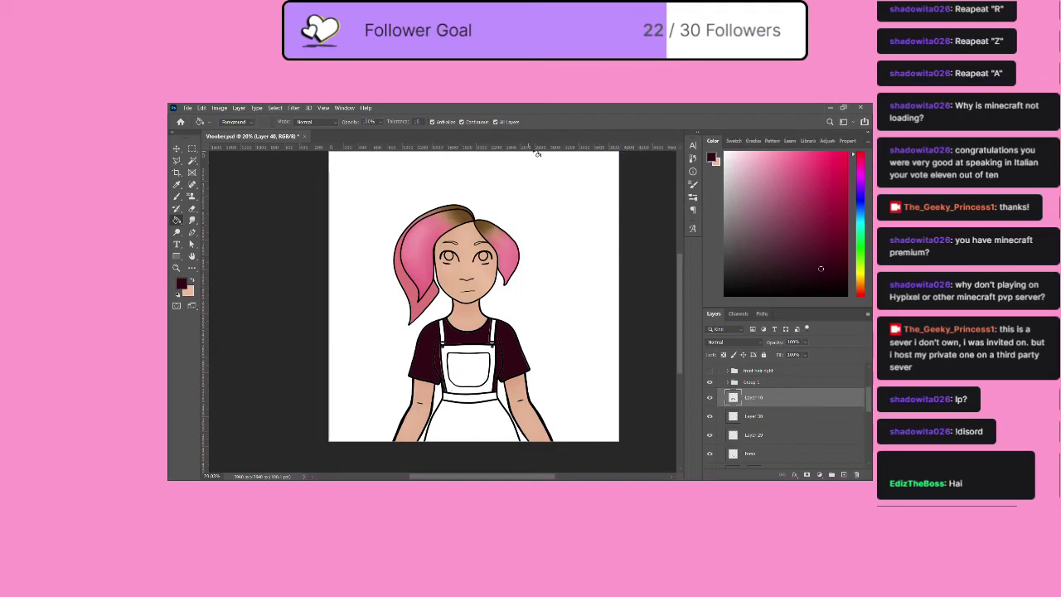
# Fill the overall's bib, pocket, skirt, waistband and straps with a medium dusty pink.
pyautogui.click(764, 160)
pyautogui.moveTo(768, 164); pyautogui.dragTo(771, 167)
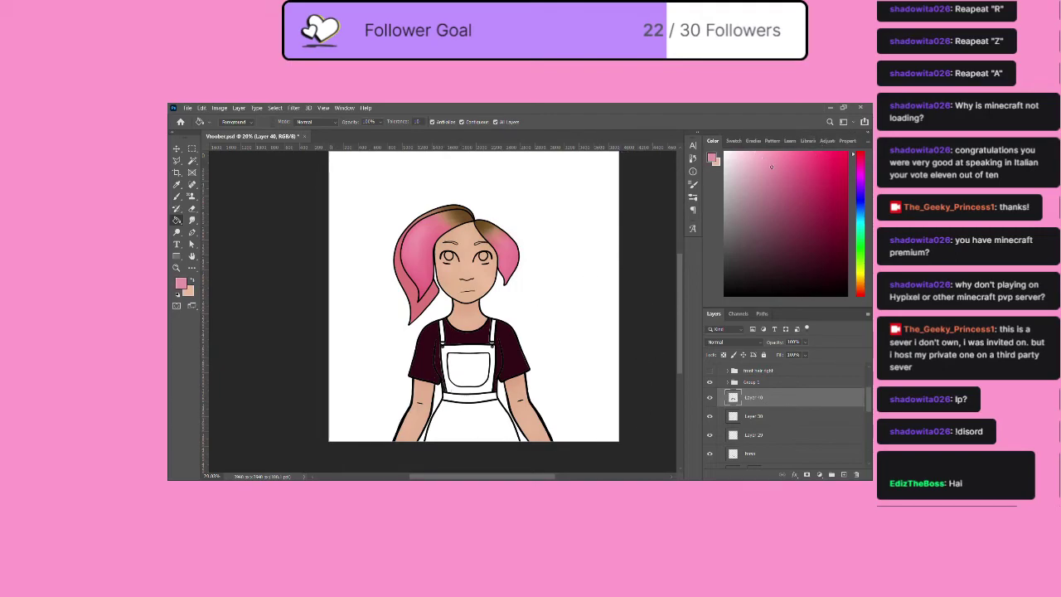
pyautogui.click(449, 355)
pyautogui.click(461, 373)
pyautogui.click(474, 408)
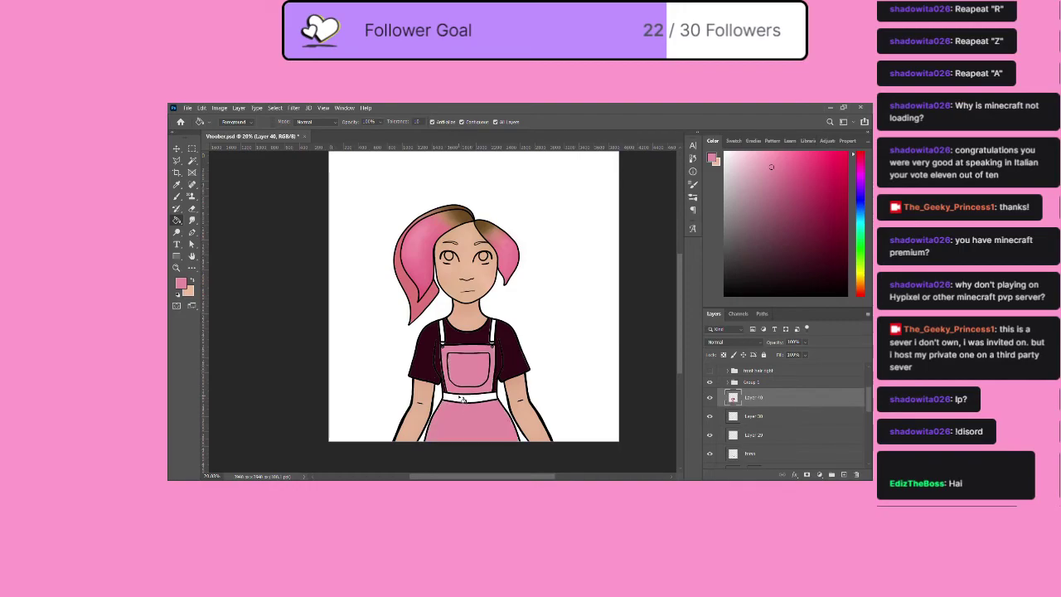
pyautogui.click(462, 400)
pyautogui.click(493, 331)
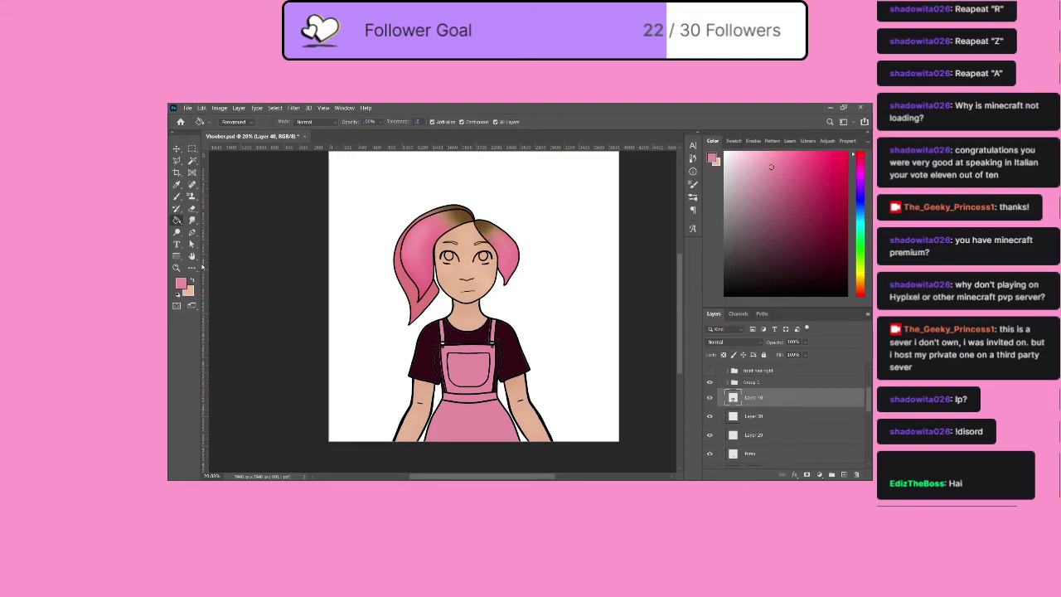
# Fill the white gaps below both strap ends with dark maroon sampled from the shirt.
pyautogui.click(177, 268)
pyautogui.moveTo(501, 359); pyautogui.dragTo(580, 358)
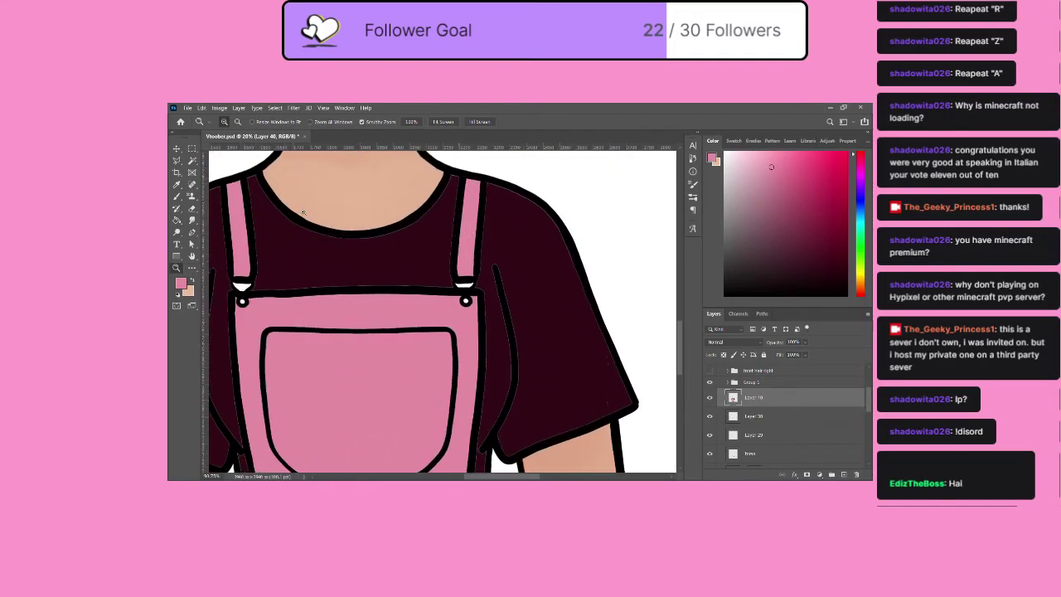
pyautogui.press('i')
pyautogui.hscroll(1, 367, 259)
pyautogui.click(228, 285)
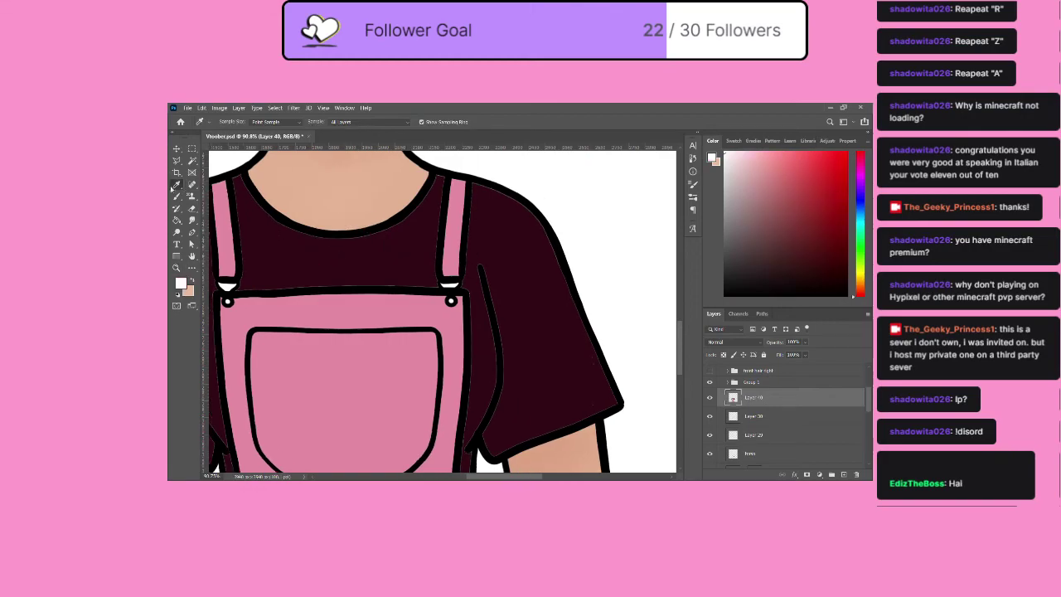
pyautogui.click(177, 196)
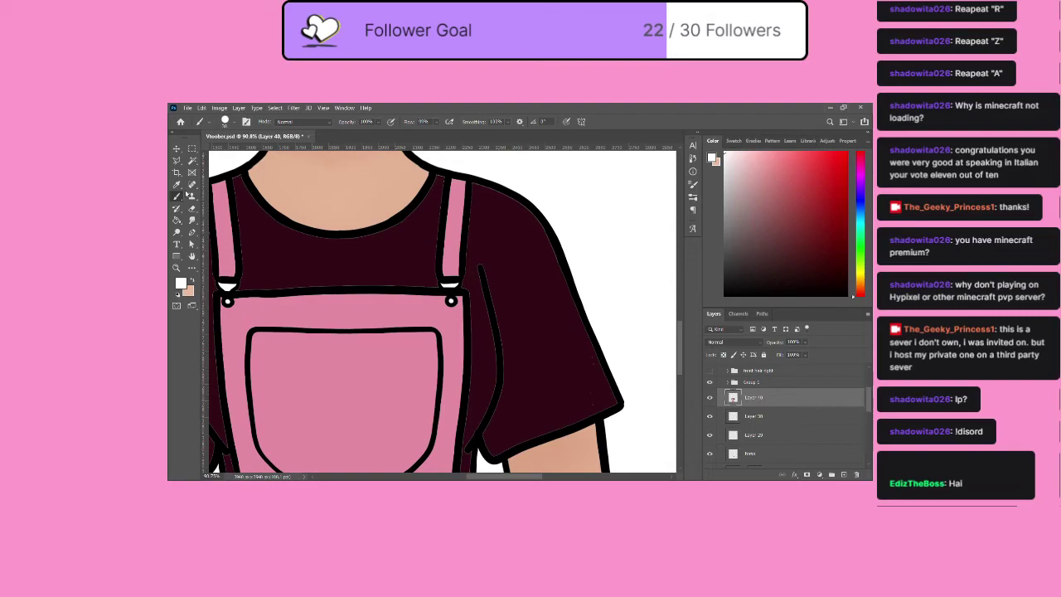
pyautogui.hotkey('shift', 'i')
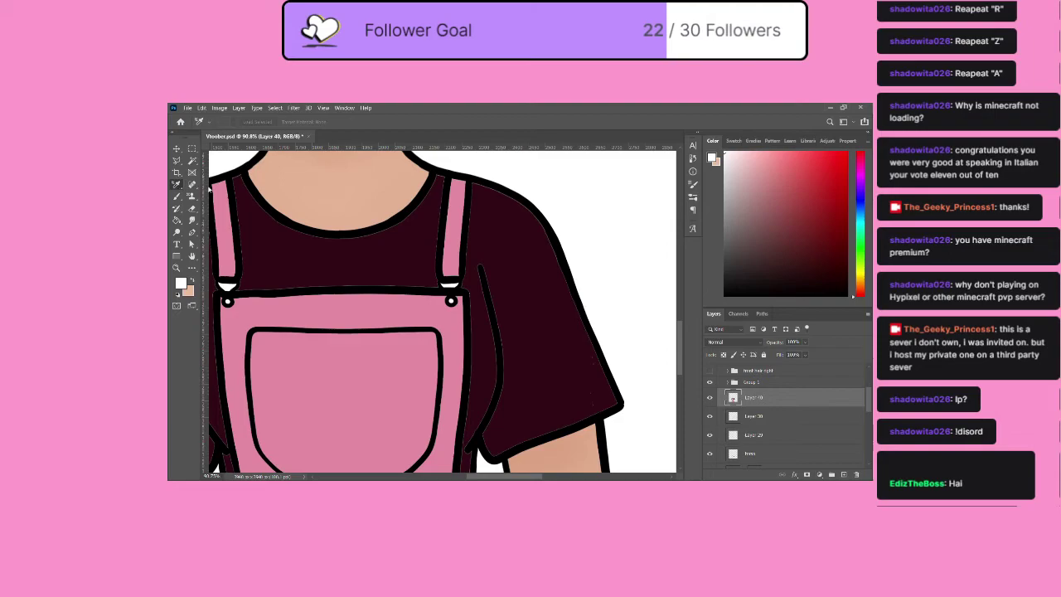
pyautogui.click(303, 248)
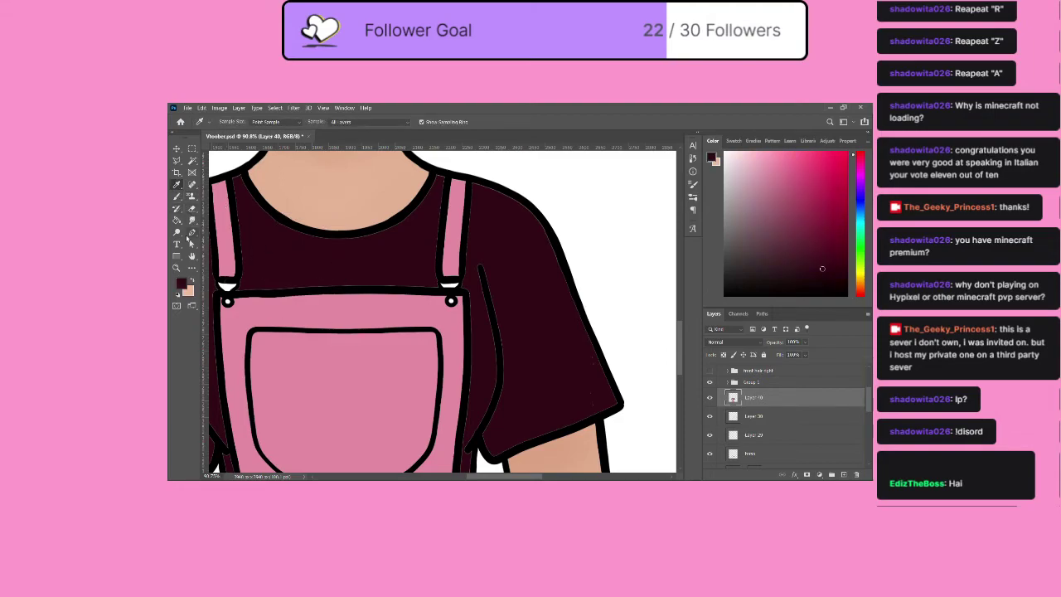
pyautogui.click(177, 221)
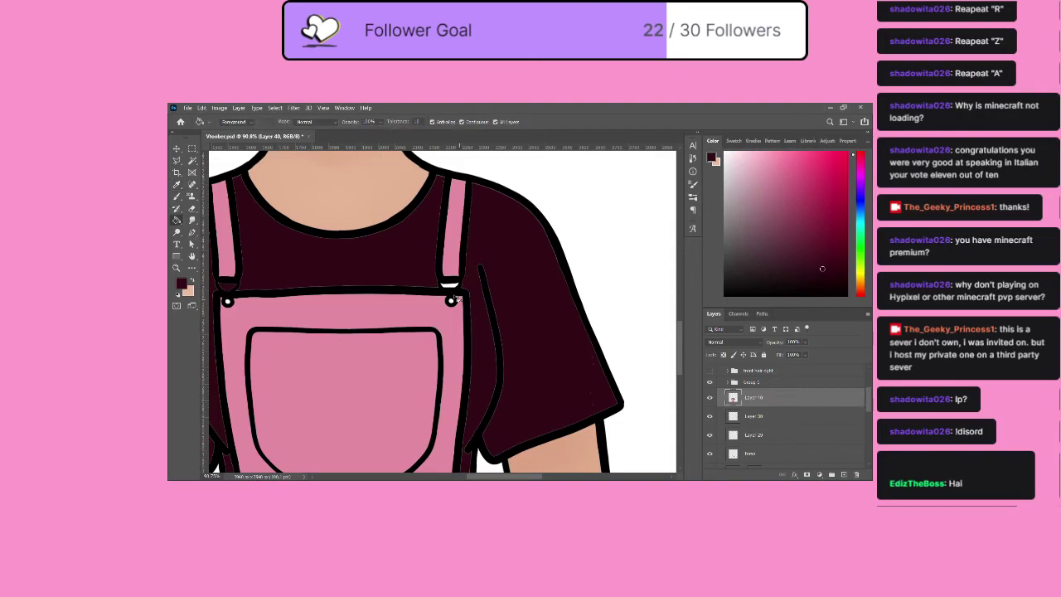
# Turn on the visibility of the front hair, top left, hair piece left and hair piece right groups.
pyautogui.click(176, 267)
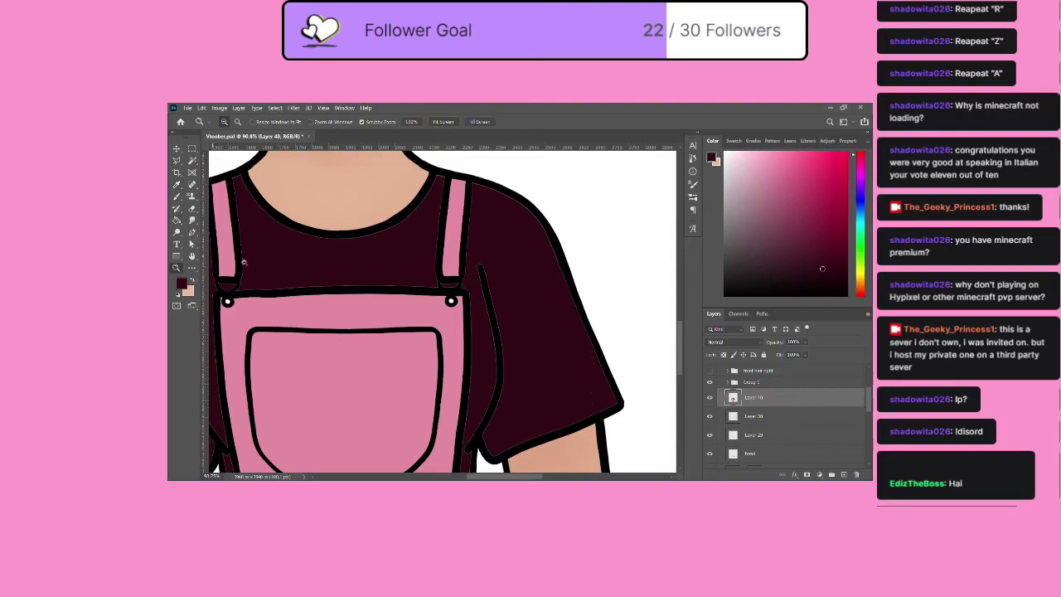
pyautogui.moveTo(425, 262); pyautogui.dragTo(345, 312)
pyautogui.scroll(-2, 341, 315)
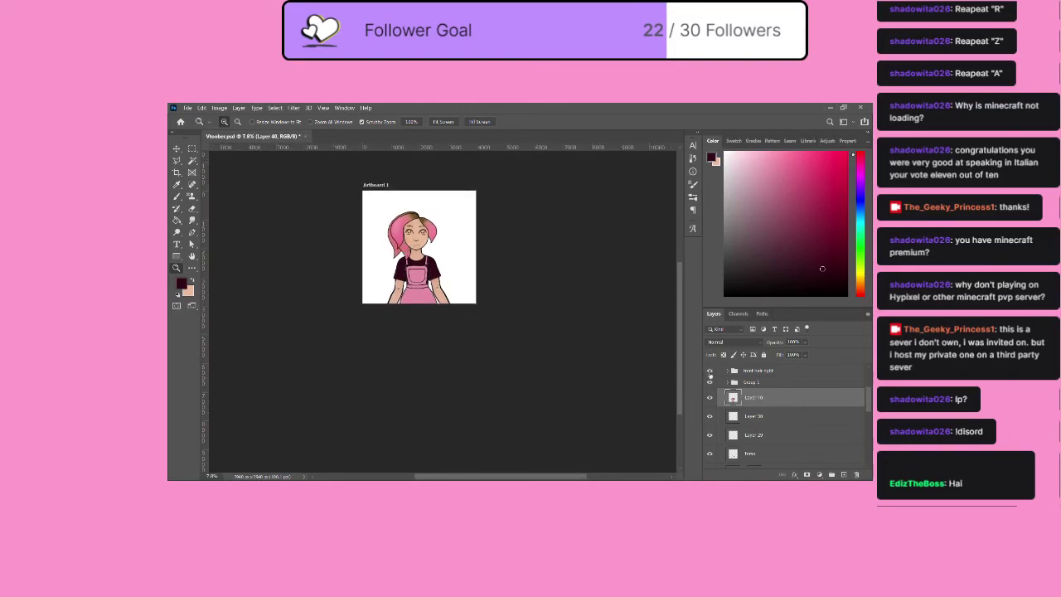
pyautogui.scroll(3, 714, 415)
pyautogui.click(709, 435)
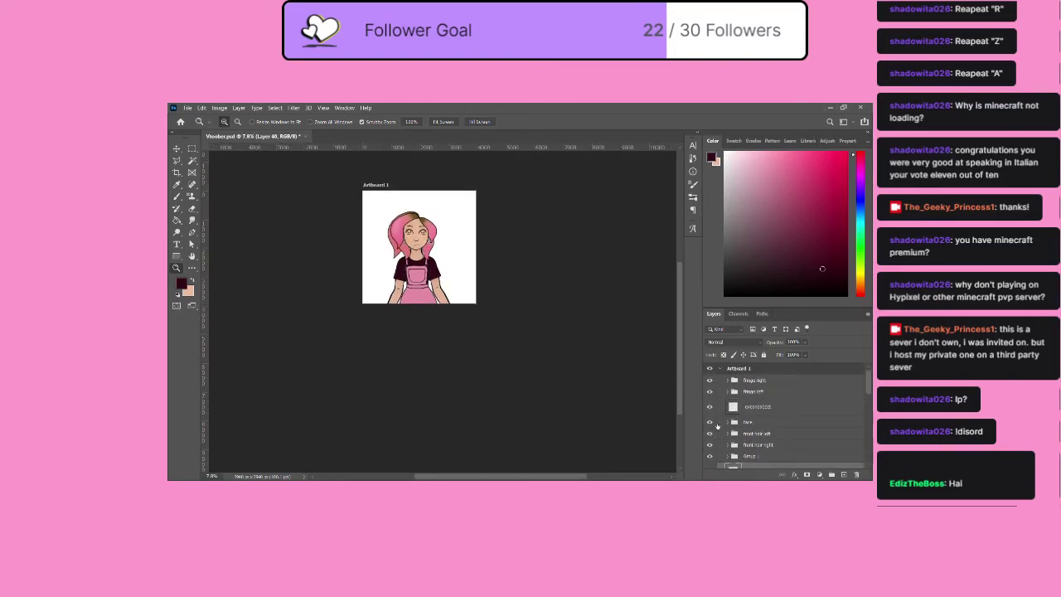
pyautogui.scroll(-5, 725, 410)
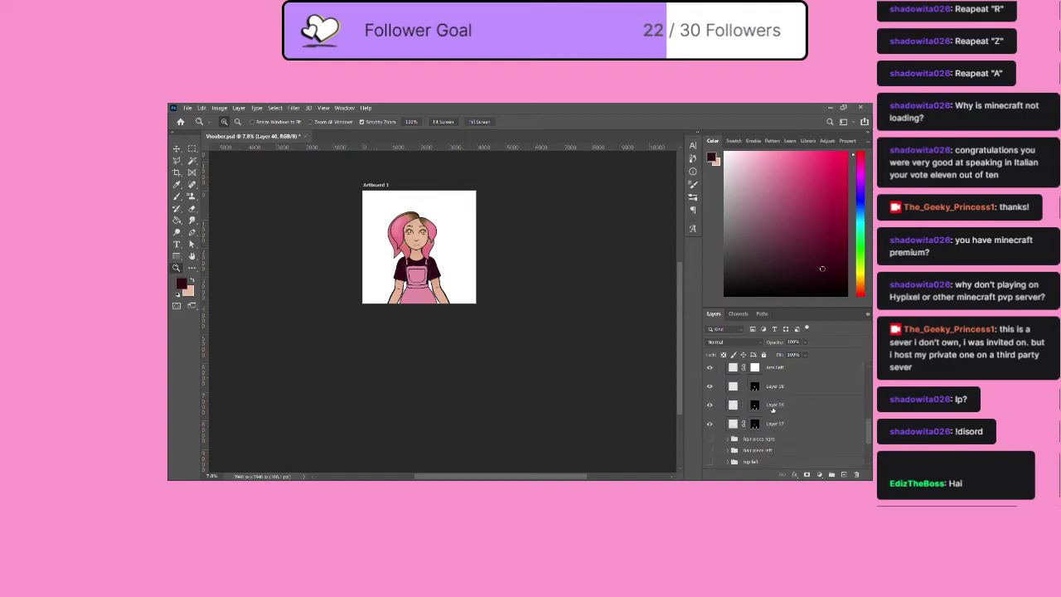
pyautogui.click(710, 440)
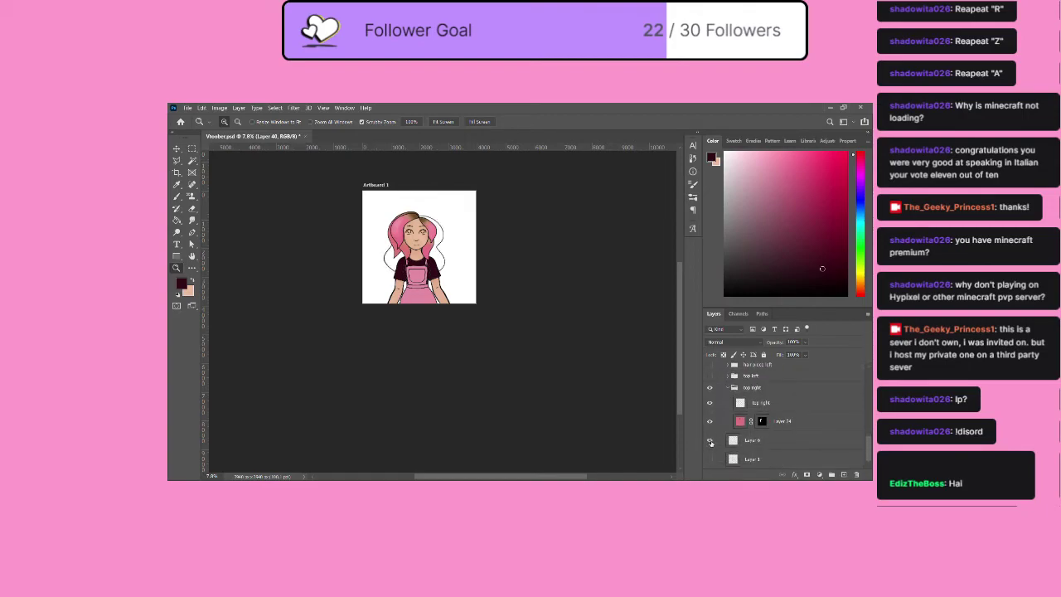
pyautogui.click(709, 440)
pyautogui.scroll(3, 713, 438)
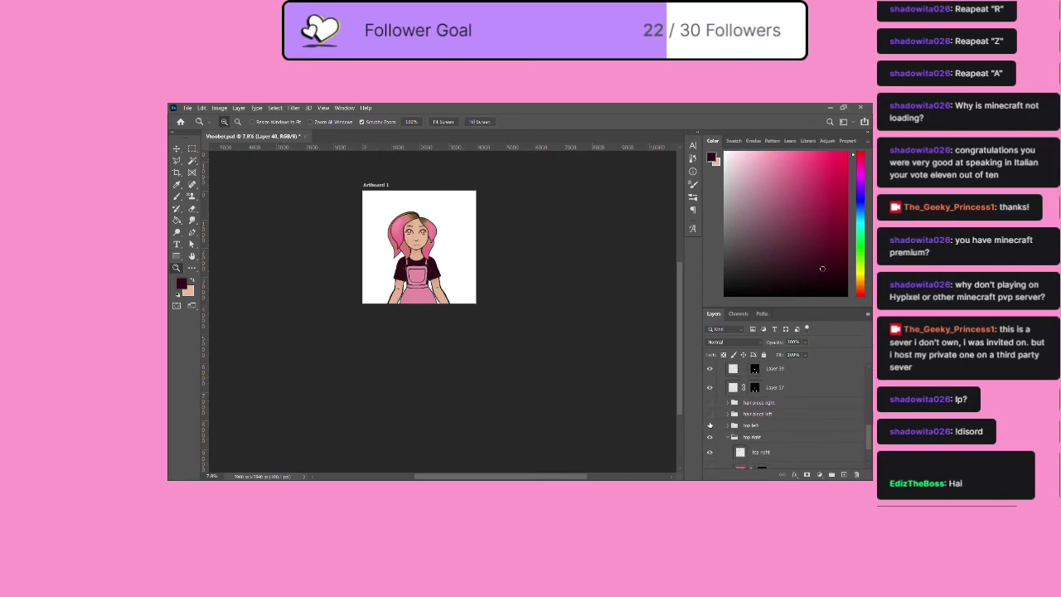
pyautogui.moveTo(709, 425); pyautogui.dragTo(709, 402)
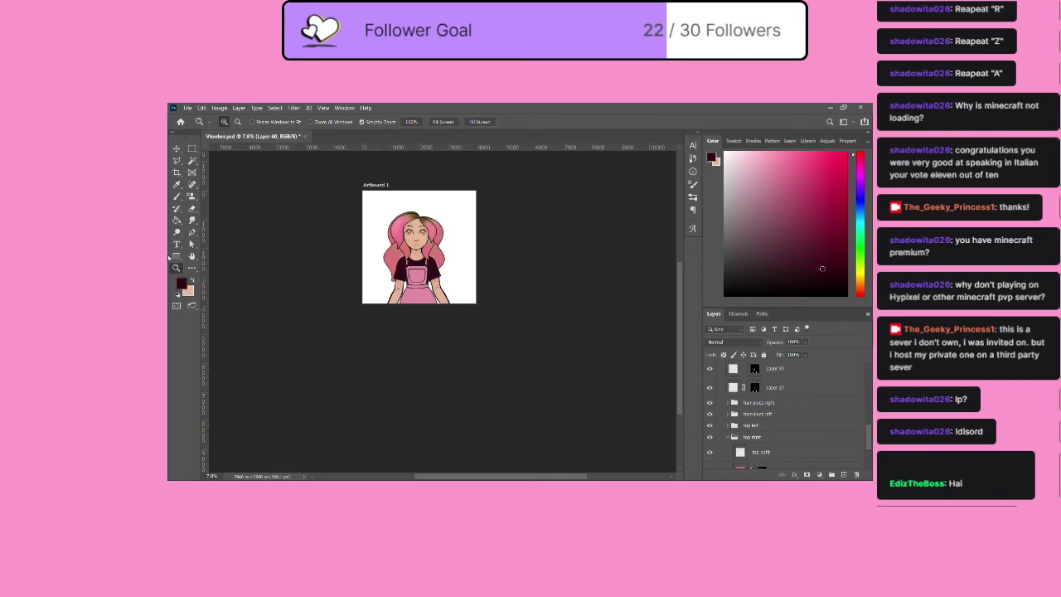
# Rotate the hair piece right group about 7° counter-clockwise so the lower hair swings inward behind the shoulder.
pyautogui.moveTo(428, 252); pyautogui.dragTo(391, 161)
pyautogui.scroll(-2, 497, 327)
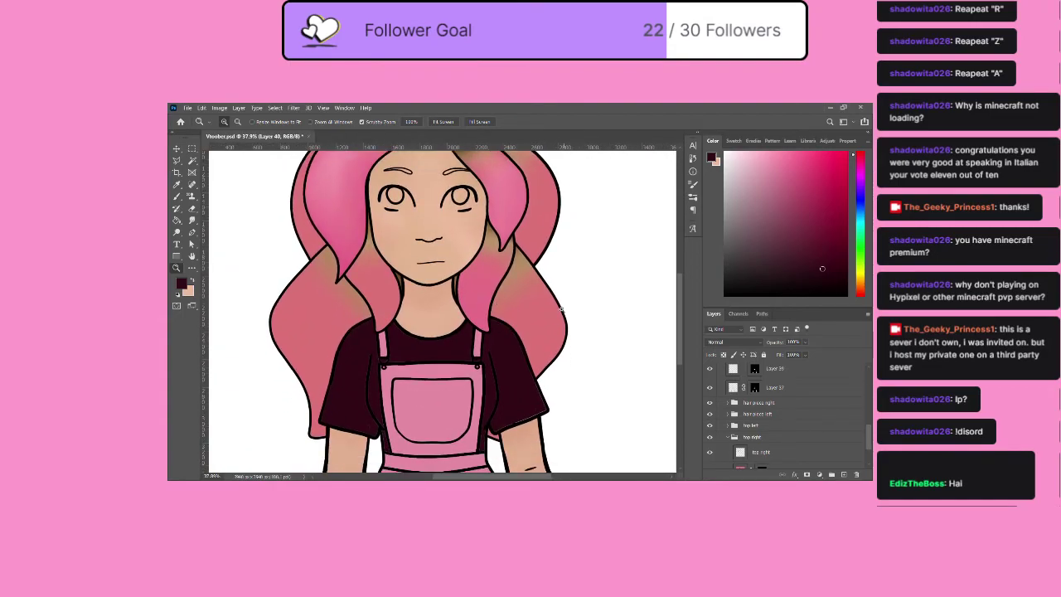
pyautogui.moveTo(563, 308); pyautogui.dragTo(551, 311)
pyautogui.press('v')
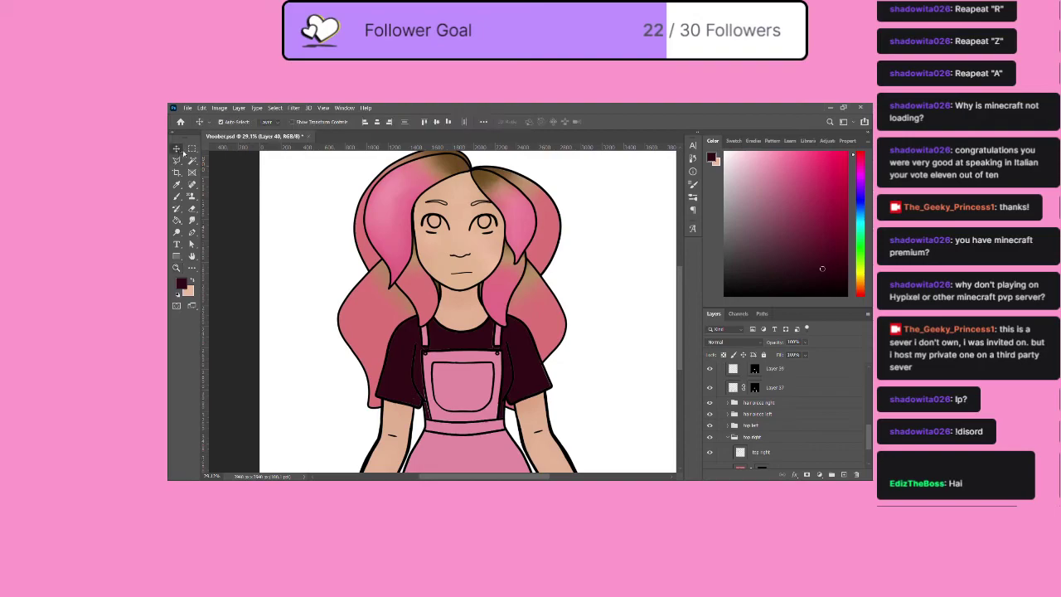
pyautogui.click(380, 329)
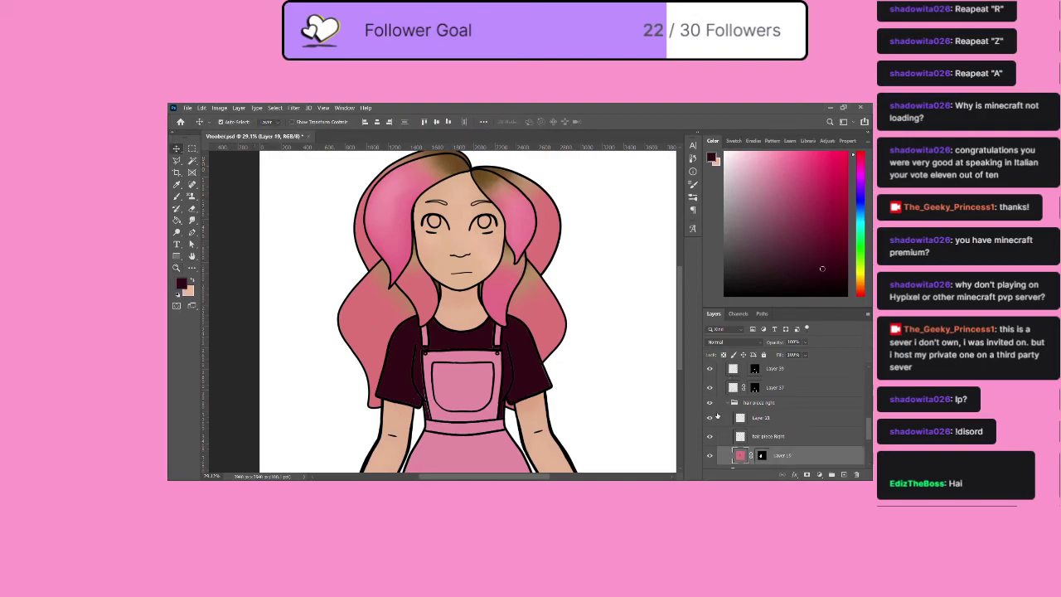
pyautogui.click(727, 403)
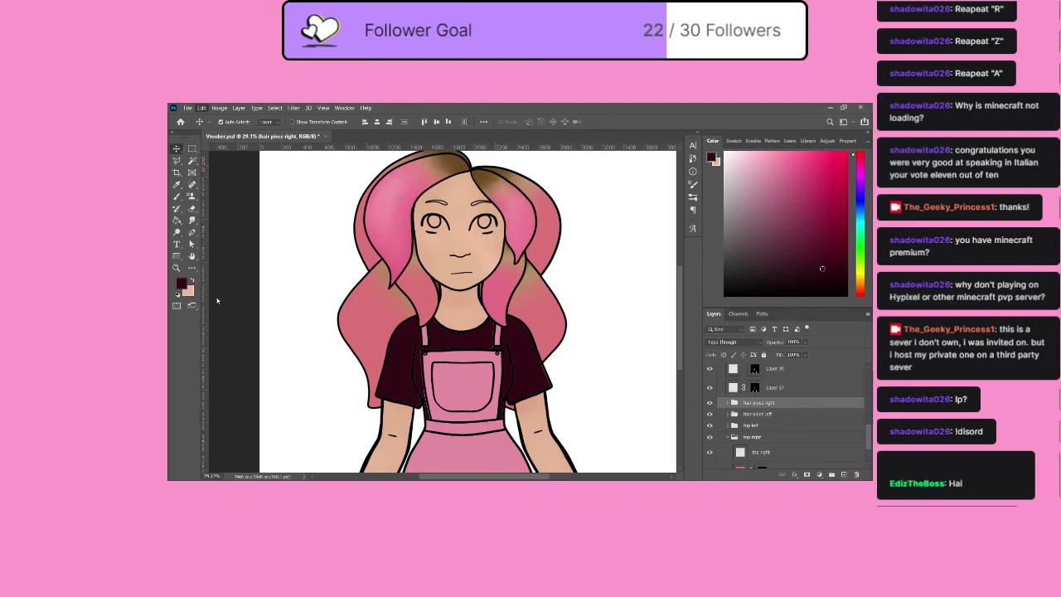
pyautogui.hotkey('ctrl', 't')
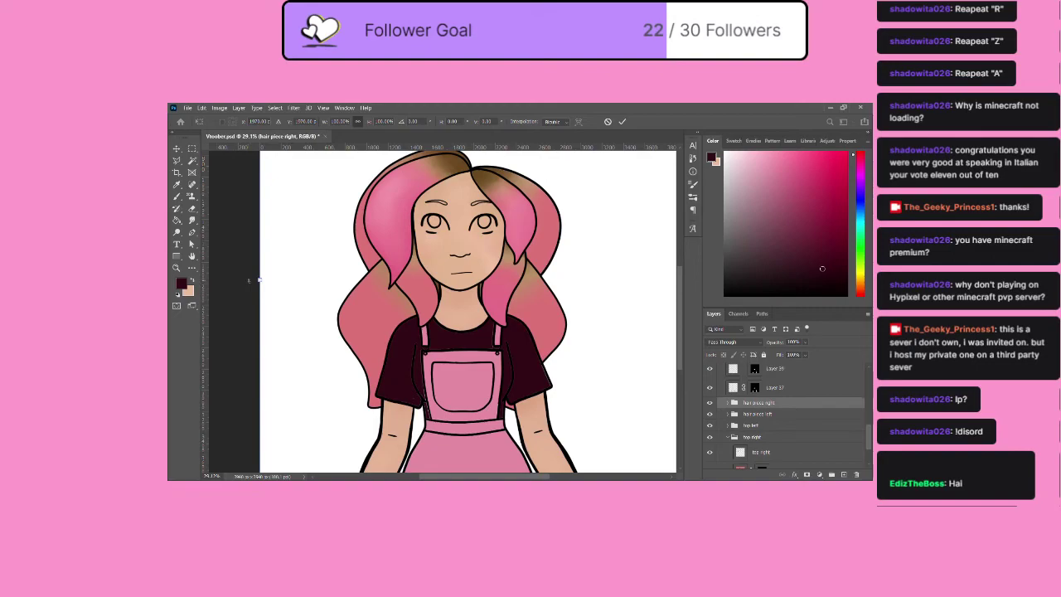
pyautogui.moveTo(248, 281); pyautogui.dragTo(371, 323)
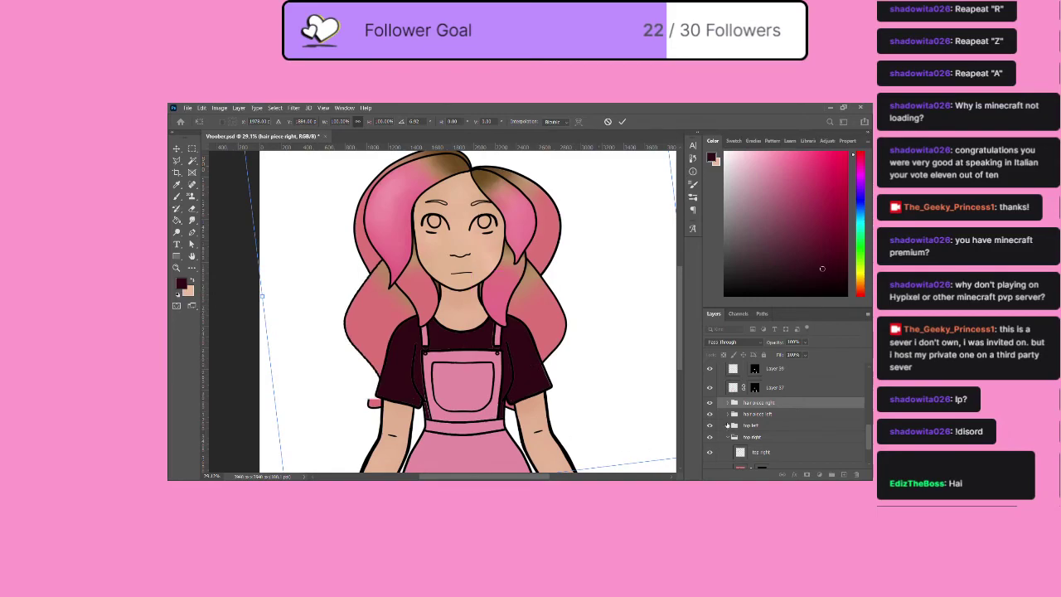
pyautogui.click(726, 404)
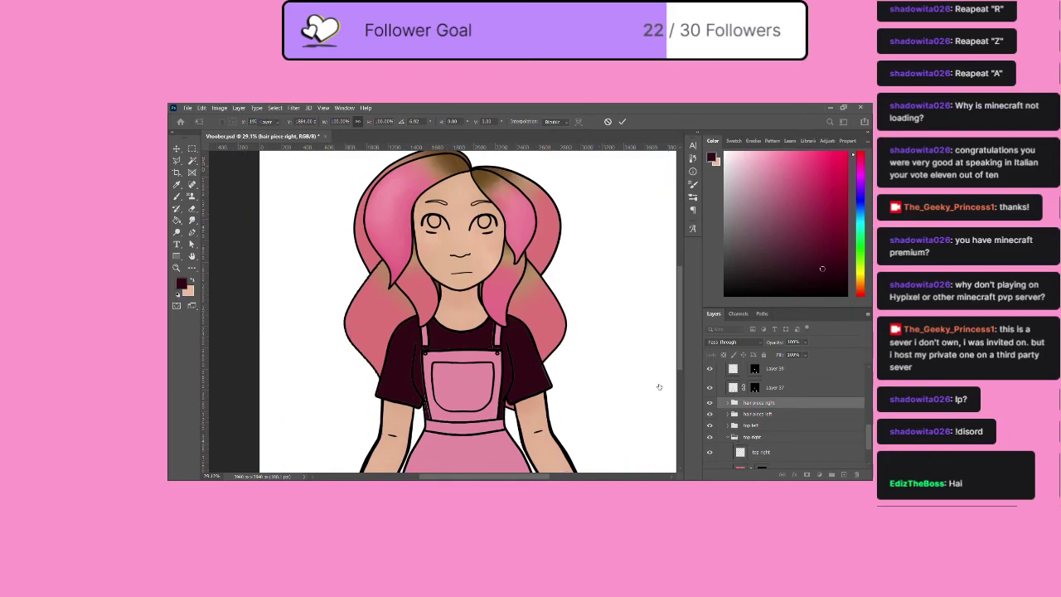
# Apply the layer mask of the pink colour layer in the hair piece right group.
pyautogui.click(728, 403)
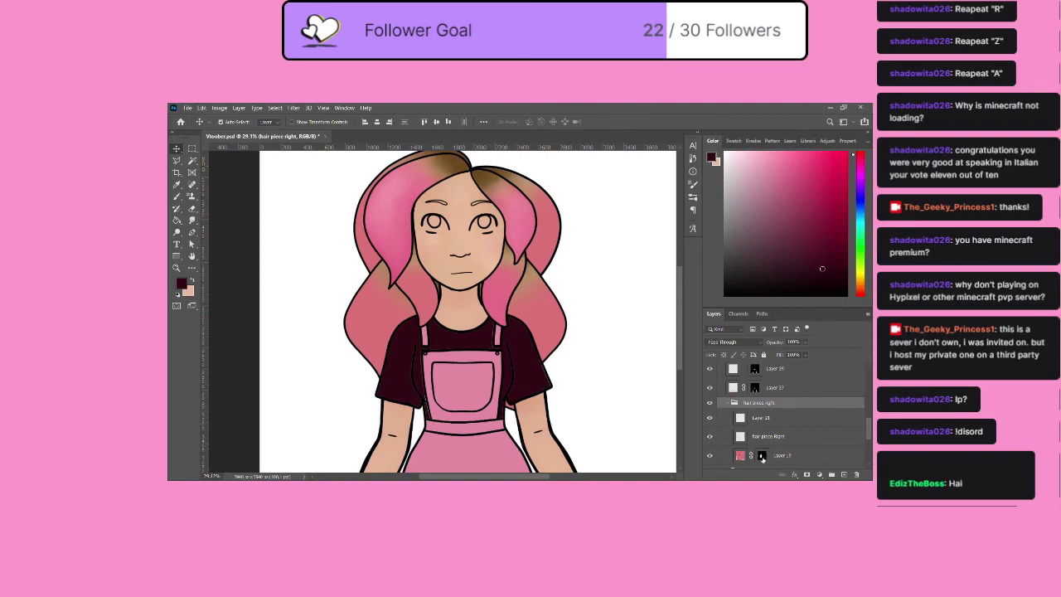
pyautogui.click(762, 457)
pyautogui.click(761, 455)
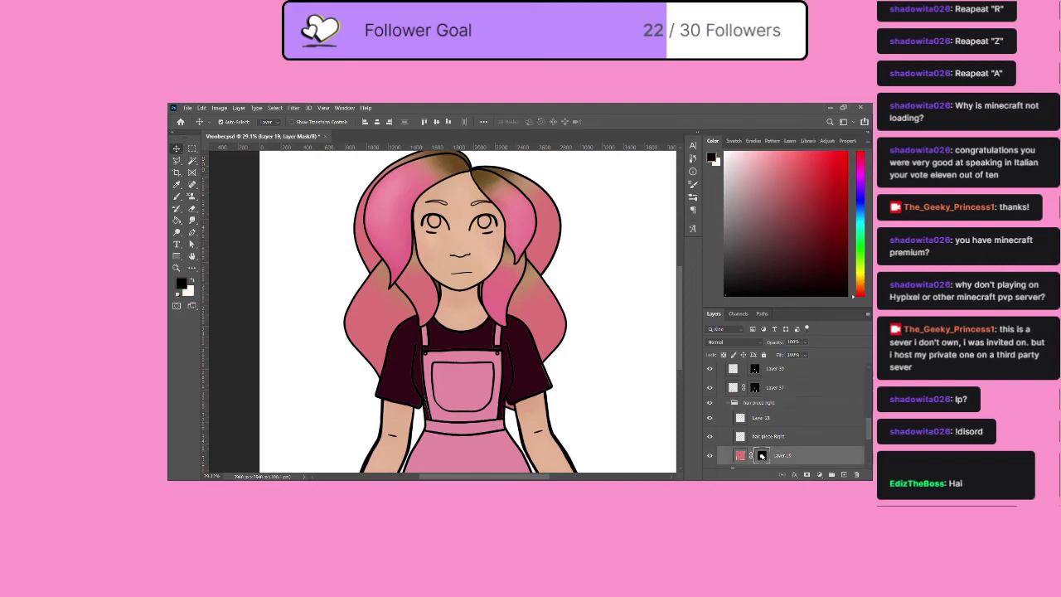
pyautogui.click(789, 395)
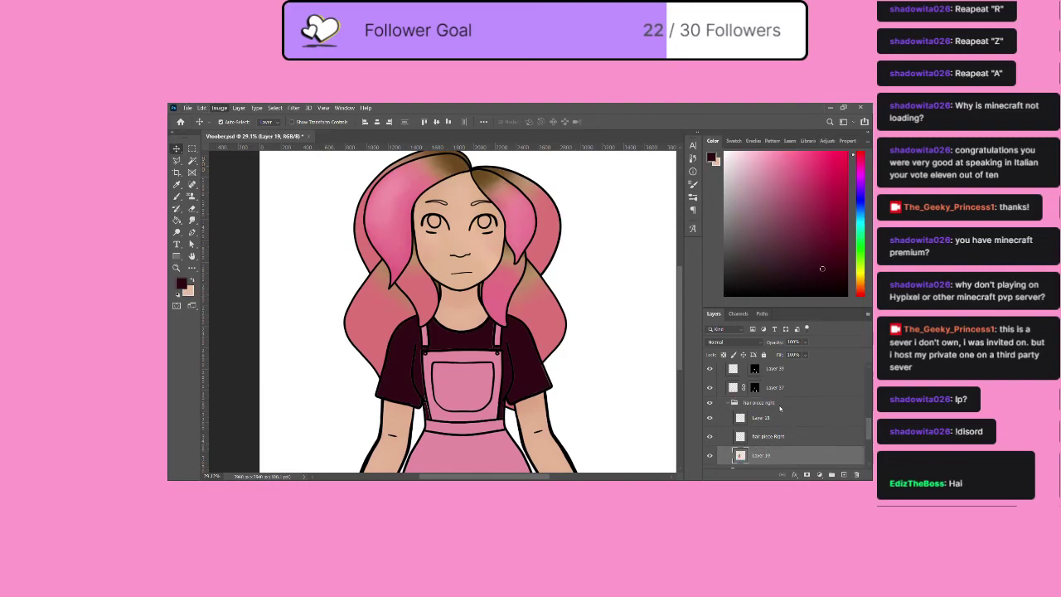
# Free-transform the hair piece right group, rotating it about 7° counter-clockwise and shifting it slightly down behind the shoulder.
pyautogui.click(779, 404)
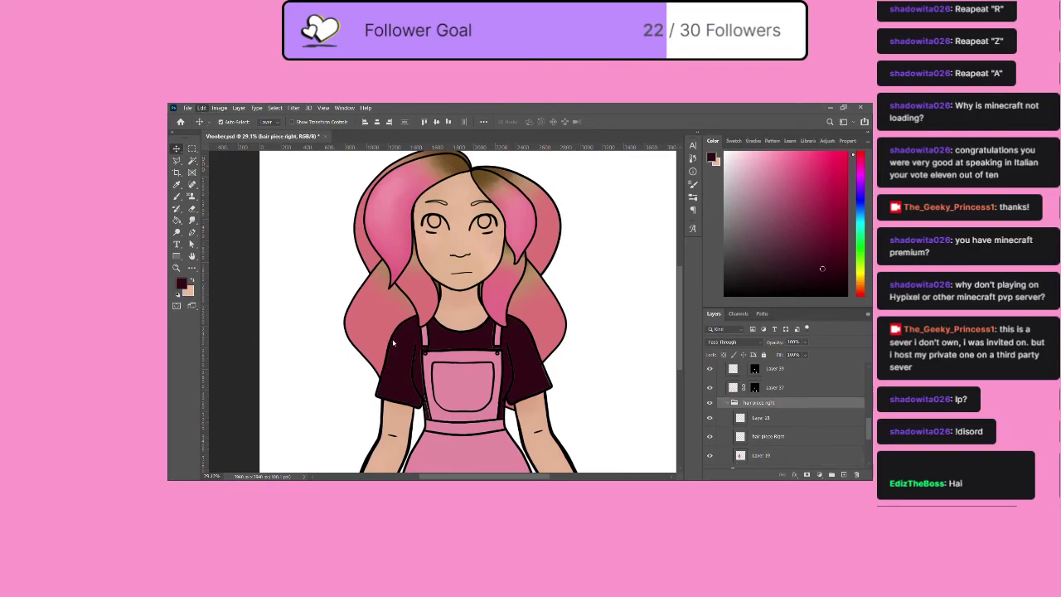
pyautogui.hotkey('ctrl', 't')
pyautogui.moveTo(493, 369); pyautogui.dragTo(501, 354)
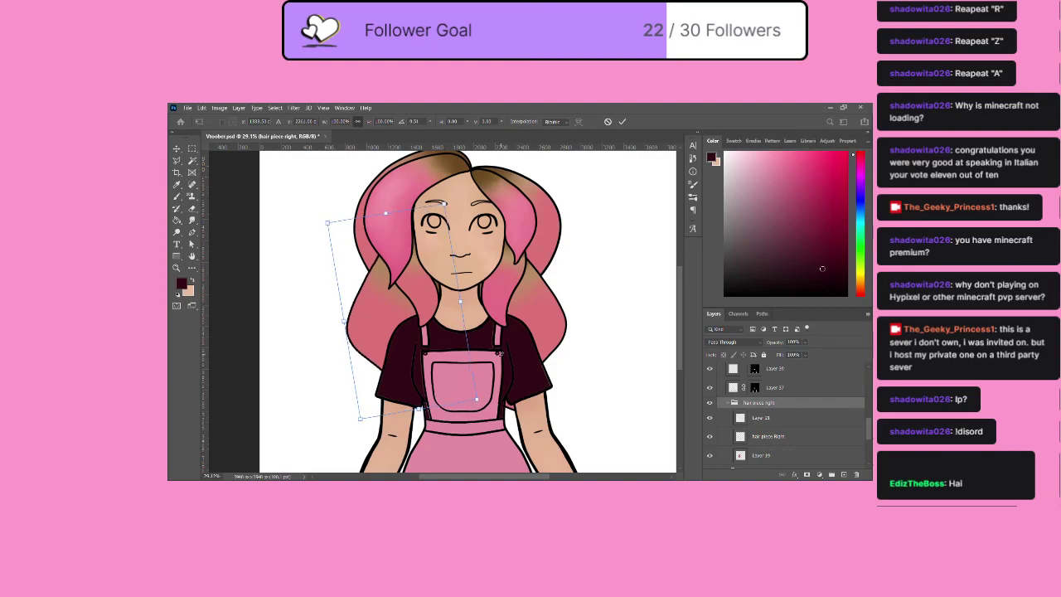
pyautogui.moveTo(360, 420); pyautogui.dragTo(351, 413)
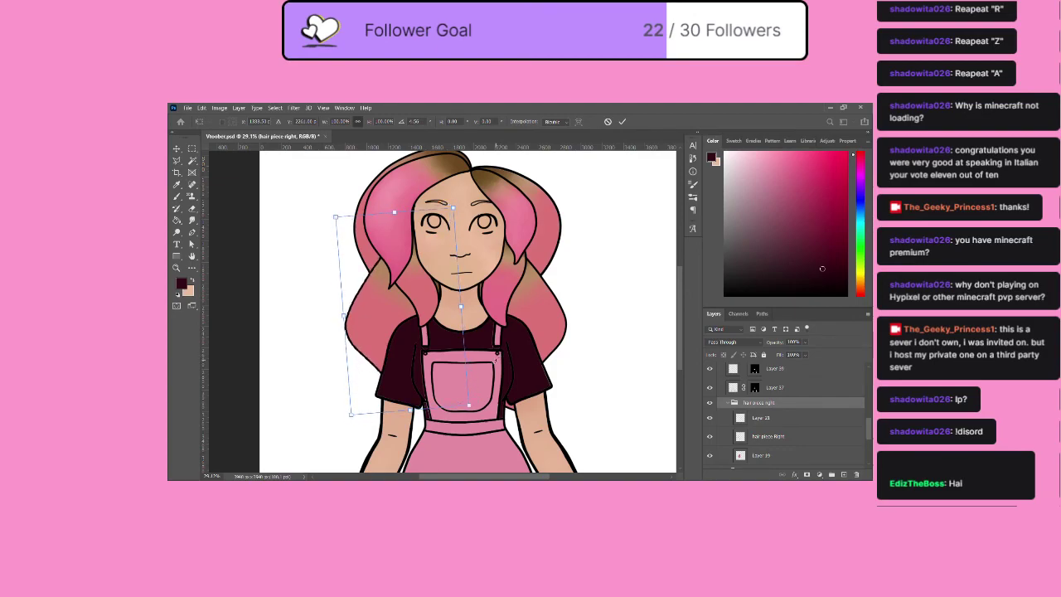
pyautogui.moveTo(496, 359); pyautogui.dragTo(498, 355)
pyautogui.moveTo(376, 323); pyautogui.dragTo(373, 329)
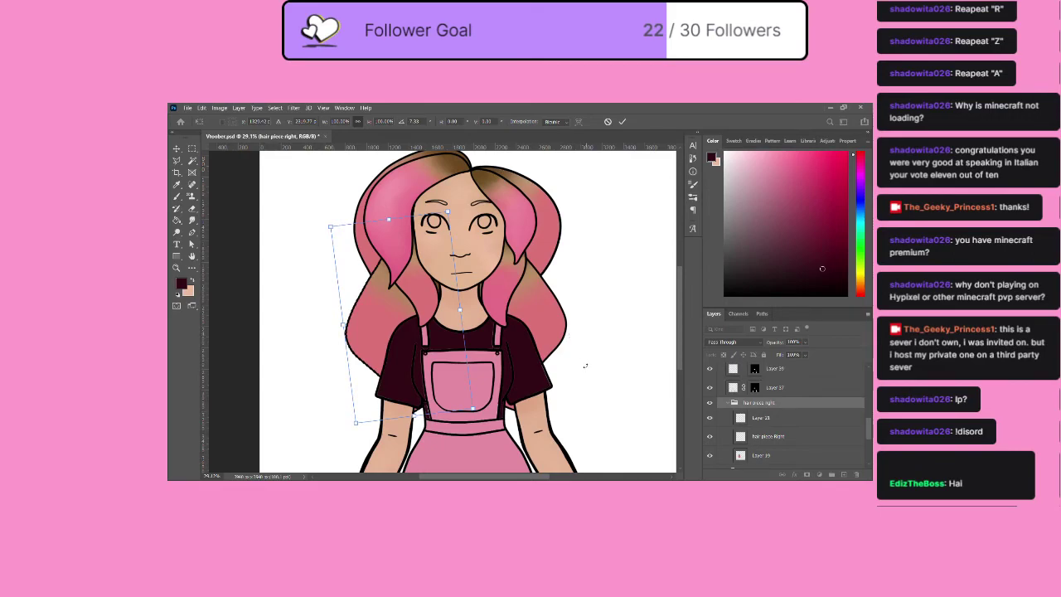
pyautogui.click(623, 121)
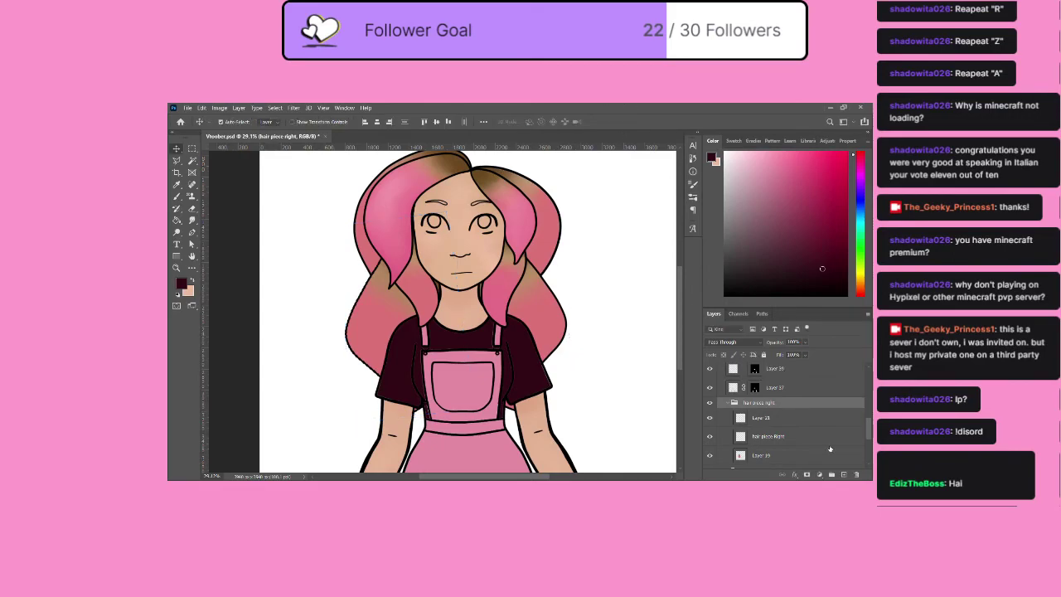
# Add a new layer directly below the facial line art layer and above the face group.
pyautogui.scroll(-5, 833, 450)
pyautogui.scroll(8, 833, 450)
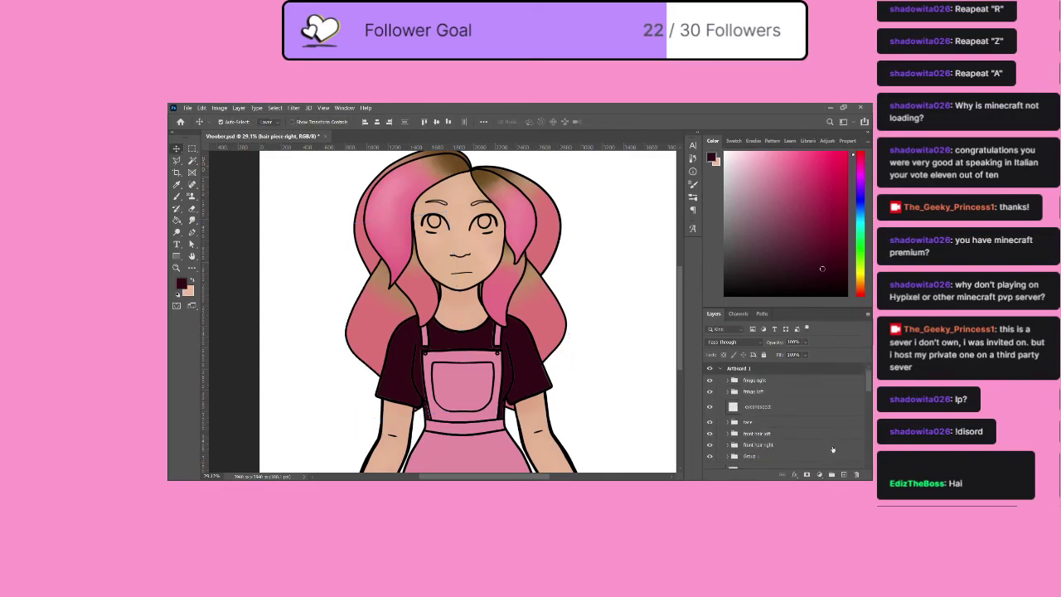
pyautogui.click(759, 411)
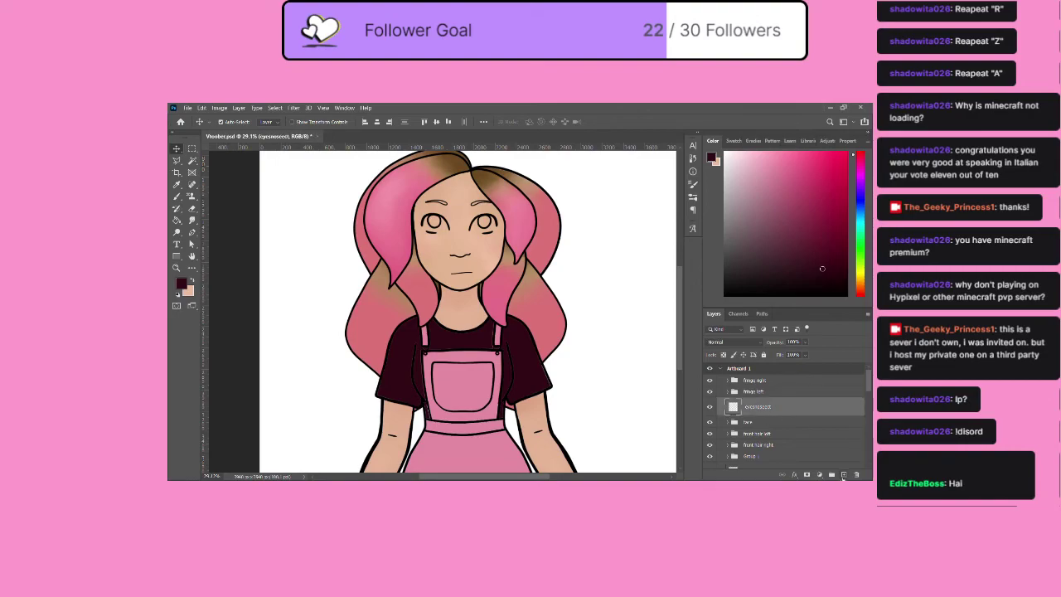
pyautogui.click(844, 474)
pyautogui.moveTo(743, 409); pyautogui.dragTo(744, 433)
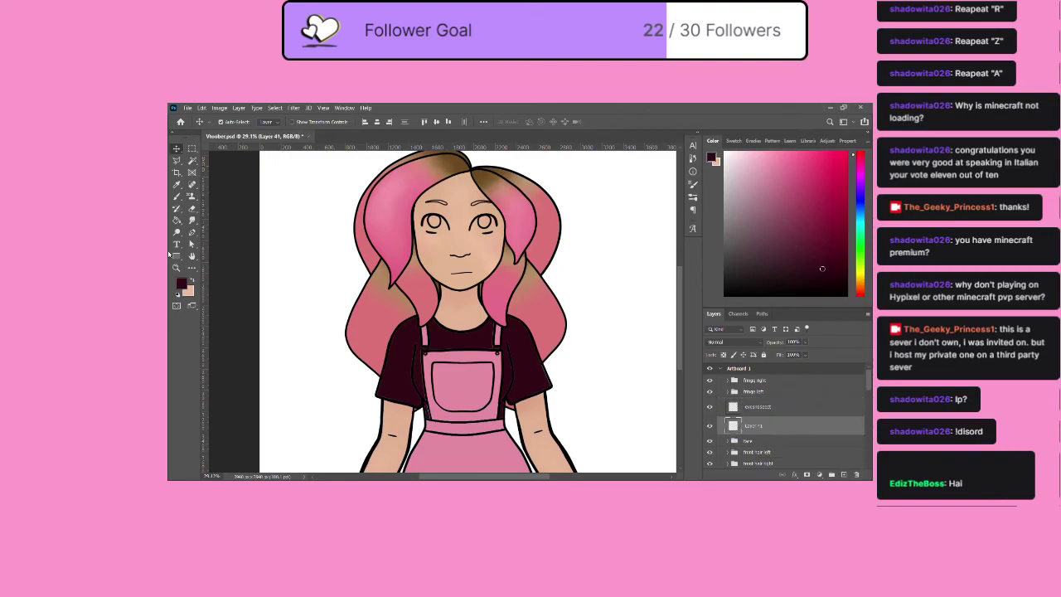
# Brush white along the inside edges of the right-hand eye on the new layer.
pyautogui.click(176, 268)
pyautogui.click(471, 207)
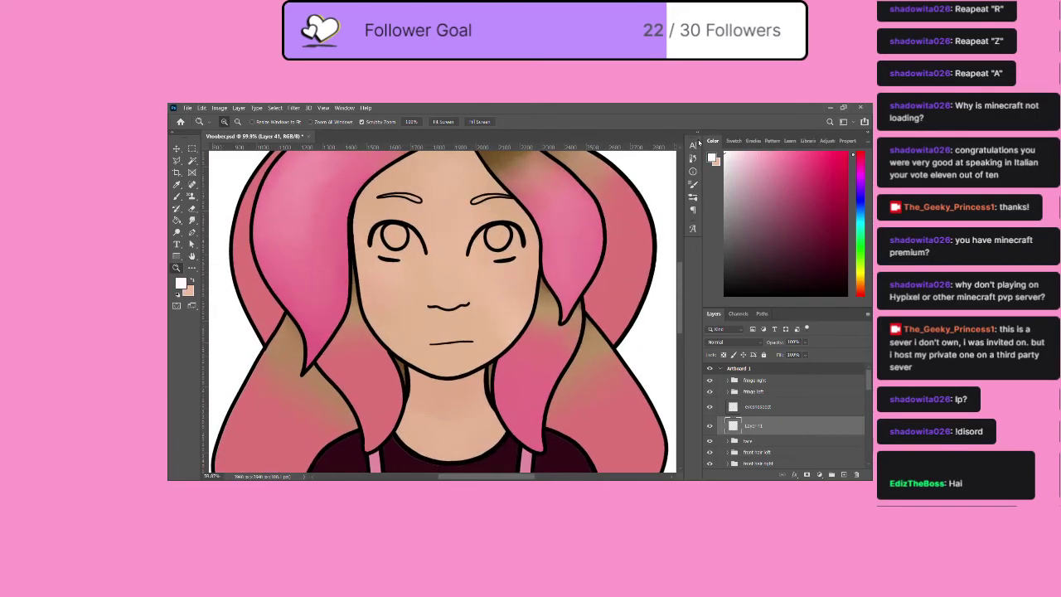
pyautogui.click(176, 184)
pyautogui.click(175, 196)
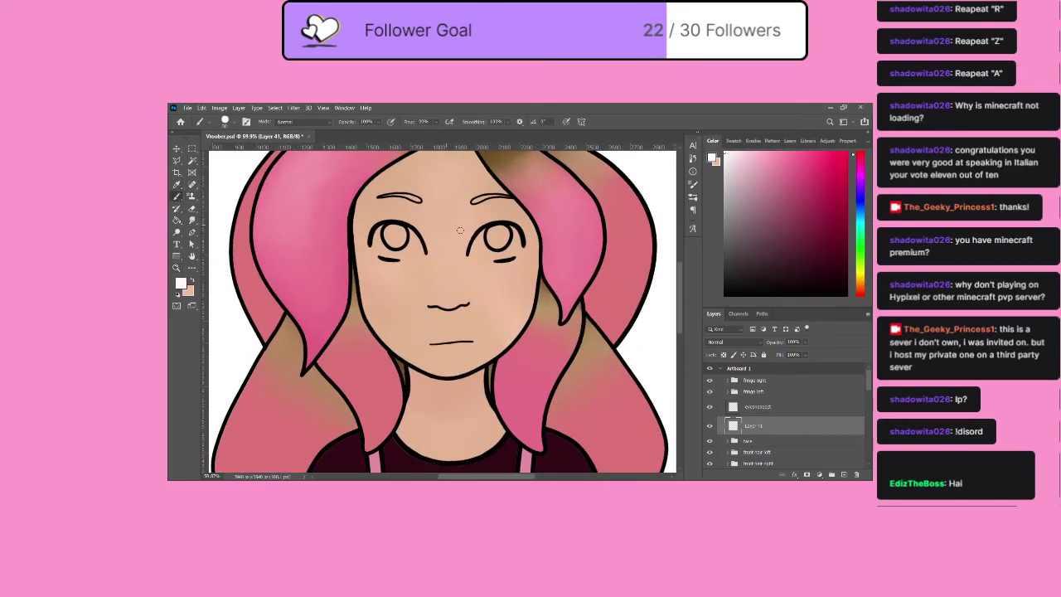
pyautogui.moveTo(481, 235)
pyautogui.mouseDown()
pyautogui.moveTo(466, 259)
pyautogui.moveTo(506, 258)
pyautogui.moveTo(523, 247)
pyautogui.moveTo(508, 224)
pyautogui.mouseUp()
# Place a horizontally flipped duplicate of the eye-white layer over the left-hand eye, aligned with its outline.
pyautogui.hotkey('ctrl', 'j')
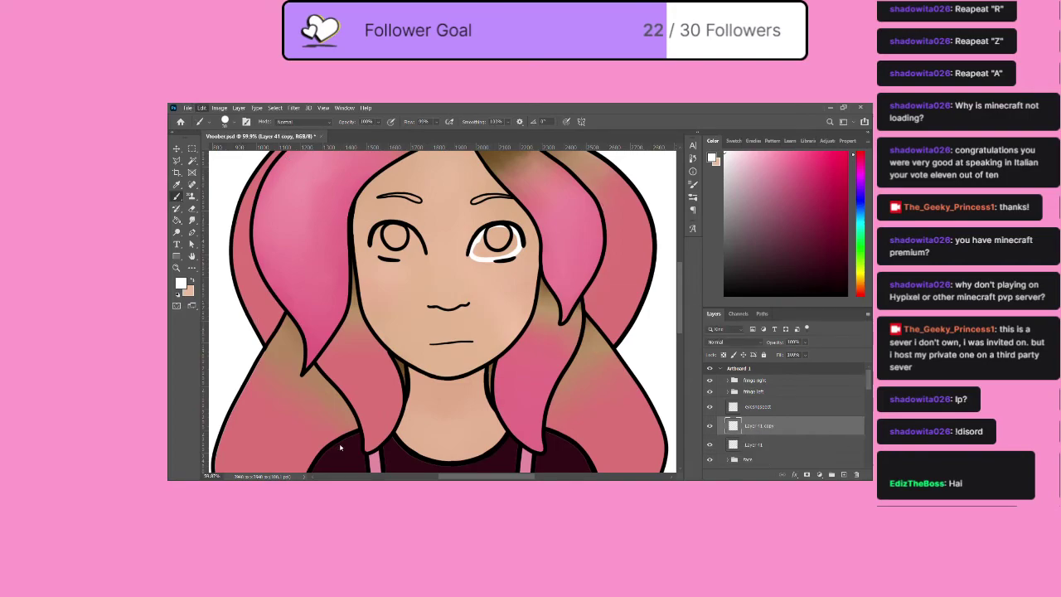
pyautogui.moveTo(514, 252); pyautogui.dragTo(480, 253)
pyautogui.click(177, 148)
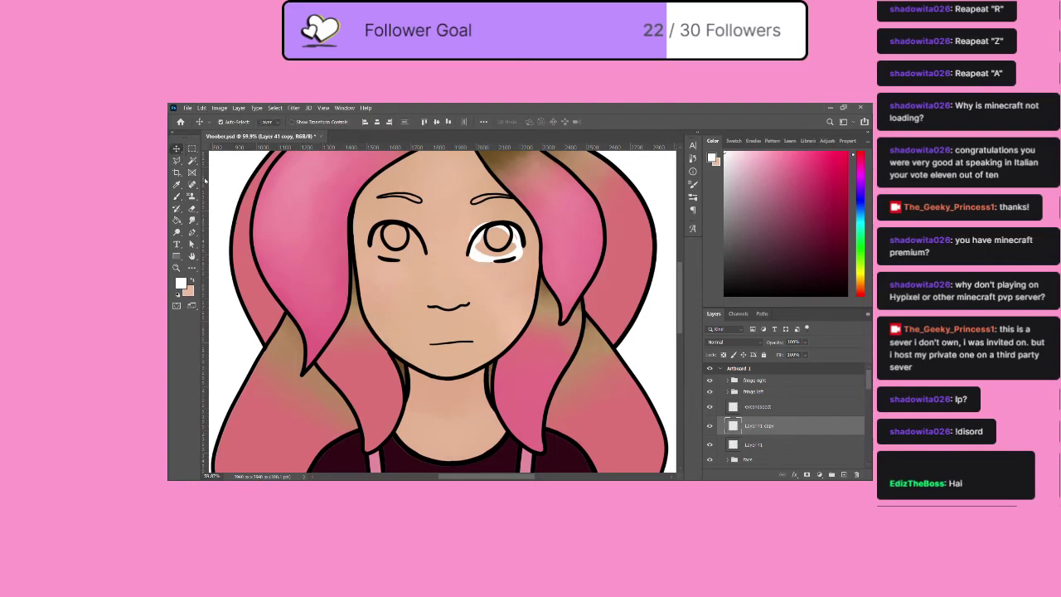
pyautogui.press('Left')
pyautogui.press('Left')
pyautogui.press('Left')
pyautogui.press('Left')
pyautogui.press('Left')
pyautogui.press('Left')
pyautogui.press('Left')
pyautogui.press('Left')
pyautogui.moveTo(470, 235)
pyautogui.mouseDown()
pyautogui.moveTo(458, 286)
pyautogui.moveTo(377, 233)
pyautogui.mouseUp()
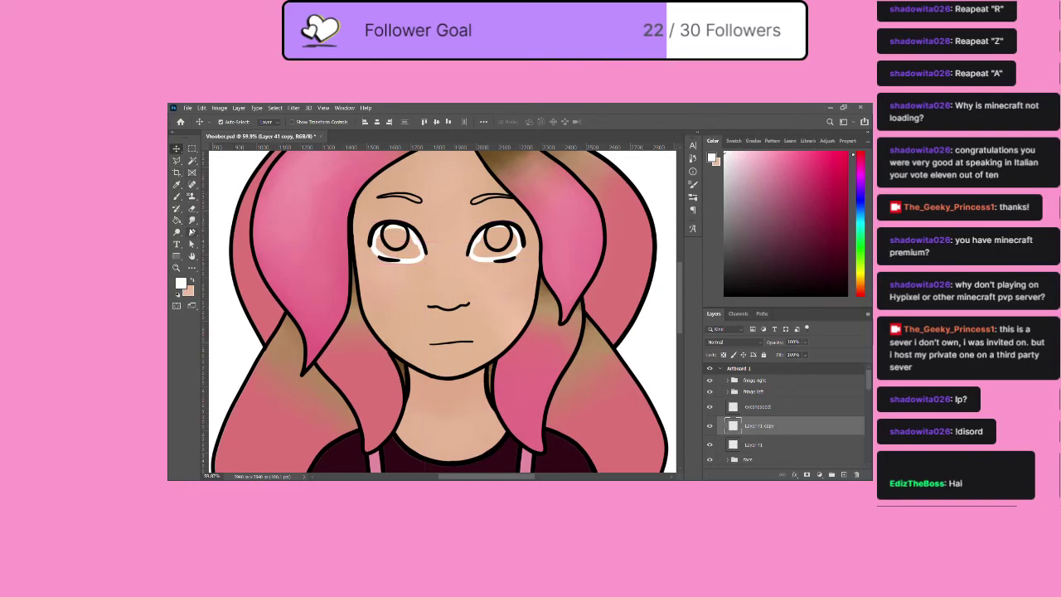
# Fill the insides of both eyes with white using the Paint Bucket, each eye on its own layer.
pyautogui.click(177, 220)
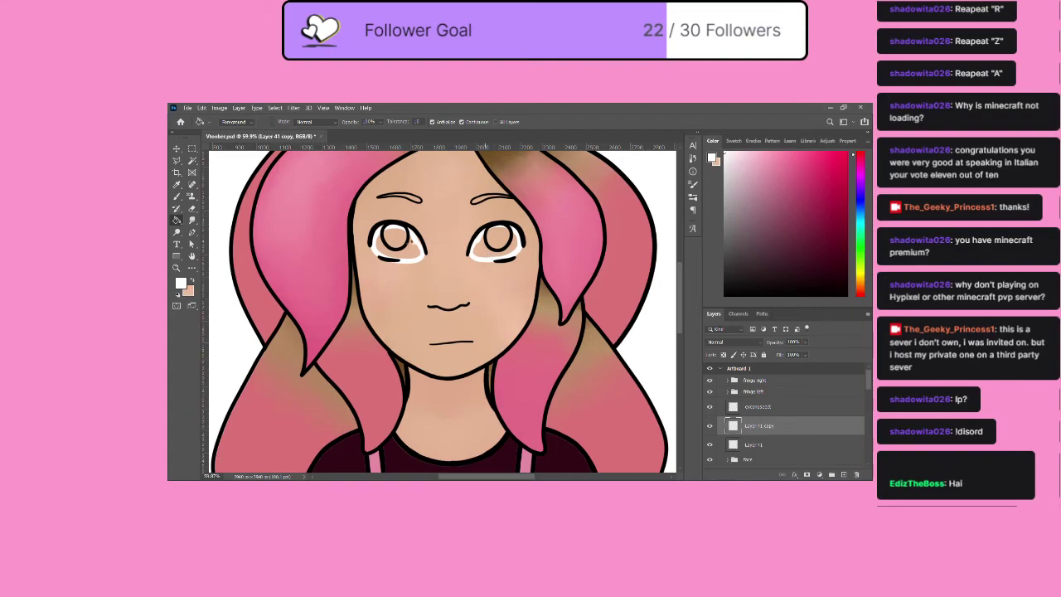
pyautogui.click(494, 257)
pyautogui.hotkey('ctrl', 'z')
pyautogui.click(386, 251)
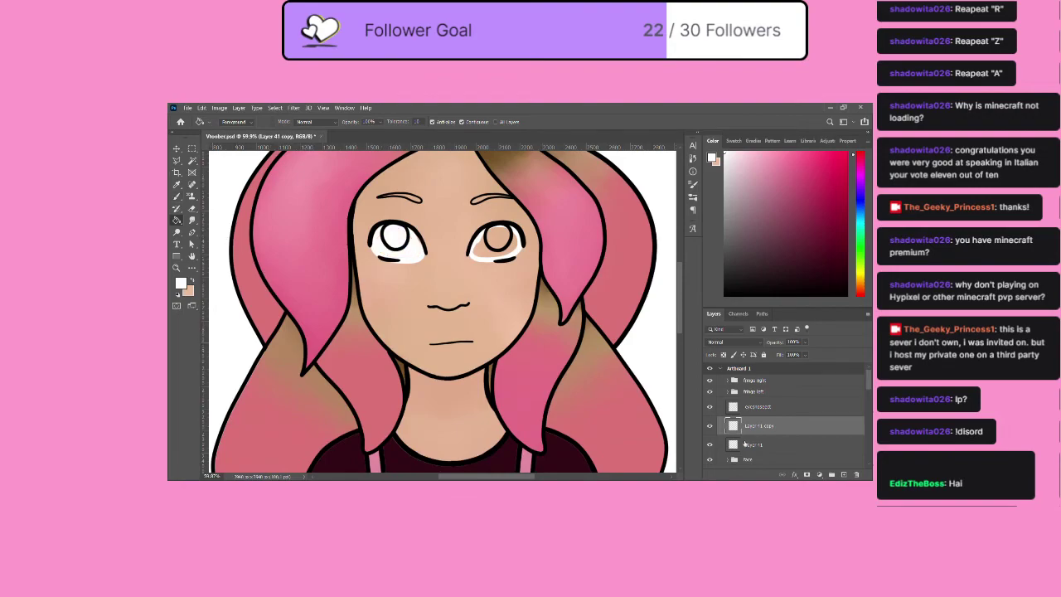
pyautogui.hotkey('alt', '[')
pyautogui.click(483, 253)
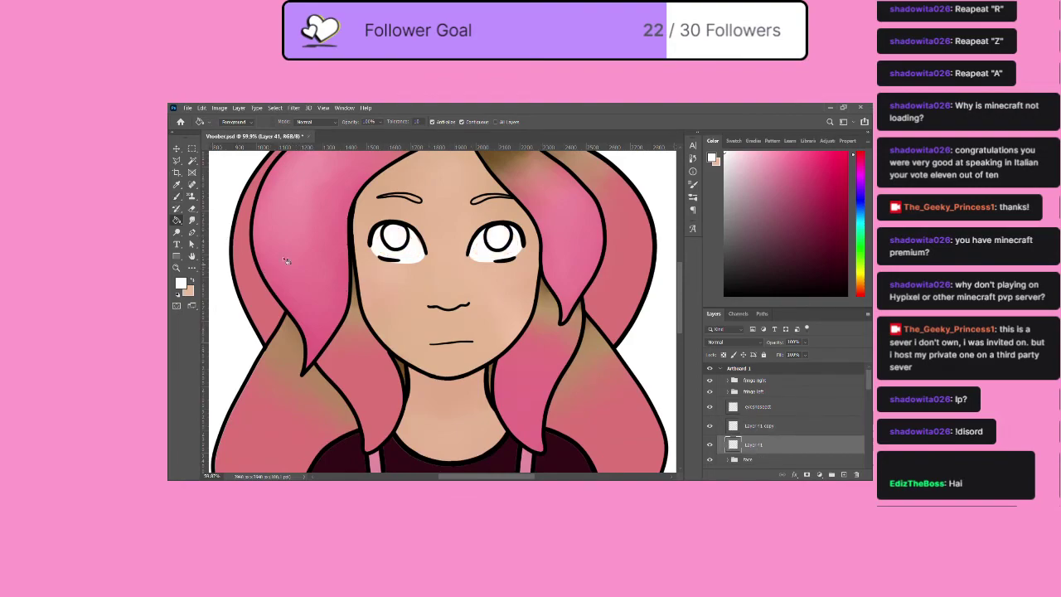
# Sample the brown of the hair roots, make it slightly more saturated, and brush both irises on the duplicated eye-white layer.
pyautogui.press('b')
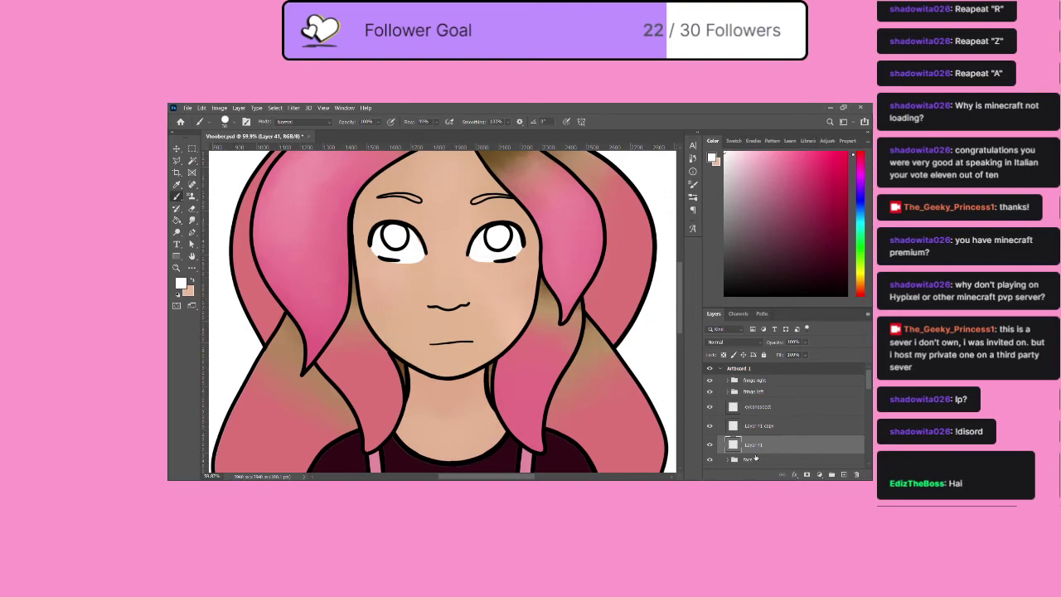
pyautogui.click(756, 425)
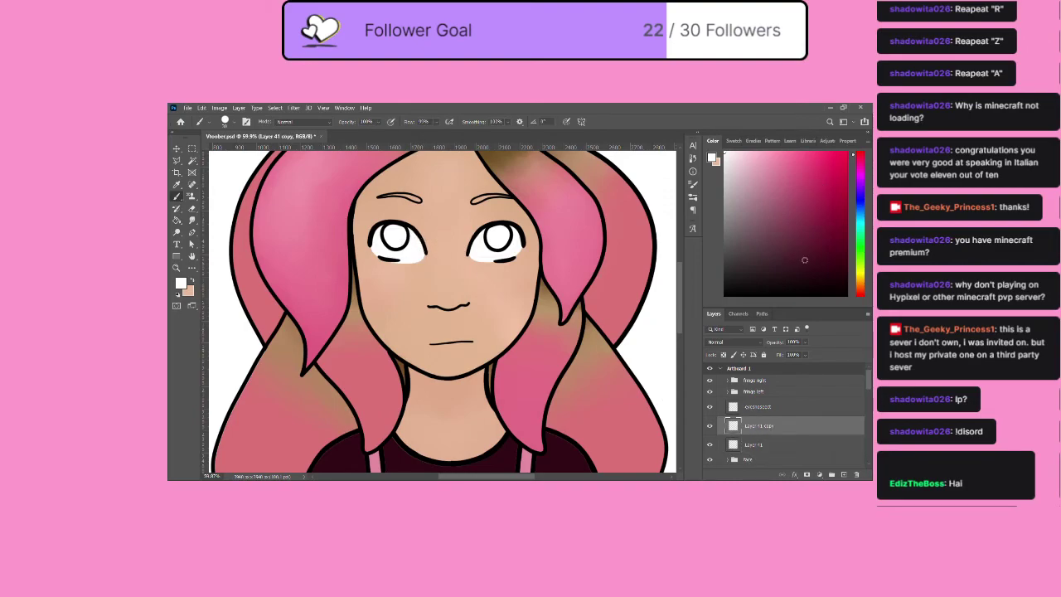
pyautogui.press('i')
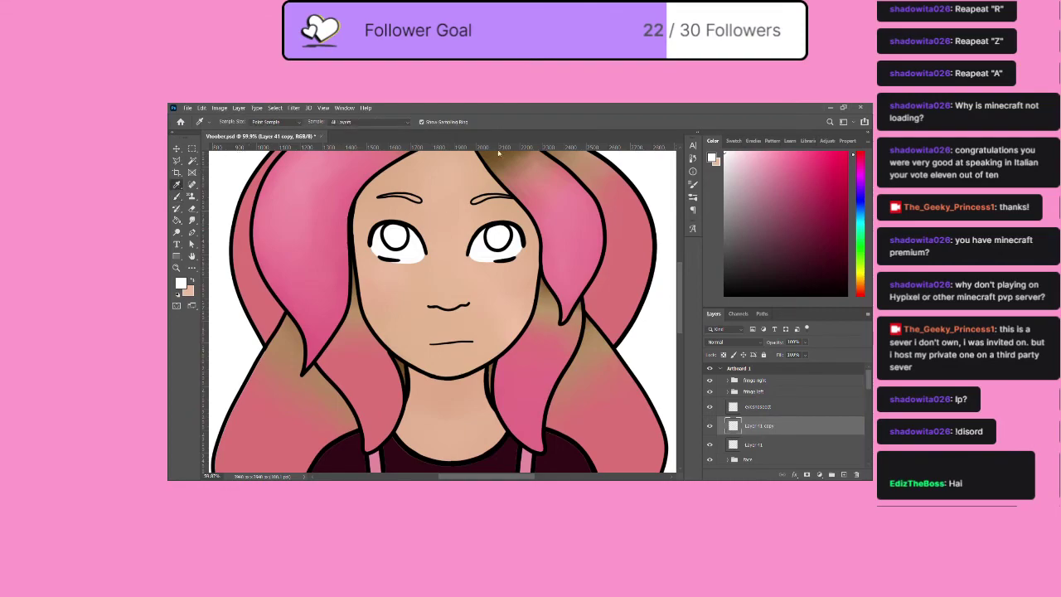
pyautogui.click(494, 151)
pyautogui.moveTo(680, 297); pyautogui.dragTo(675, 276)
pyautogui.click(452, 173)
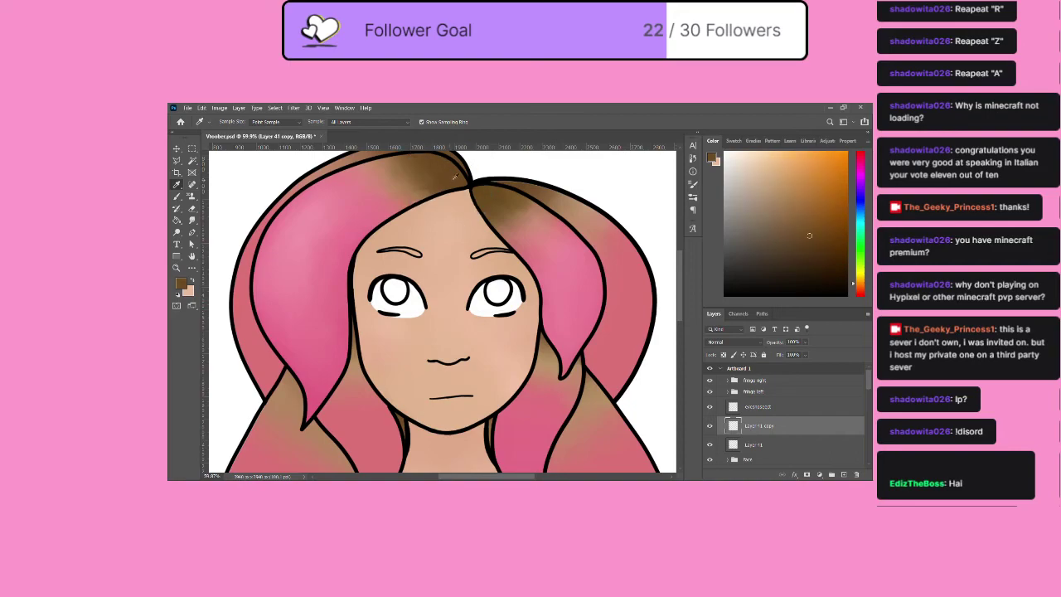
pyautogui.moveTo(814, 233); pyautogui.dragTo(823, 235)
pyautogui.click(177, 196)
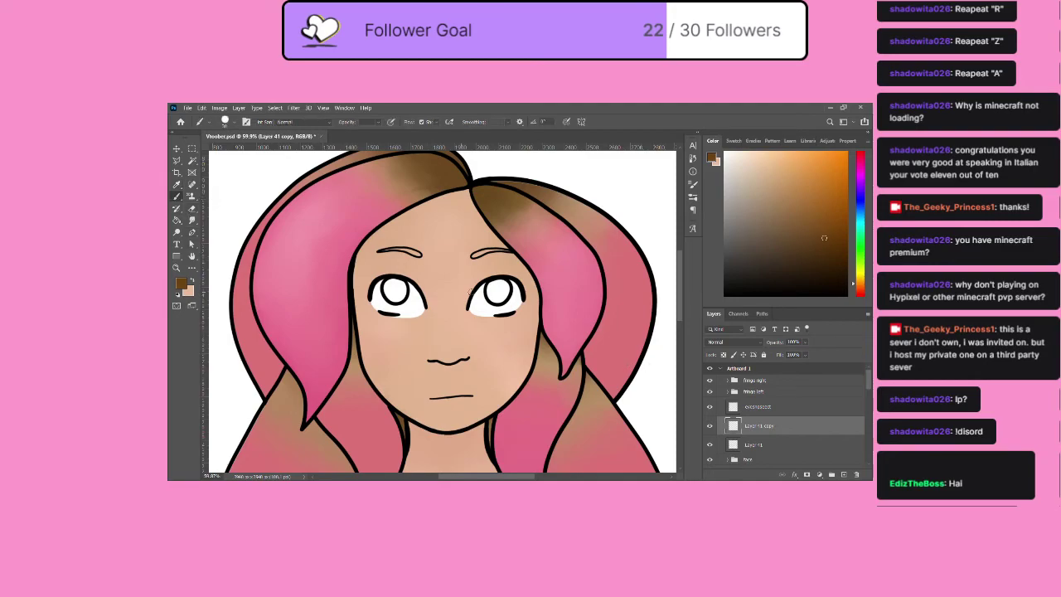
pyautogui.moveTo(491, 285)
pyautogui.mouseDown()
pyautogui.moveTo(494, 306)
pyautogui.moveTo(505, 278)
pyautogui.moveTo(486, 281)
pyautogui.moveTo(487, 295)
pyautogui.moveTo(496, 274)
pyautogui.moveTo(511, 280)
pyautogui.moveTo(512, 298)
pyautogui.moveTo(501, 280)
pyautogui.moveTo(498, 292)
pyautogui.mouseUp()
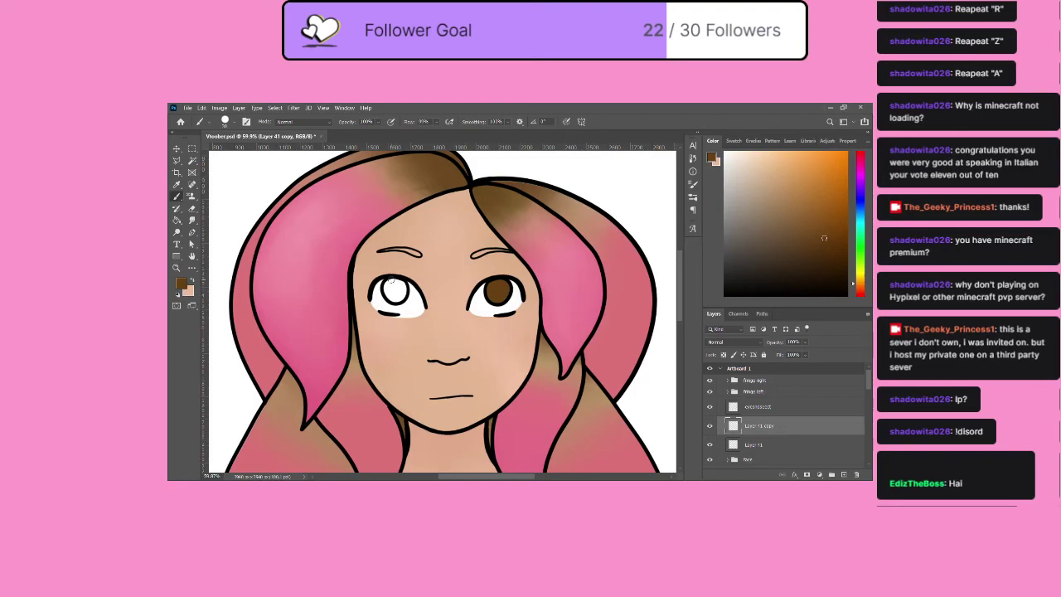
pyautogui.moveTo(390, 282)
pyautogui.mouseDown()
pyautogui.moveTo(401, 298)
pyautogui.moveTo(396, 287)
pyautogui.moveTo(386, 303)
pyautogui.moveTo(396, 305)
pyautogui.moveTo(405, 300)
pyautogui.moveTo(396, 282)
pyautogui.mouseUp()
pyautogui.moveTo(401, 298)
pyautogui.mouseDown()
pyautogui.moveTo(404, 282)
pyautogui.moveTo(392, 280)
pyautogui.moveTo(399, 298)
pyautogui.mouseUp()
# Sample the hair-root brown and fill both eyebrows using the Paint Bucket with All Layers enabled.
pyautogui.click(177, 184)
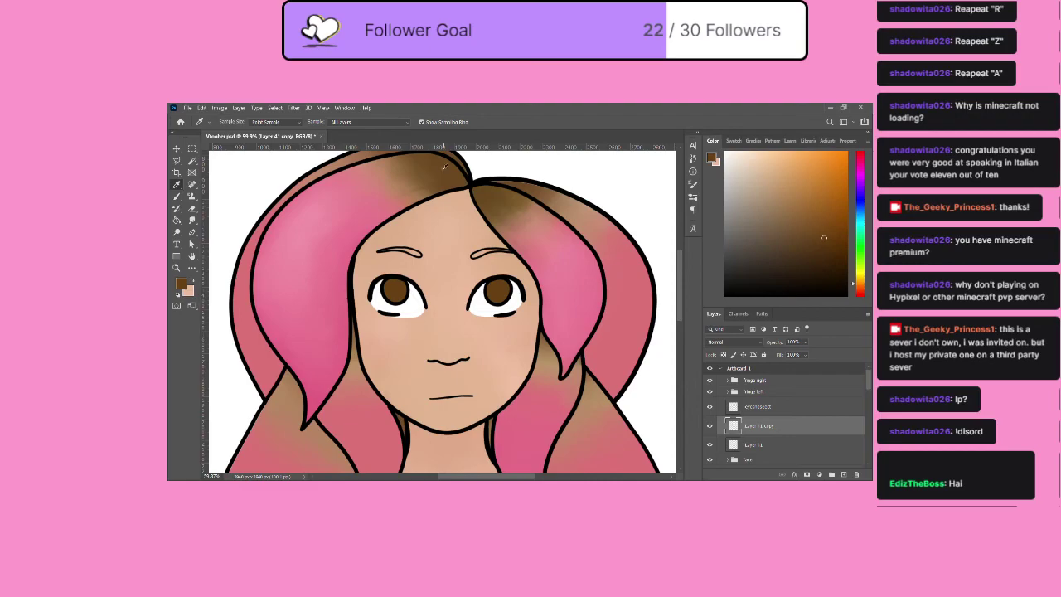
pyautogui.click(448, 172)
pyautogui.click(176, 219)
pyautogui.click(496, 122)
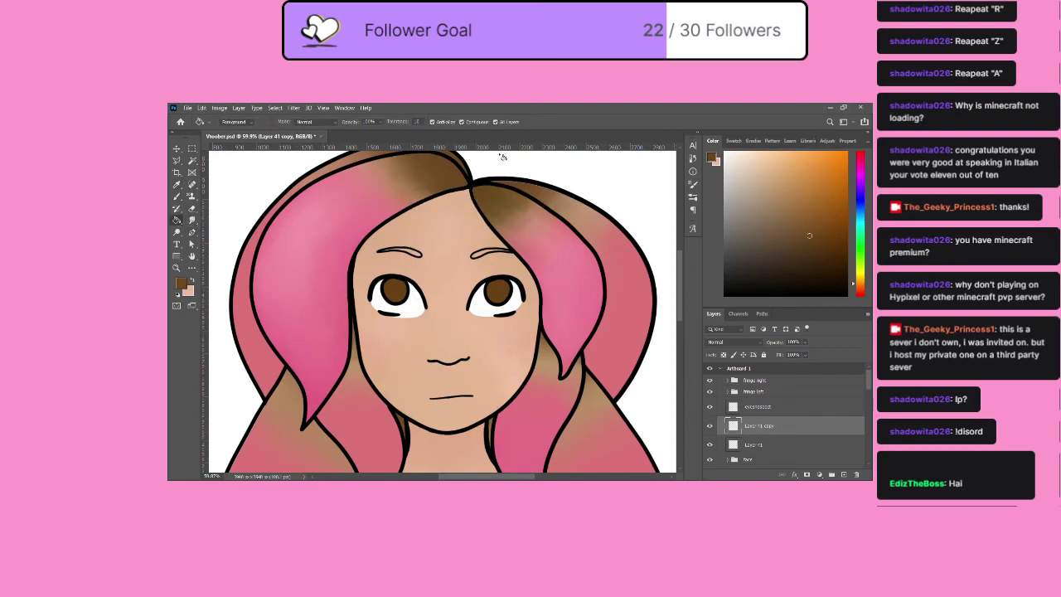
pyautogui.click(482, 253)
pyautogui.click(413, 252)
# Merge the duplicated eye colour layer down into the original eye-white layer.
pyautogui.click(177, 197)
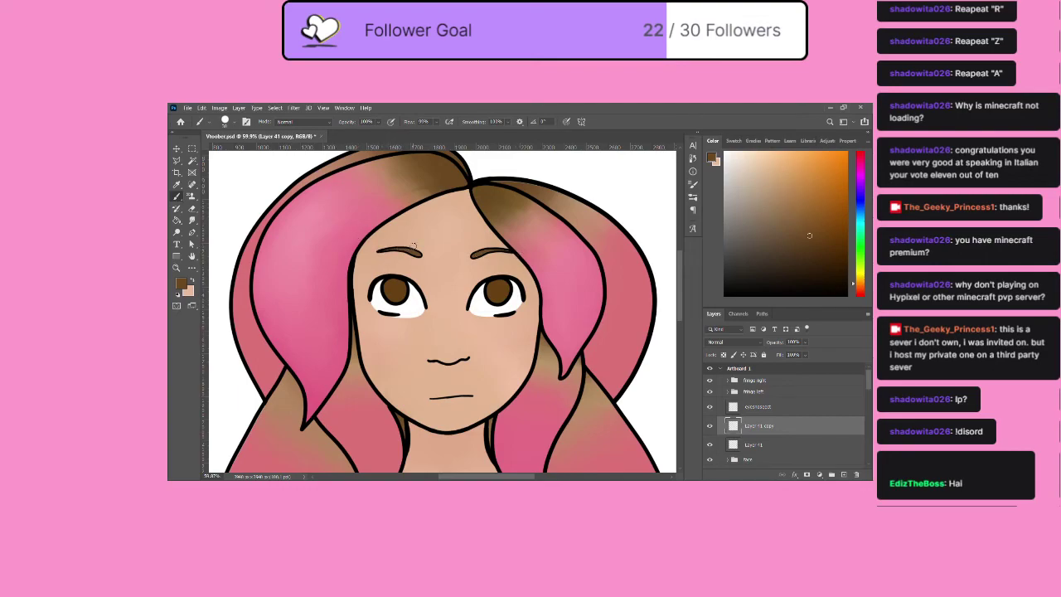
pyautogui.click(177, 268)
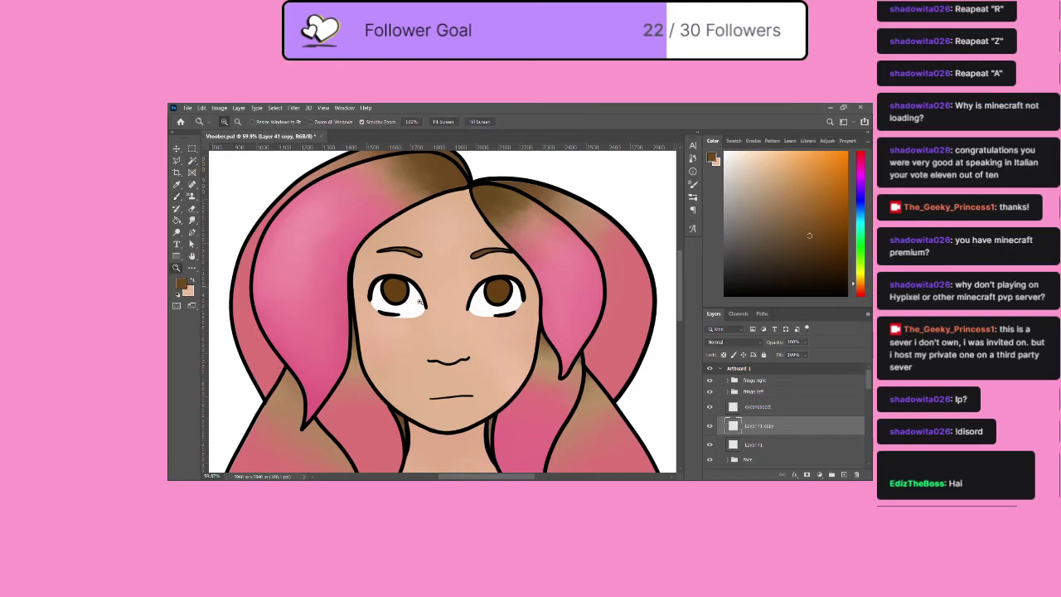
pyautogui.moveTo(504, 333); pyautogui.dragTo(427, 342)
pyautogui.moveTo(547, 387); pyautogui.dragTo(553, 388)
pyautogui.scroll(3, 553, 388)
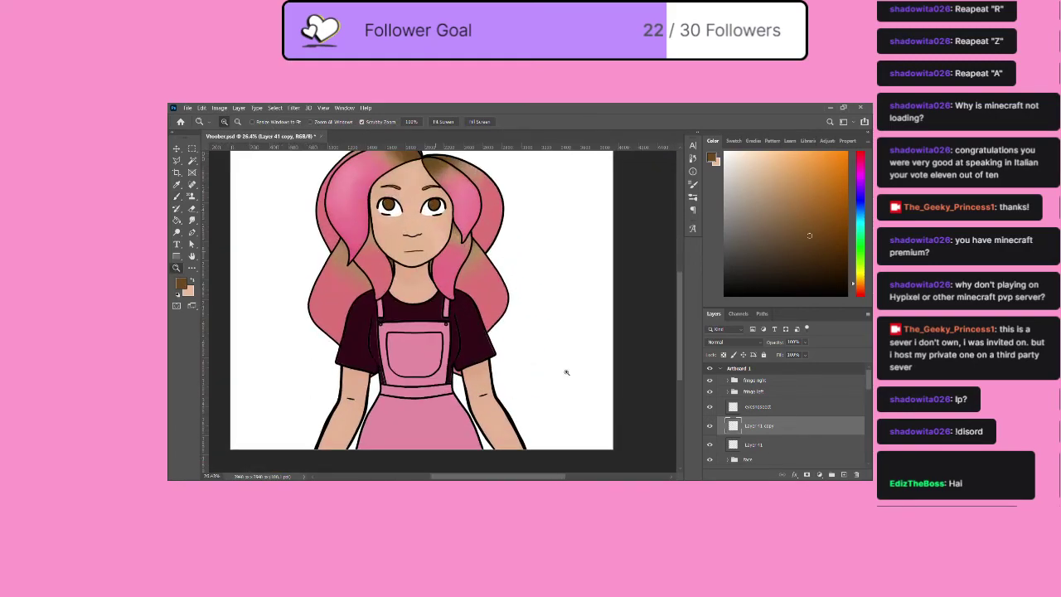
pyautogui.moveTo(386, 192); pyautogui.dragTo(438, 192)
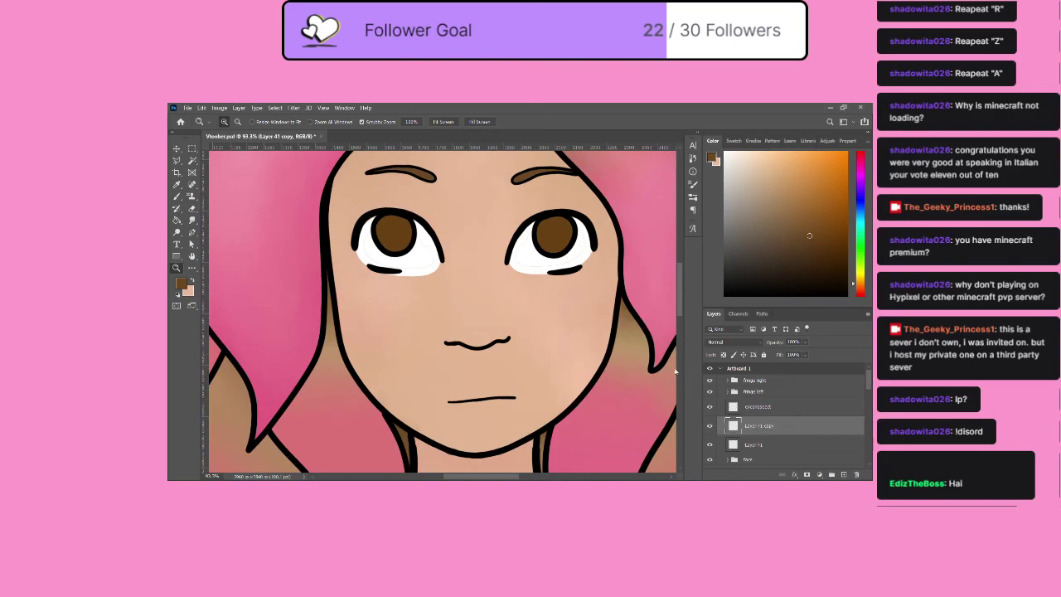
pyautogui.press('Delete')
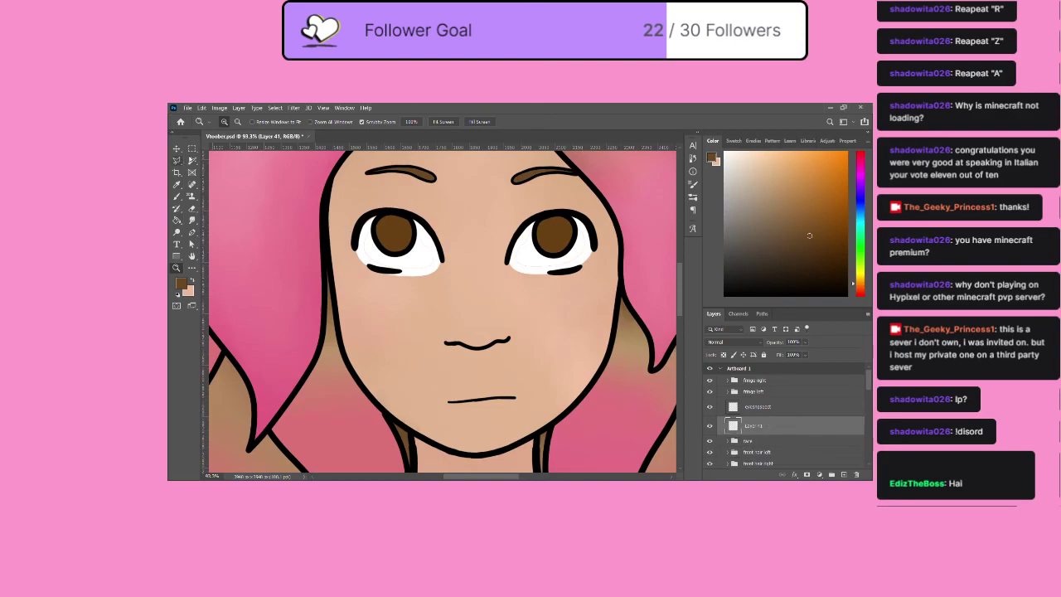
# Select the left-hand eye's colour with a rectangular marquee, warp it slightly inside its outline, and deselect.
pyautogui.press('m')
pyautogui.moveTo(468, 298); pyautogui.dragTo(340, 196)
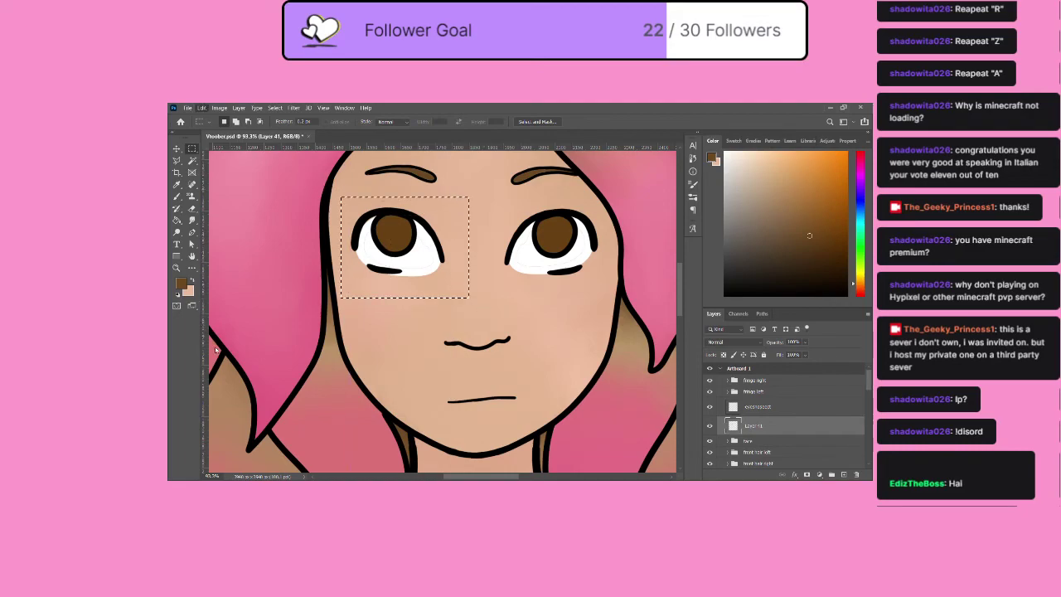
pyautogui.hotkey('ctrl', 't')
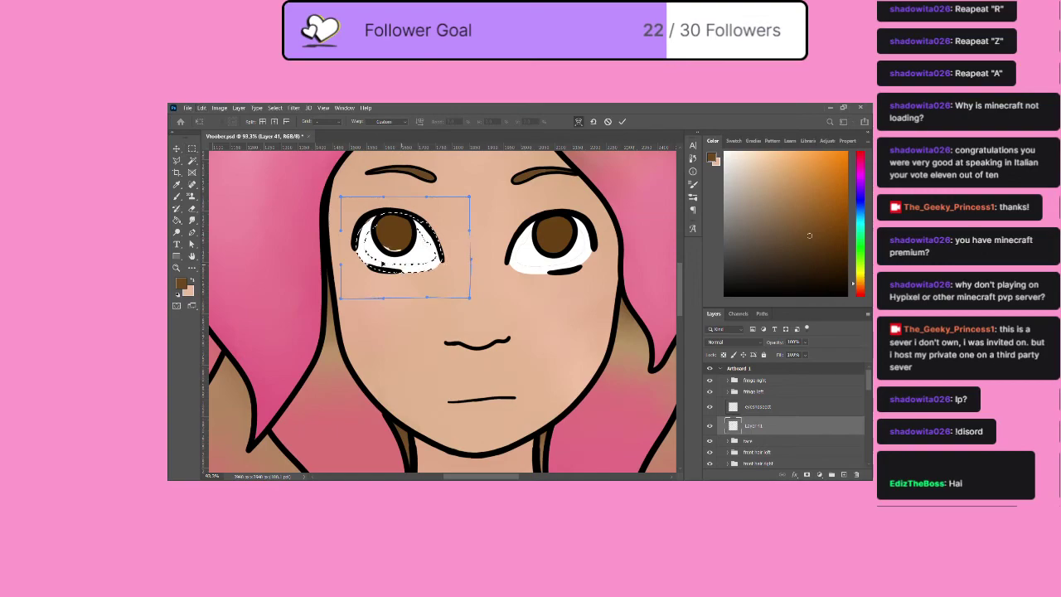
pyautogui.click(622, 122)
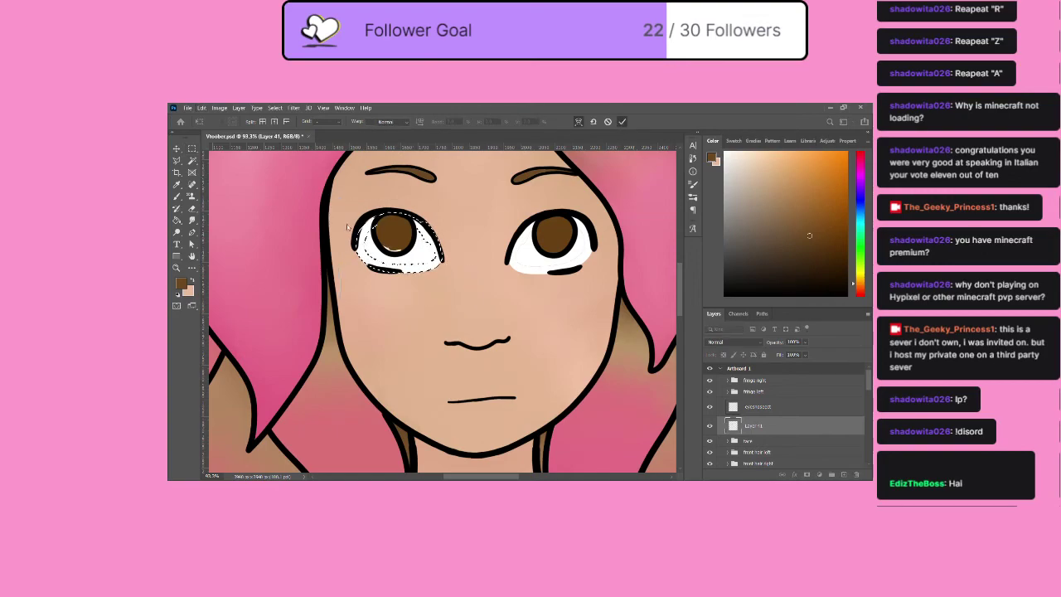
pyautogui.hotkey('ctrl', 'd')
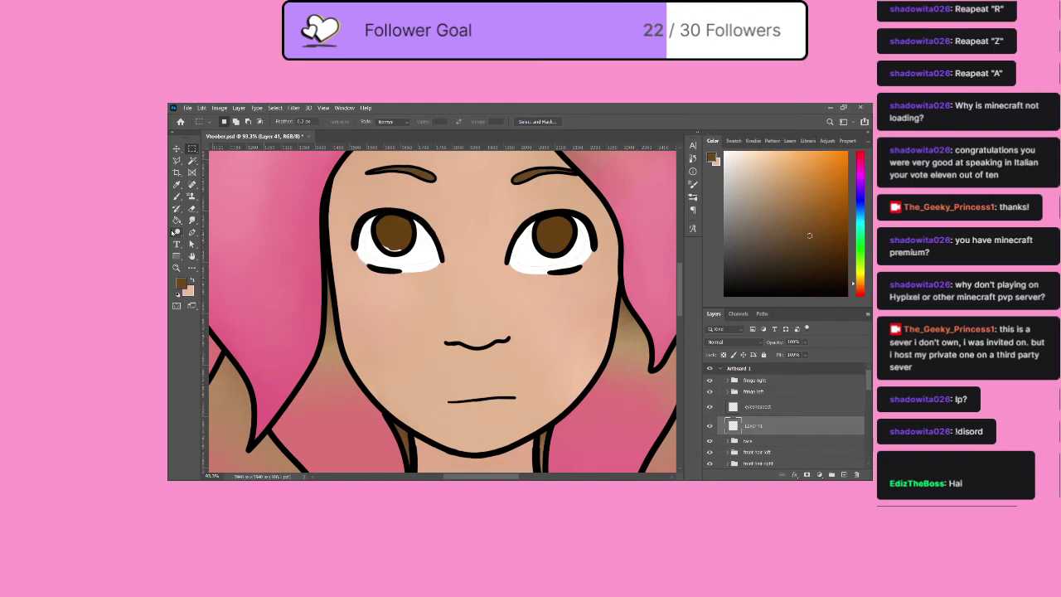
# Sample the iris brown and brush over the white gap at the lower edge of the left-hand iris.
pyautogui.click(177, 184)
pyautogui.click(406, 229)
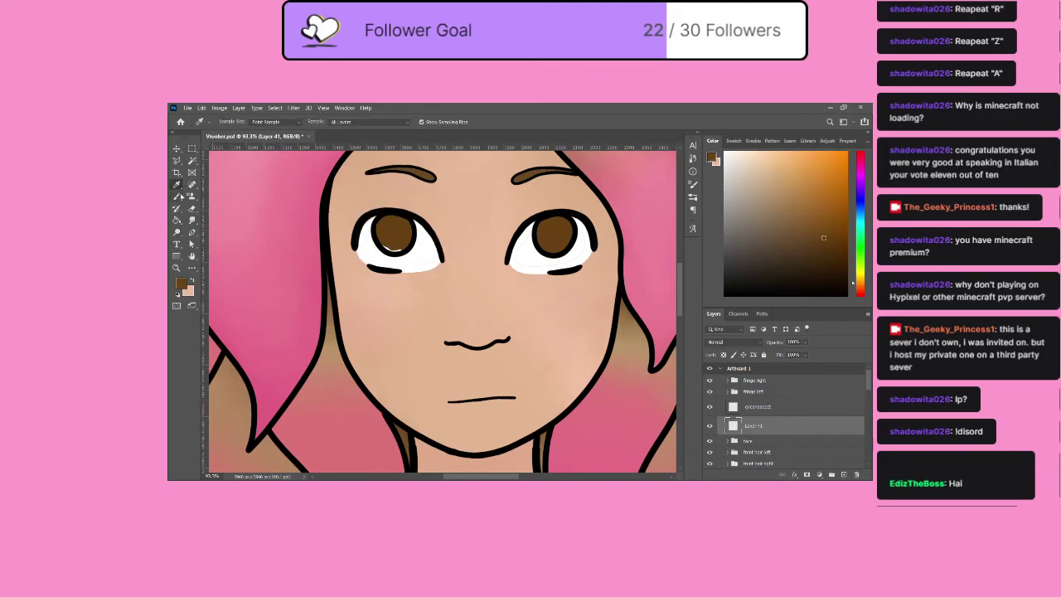
pyautogui.click(176, 196)
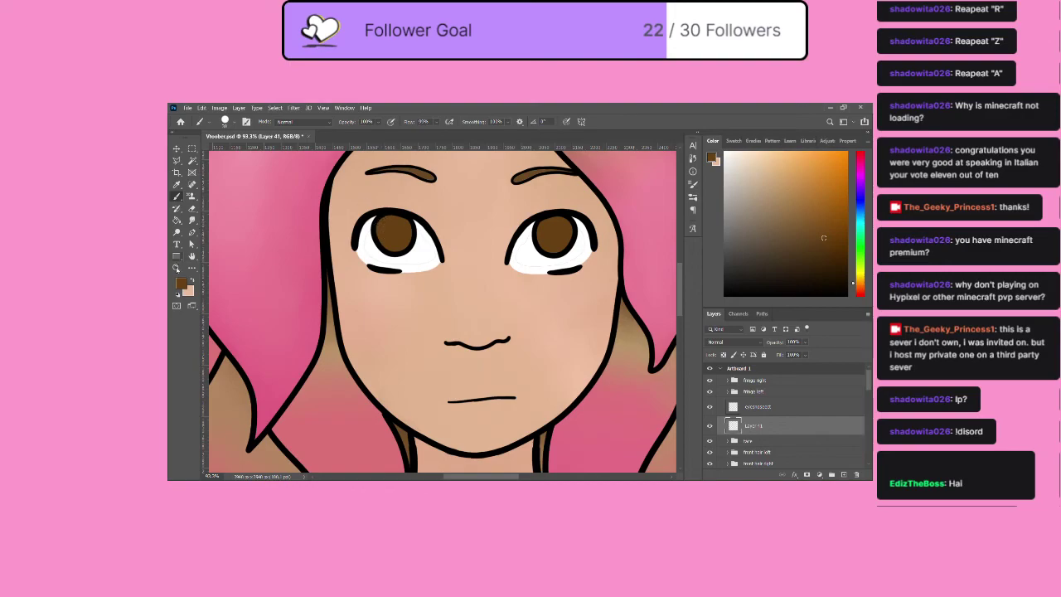
pyautogui.click(176, 267)
pyautogui.moveTo(439, 268); pyautogui.dragTo(489, 206)
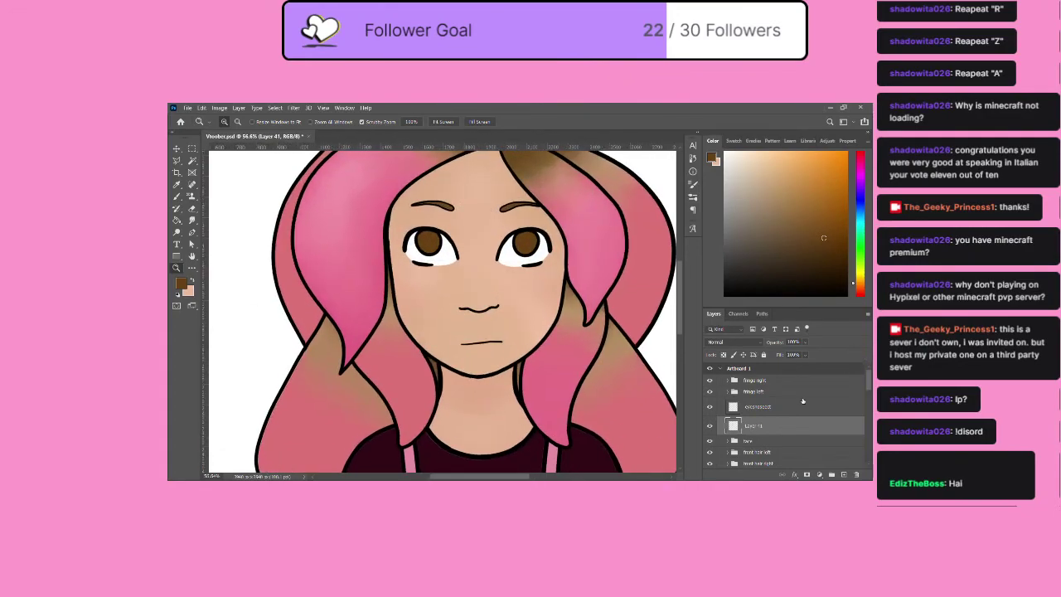
pyautogui.keyDown('shift'); pyautogui.click(770, 408); pyautogui.keyUp('shift')
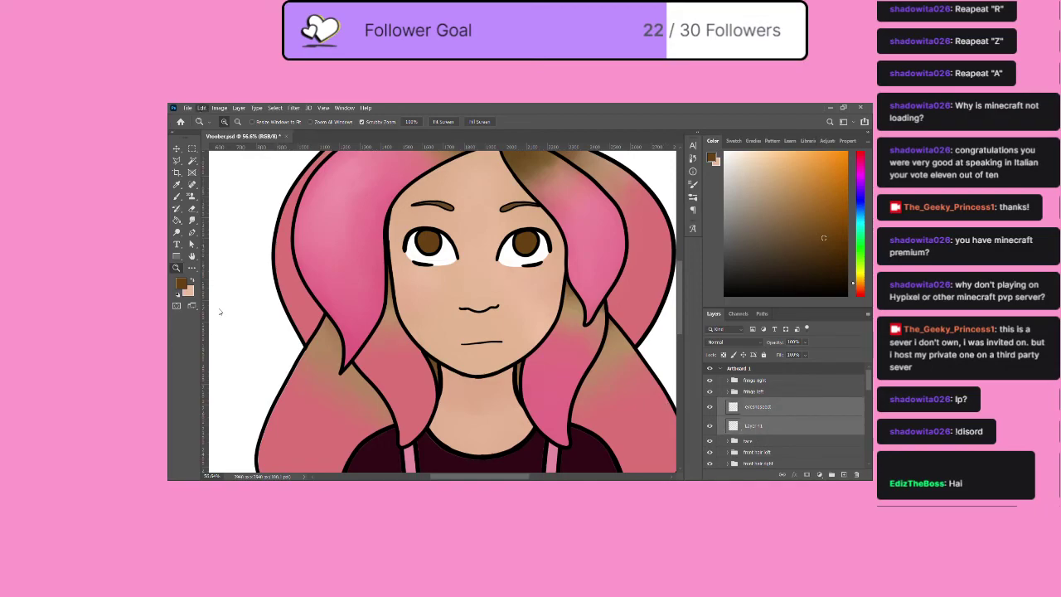
pyautogui.hotkey('ctrl', 't')
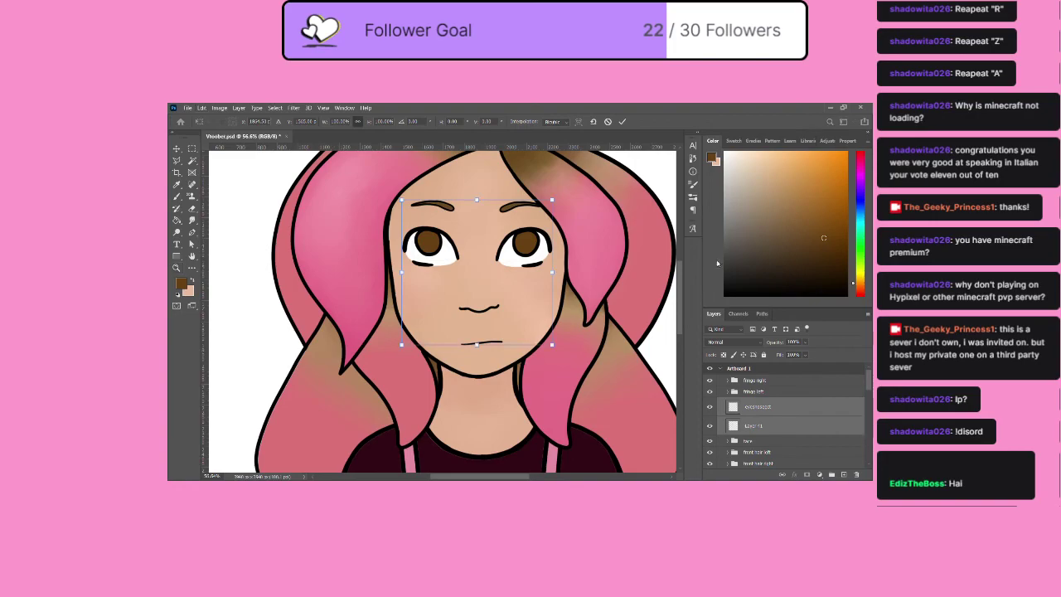
pyautogui.click(608, 122)
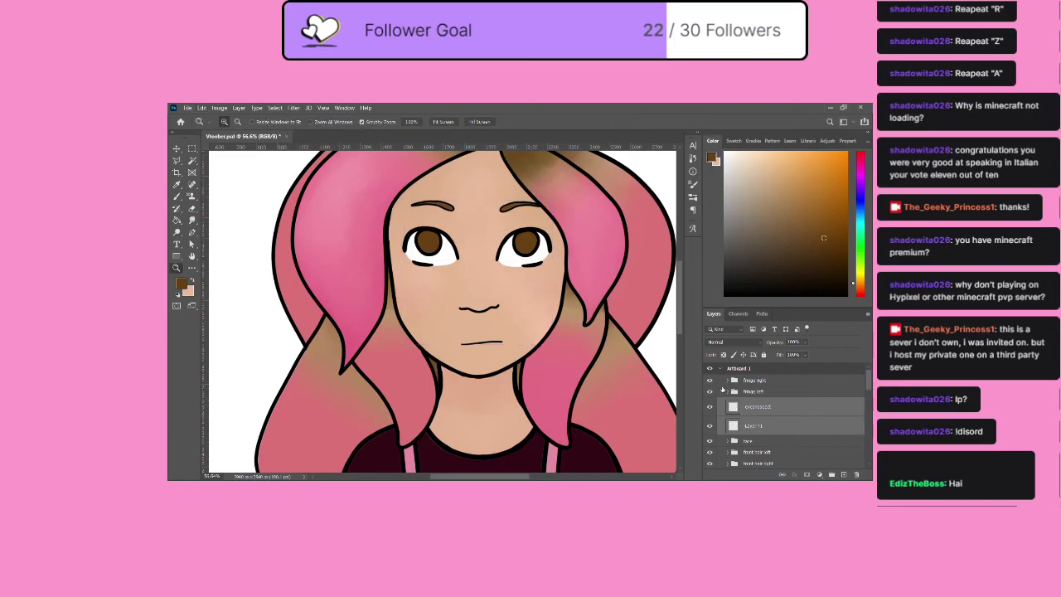
# Copy the left-hand eye's colour and its line art onto two separate new layers using rectangular selections.
pyautogui.click(756, 425)
pyautogui.press('m')
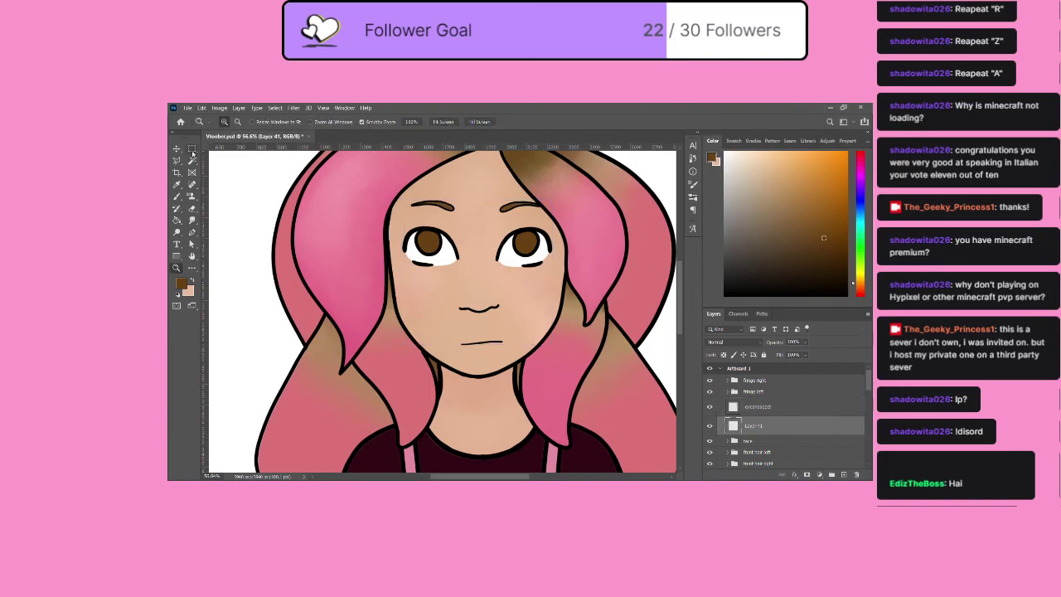
pyautogui.moveTo(419, 217); pyautogui.dragTo(399, 220)
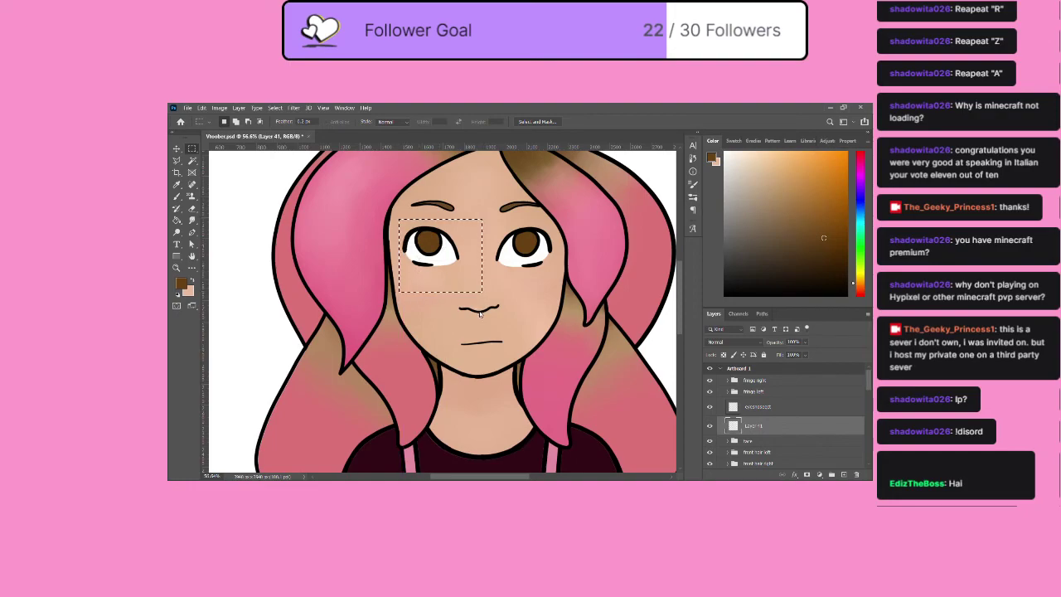
pyautogui.hotkey('ctrl', 'j')
pyautogui.click(761, 410)
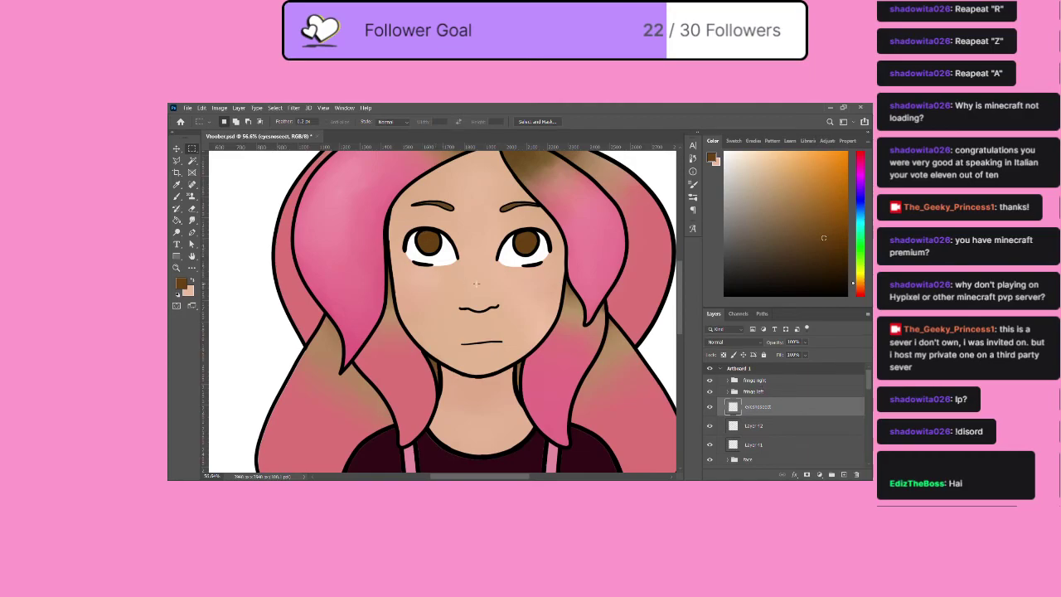
pyautogui.moveTo(395, 222); pyautogui.dragTo(472, 279)
pyautogui.hotkey('ctrl', 'j')
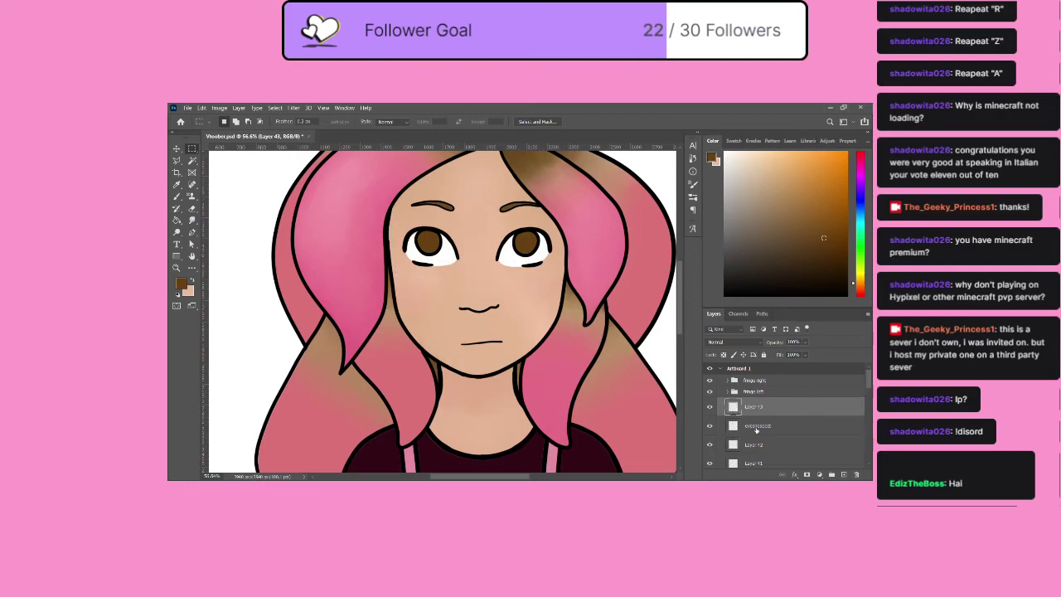
# Move the left-hand eye's colour copy above the facial line art, merge duplicates of both eye layers, and hide the unmerged ones.
pyautogui.moveTo(758, 444); pyautogui.dragTo(760, 426)
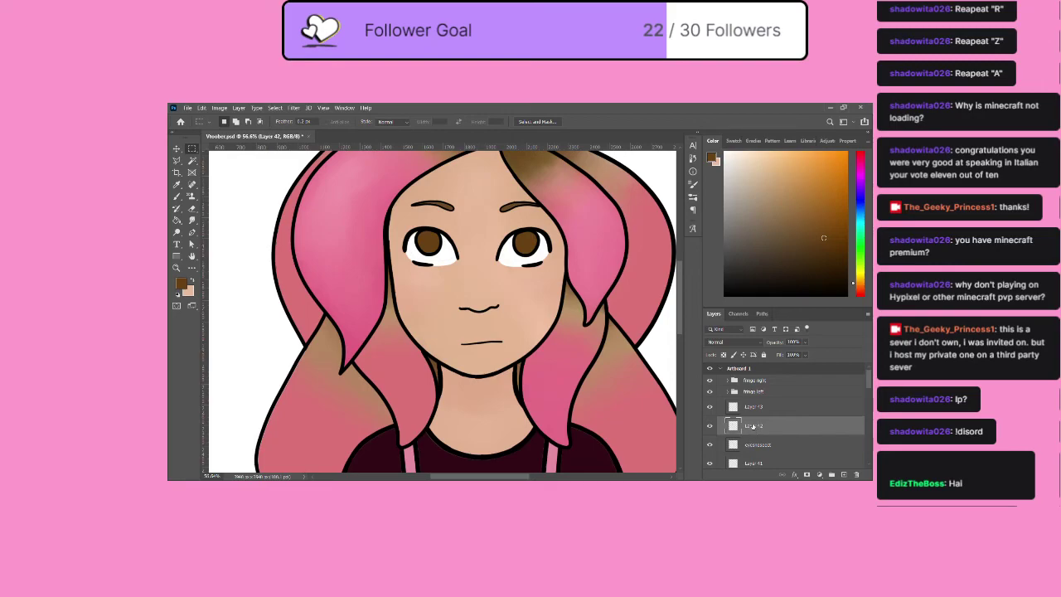
pyautogui.keyDown('shift'); pyautogui.click(755, 408); pyautogui.keyUp('shift')
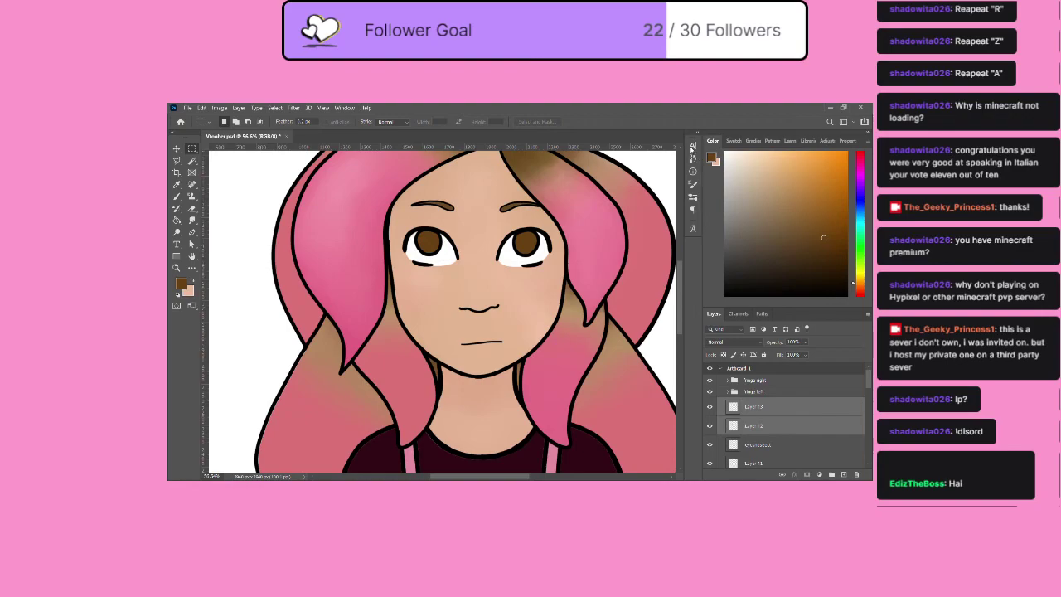
pyautogui.hotkey('ctrl', 'e')
pyautogui.hotkey('ctrl', 'j')
pyautogui.moveTo(711, 445); pyautogui.dragTo(711, 463)
pyautogui.hotkey('ctrl', 'e')
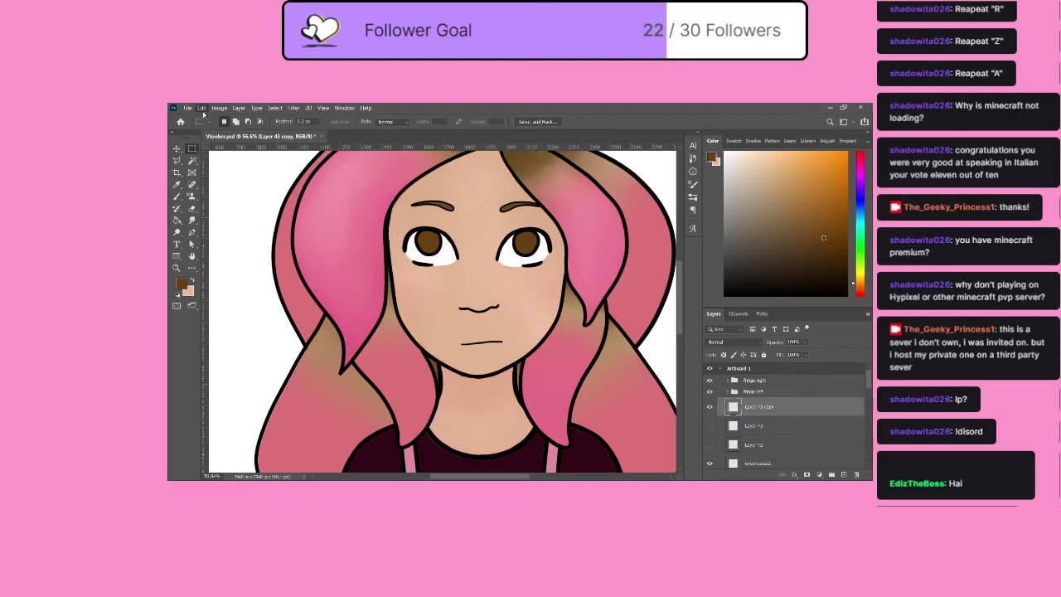
# Transform the merged left-hand eye copy, shifting its outer corner slightly down.
pyautogui.click(334, 362)
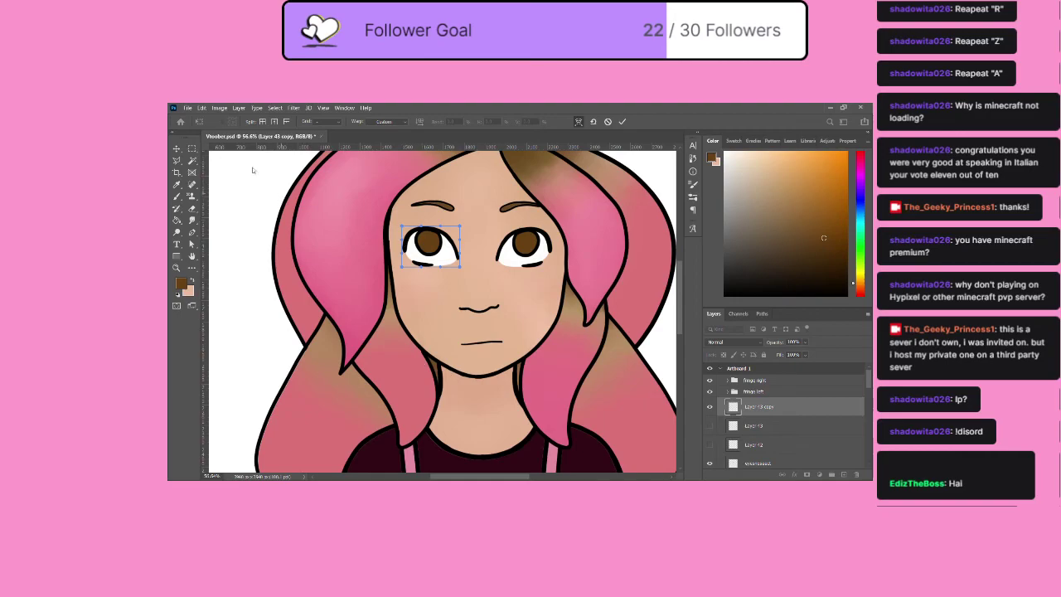
pyautogui.click(320, 360)
pyautogui.moveTo(402, 226); pyautogui.dragTo(403, 231)
pyautogui.hotkey('ctrl', 'z')
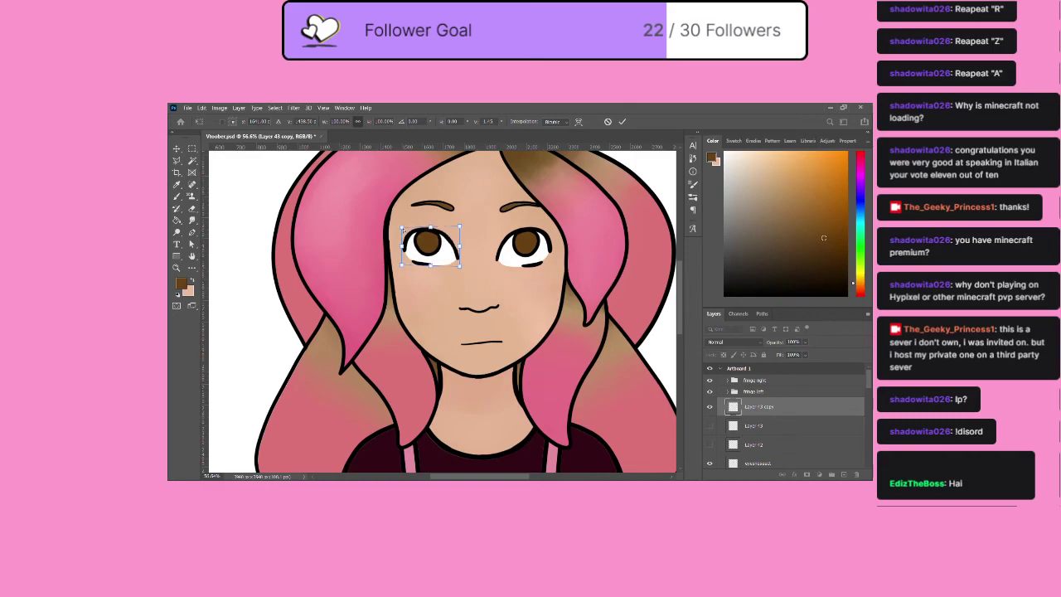
pyautogui.hotkey('ctrl', 'z')
pyautogui.hotkey('ctrl', 'z')
pyautogui.moveTo(404, 248); pyautogui.dragTo(404, 252)
pyautogui.click(622, 121)
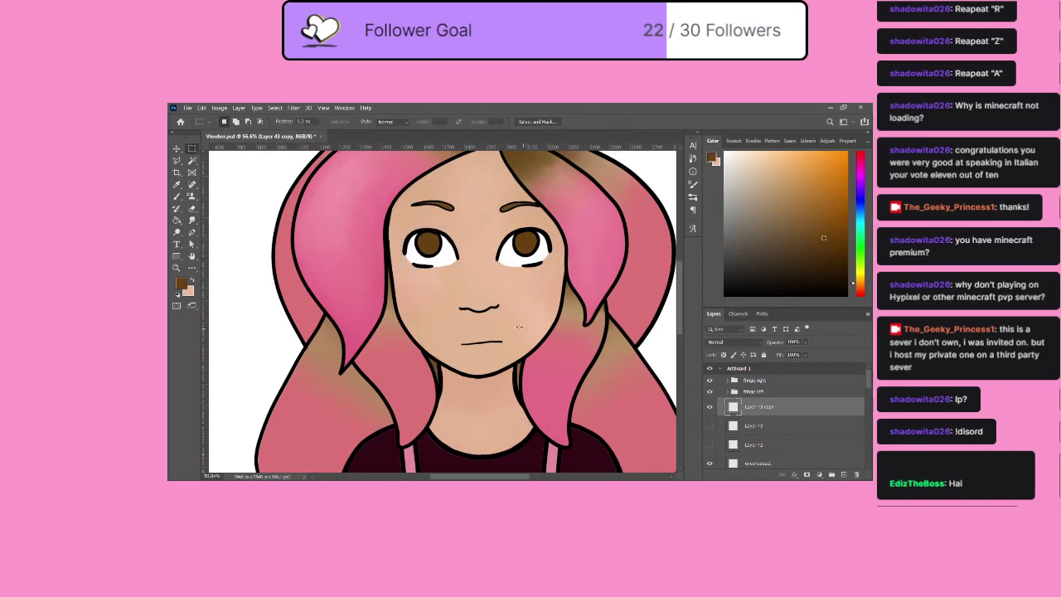
pyautogui.click(175, 268)
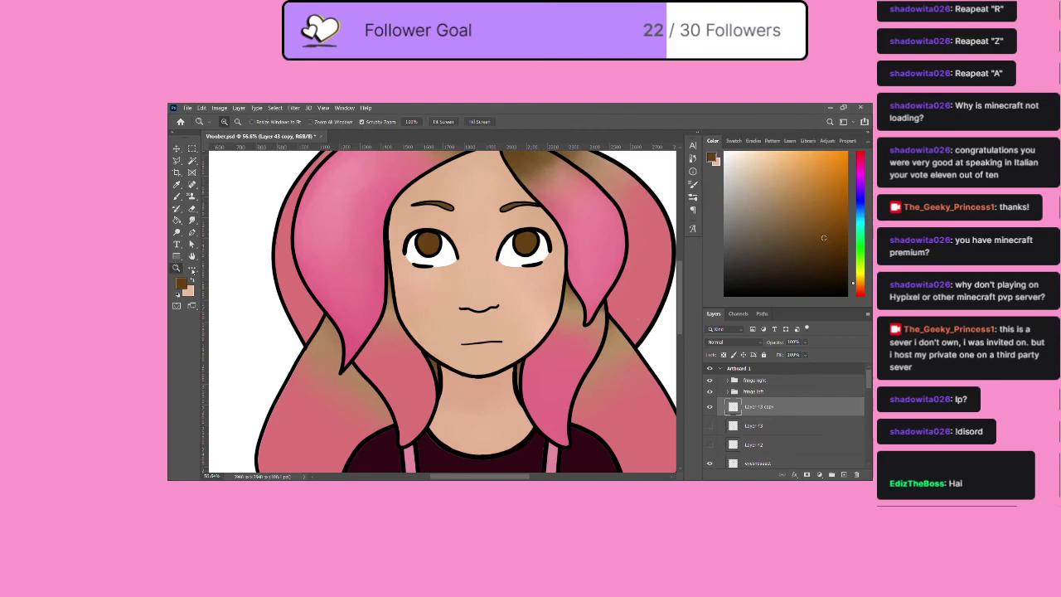